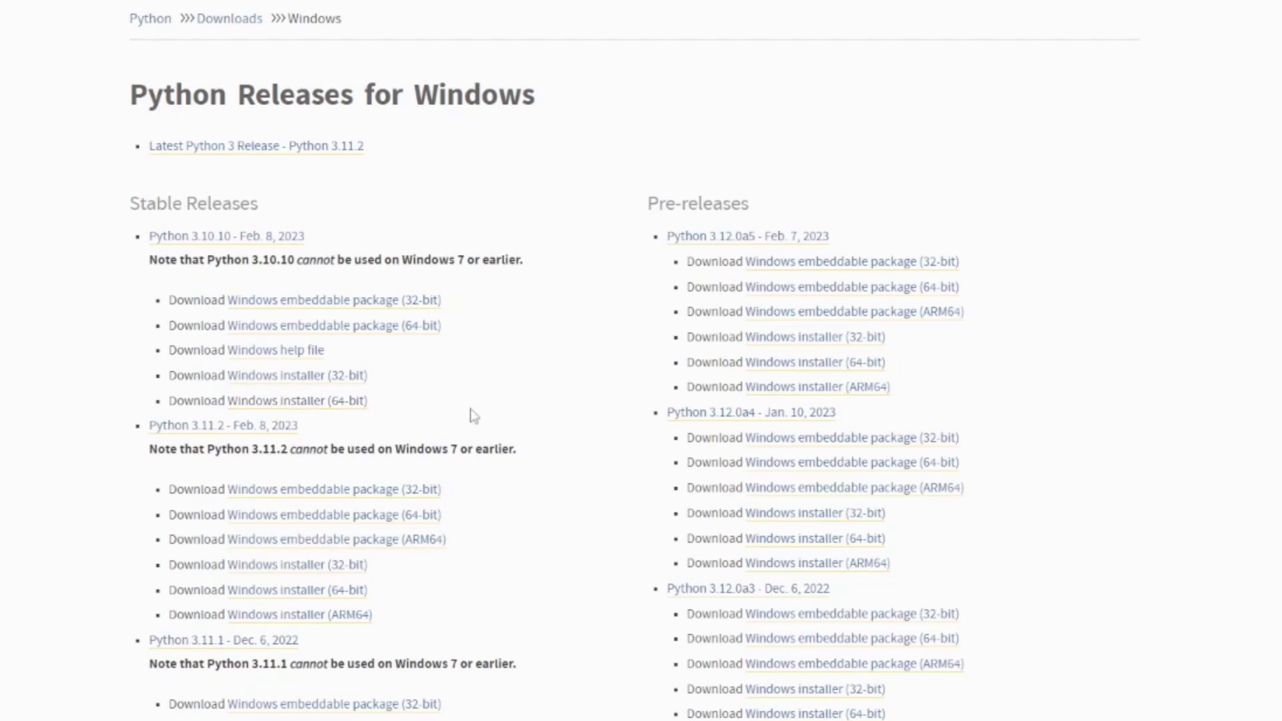
- Download the Python 3.10.10 64-bit Windows installer and install Python with default settings and python.exe added to PATH
{"action": "left_click", "coordinate": [330, 402]}
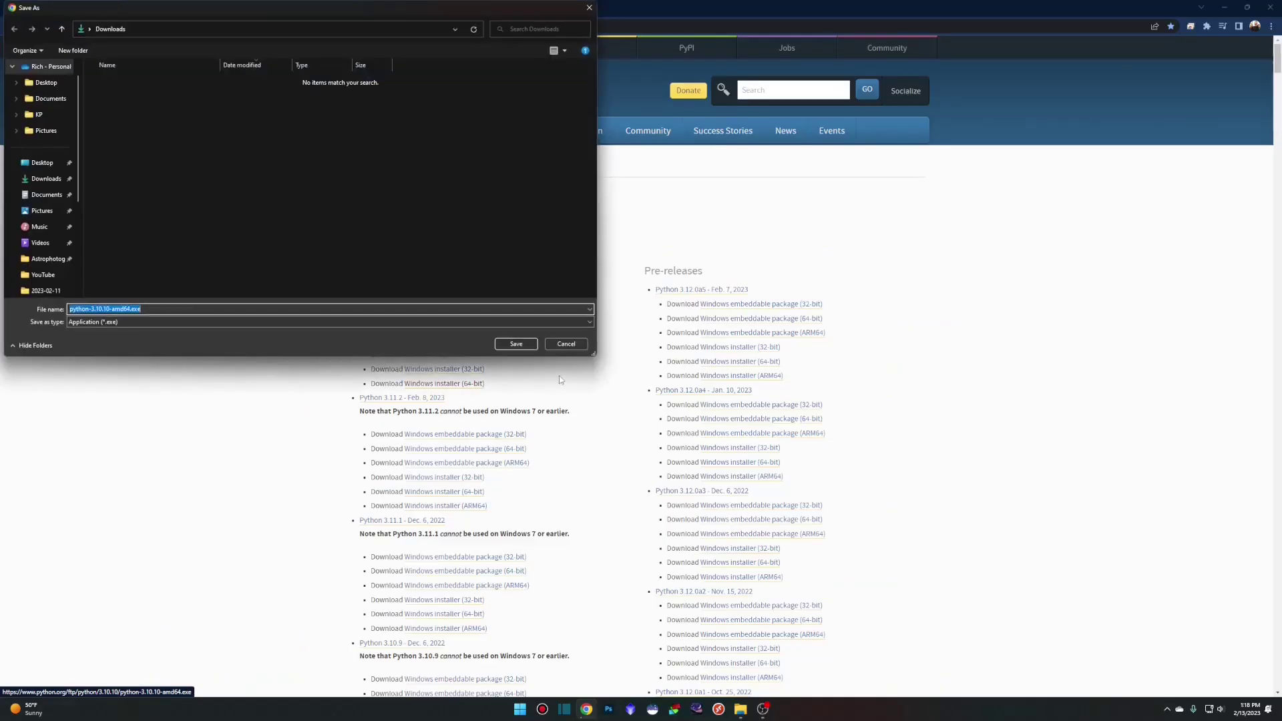
{"action": "left_click", "coordinate": [514, 344]}
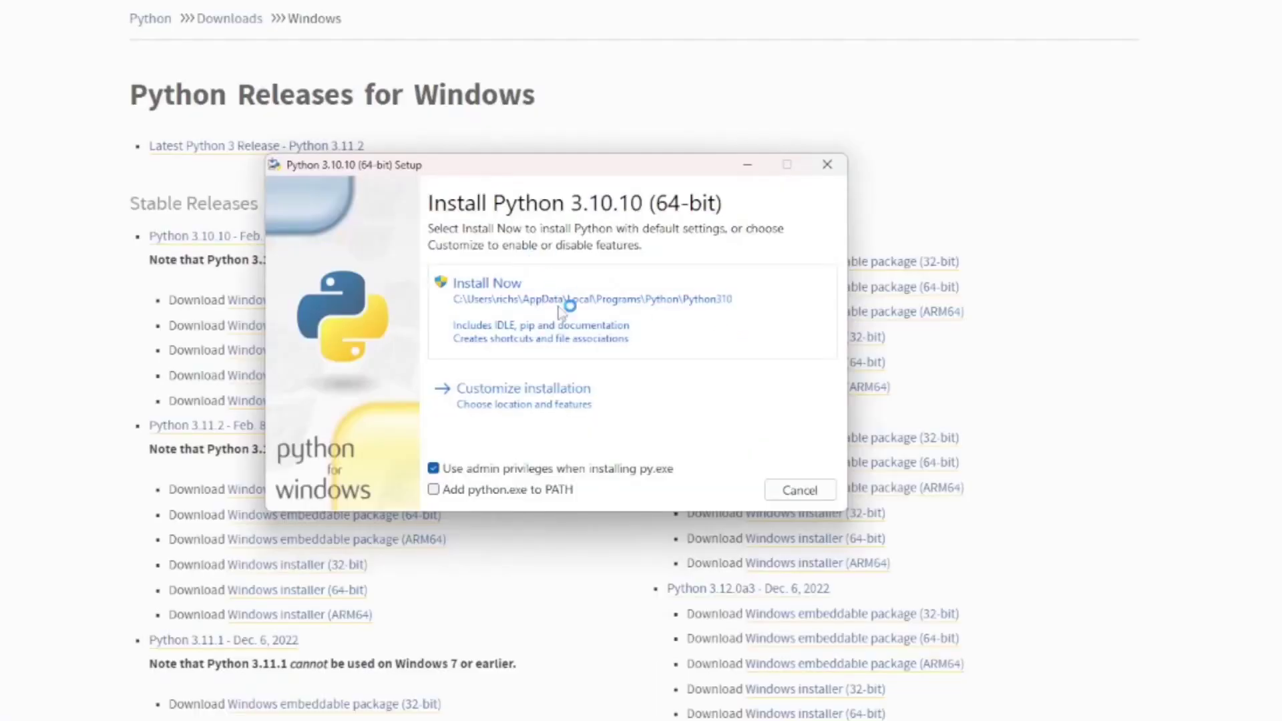
{"action": "left_click", "coordinate": [434, 490]}
{"action": "left_click", "coordinate": [476, 286]}
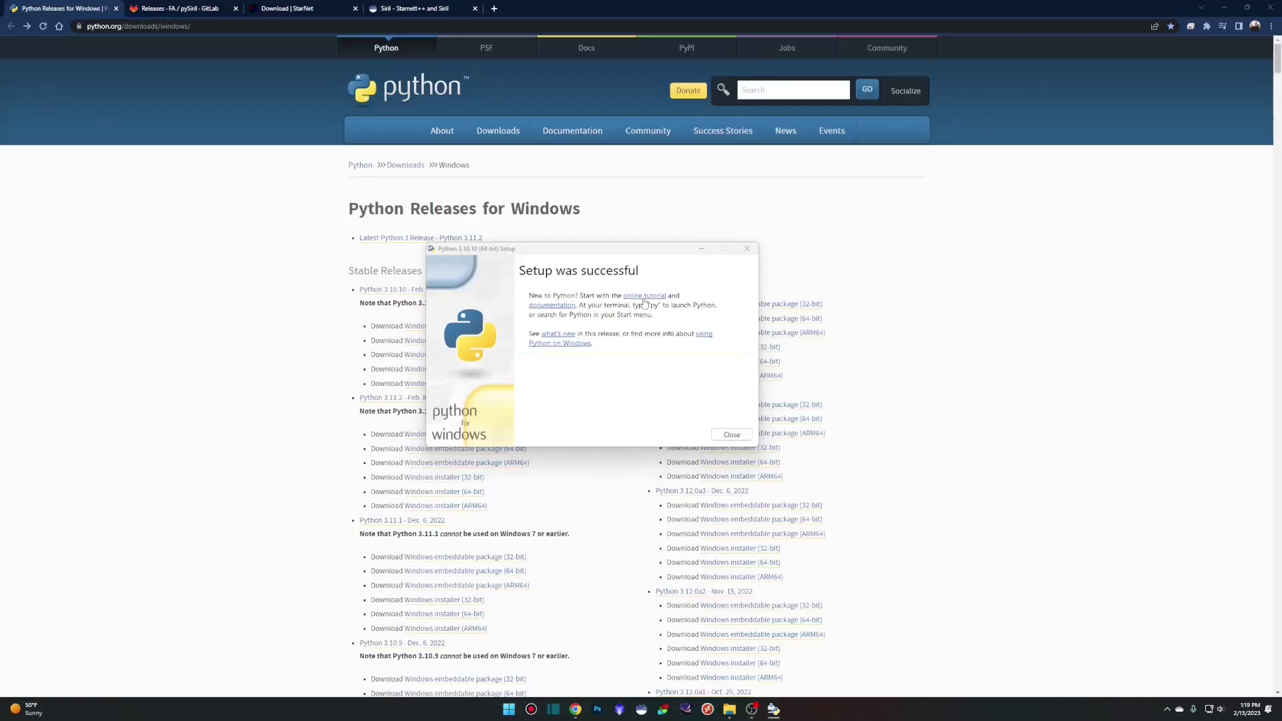
{"action": "left_click", "coordinate": [732, 434]}
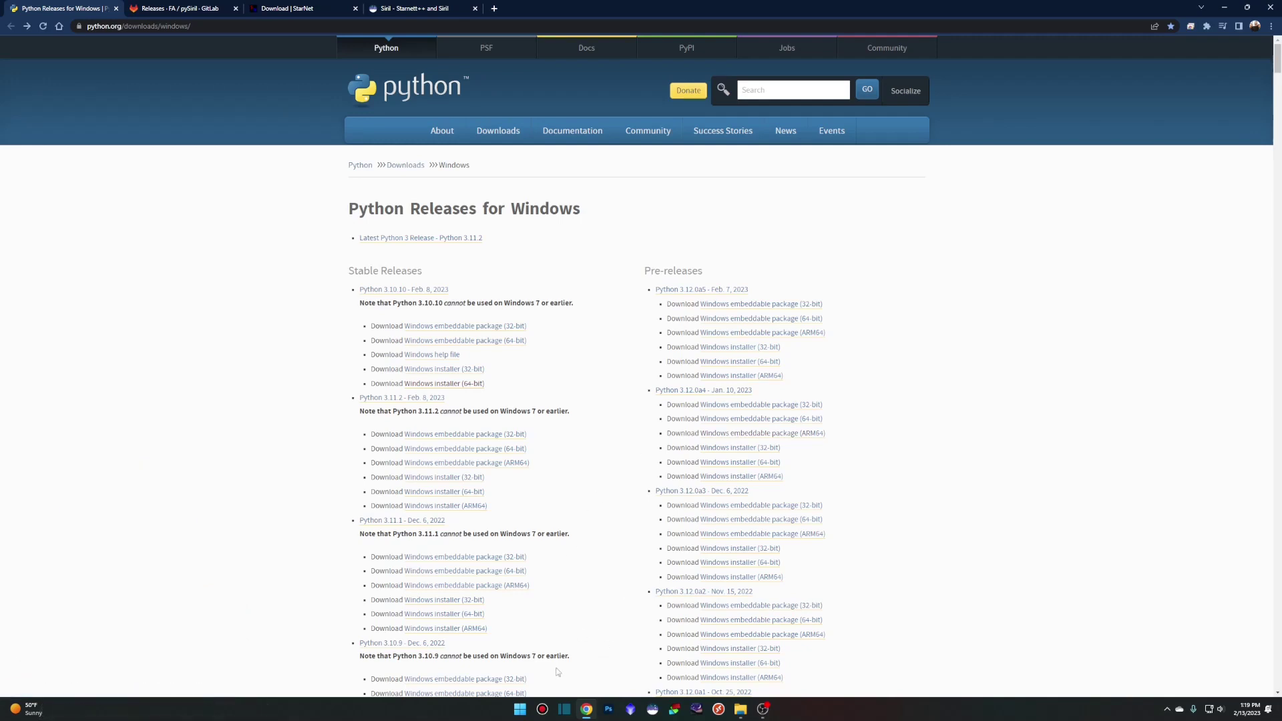
- Open a Windows terminal and install the pillow package with pip
{"action": "right_click", "coordinate": [518, 711]}
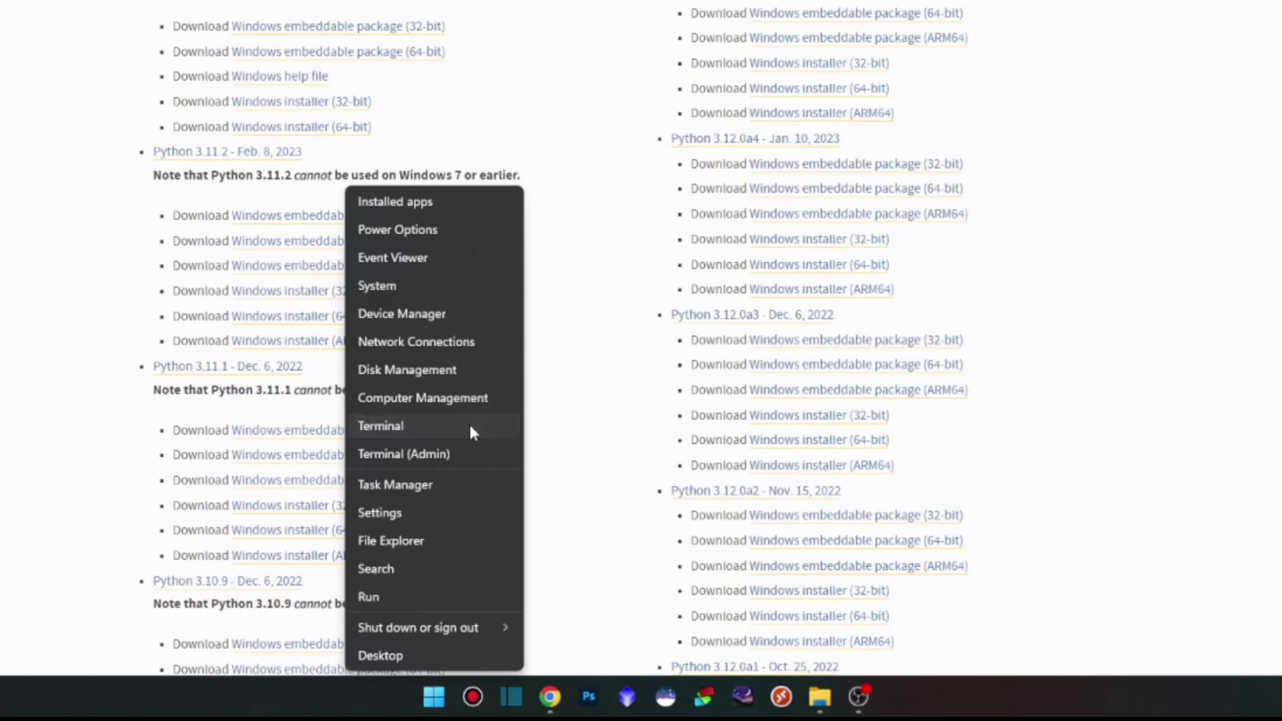
{"action": "left_click", "coordinate": [471, 430]}
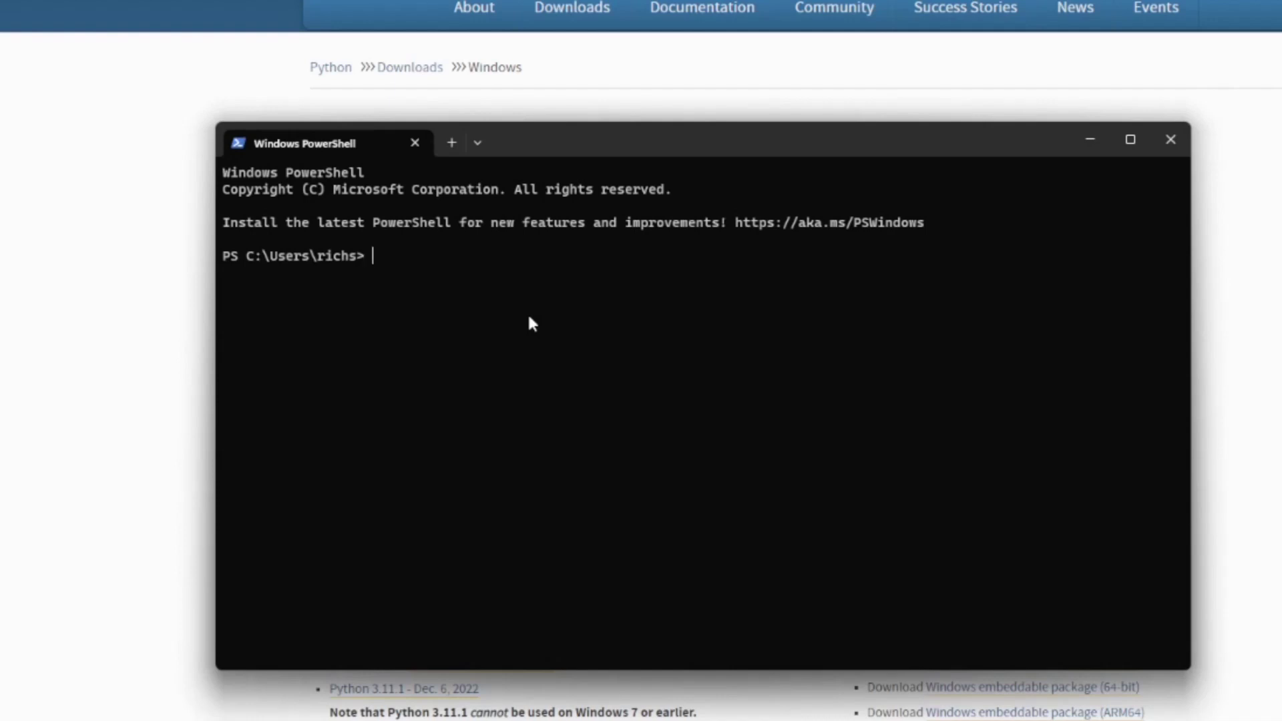
{"action": "type", "text": "pip install p"}
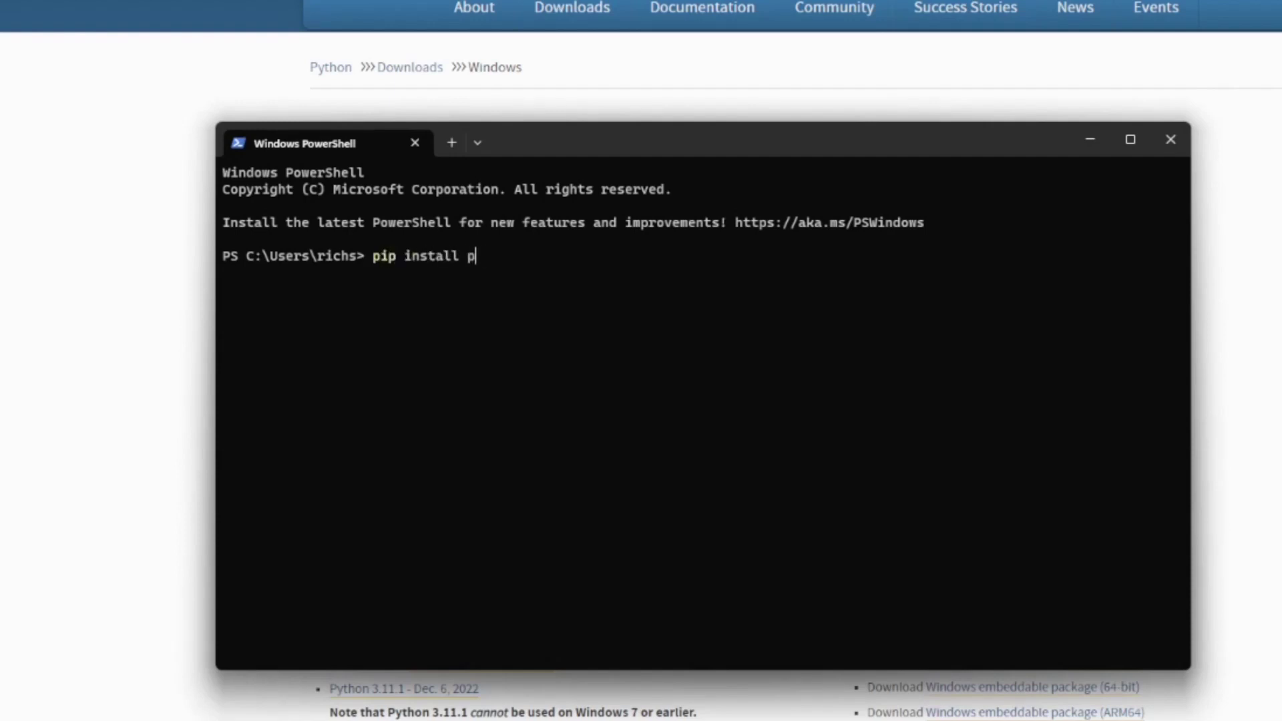
{"action": "type", "text": "illow"}
{"action": "key", "text": "Return"}
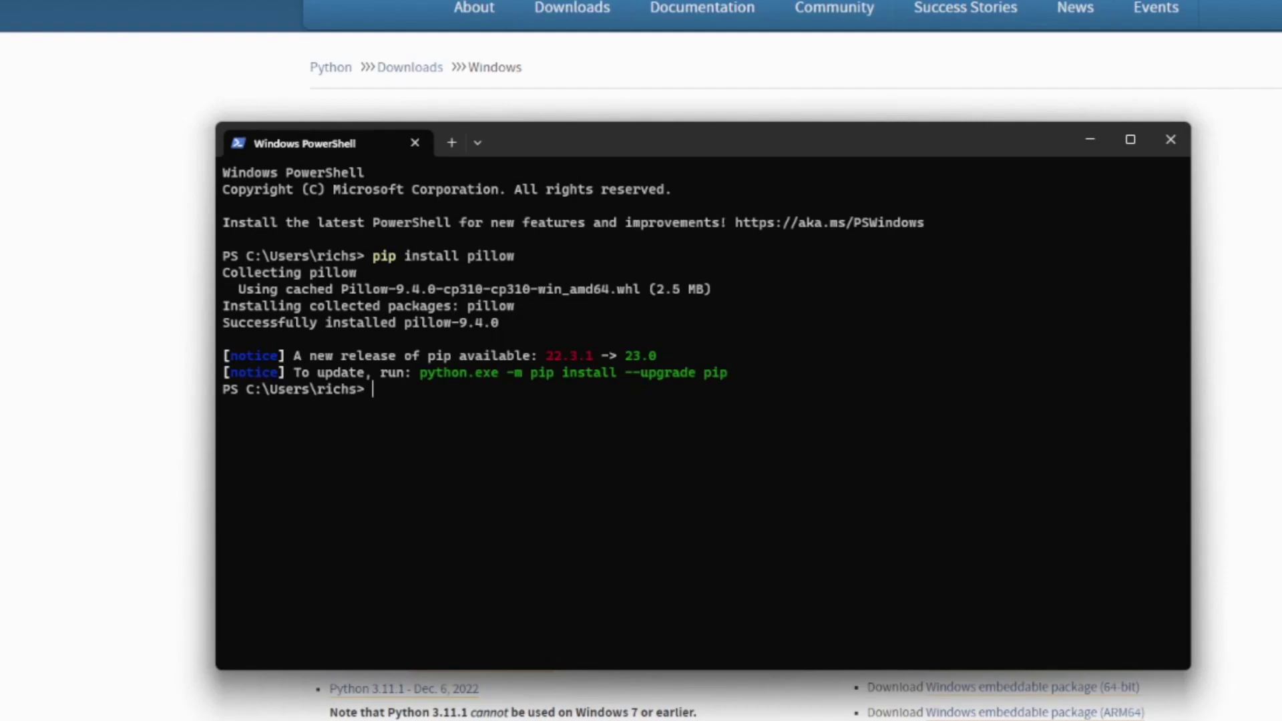
- Install the astropy package with pip in the terminal
{"action": "type", "text": "pip install"}
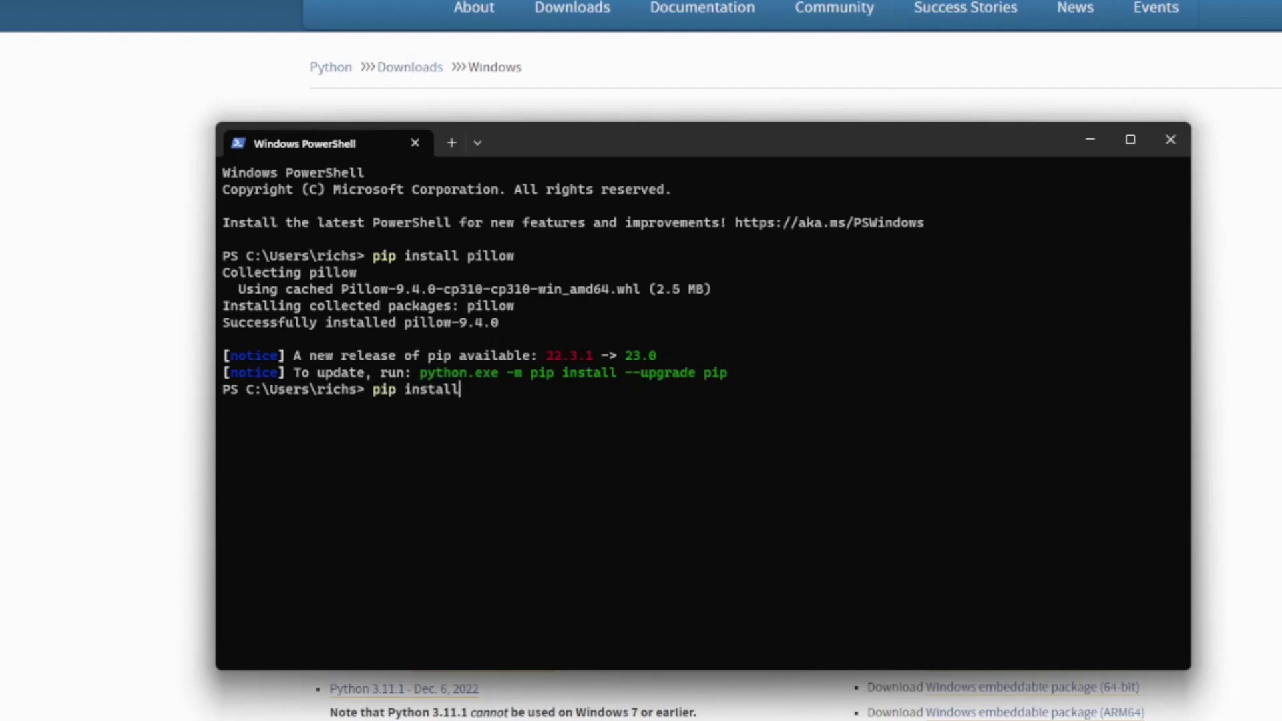
{"action": "type", "text": " astropy"}
{"action": "key", "text": "Return"}
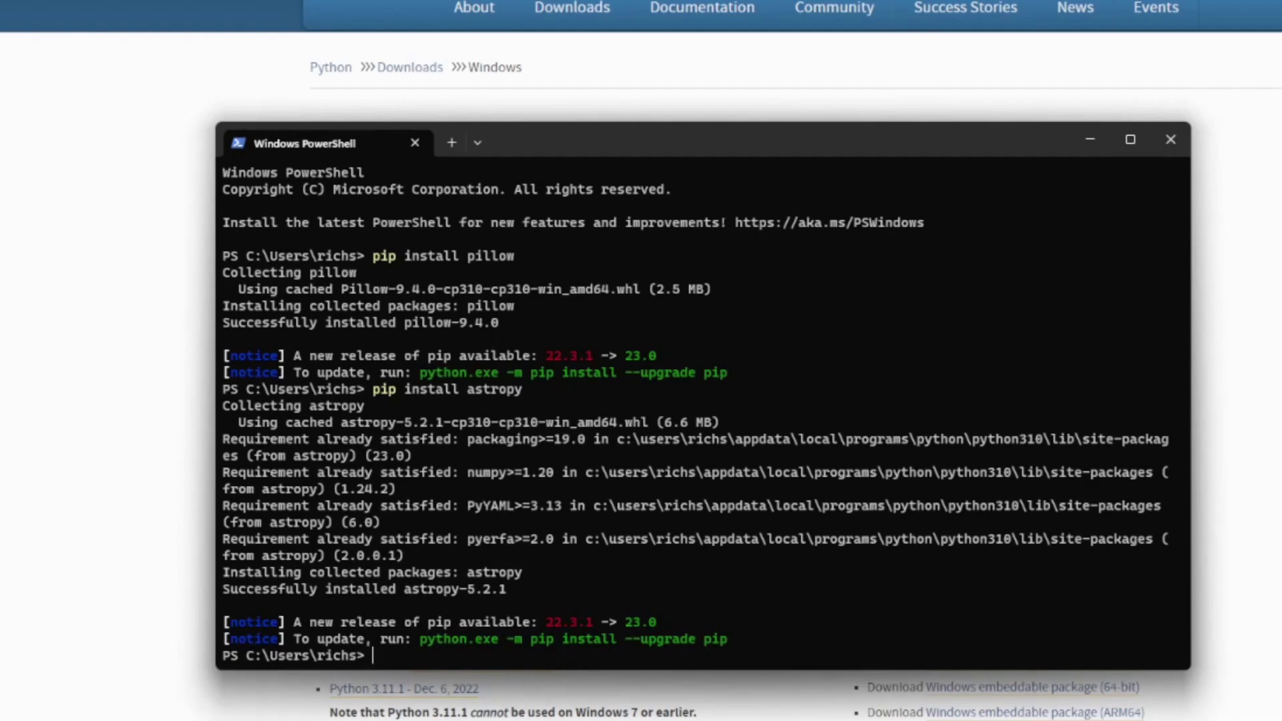
- Download the Python package pysiril-0.0.12-py3-none-any.whl from the pySiril GitLab releases page to the Downloads folder
{"action": "left_click", "coordinate": [180, 8]}
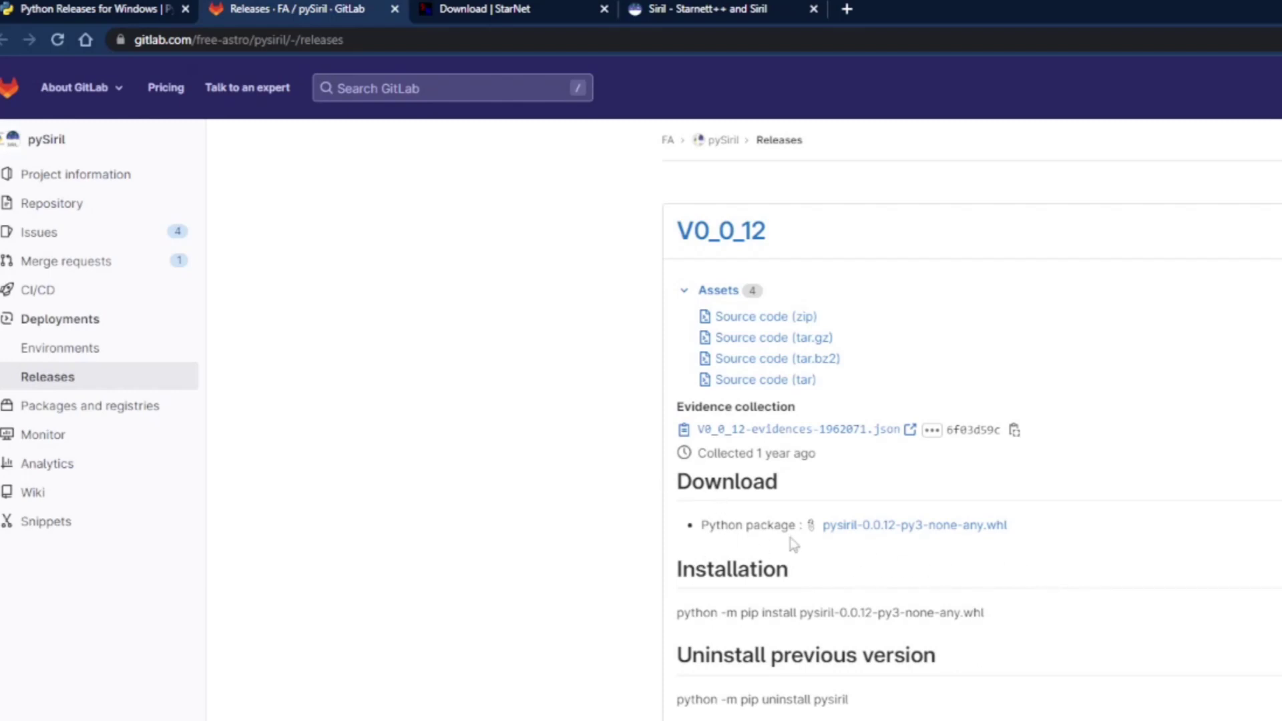
{"action": "left_click", "coordinate": [918, 531]}
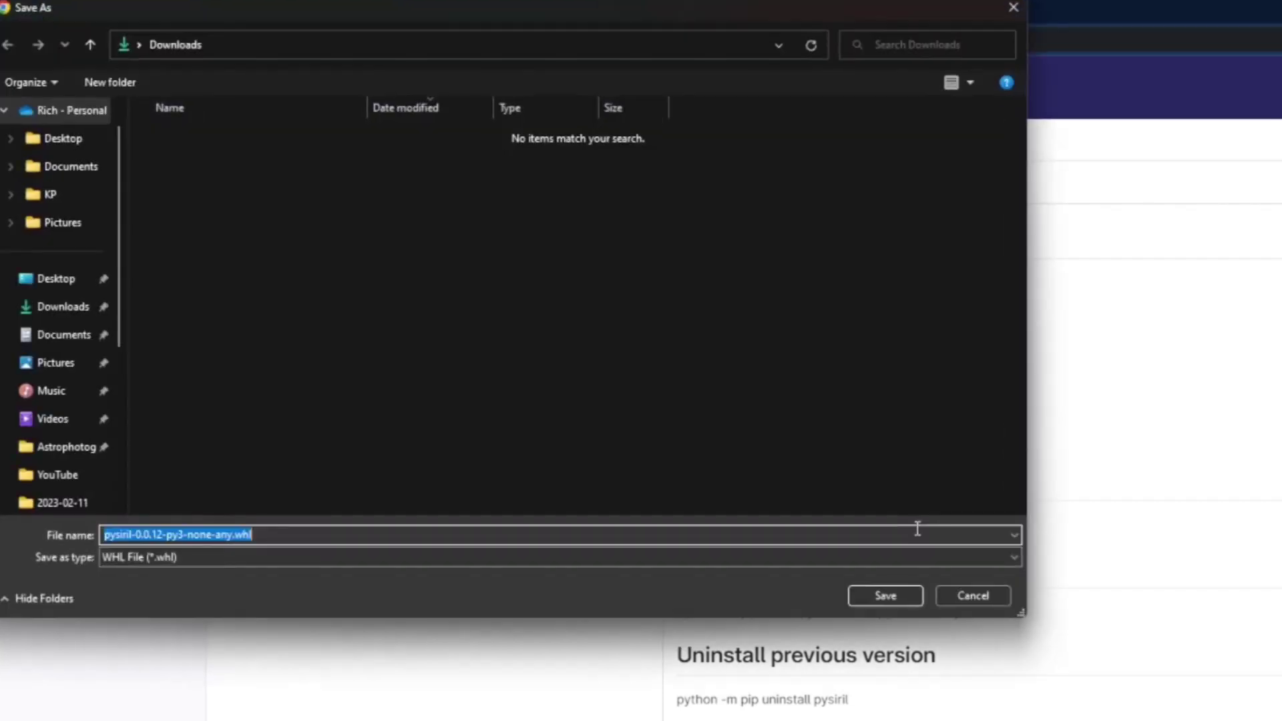
{"action": "left_click", "coordinate": [885, 596]}
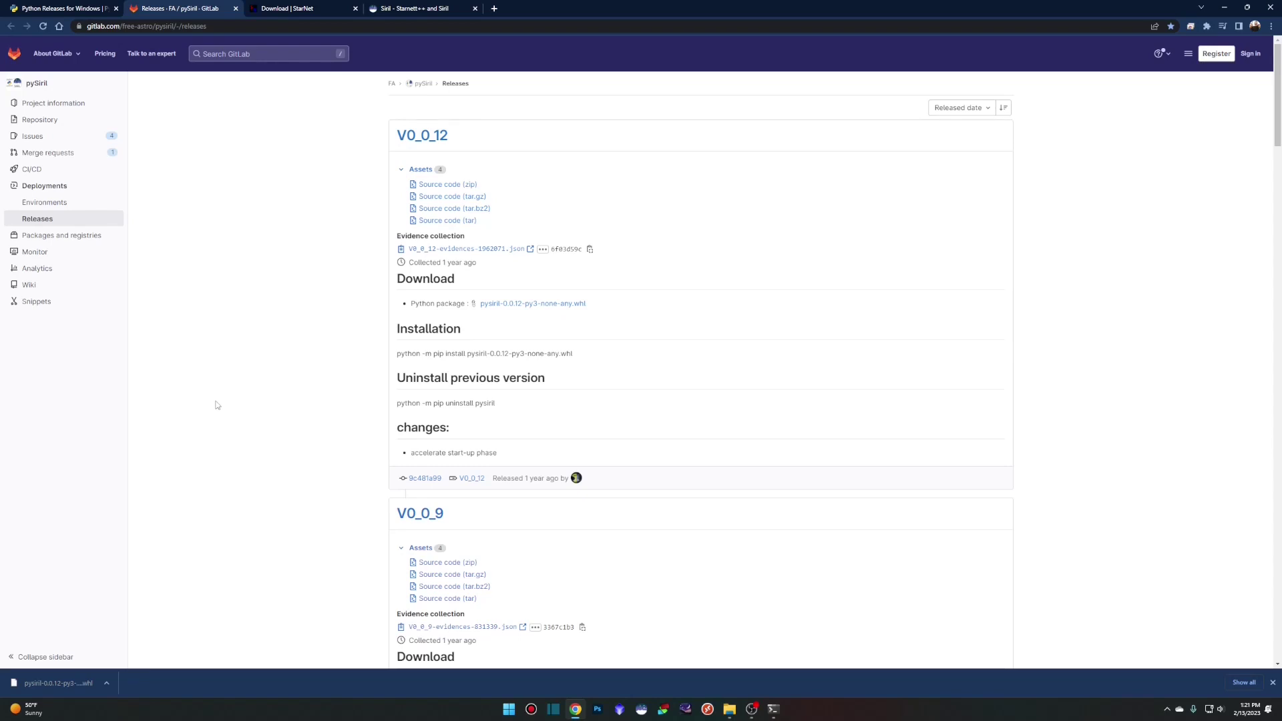
- Show the downloaded pysiril wheel in its folder and open a command prompt in that Downloads folder
{"action": "left_click", "coordinate": [108, 685]}
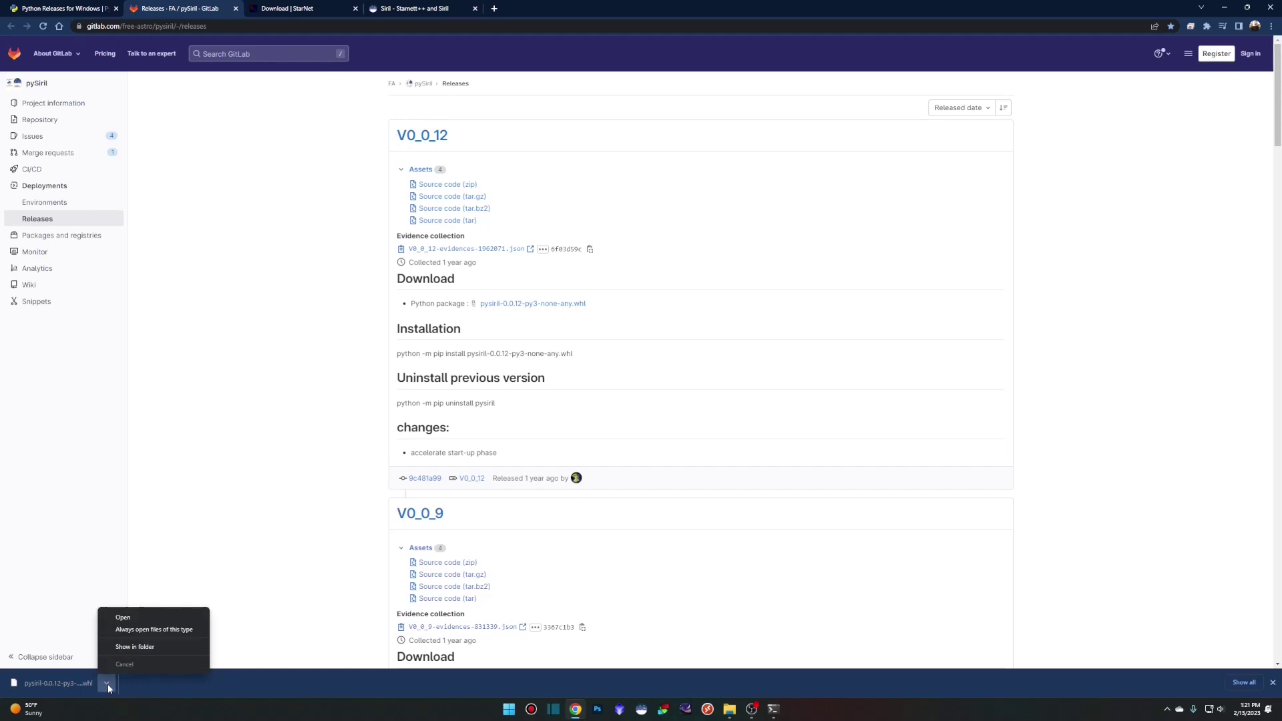
{"action": "left_click", "coordinate": [139, 649]}
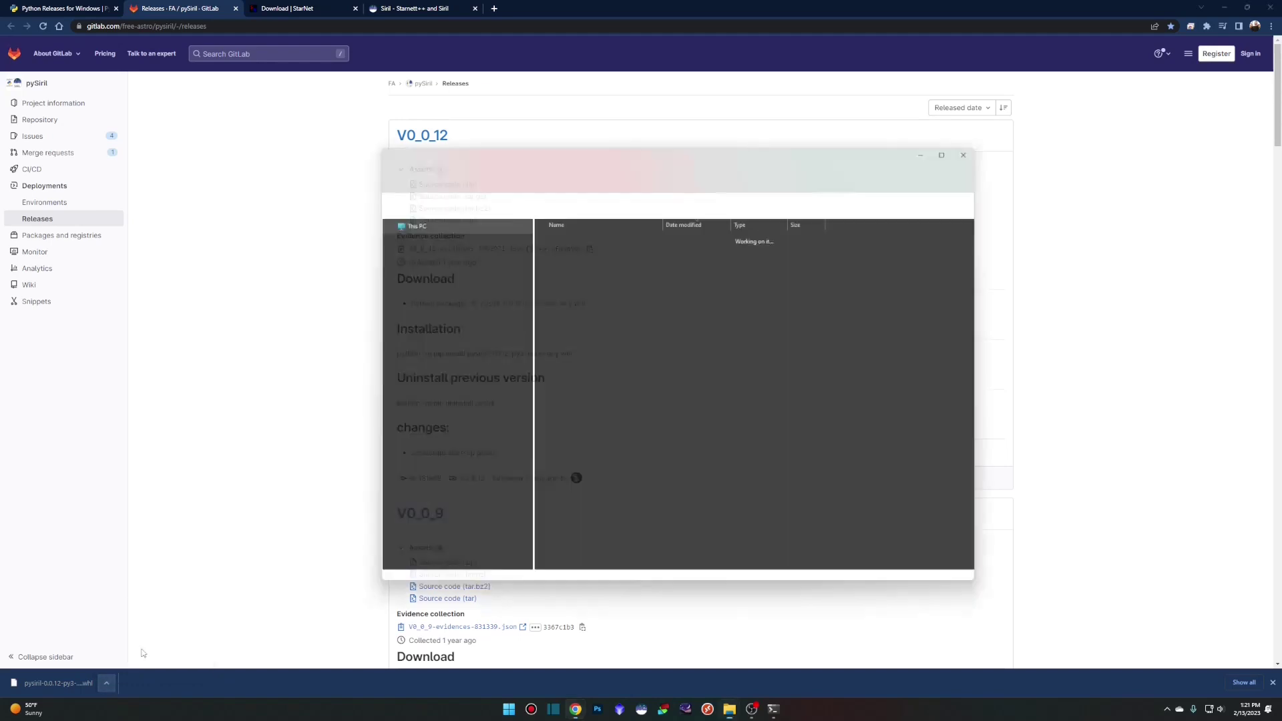
{"action": "left_click_drag", "start_coordinate": [765, 152], "coordinate": [764, 110]}
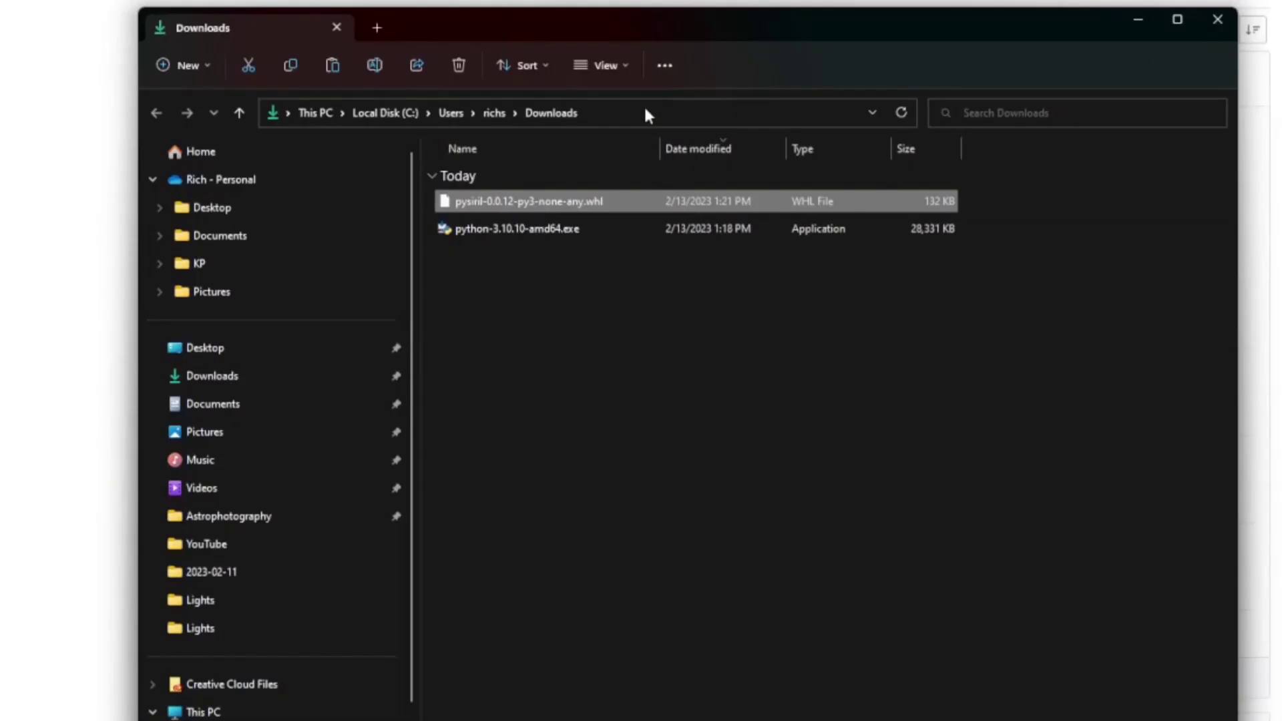
{"action": "left_click", "coordinate": [646, 114]}
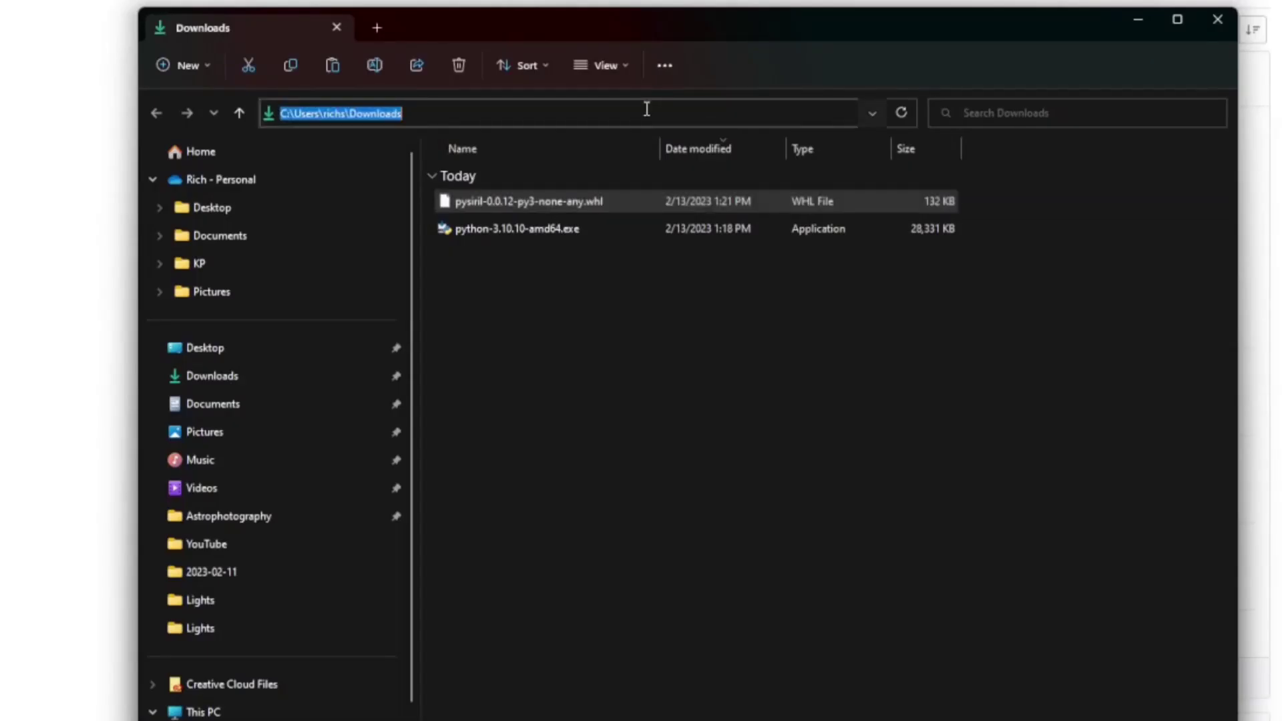
{"action": "type", "text": "cmd"}
{"action": "key", "text": "Return"}
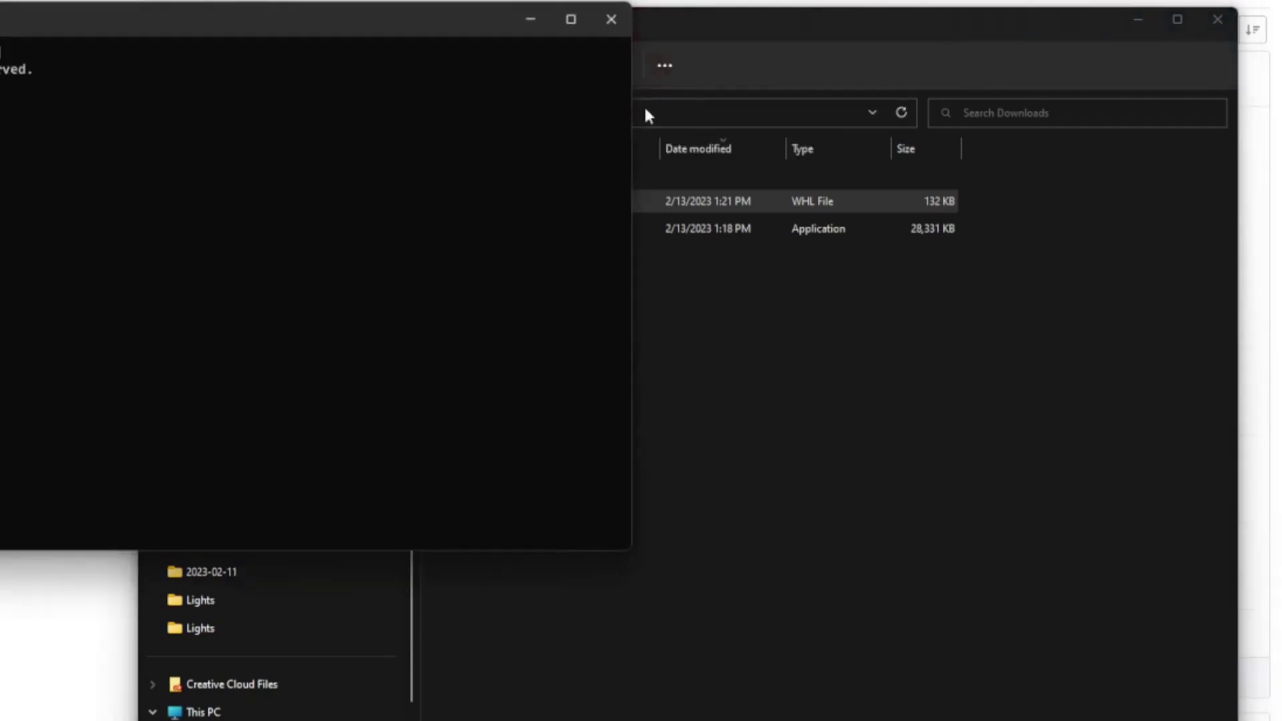
{"action": "left_click_drag", "start_coordinate": [287, 30], "coordinate": [768, 100]}
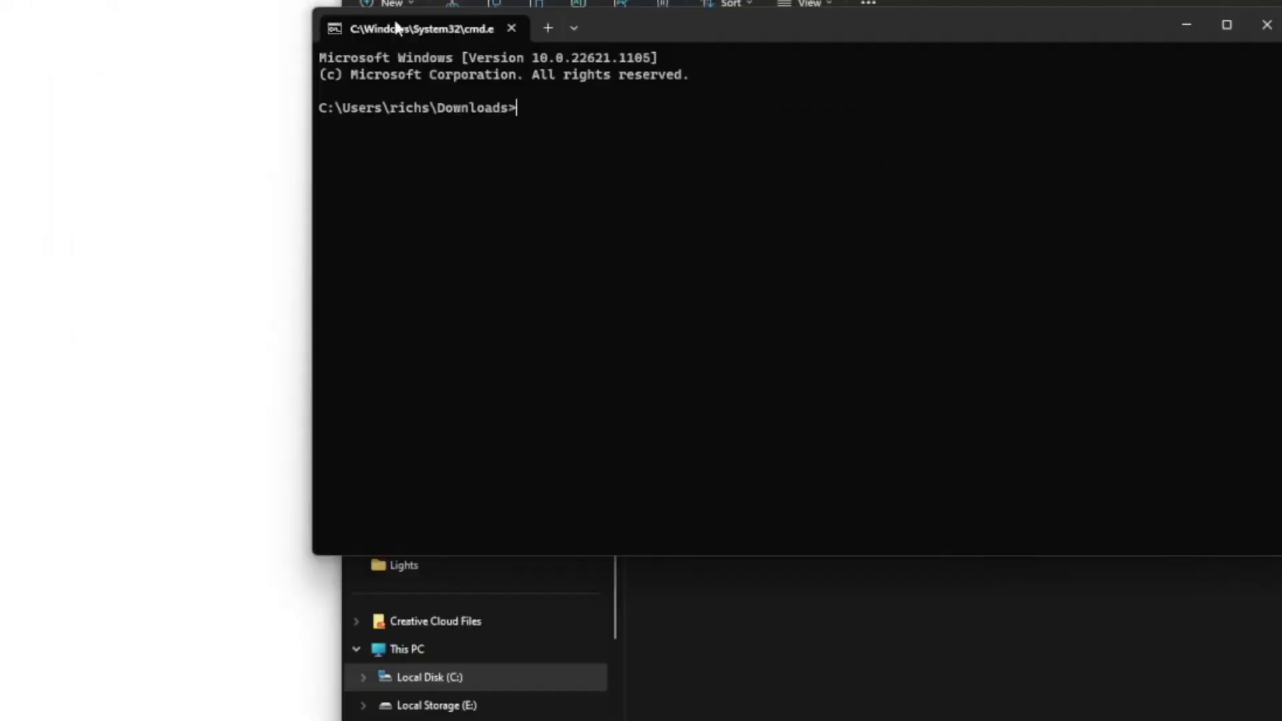
- Copy the V0_0_12 installation command from the pySiril releases page and run it in the Downloads command prompt
{"action": "key", "text": "alt+Tab"}
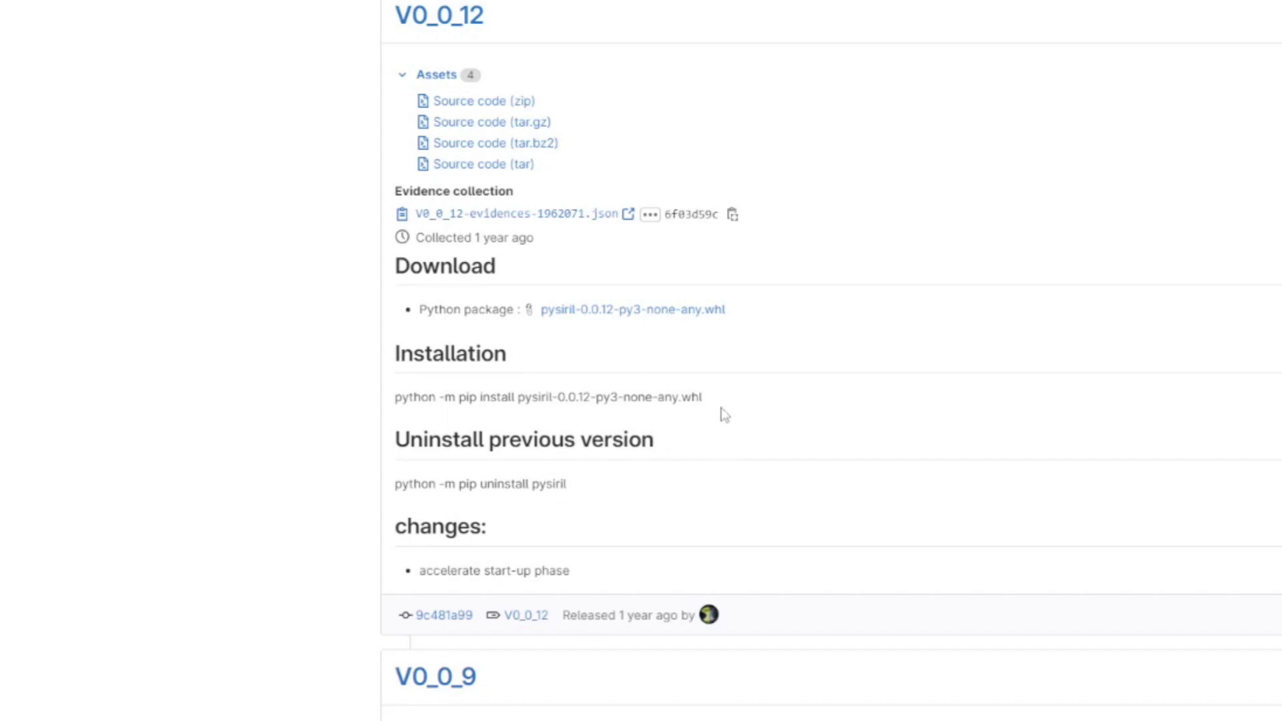
{"action": "left_click_drag", "start_coordinate": [712, 400], "coordinate": [397, 398]}
{"action": "right_click", "coordinate": [398, 398]}
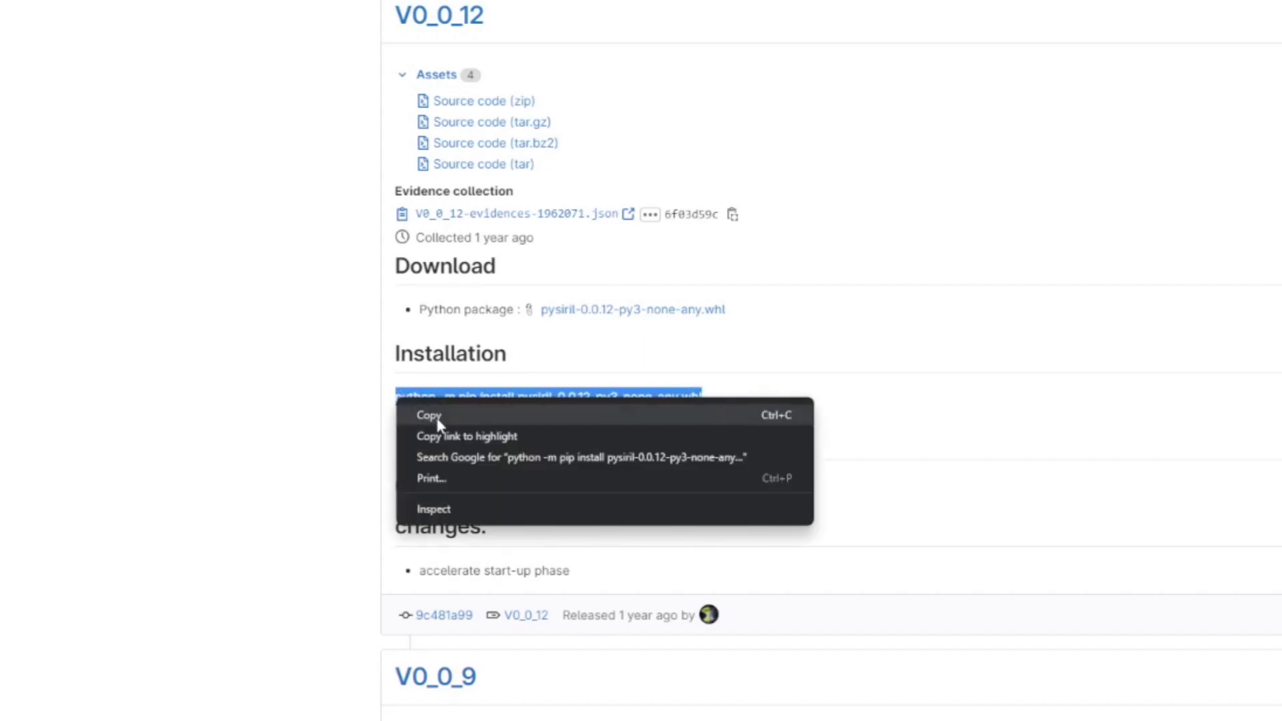
{"action": "left_click", "coordinate": [430, 415]}
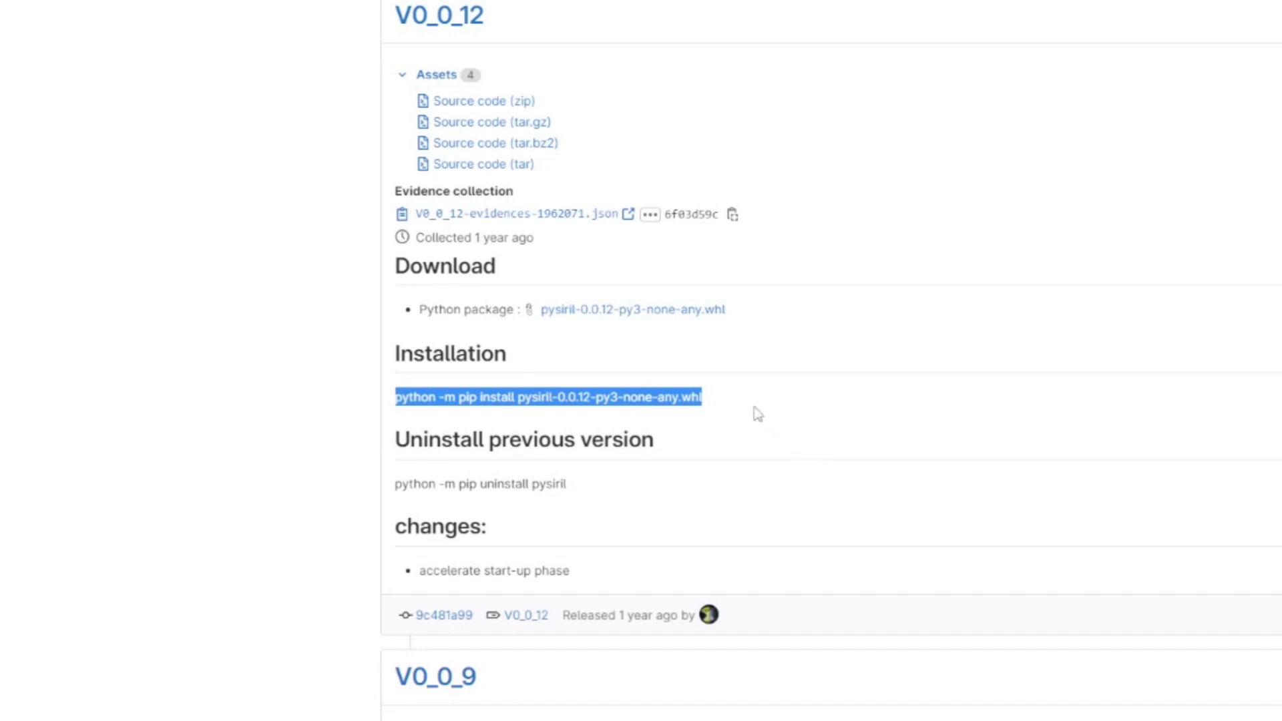
{"action": "key", "text": "super"}
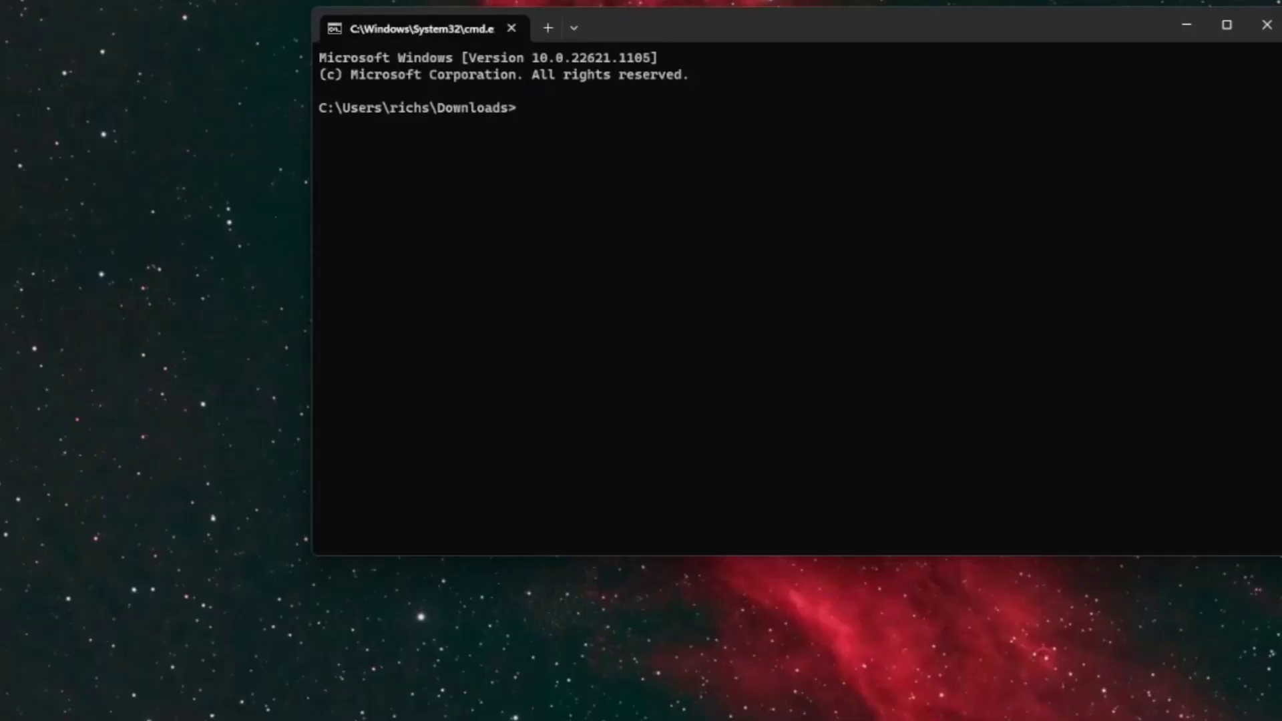
{"action": "left_click", "coordinate": [1046, 718]}
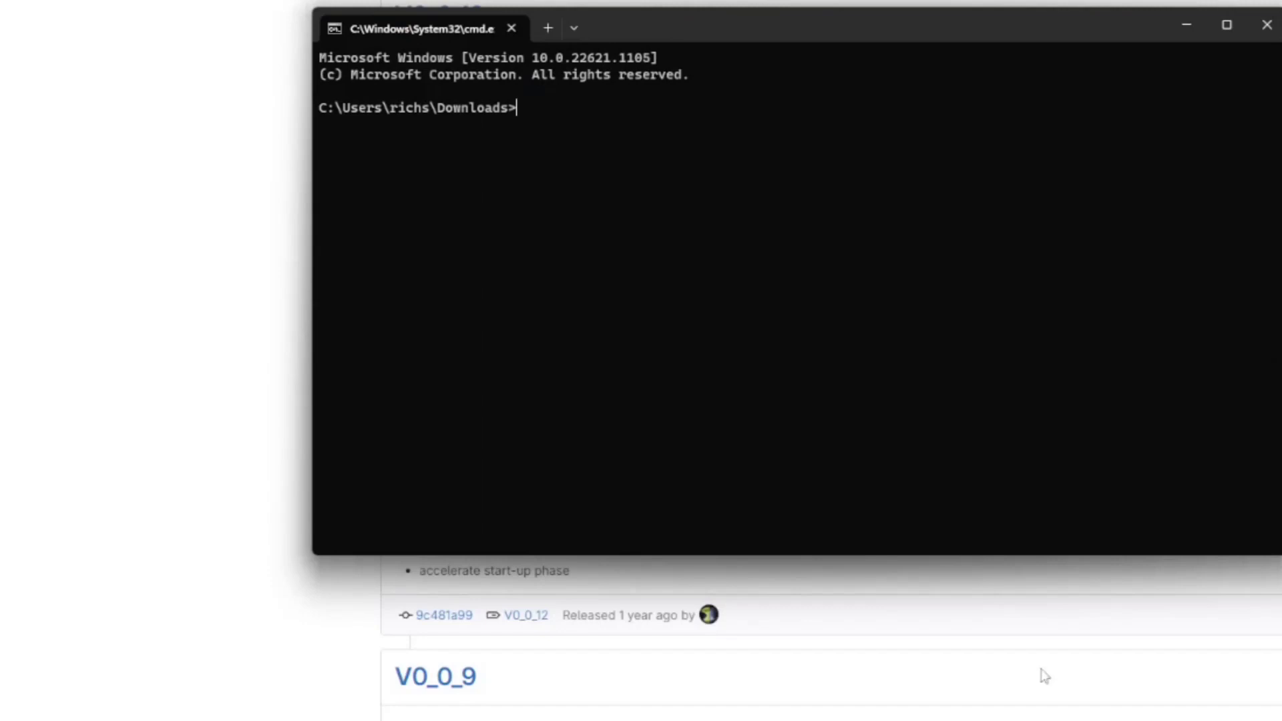
{"action": "key", "text": "ctrl+v"}
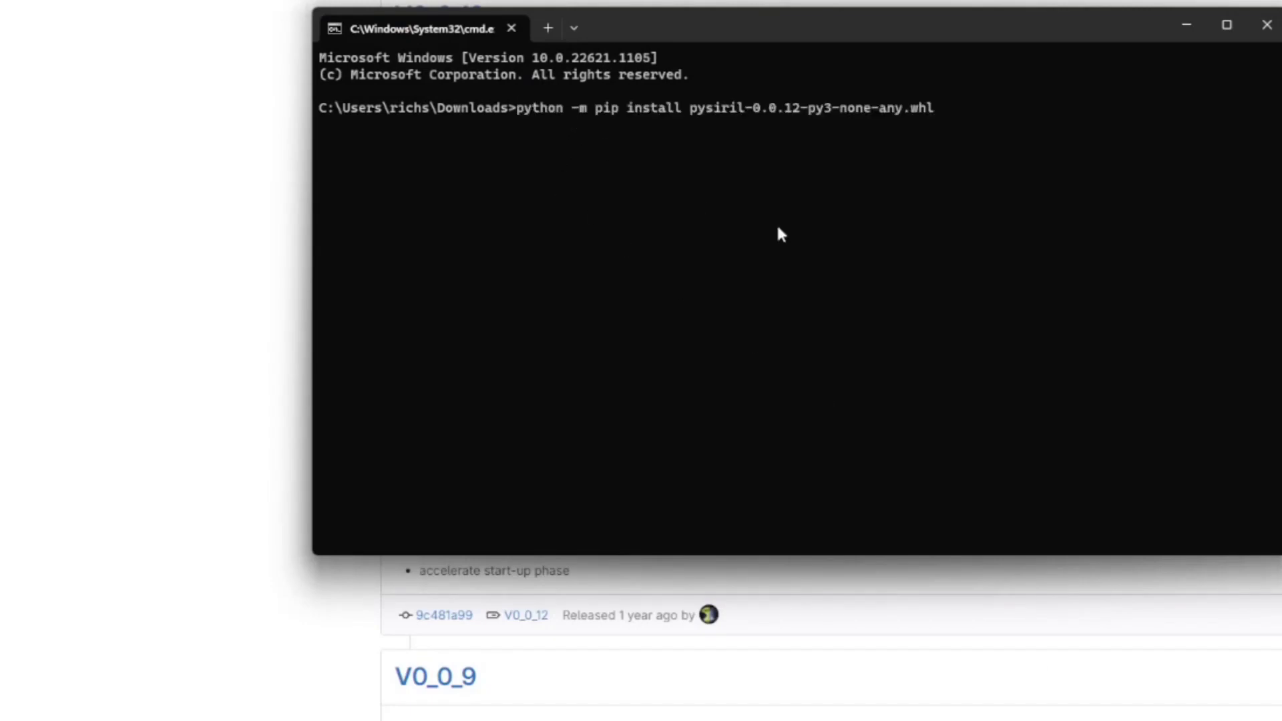
{"action": "key", "text": "Return"}
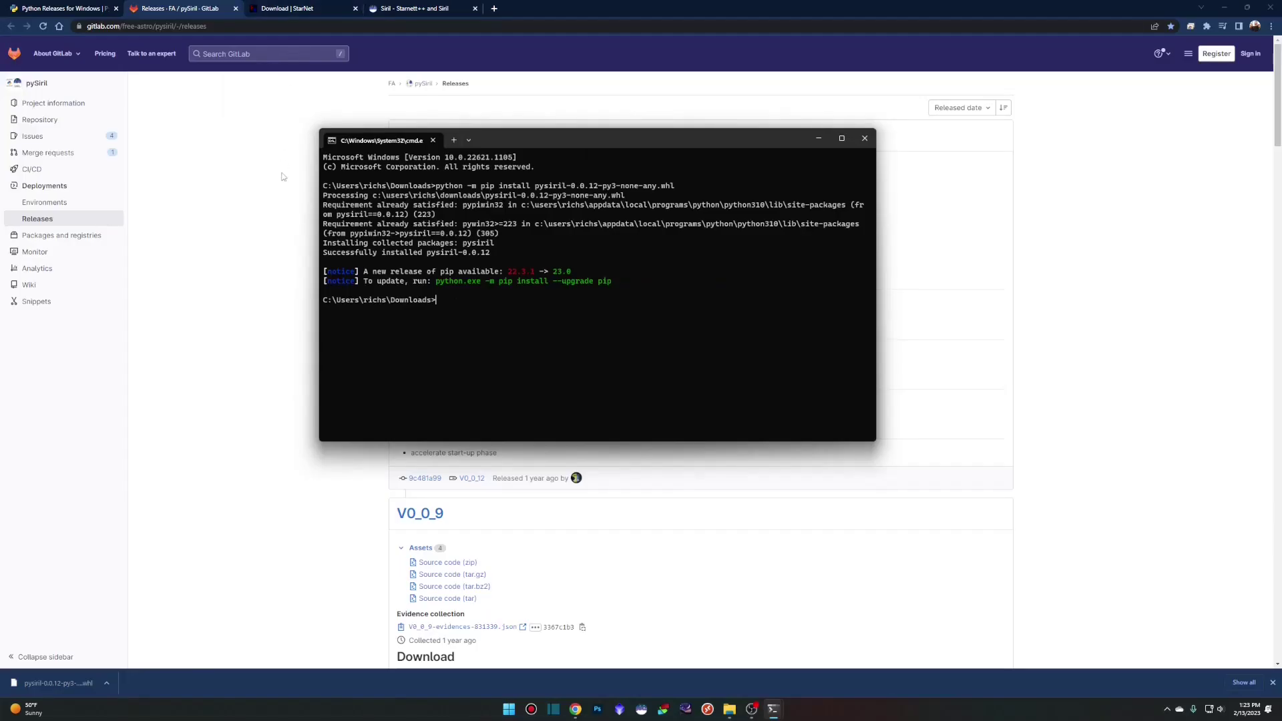
- Switch to the StarNet download page, then launch the installed StarNet++ GUI for a brief look and close it
{"action": "left_click", "coordinate": [294, 9]}
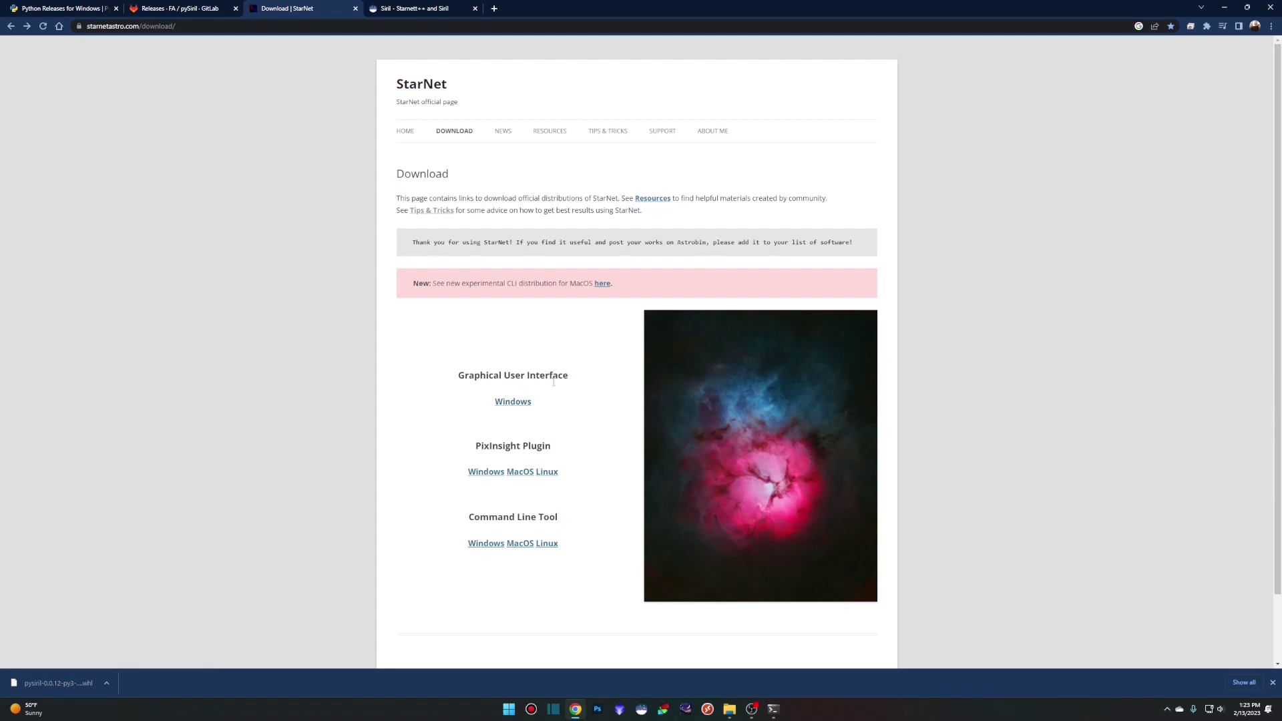
{"action": "key", "text": "super"}
{"action": "left_click", "coordinate": [533, 427]}
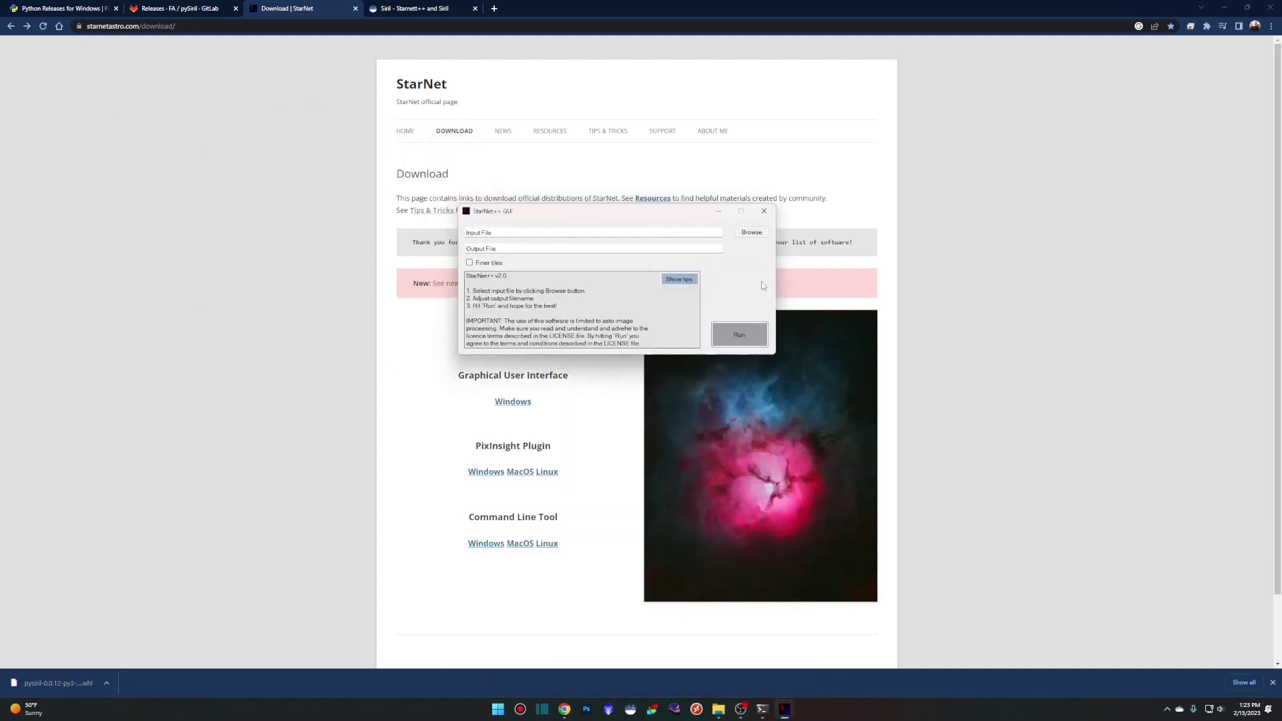
{"action": "left_click", "coordinate": [764, 211]}
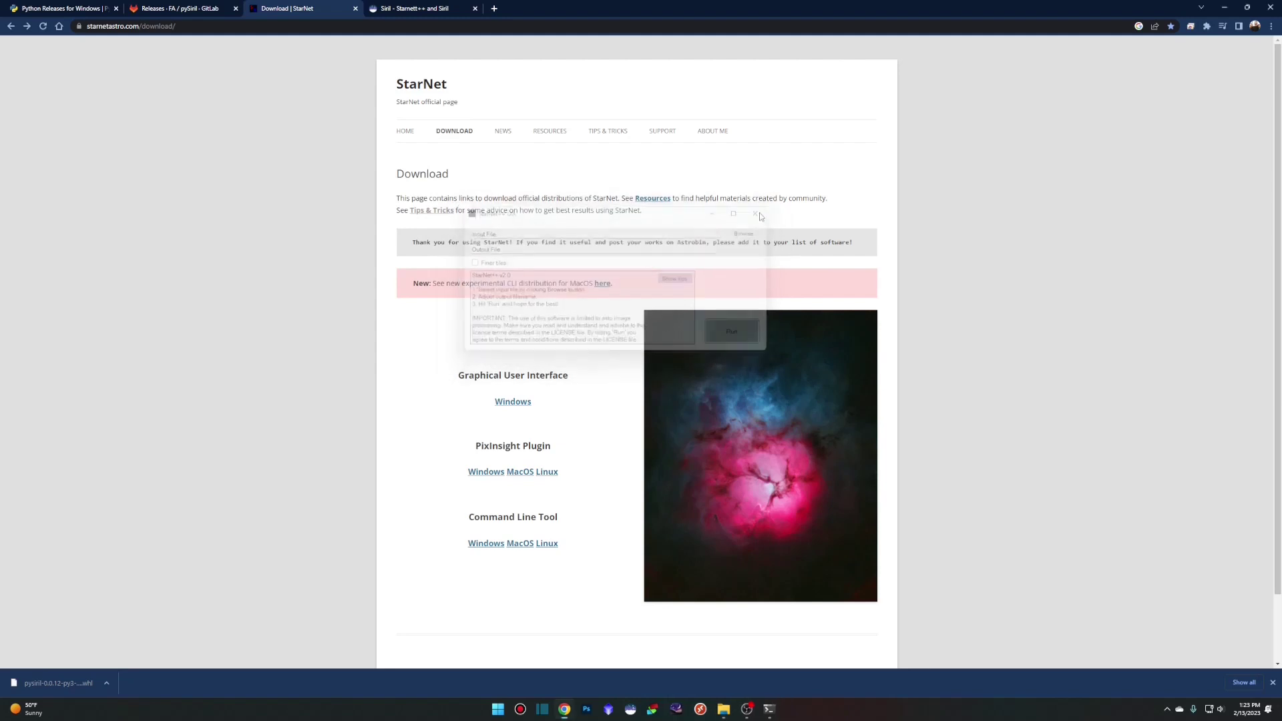
- Download StarNetv2CLI_Win.zip, the Windows version of the StarNet command line tool, and show it in the Downloads folder
{"action": "left_click", "coordinate": [484, 544]}
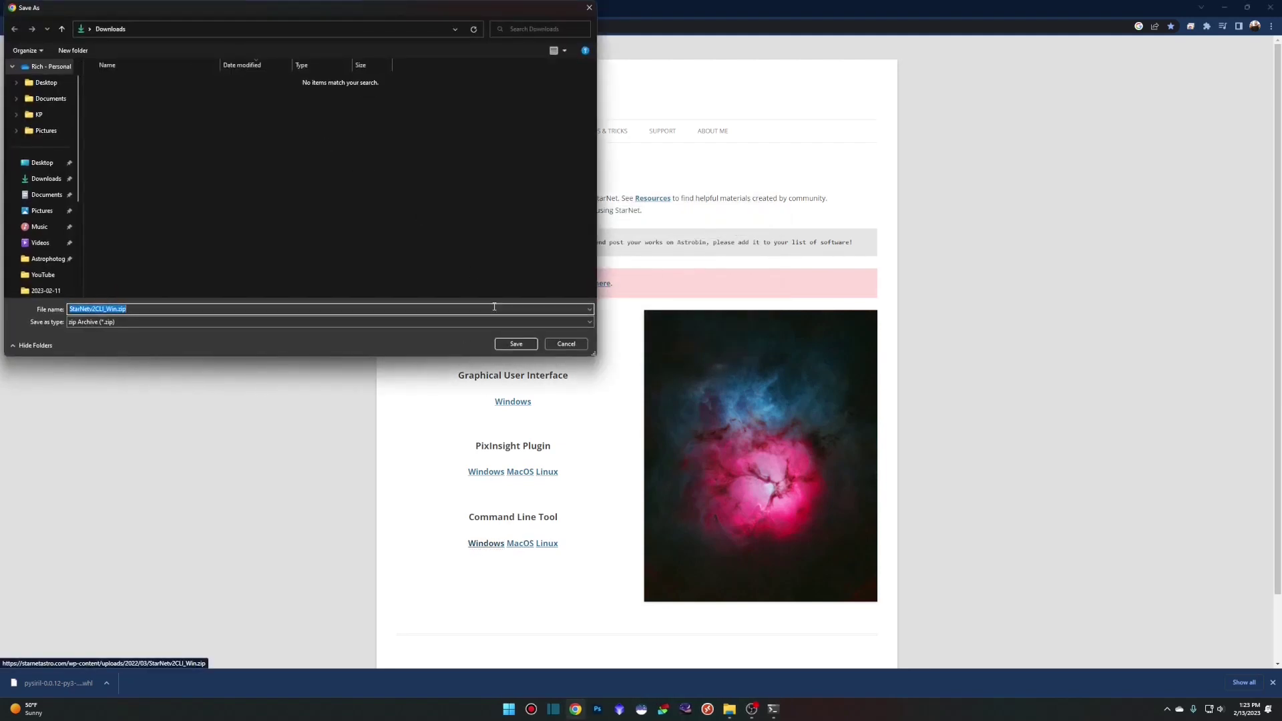
{"action": "left_click", "coordinate": [516, 344]}
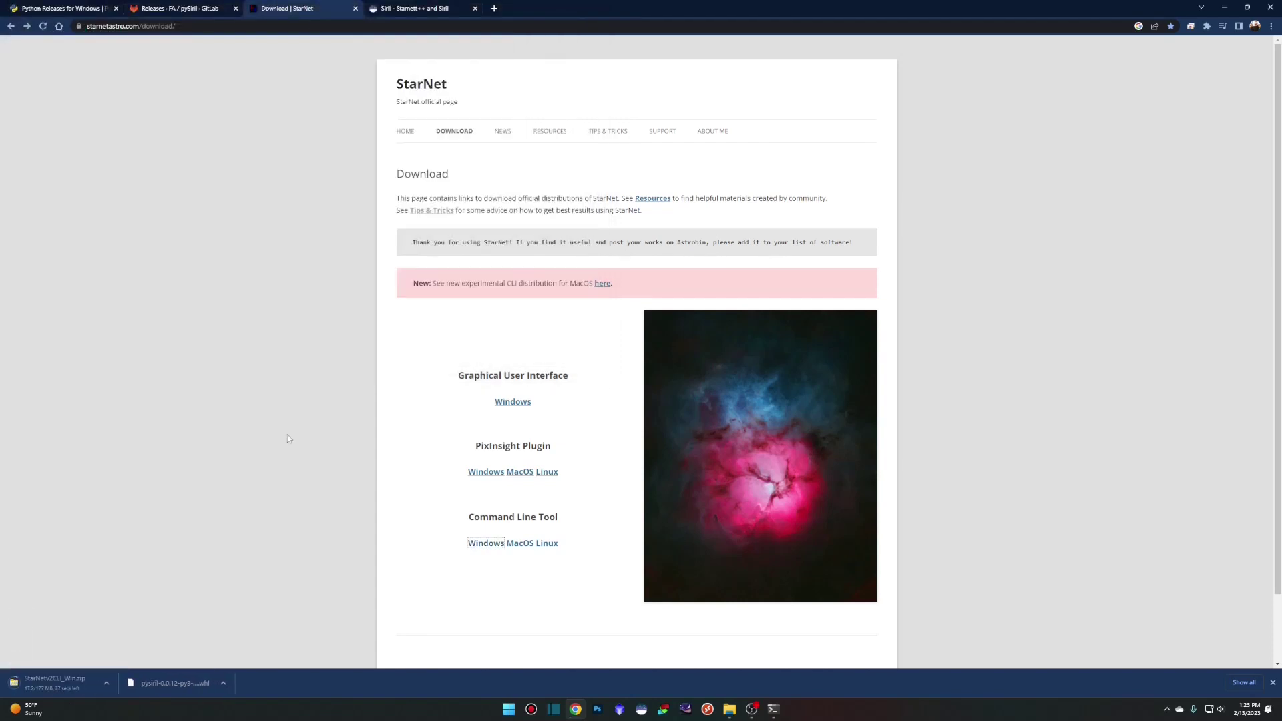
{"action": "left_click", "coordinate": [106, 683]}
{"action": "left_click", "coordinate": [148, 651]}
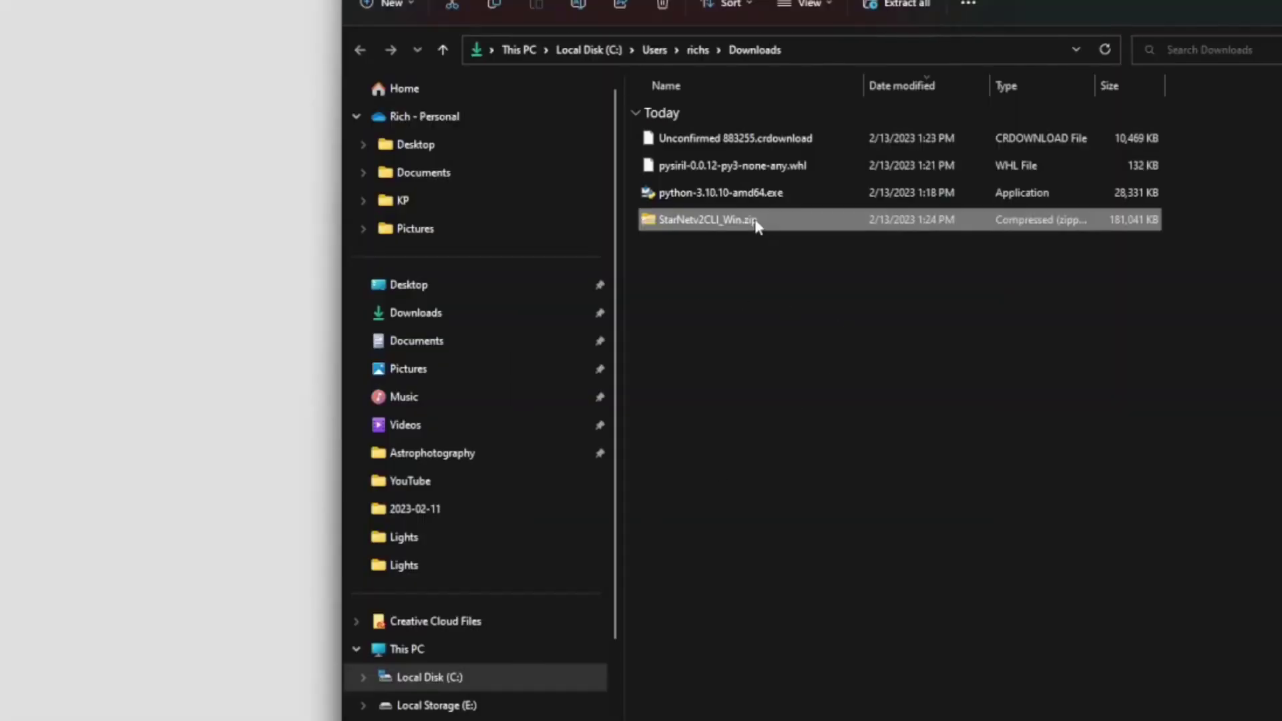
- Extract StarNetv2CLI_Win.zip to the StarNetv2CLI_Win folder in Downloads and look through the files in its inner folder
{"action": "right_click", "coordinate": [603, 253]}
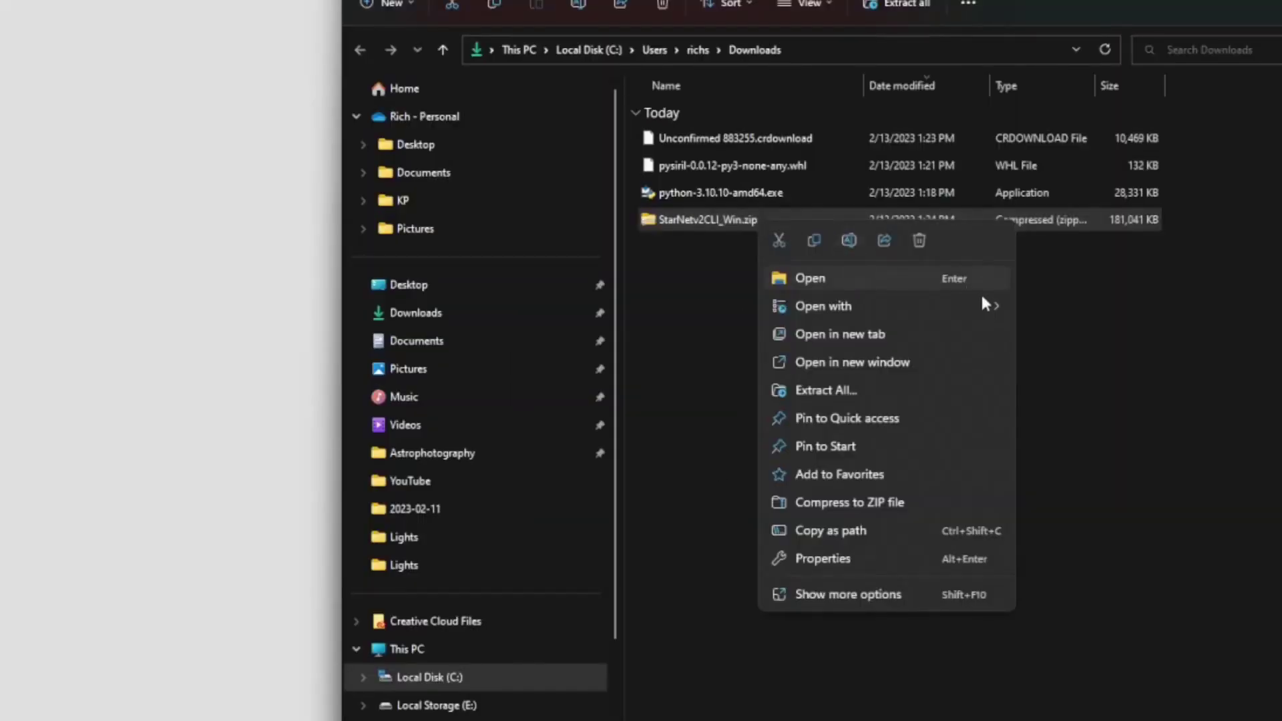
{"action": "left_click", "coordinate": [847, 394]}
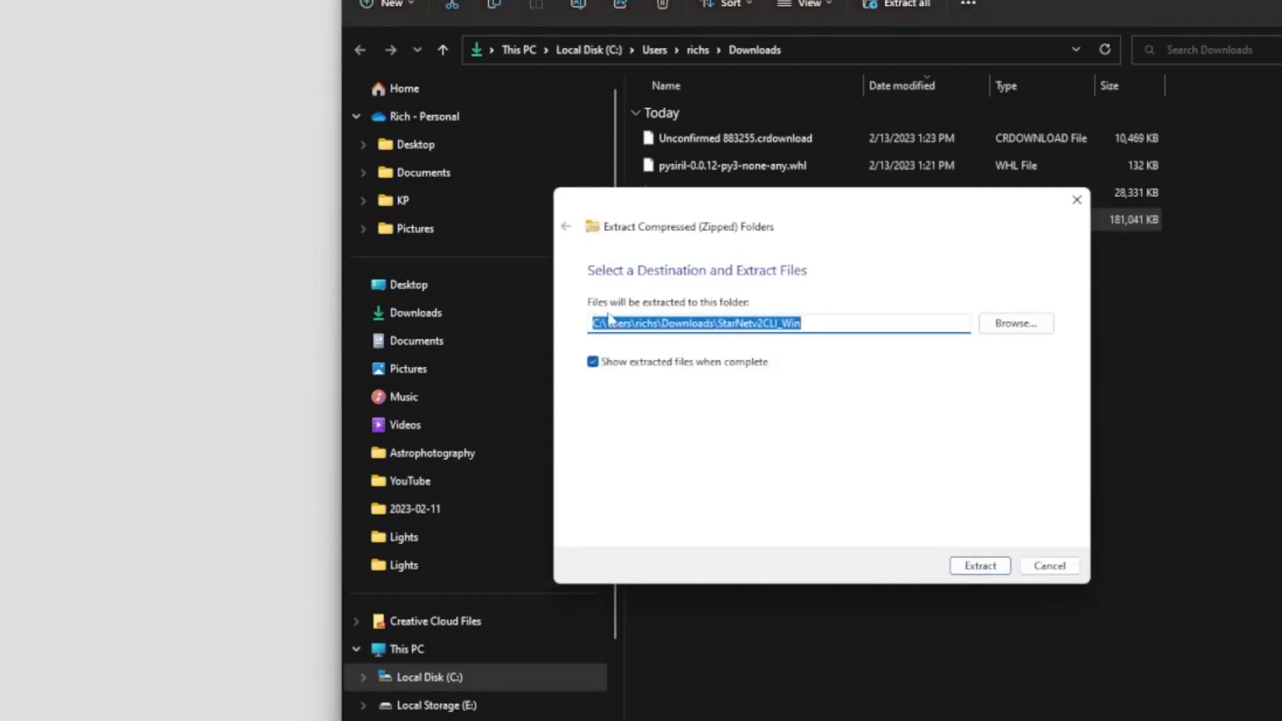
{"action": "left_click", "coordinate": [847, 324]}
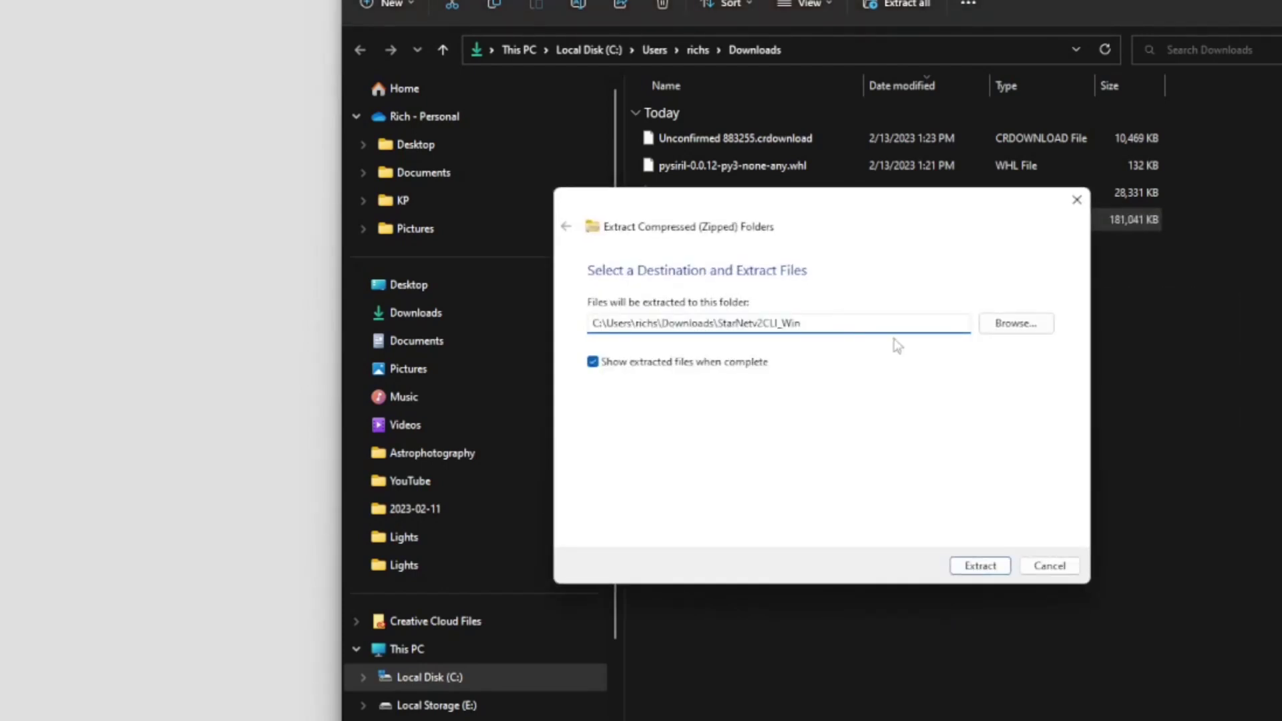
{"action": "left_click", "coordinate": [981, 566]}
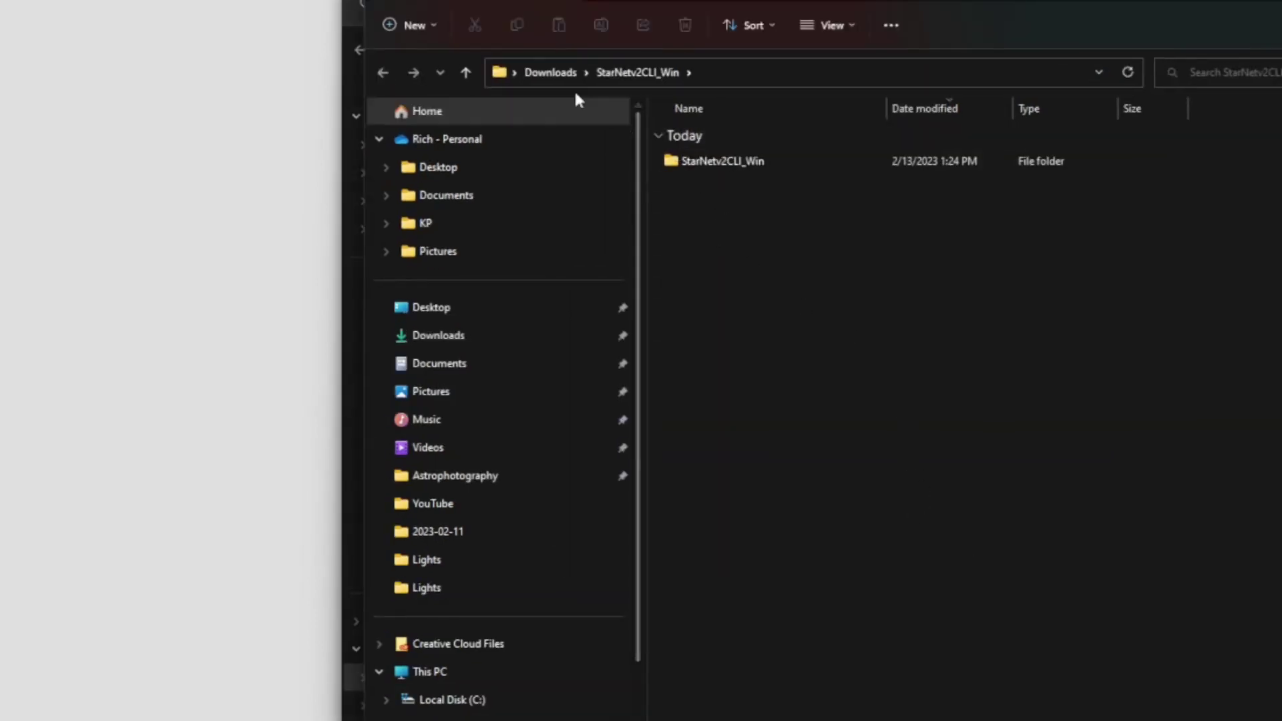
{"action": "left_click", "coordinate": [706, 166]}
{"action": "double_click", "coordinate": [707, 165]}
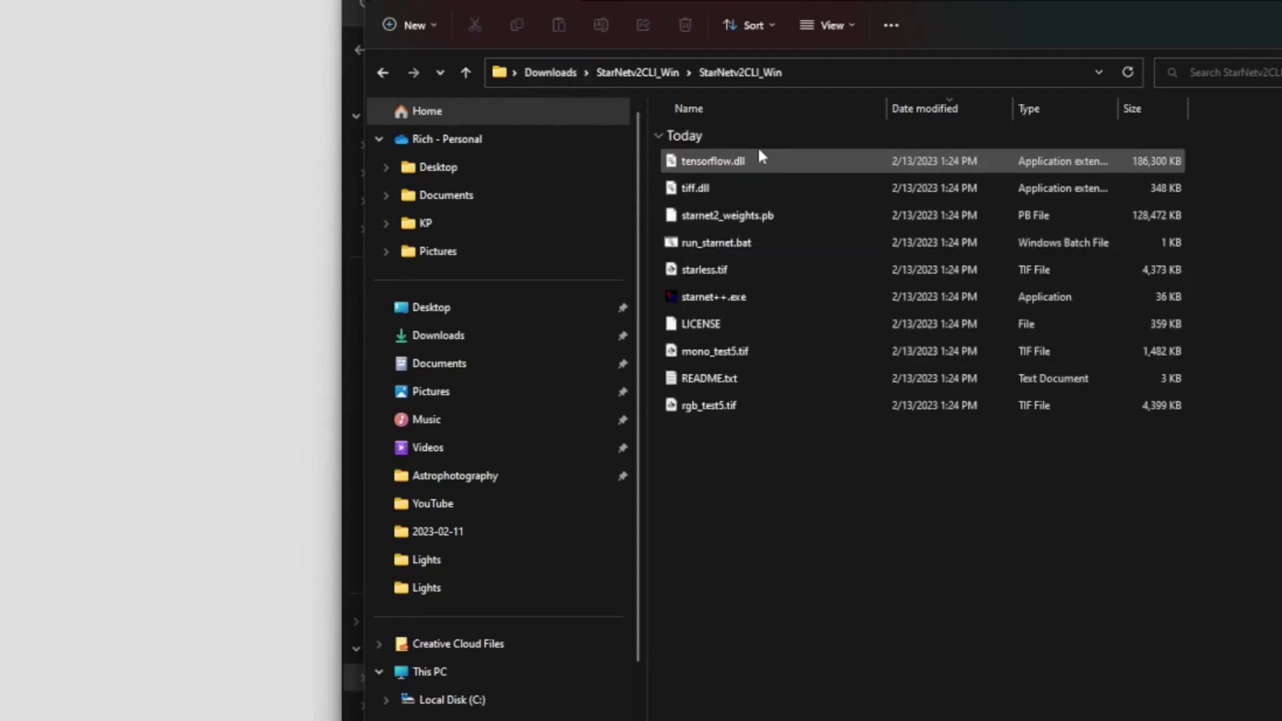
{"action": "key", "text": "alt+Left"}
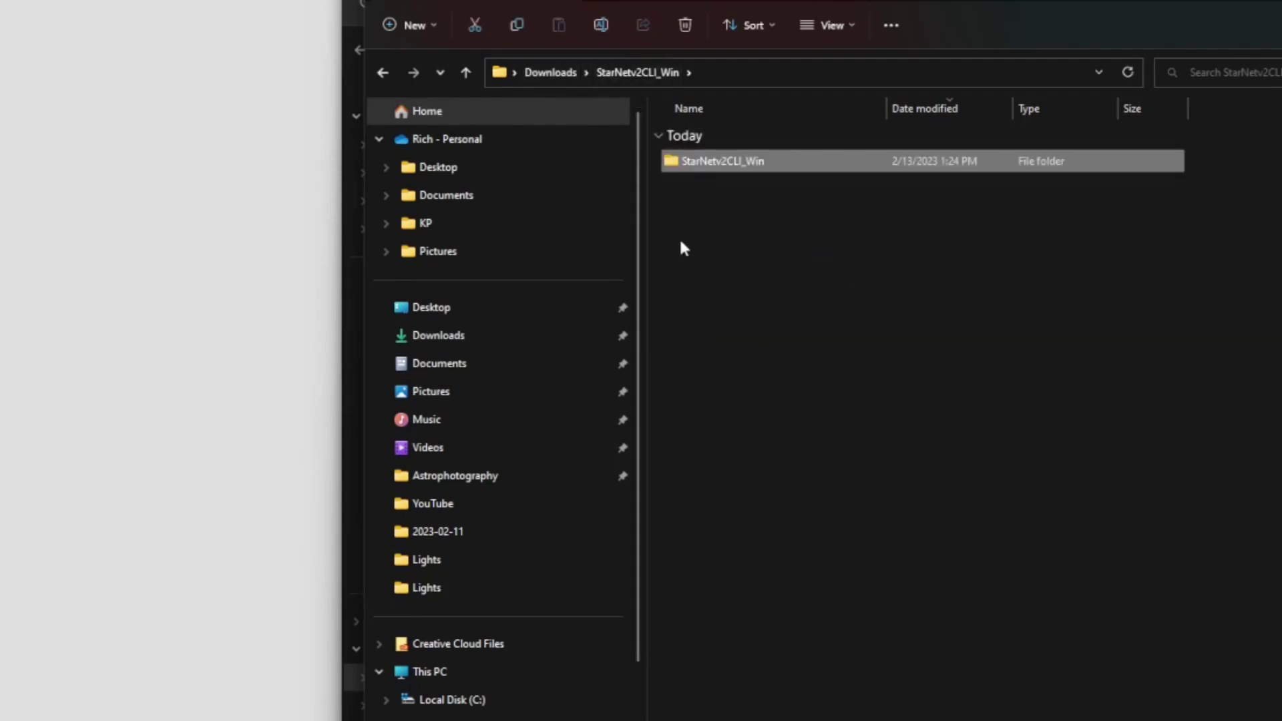
- Move the inner StarNetv2CLI_Win folder from Downloads to the root of Local Disk (C:) and open it there
{"action": "right_click", "coordinate": [757, 167]}
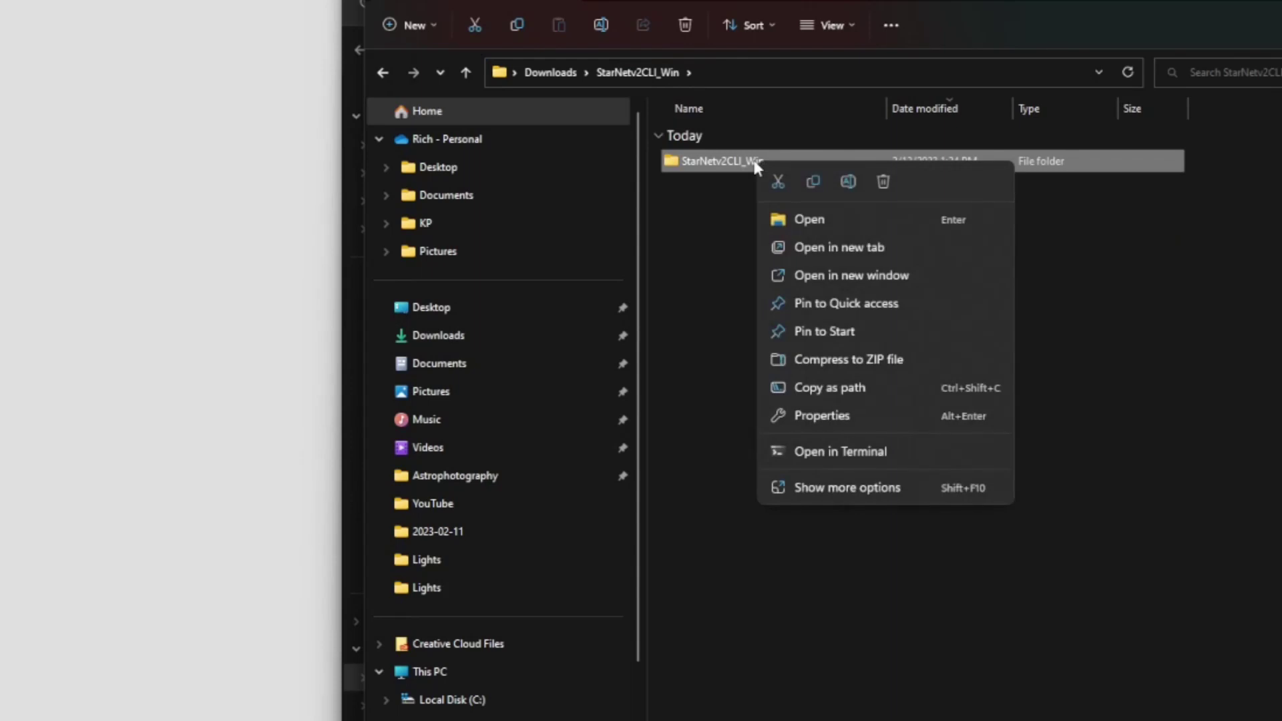
{"action": "left_click", "coordinate": [782, 182]}
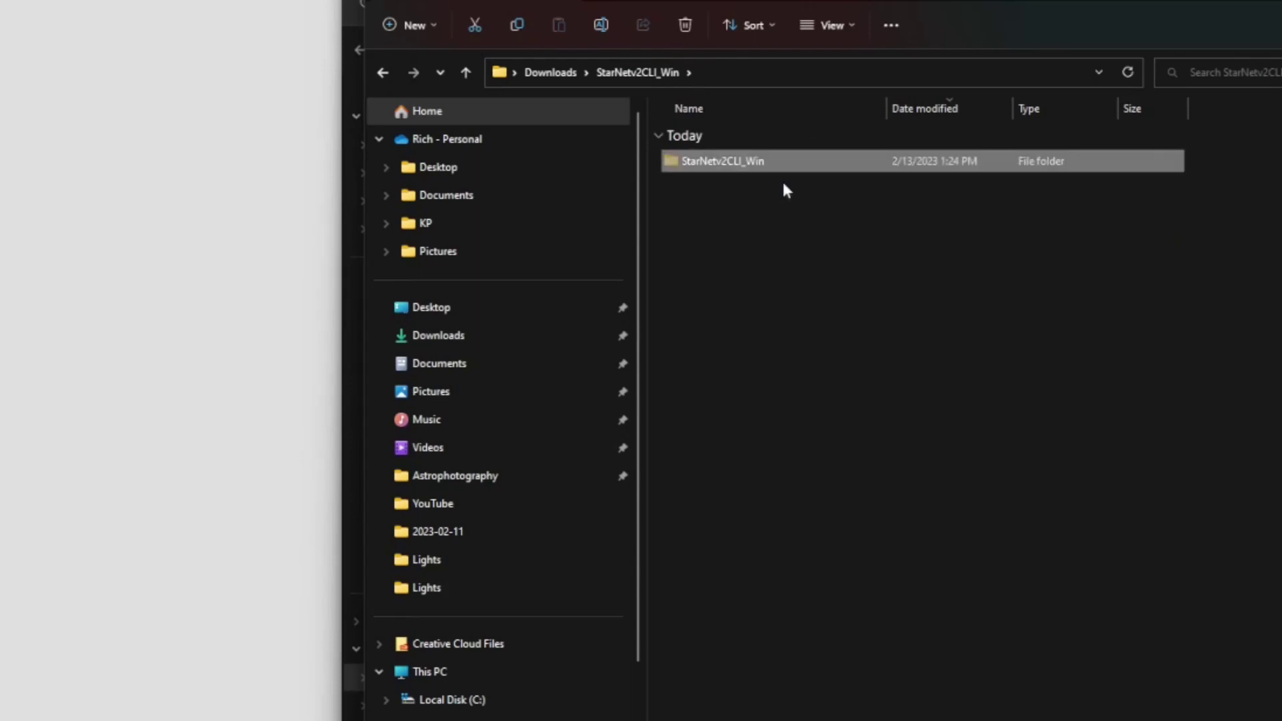
{"action": "left_click", "coordinate": [481, 706]}
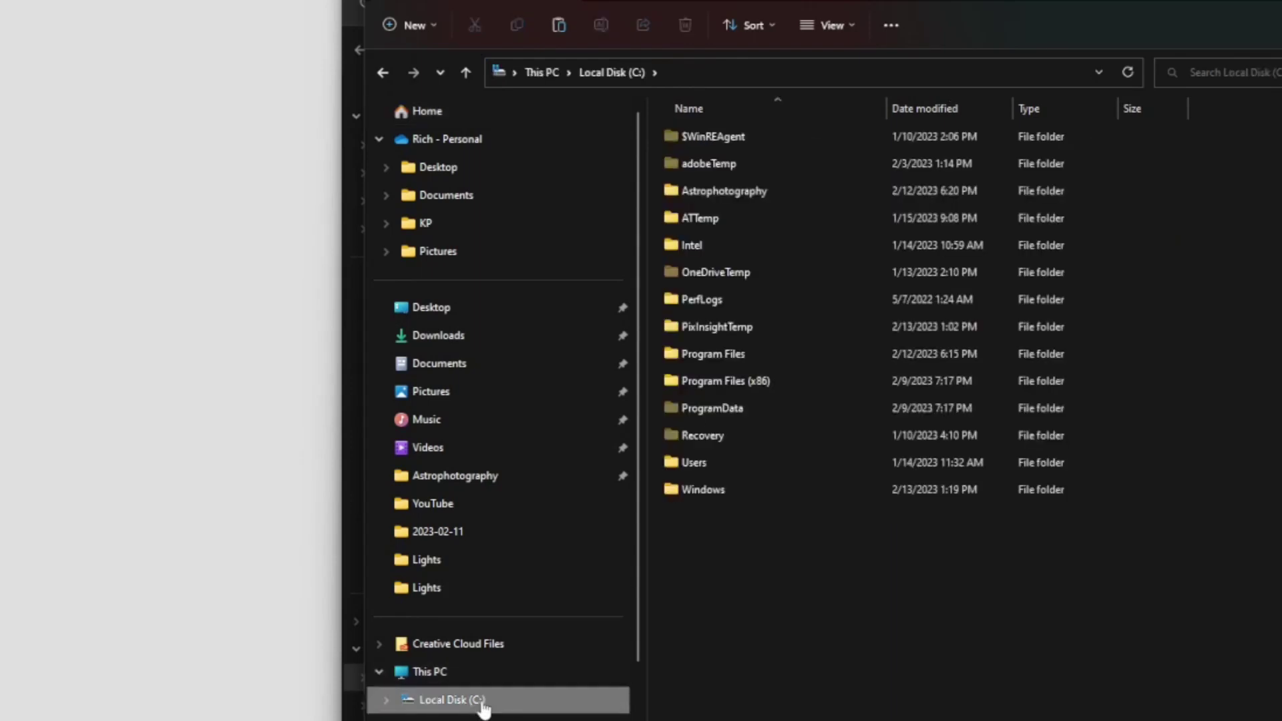
{"action": "right_click", "coordinate": [860, 609]}
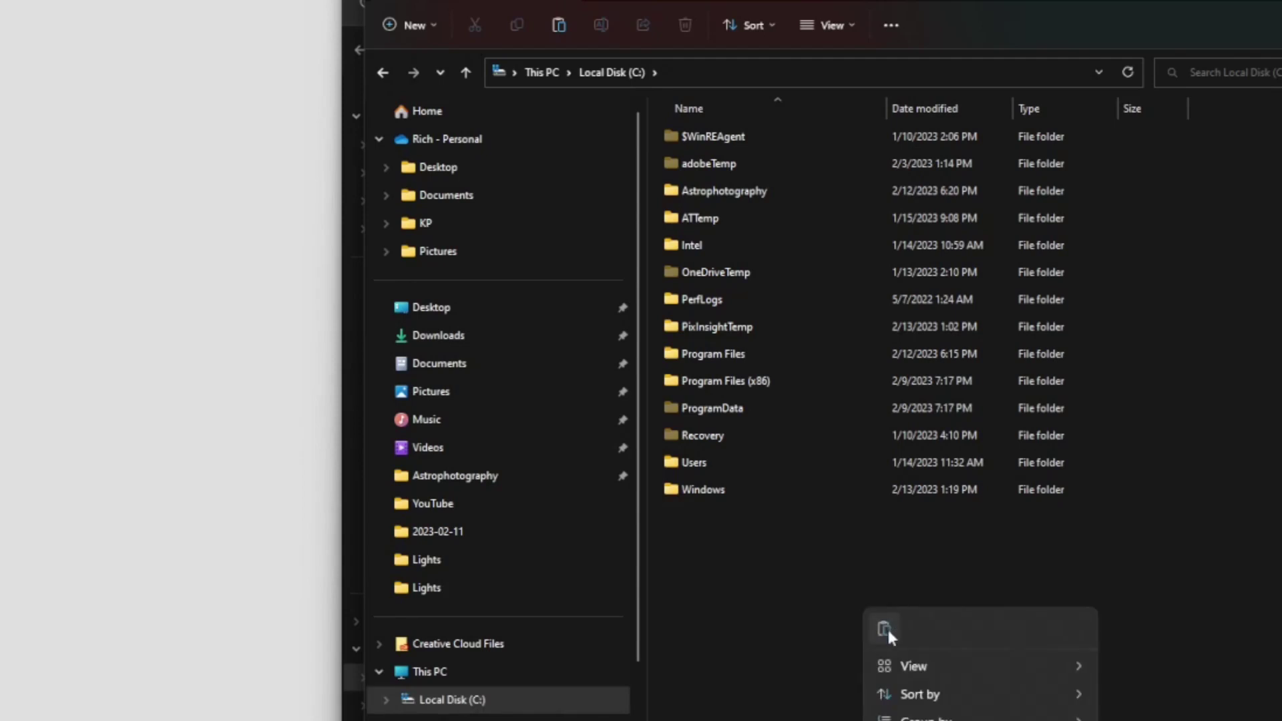
{"action": "left_click", "coordinate": [886, 628]}
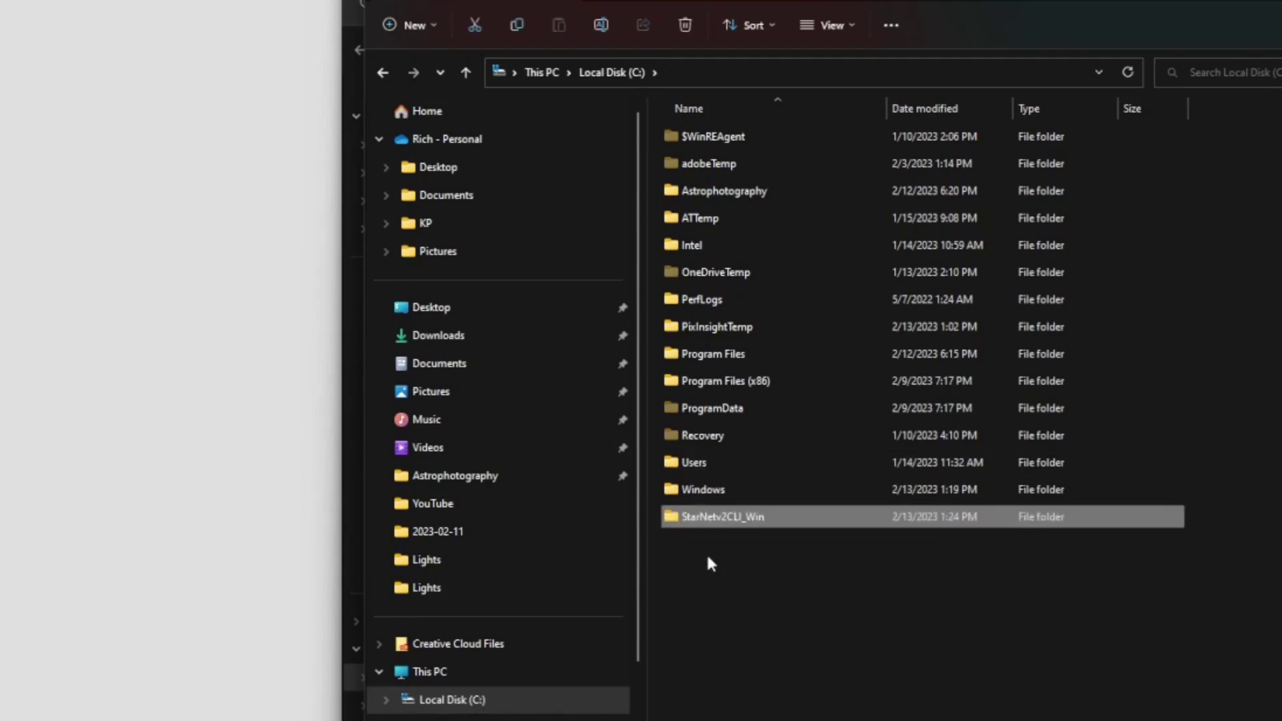
{"action": "double_click", "coordinate": [797, 522]}
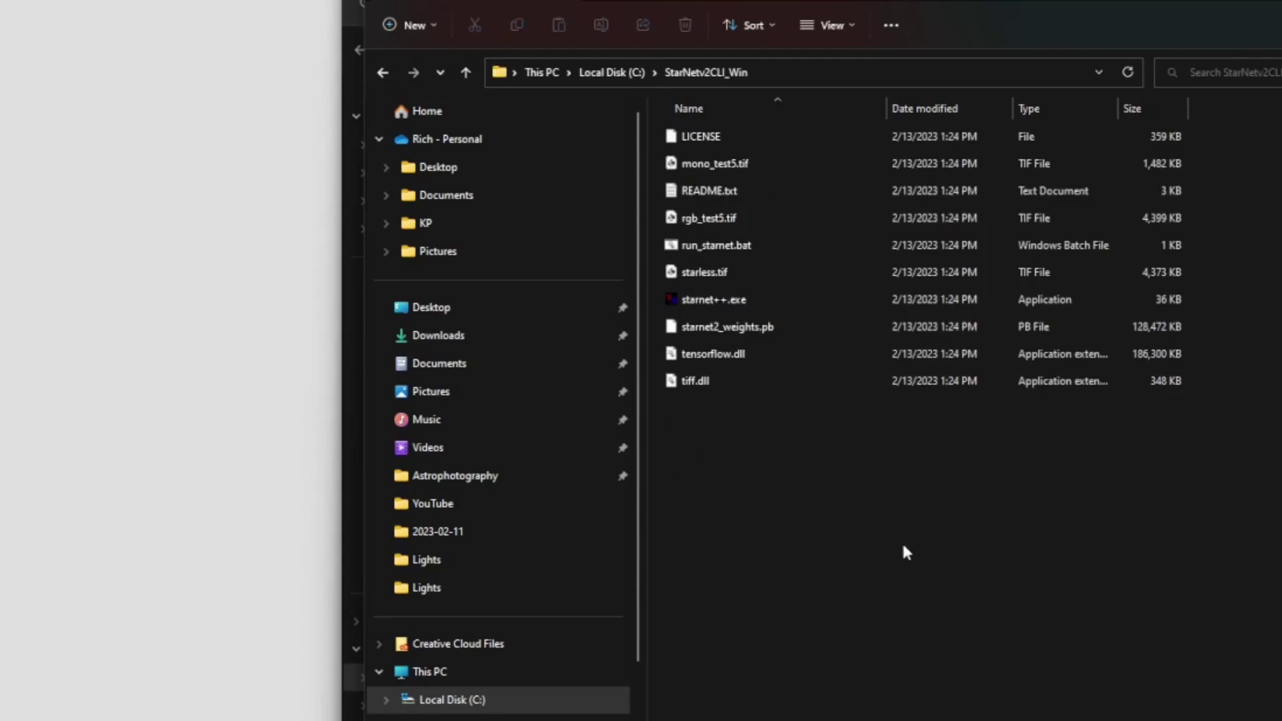
- Display the moved folder's full path and bring up the File Explorer options for which items to show
{"action": "left_click", "coordinate": [798, 75]}
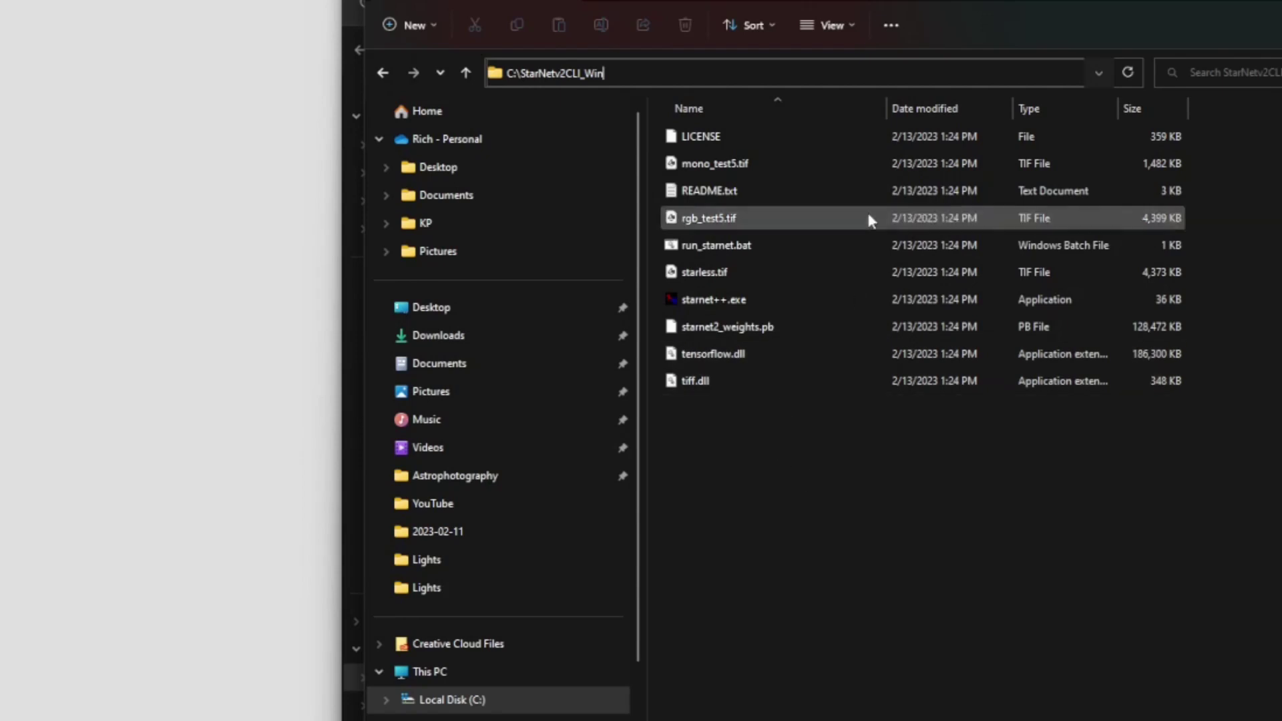
{"action": "left_click", "coordinate": [853, 26]}
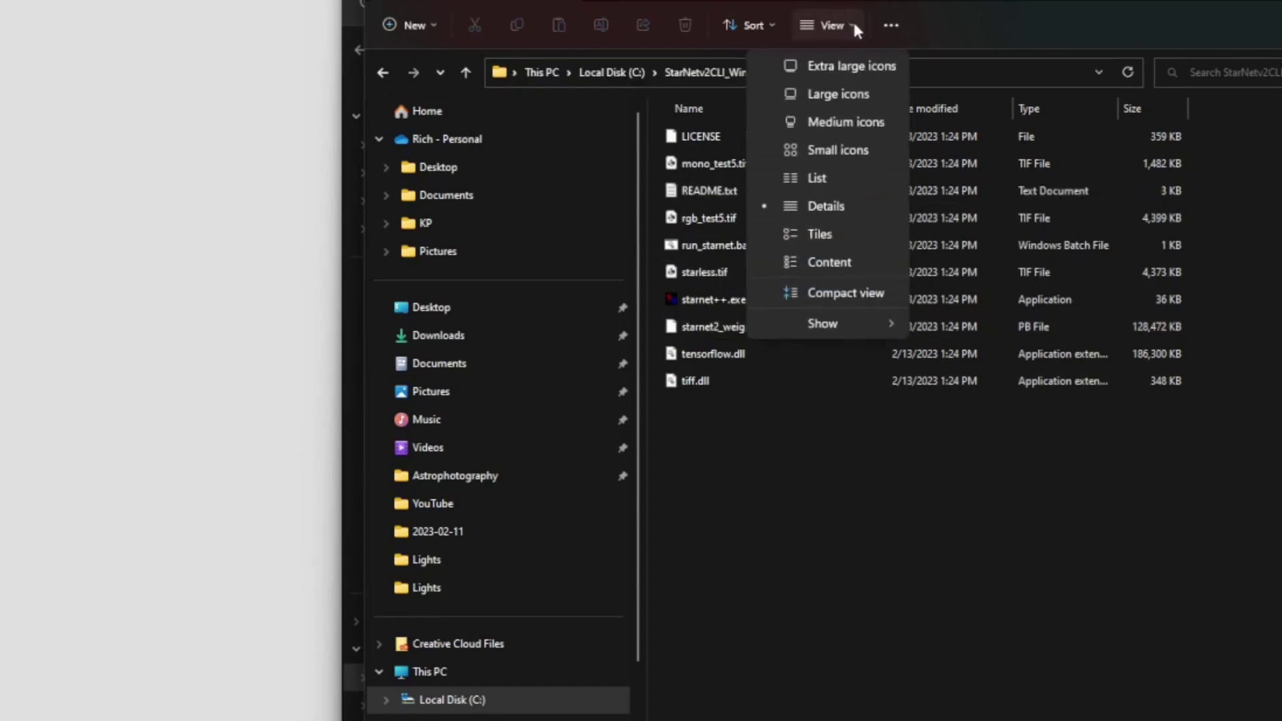
{"action": "mouse_move", "coordinate": [828, 326]}
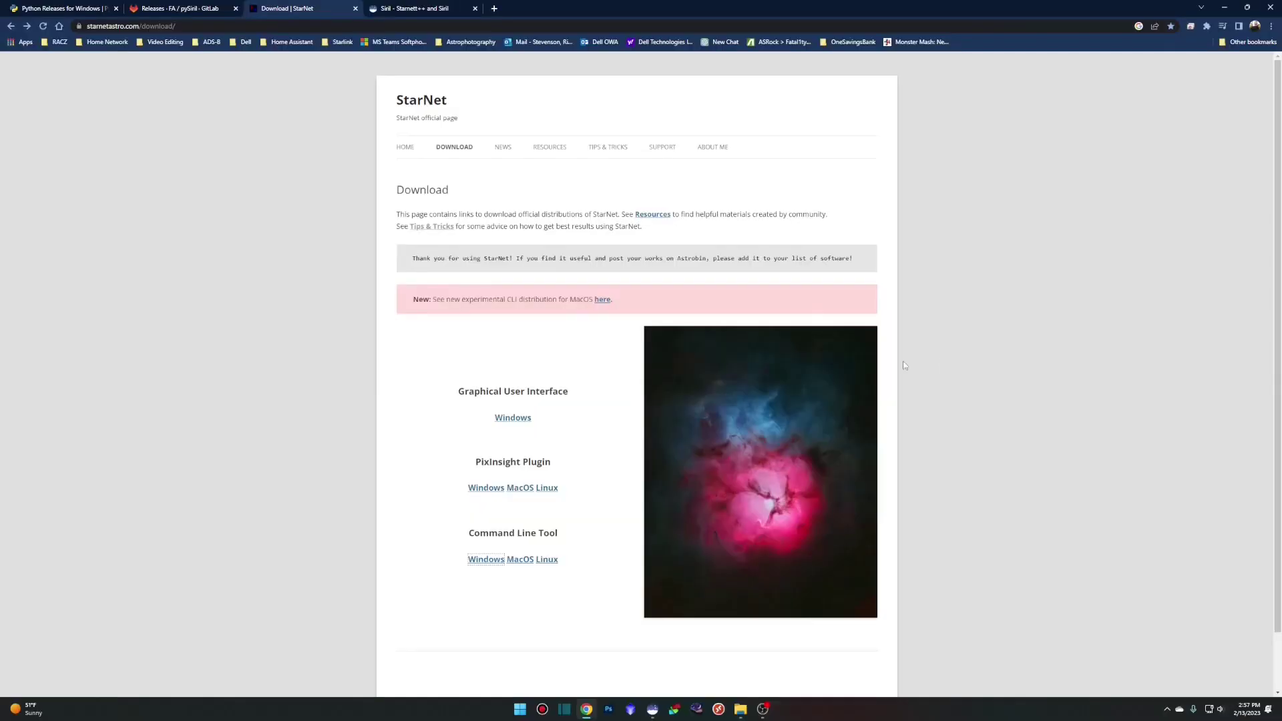
- Switch to the Starnett++ and Siril tutorial page and copy the complete code from its Python script section
{"action": "left_click", "coordinate": [426, 8]}
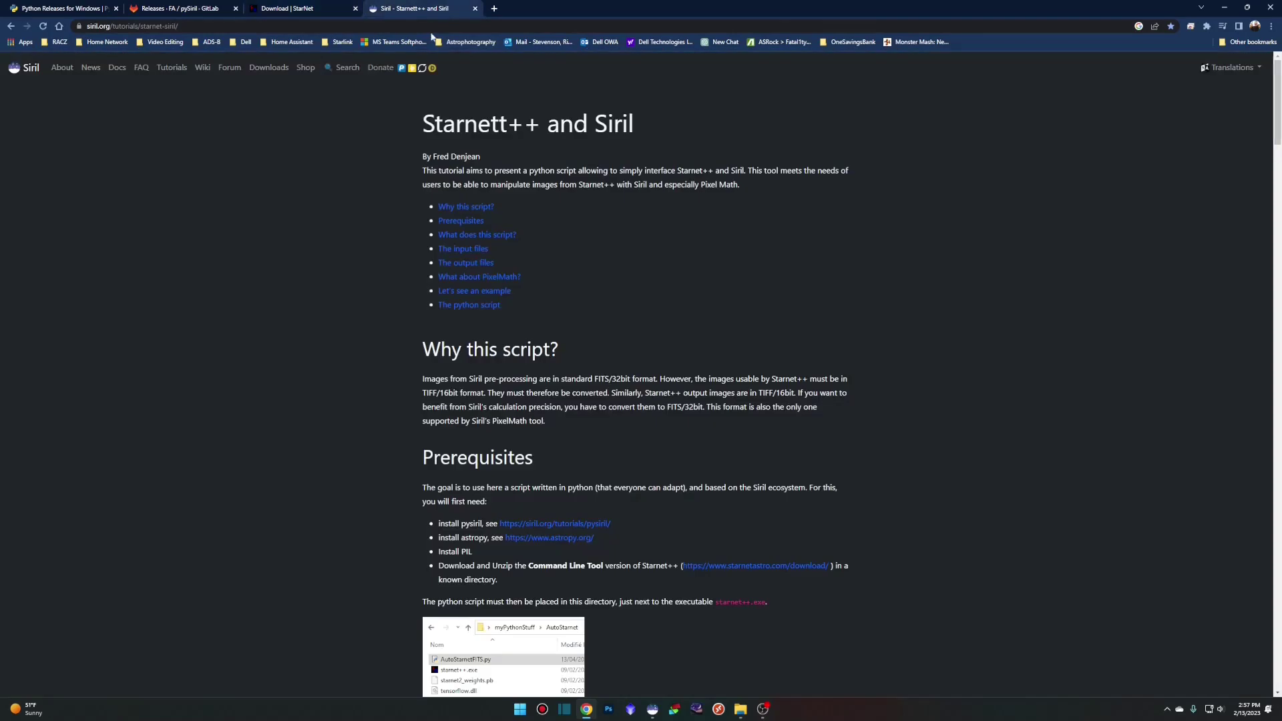
{"action": "scroll", "coordinate": [955, 310], "scroll_direction": "down", "scroll_amount": 1}
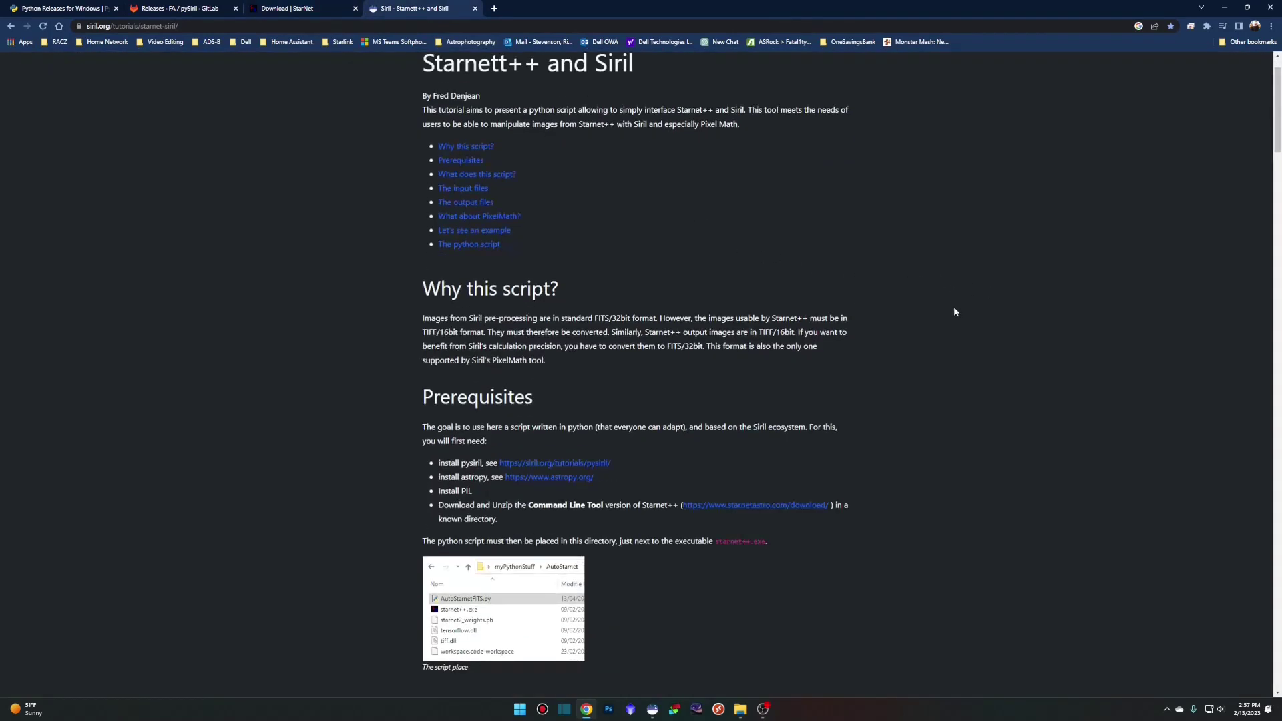
{"action": "scroll", "coordinate": [955, 308], "scroll_direction": "down", "scroll_amount": 15}
{"action": "scroll", "coordinate": [995, 374], "scroll_direction": "down", "scroll_amount": 12}
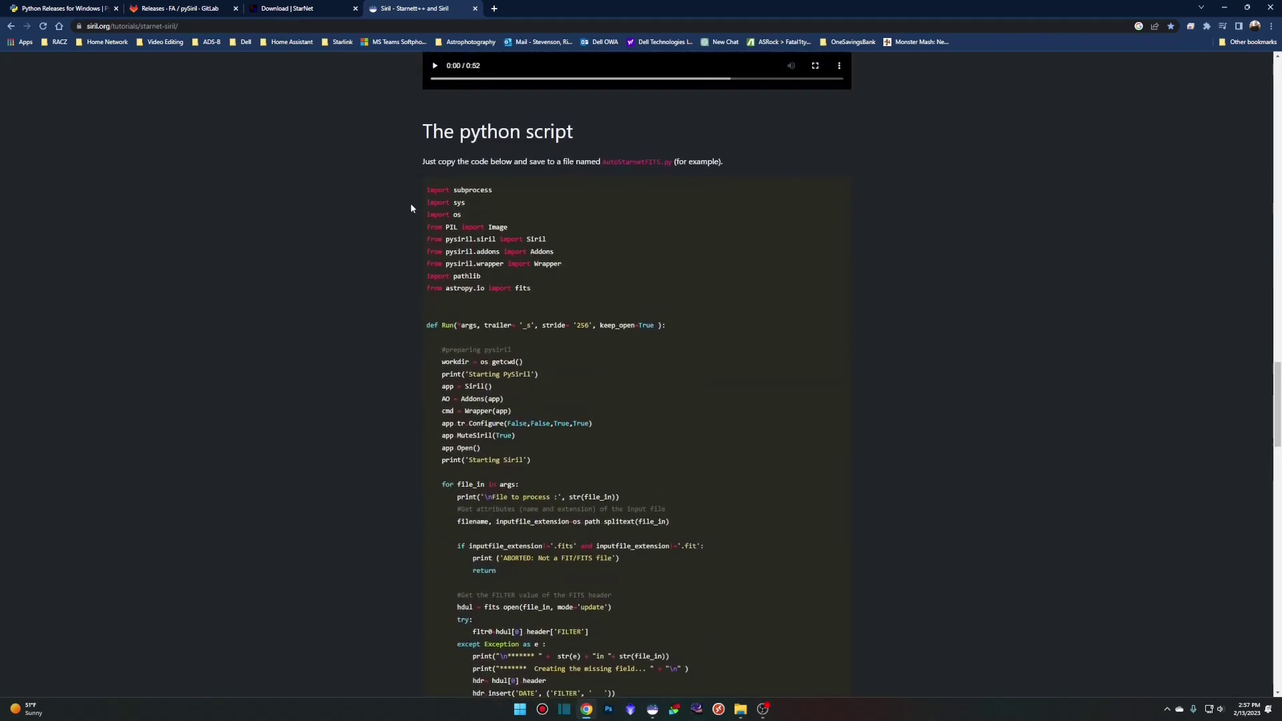
{"action": "left_click_drag", "start_coordinate": [426, 190], "coordinate": [652, 593]}
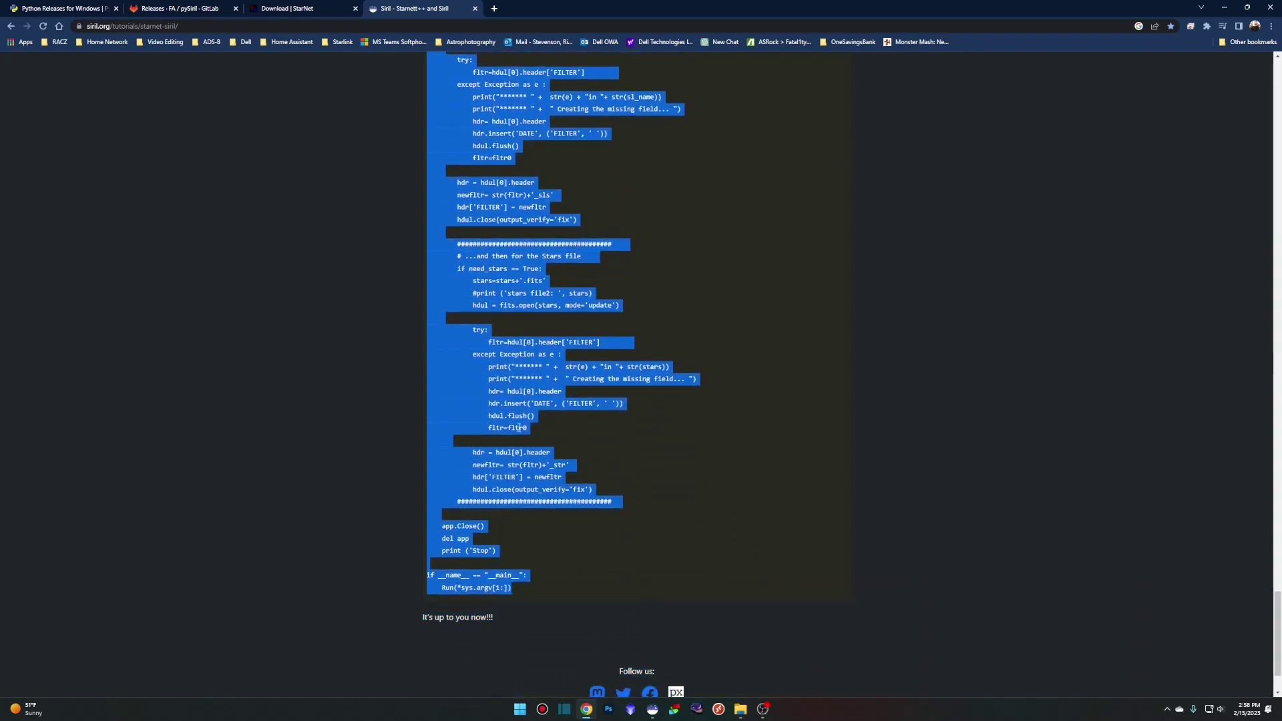
{"action": "right_click", "coordinate": [503, 395]}
{"action": "left_click", "coordinate": [504, 394]}
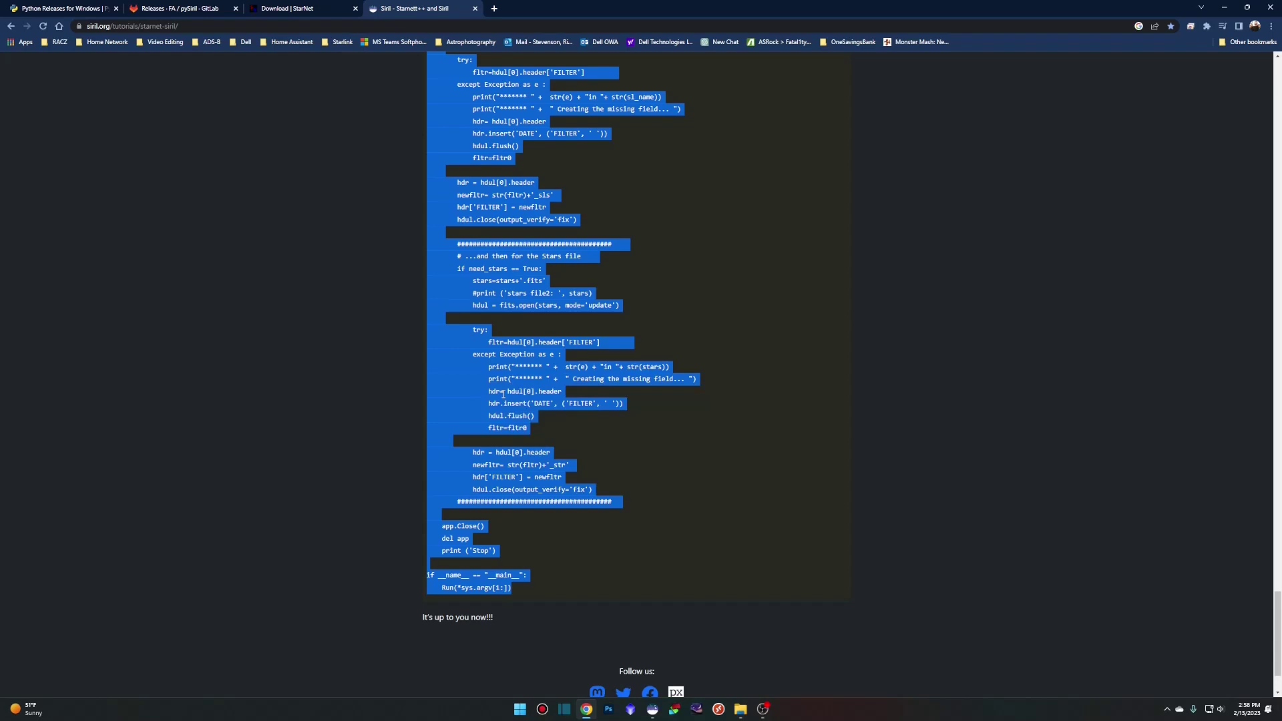
- Create a new text document in C:\StarNetv2CLI_Win and name it AutoStarnetFITS.py, accepting the extension change
{"action": "left_click", "coordinate": [741, 709]}
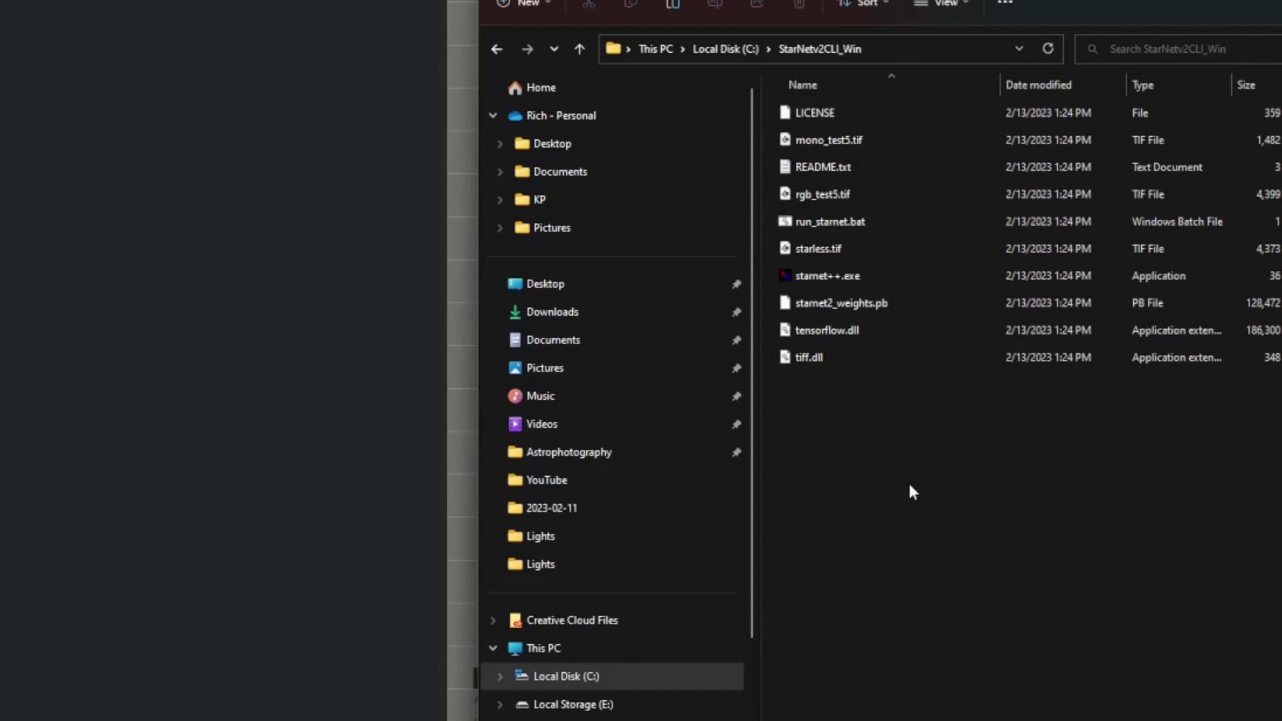
{"action": "right_click", "coordinate": [873, 488]}
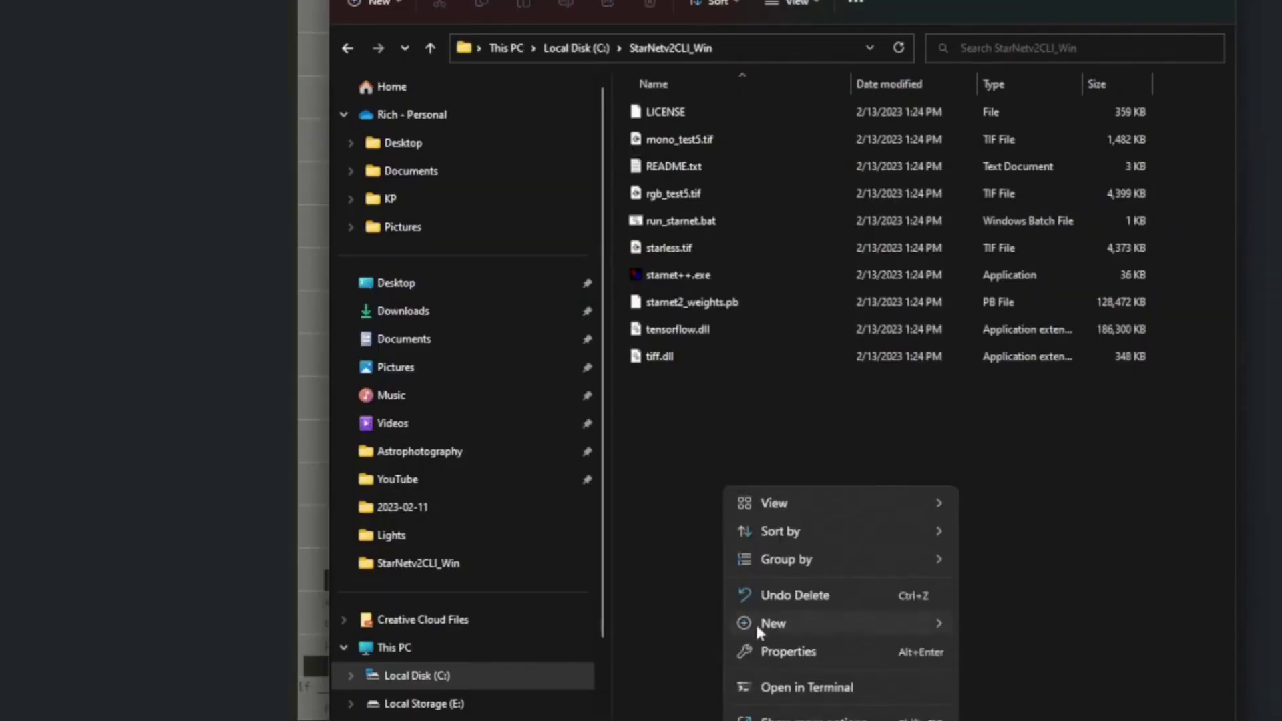
{"action": "mouse_move", "coordinate": [776, 625]}
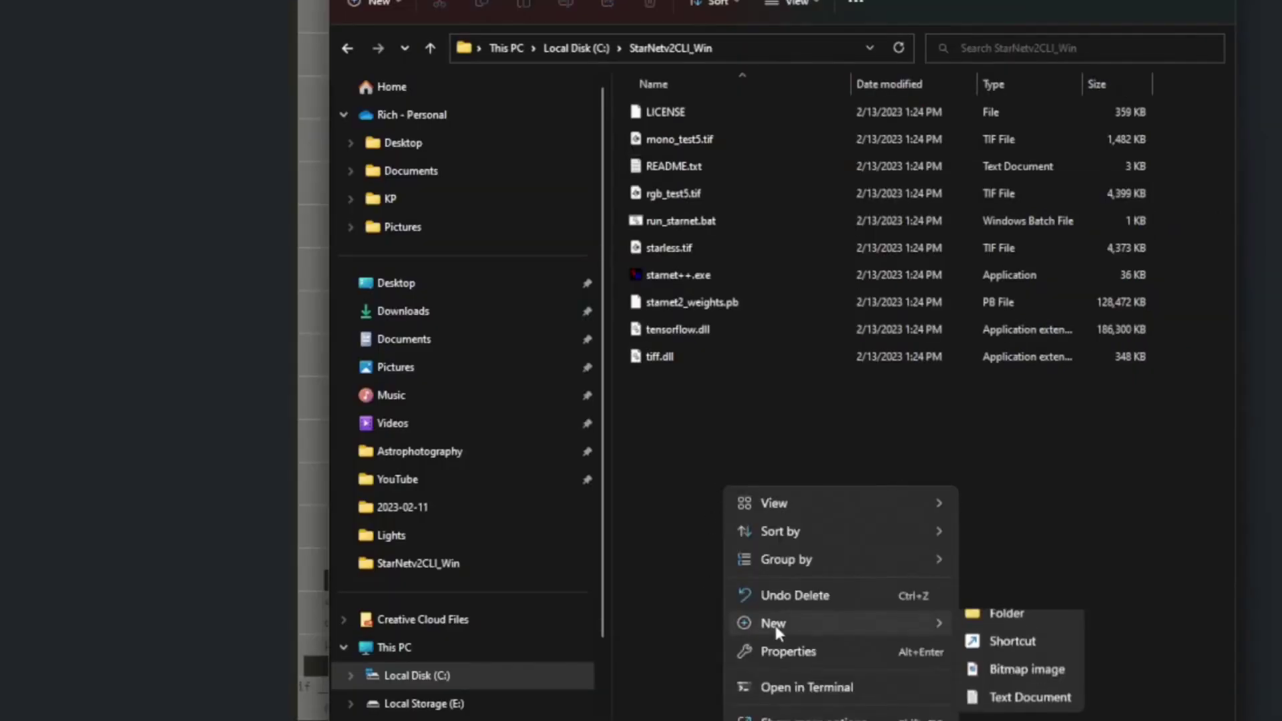
{"action": "left_click", "coordinate": [1030, 709]}
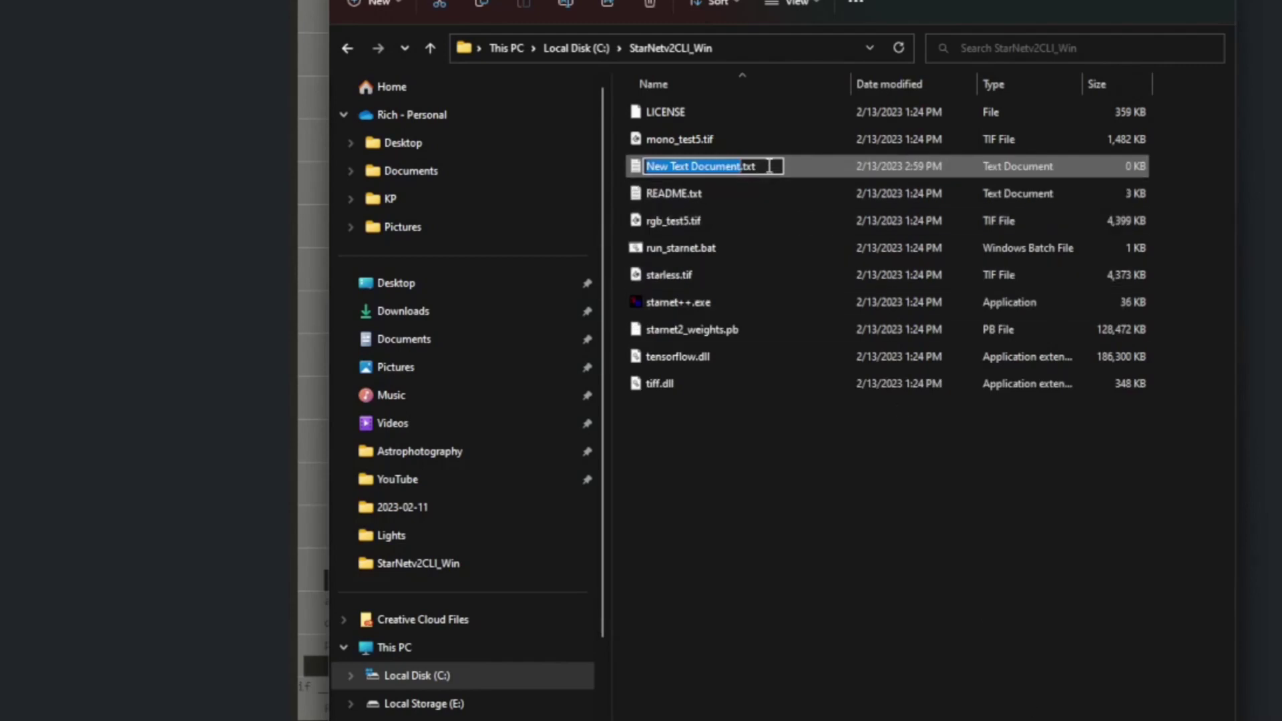
{"action": "key", "text": "BackSpace"}
{"action": "key", "text": "Delete"}
{"action": "key", "text": "Delete"}
{"action": "key", "text": "Delete"}
{"action": "key", "text": "Delete"}
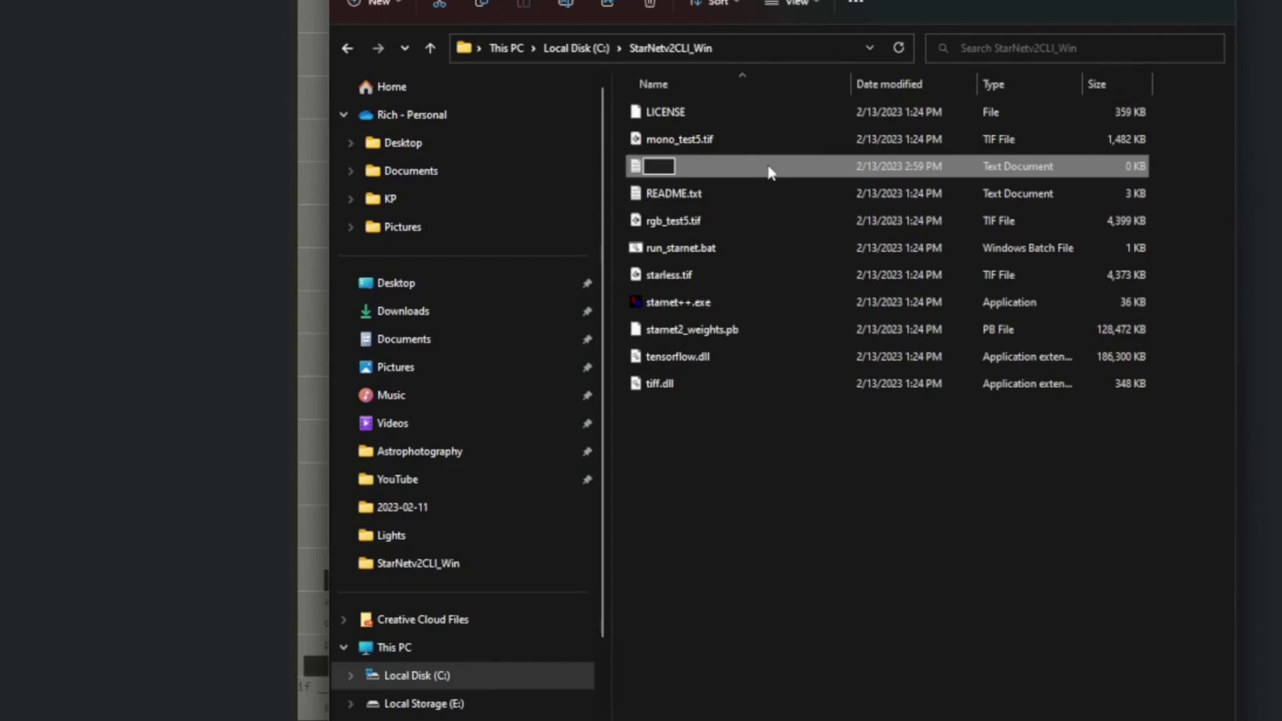
{"action": "type", "text": "AutoStarne"}
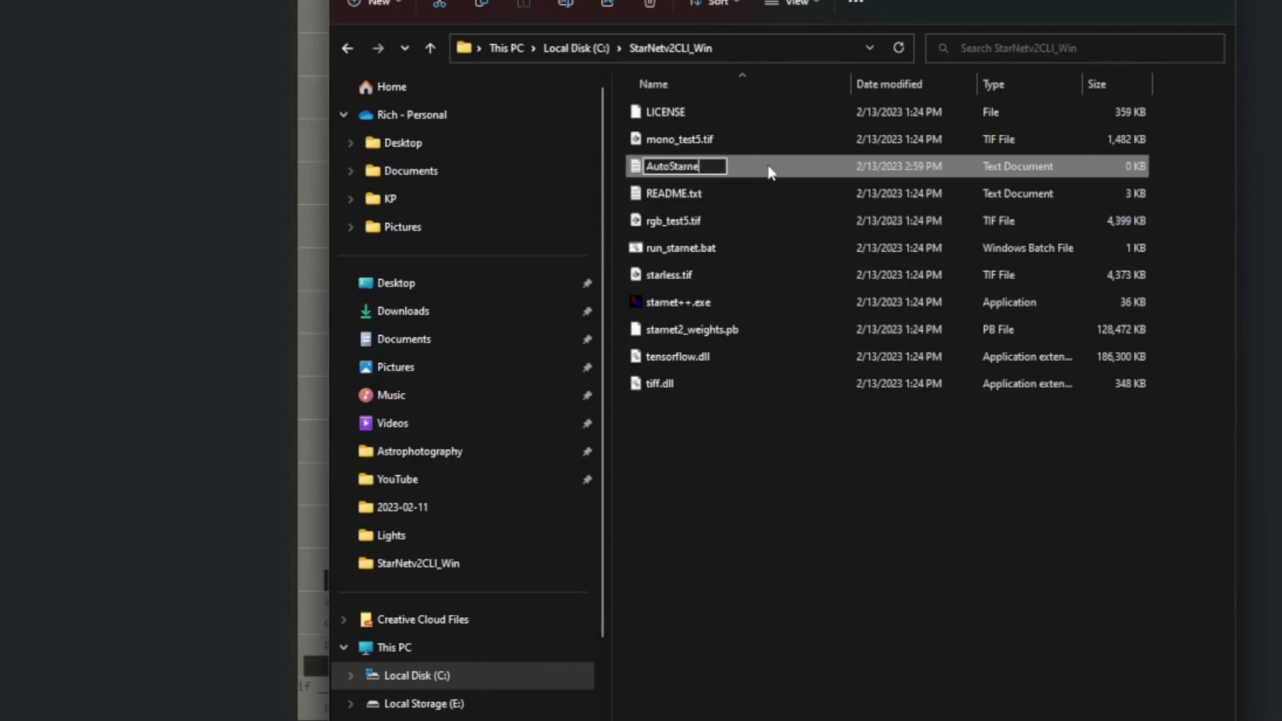
{"action": "type", "text": "tFITS.py"}
{"action": "key", "text": "Return"}
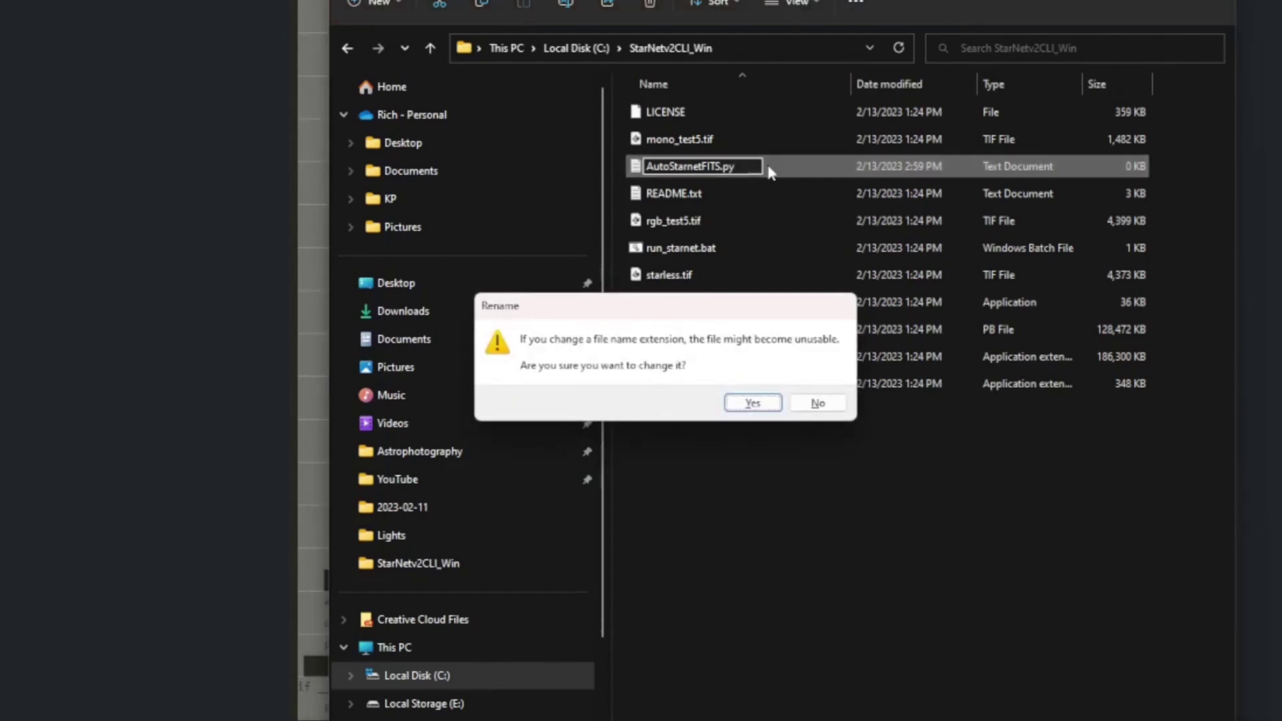
{"action": "key", "text": "Return"}
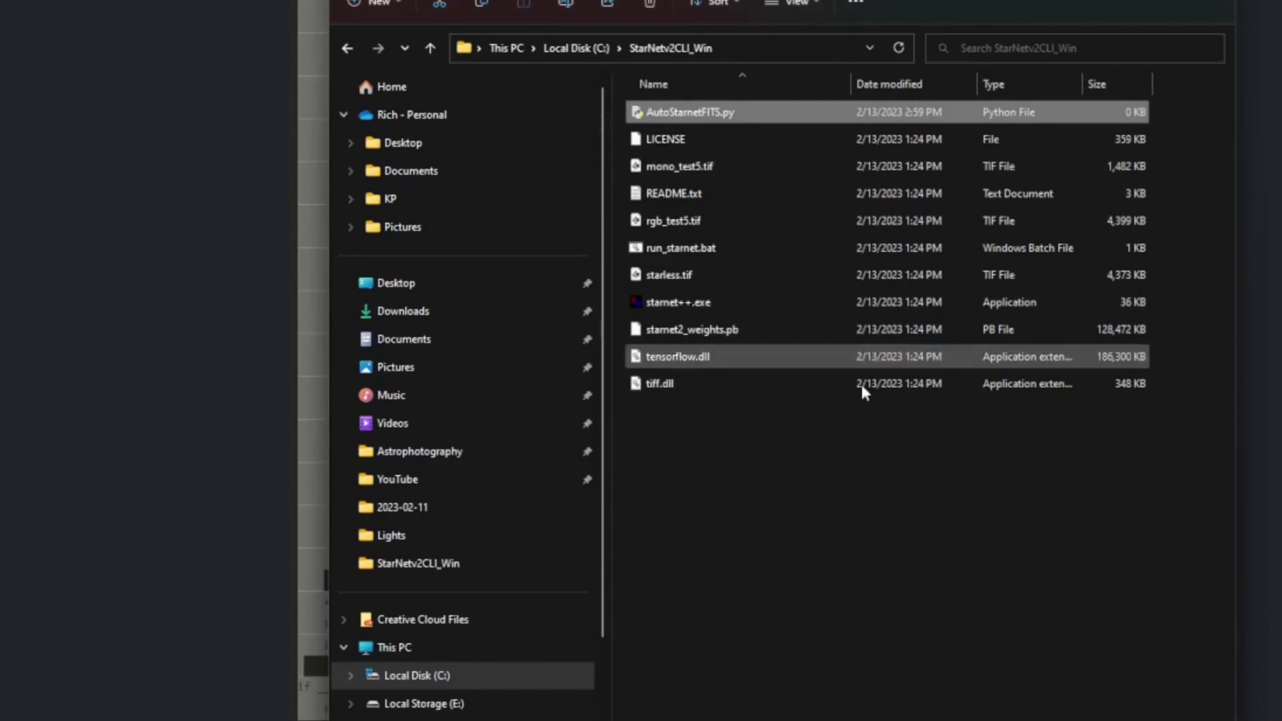
- Open AutoStarnetFITS.py for editing in IDLE 3.10 (64-bit) and paste in the copied Python script
{"action": "right_click", "coordinate": [757, 111]}
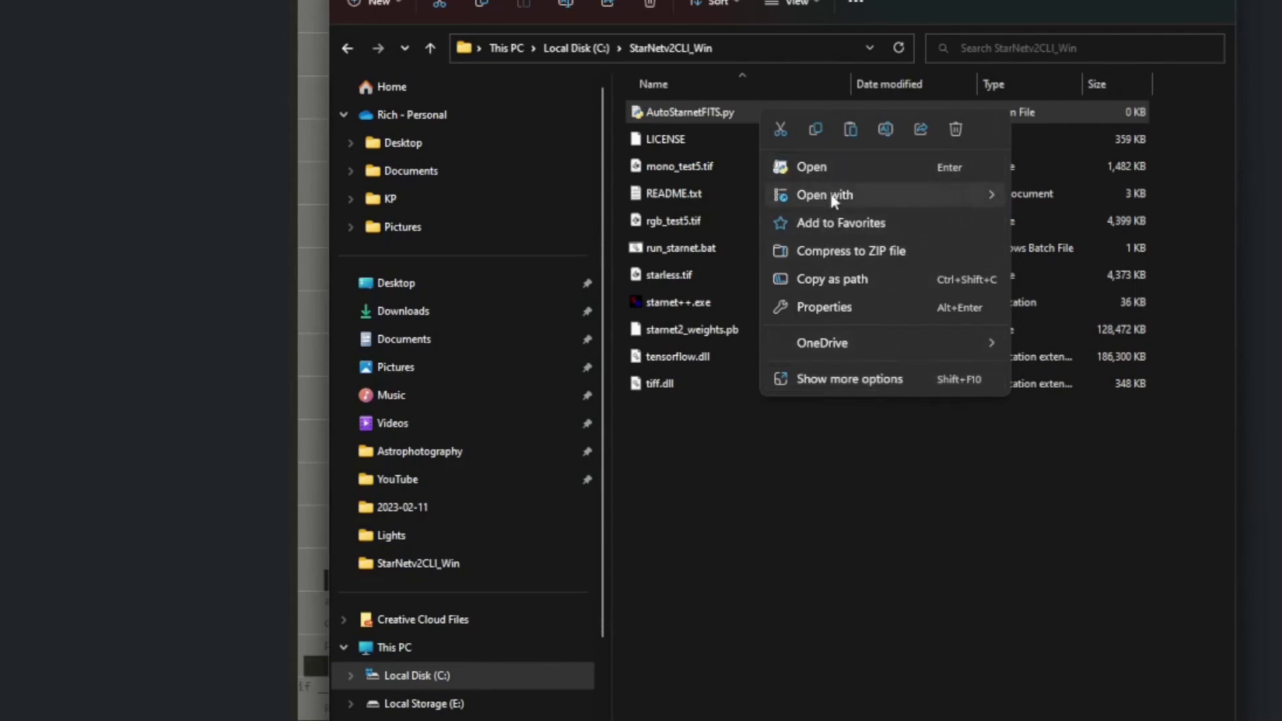
{"action": "left_click", "coordinate": [874, 387]}
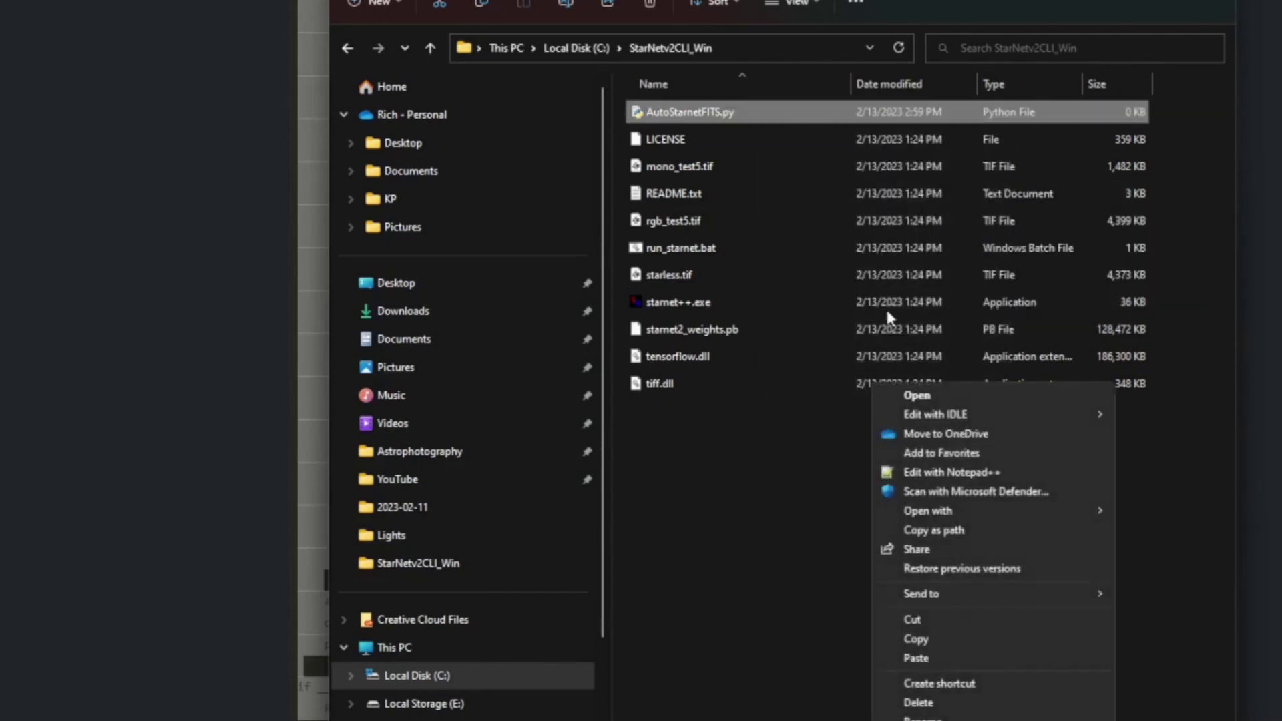
{"action": "mouse_move", "coordinate": [935, 425]}
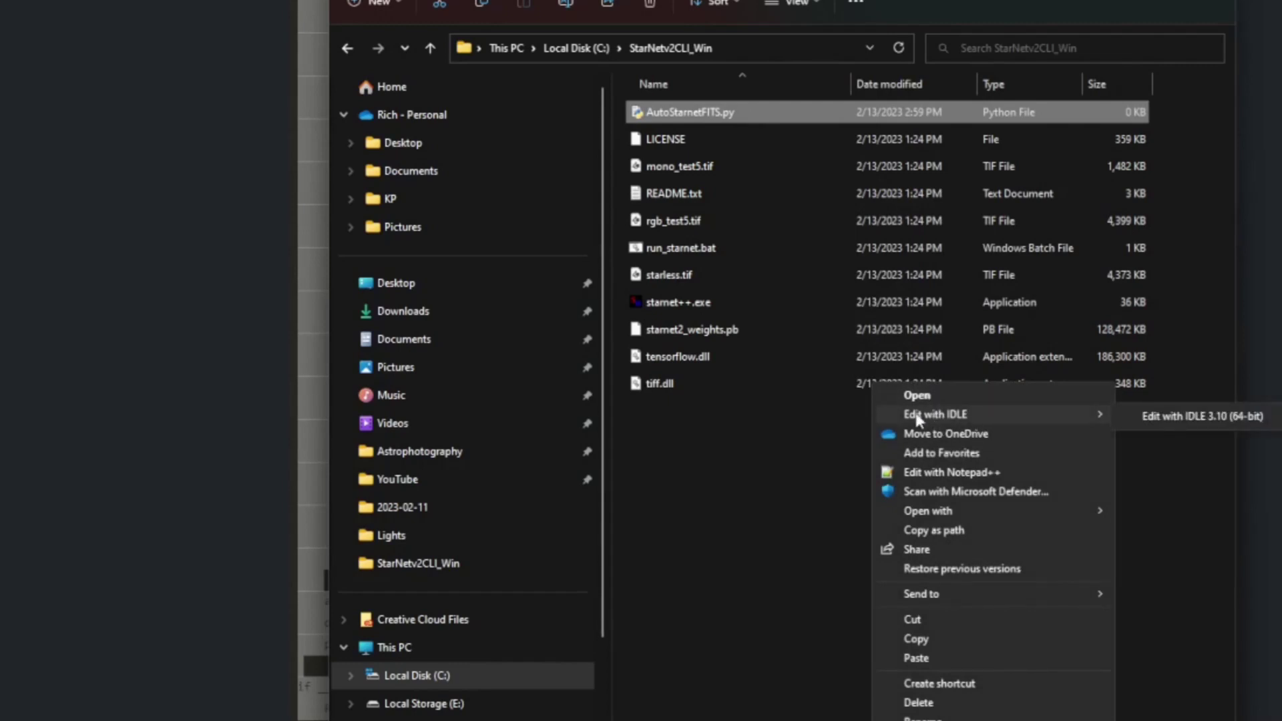
{"action": "left_click", "coordinate": [1207, 415]}
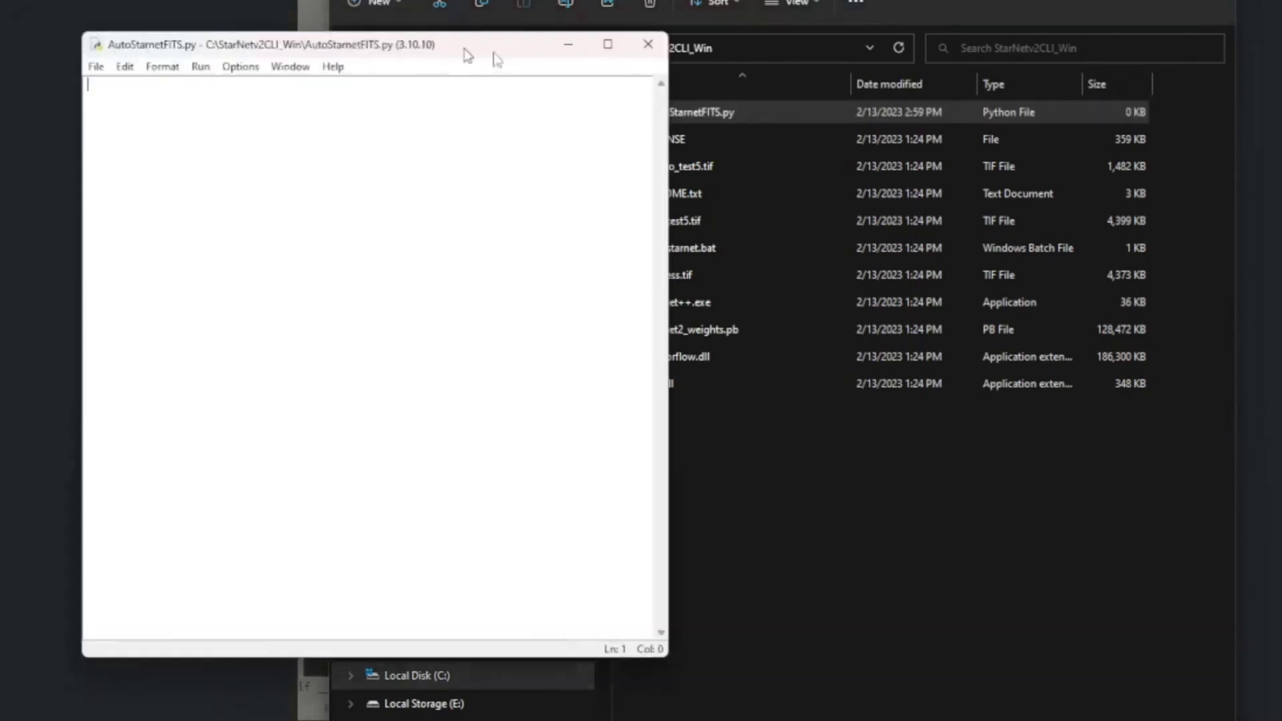
{"action": "left_click_drag", "start_coordinate": [486, 52], "coordinate": [761, 63]}
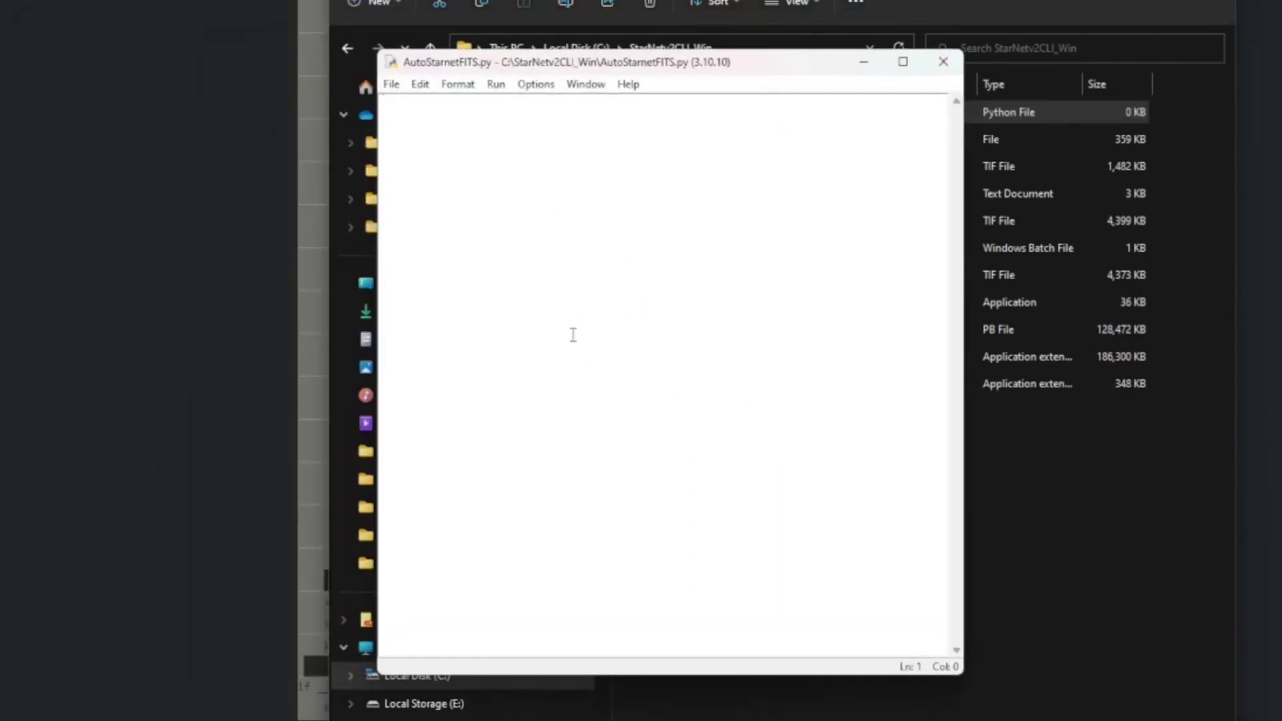
{"action": "right_click", "coordinate": [564, 263]}
{"action": "left_click", "coordinate": [601, 305]}
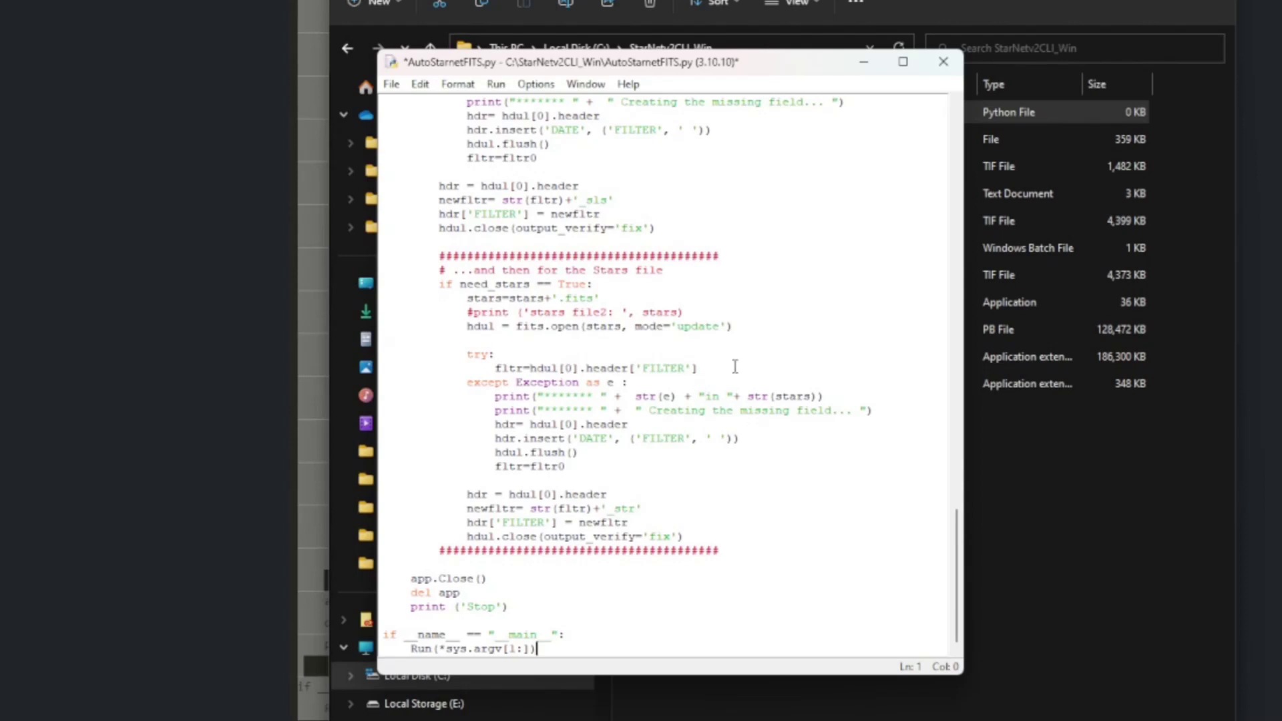
- Change the '.fits' extension to '.fit' in the script's stars and sl_name lines, then save and close AutoStarnetFITS.py
{"action": "left_click", "coordinate": [595, 298]}
{"action": "key", "text": "BackSpace"}
{"action": "scroll", "coordinate": [701, 272], "scroll_direction": "up", "scroll_amount": 5}
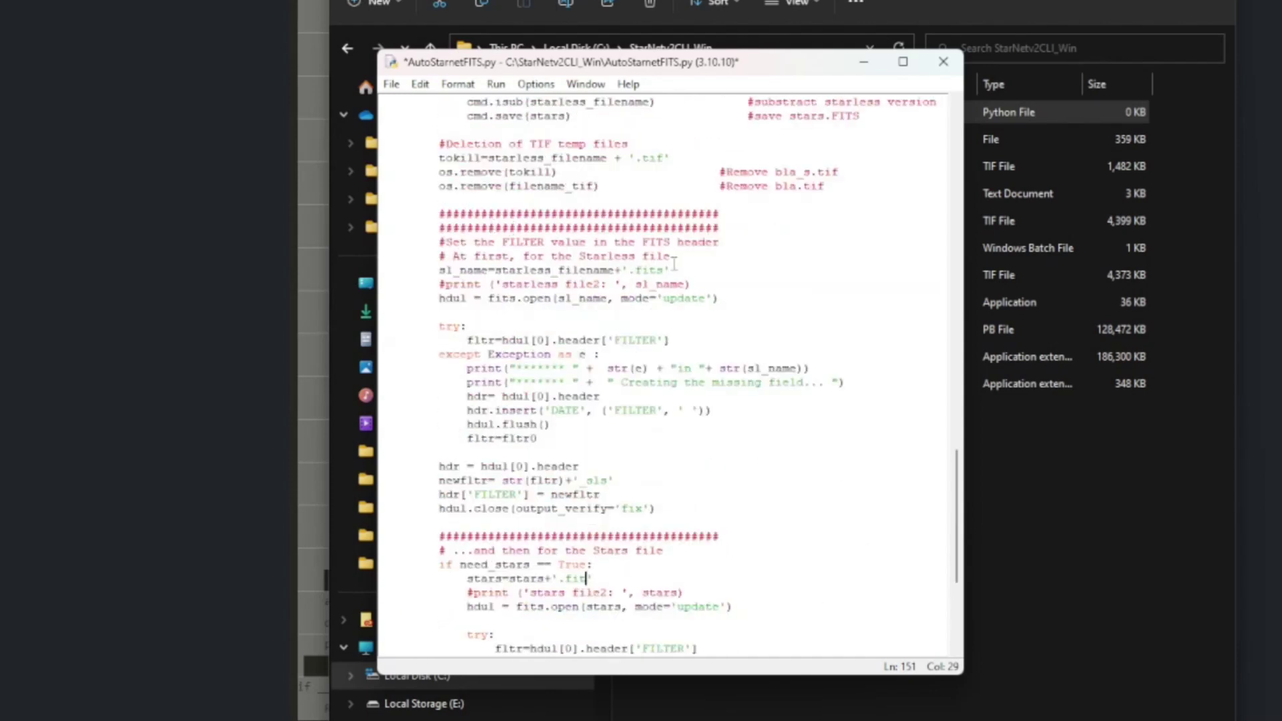
{"action": "left_click", "coordinate": [741, 294]}
{"action": "key", "text": "BackSpace"}
{"action": "left_click", "coordinate": [391, 84]}
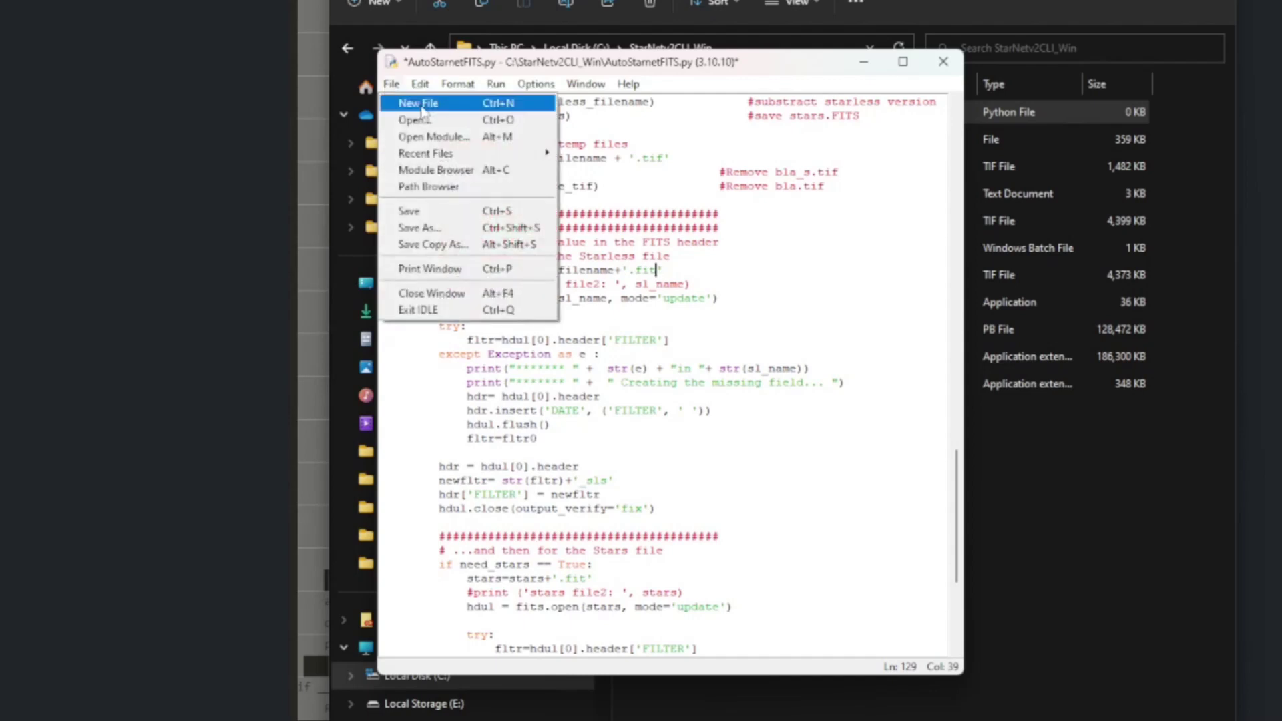
{"action": "left_click", "coordinate": [411, 211]}
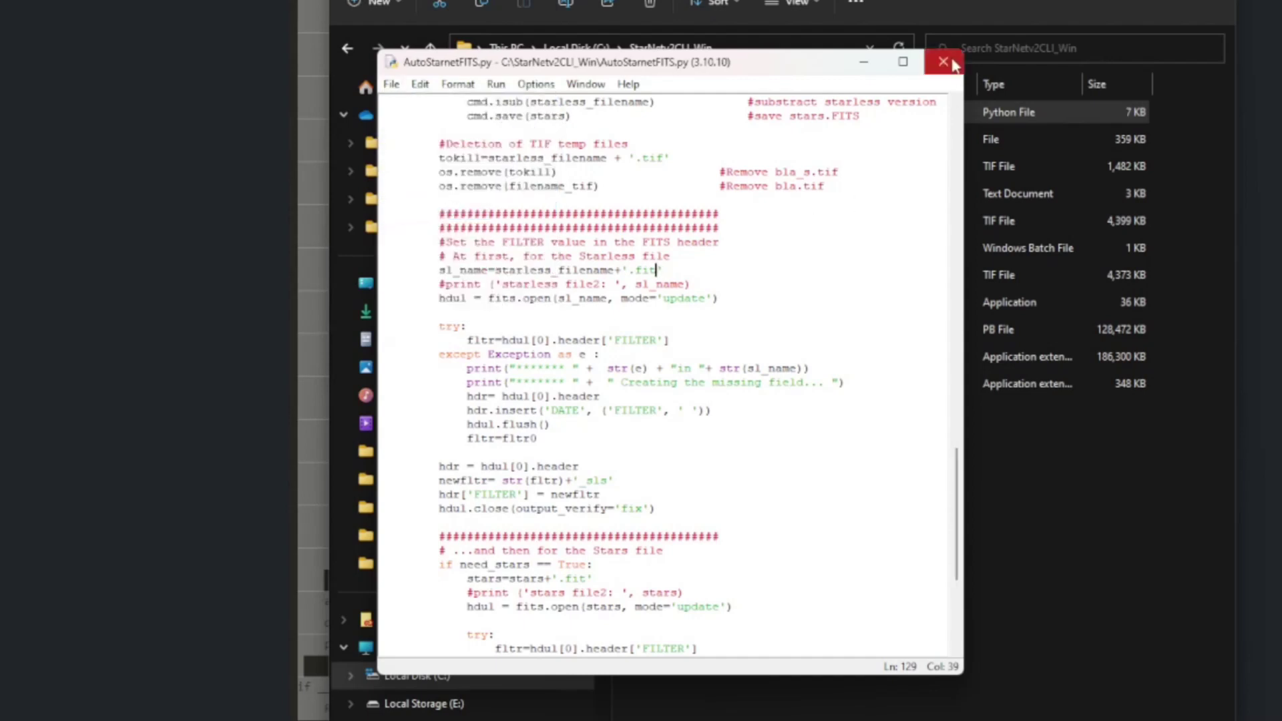
{"action": "left_click", "coordinate": [951, 62]}
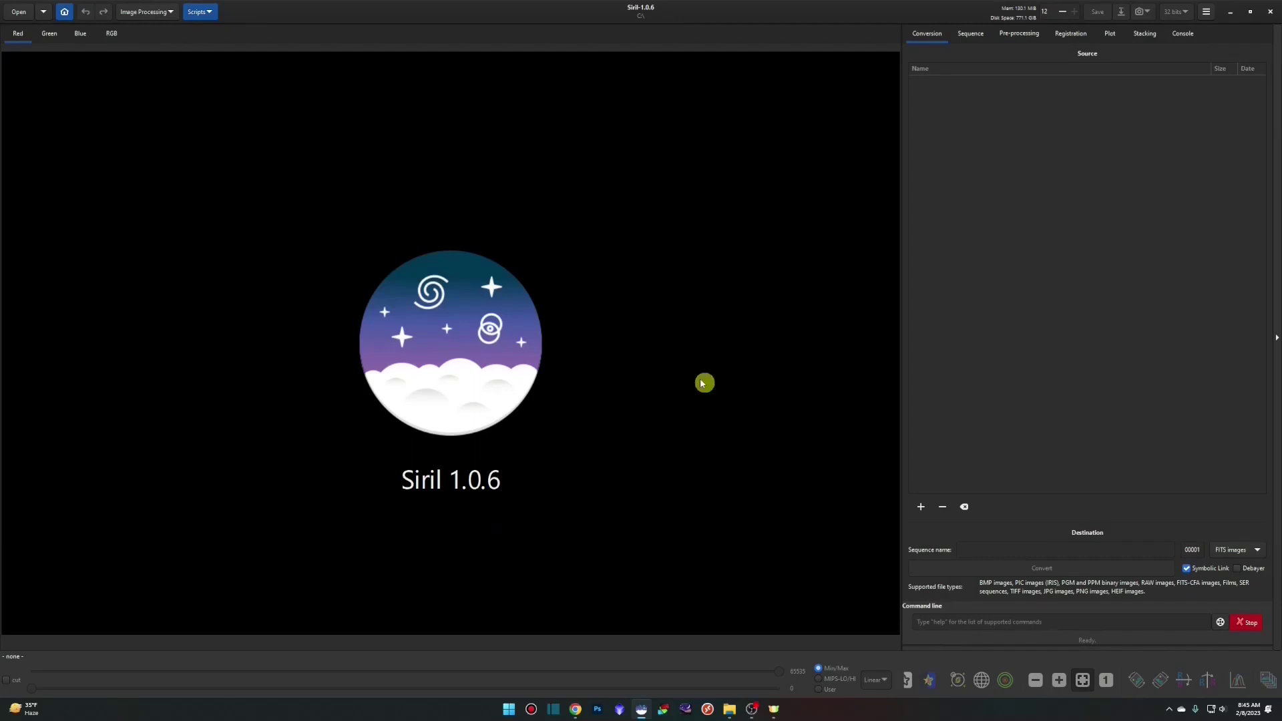
- Switch to File Explorer and create a folder named NewFiles in C:\Astrophotography\Comet
{"action": "left_click", "coordinate": [730, 709]}
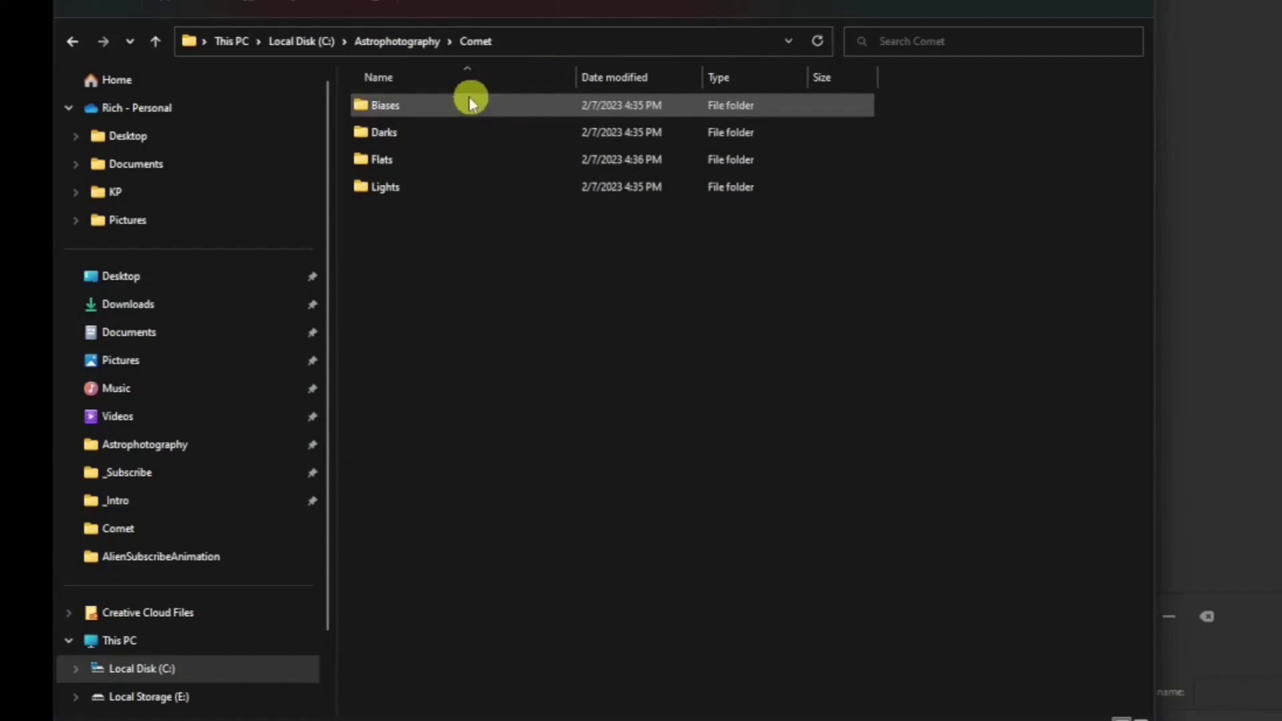
{"action": "left_click", "coordinate": [521, 287]}
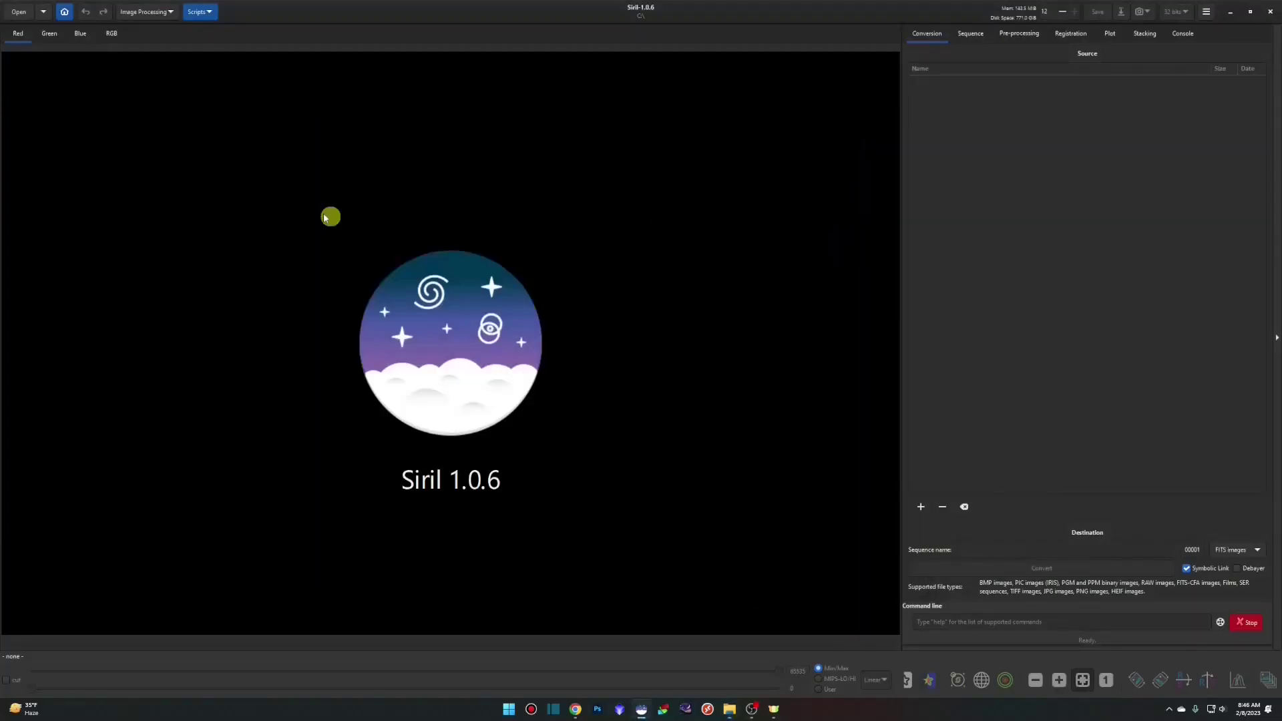
- In Siril, set the working directory to C:\Astrophotography\Comet and run the OSC_Preprocessing script
{"action": "left_click", "coordinate": [65, 12]}
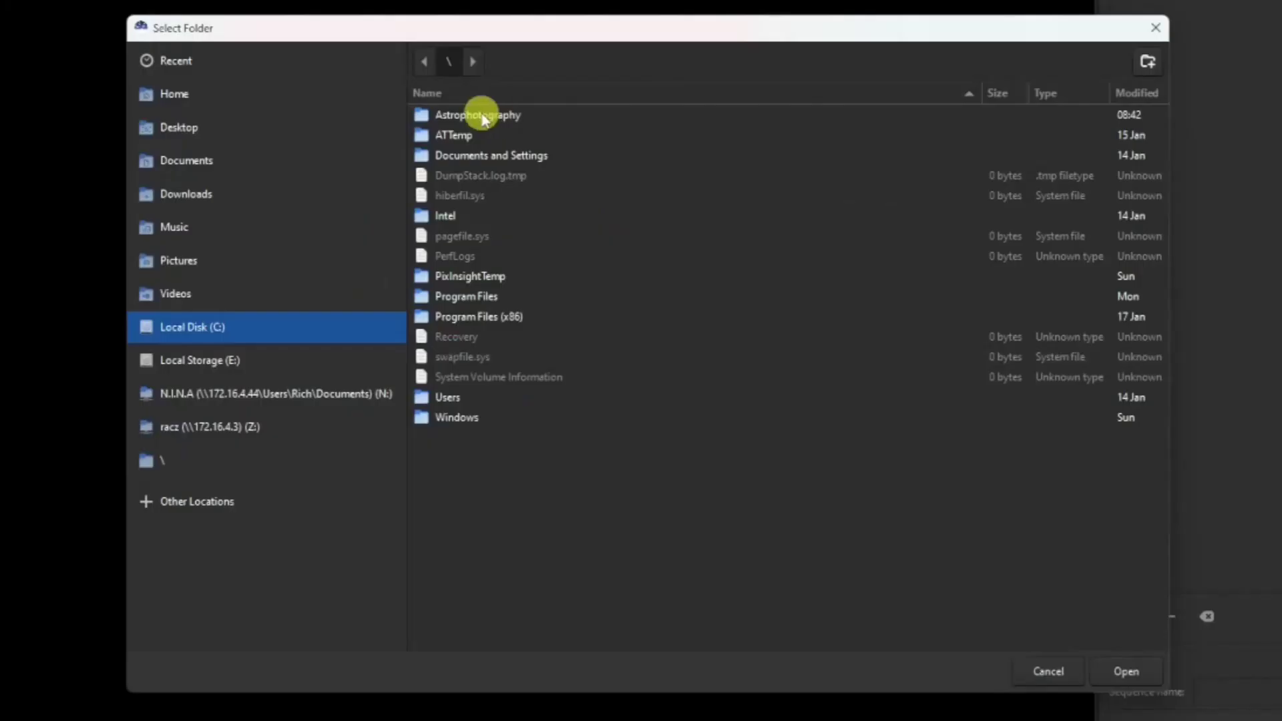
{"action": "double_click", "coordinate": [482, 117]}
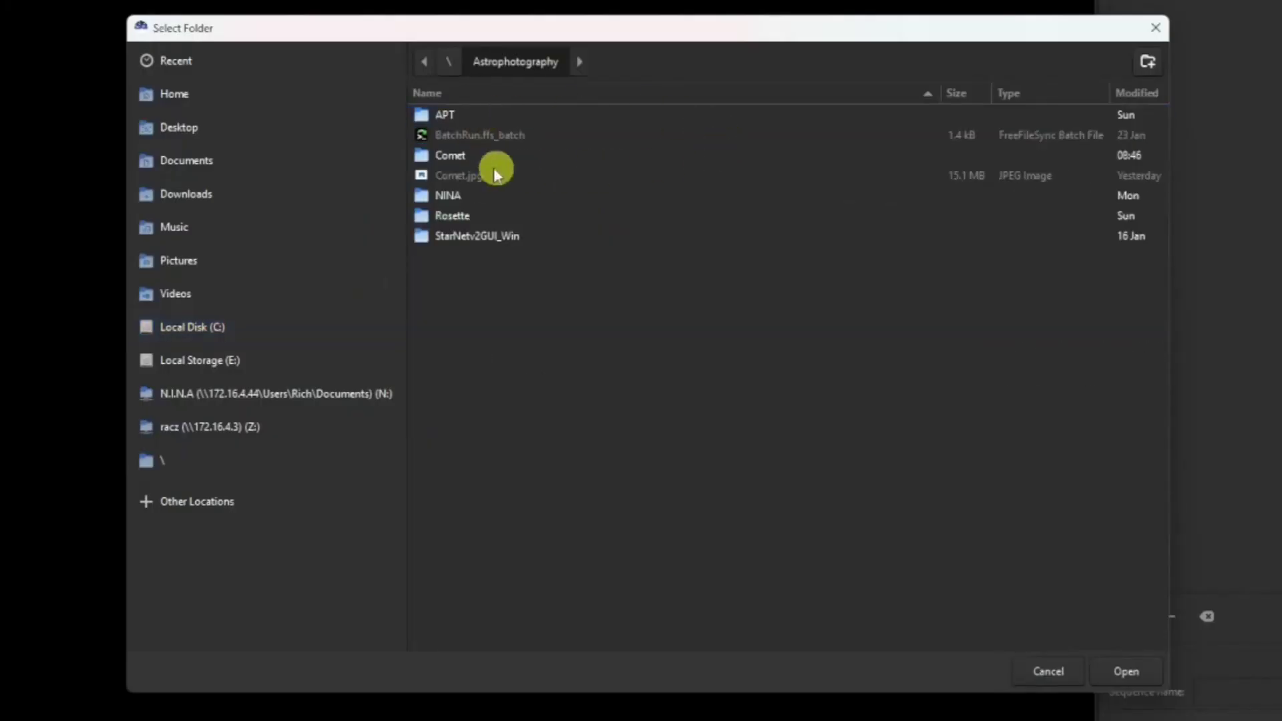
{"action": "double_click", "coordinate": [449, 161]}
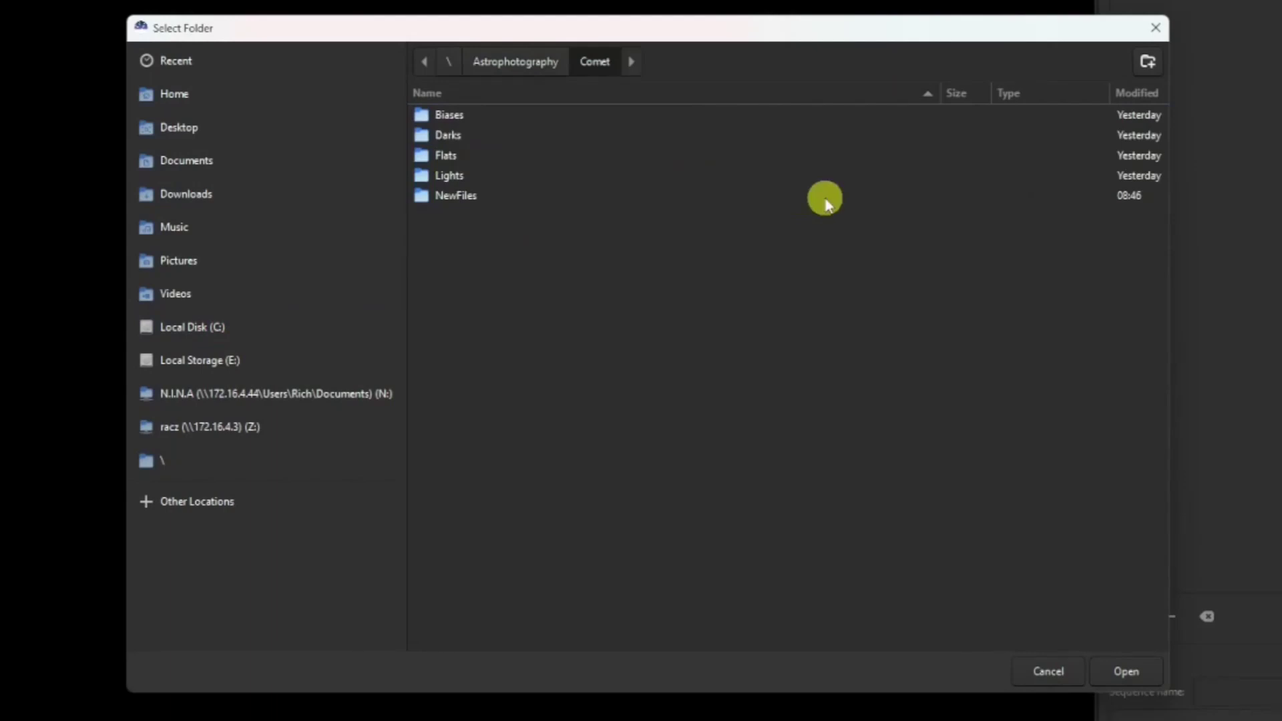
{"action": "left_click", "coordinate": [1129, 669]}
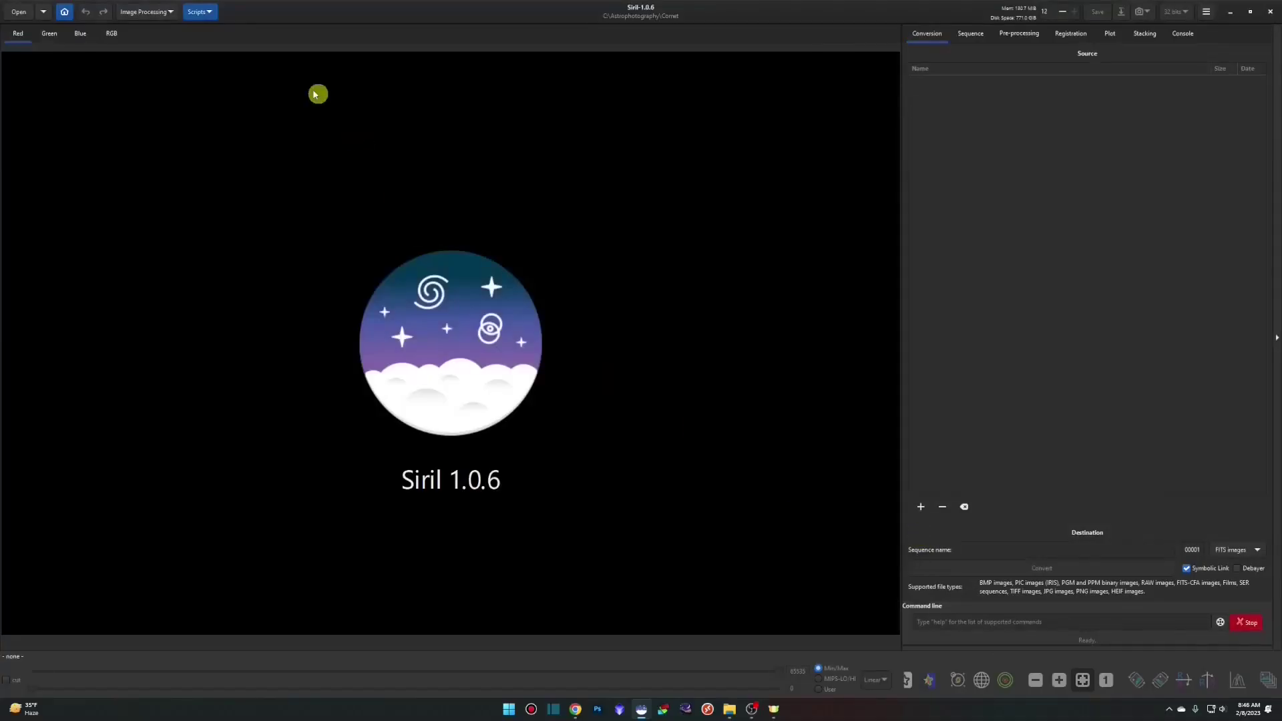
{"action": "left_click", "coordinate": [209, 11]}
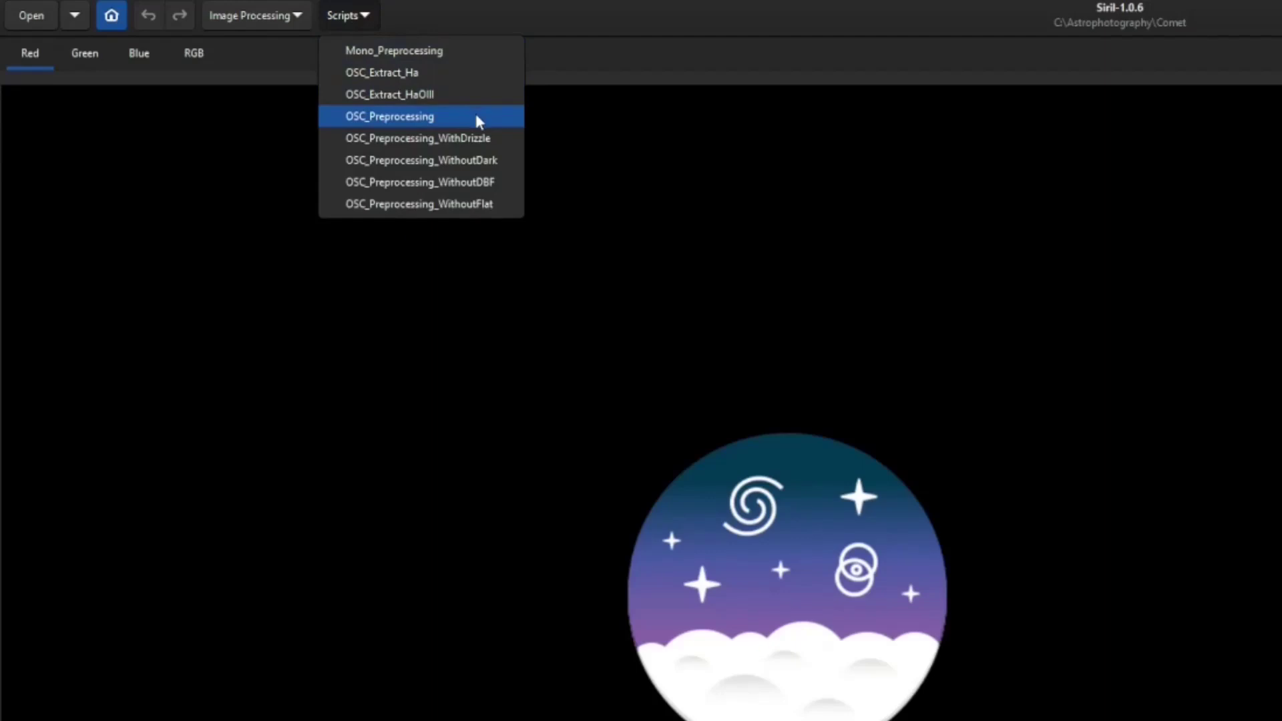
{"action": "left_click", "coordinate": [475, 116]}
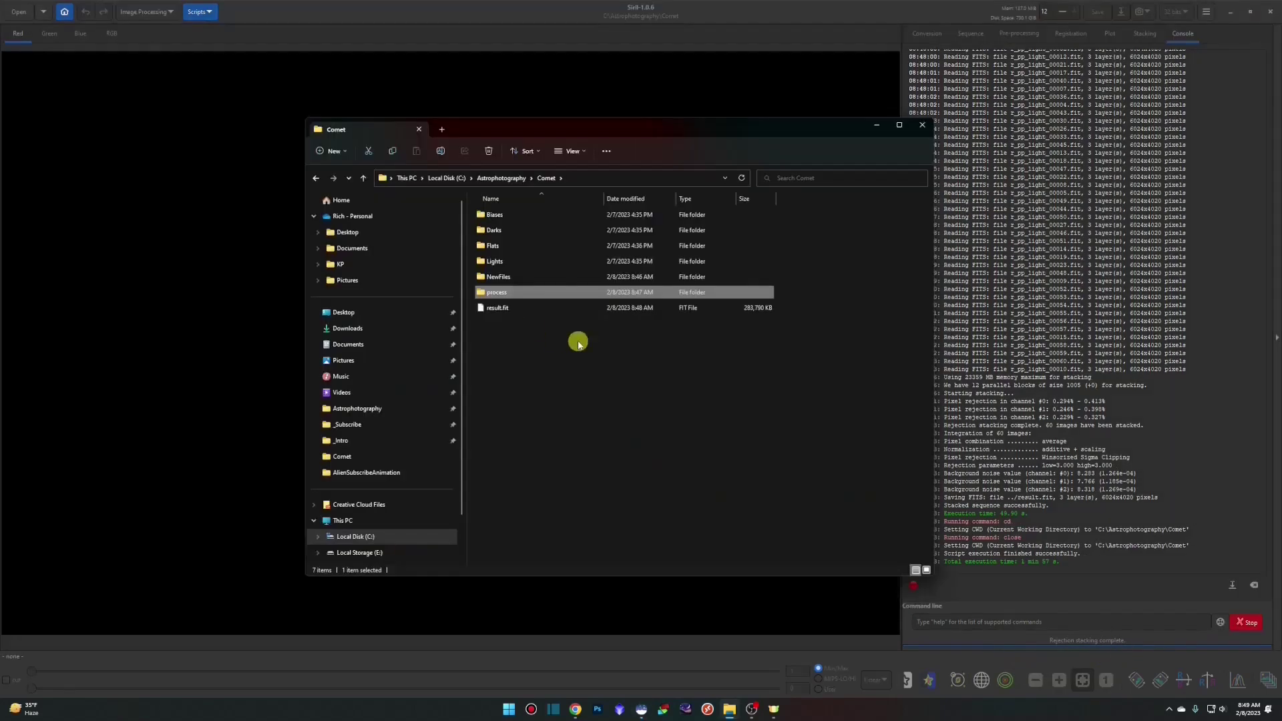
- Return to Siril and change the working directory to the process folder inside Comet
{"action": "left_click", "coordinate": [357, 42]}
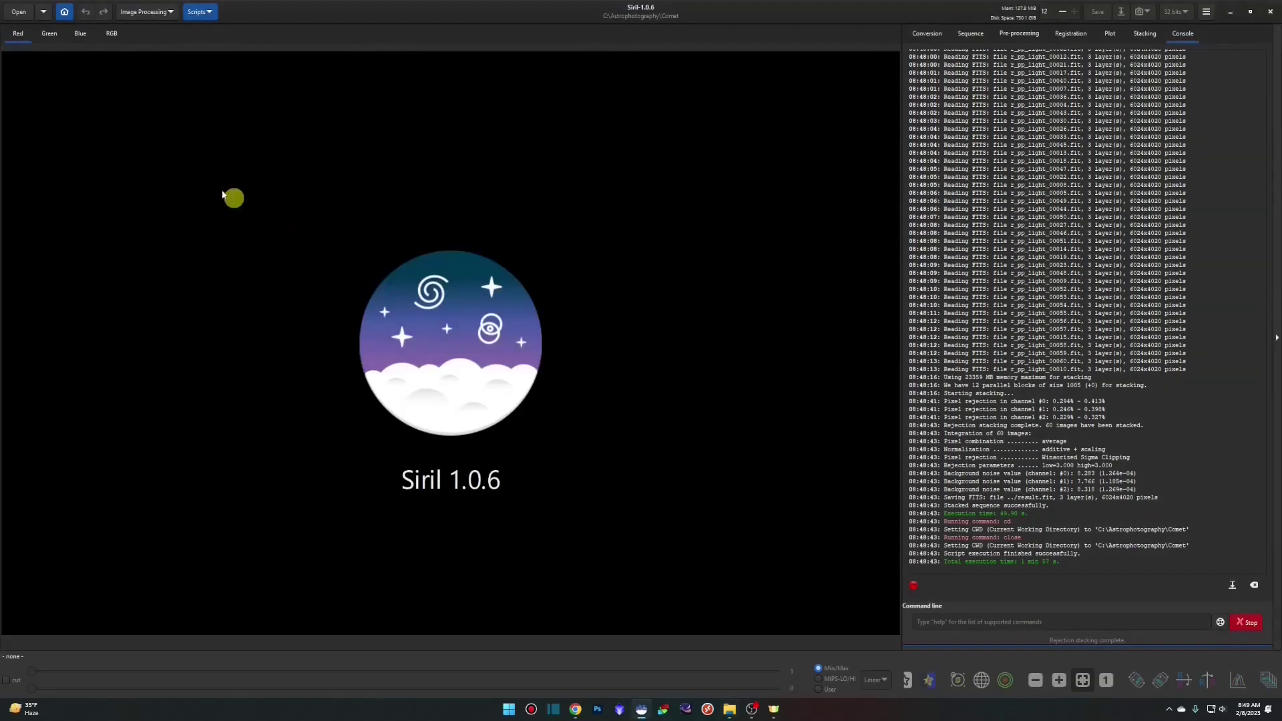
{"action": "left_click", "coordinate": [66, 12]}
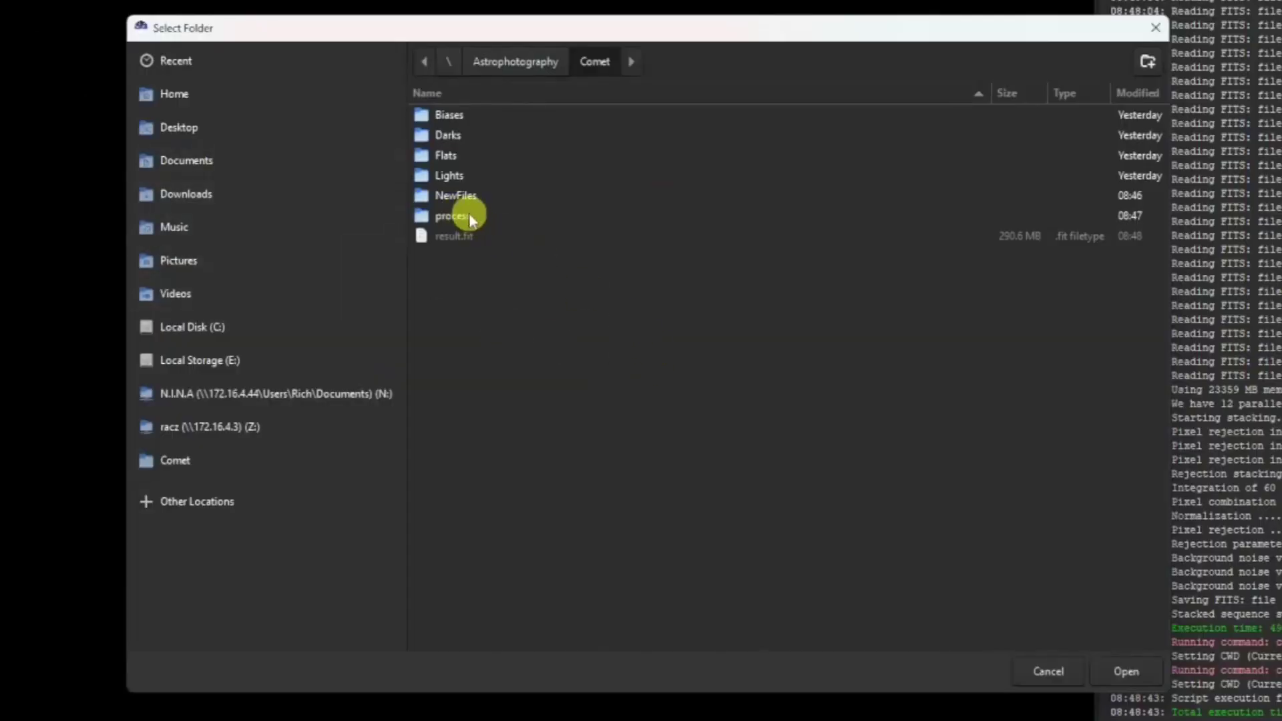
{"action": "double_click", "coordinate": [458, 216]}
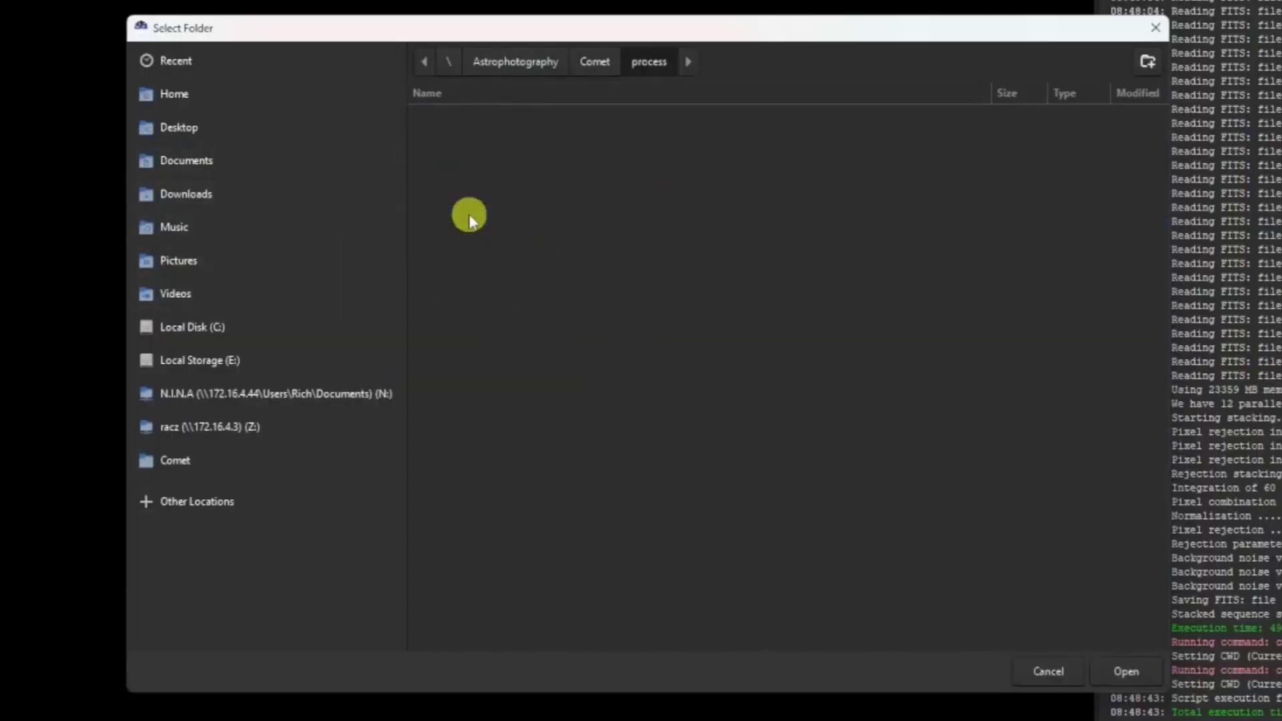
{"action": "left_click", "coordinate": [1135, 672]}
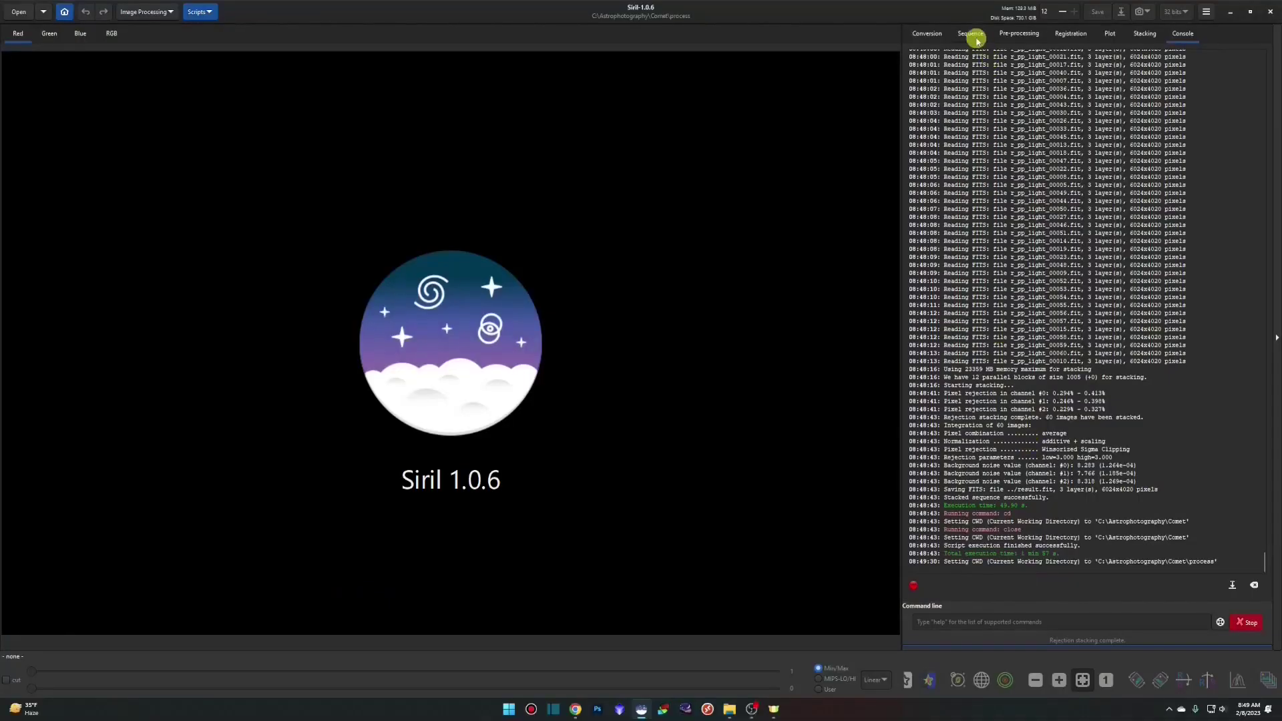
- Search the working directory for sequences and load pp_light_.seq
{"action": "left_click", "coordinate": [972, 35]}
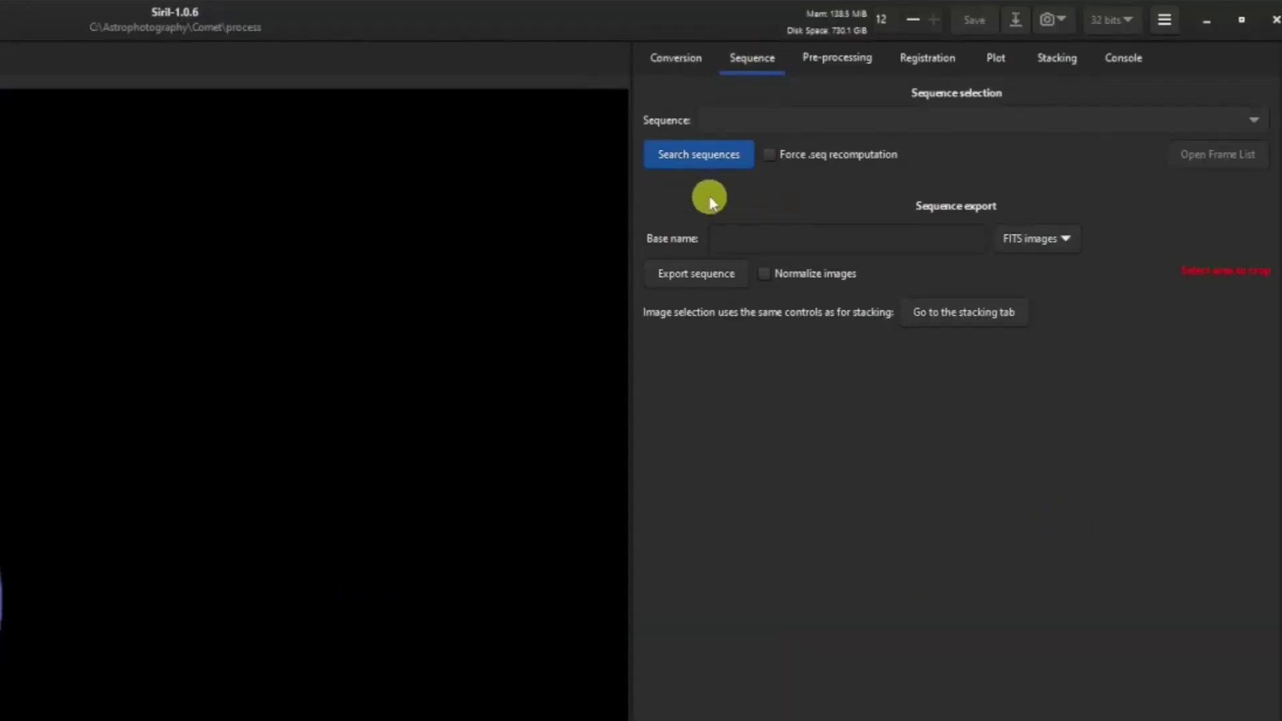
{"action": "left_click", "coordinate": [693, 172]}
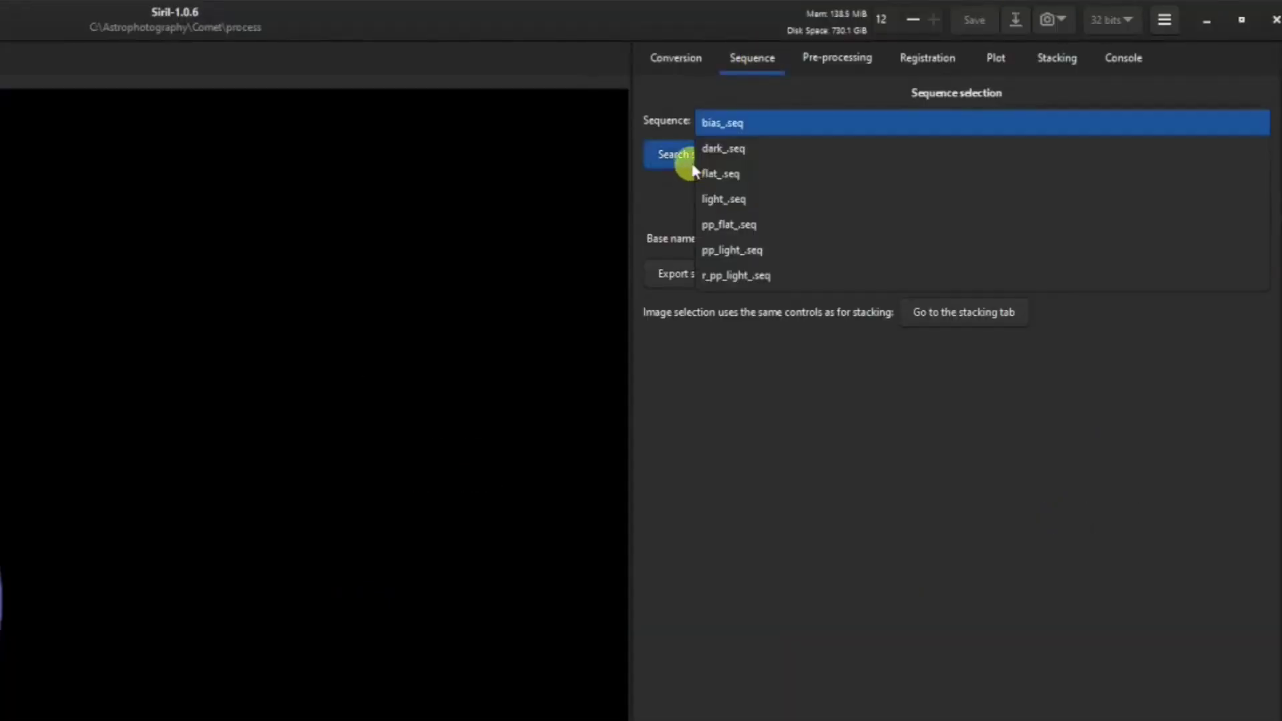
{"action": "left_click", "coordinate": [851, 250]}
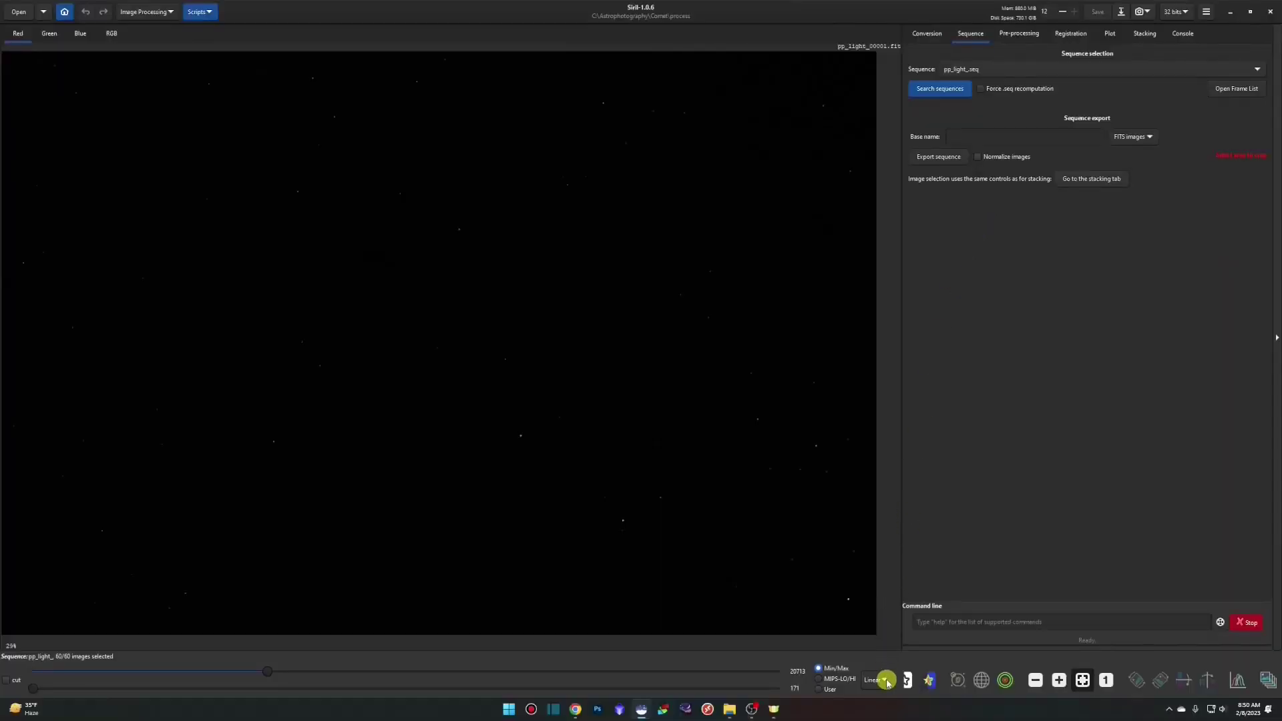
- Set the display mode to AutoStretch, check the RGB view and display the green channel
{"action": "left_click", "coordinate": [881, 680]}
{"action": "left_click", "coordinate": [889, 651]}
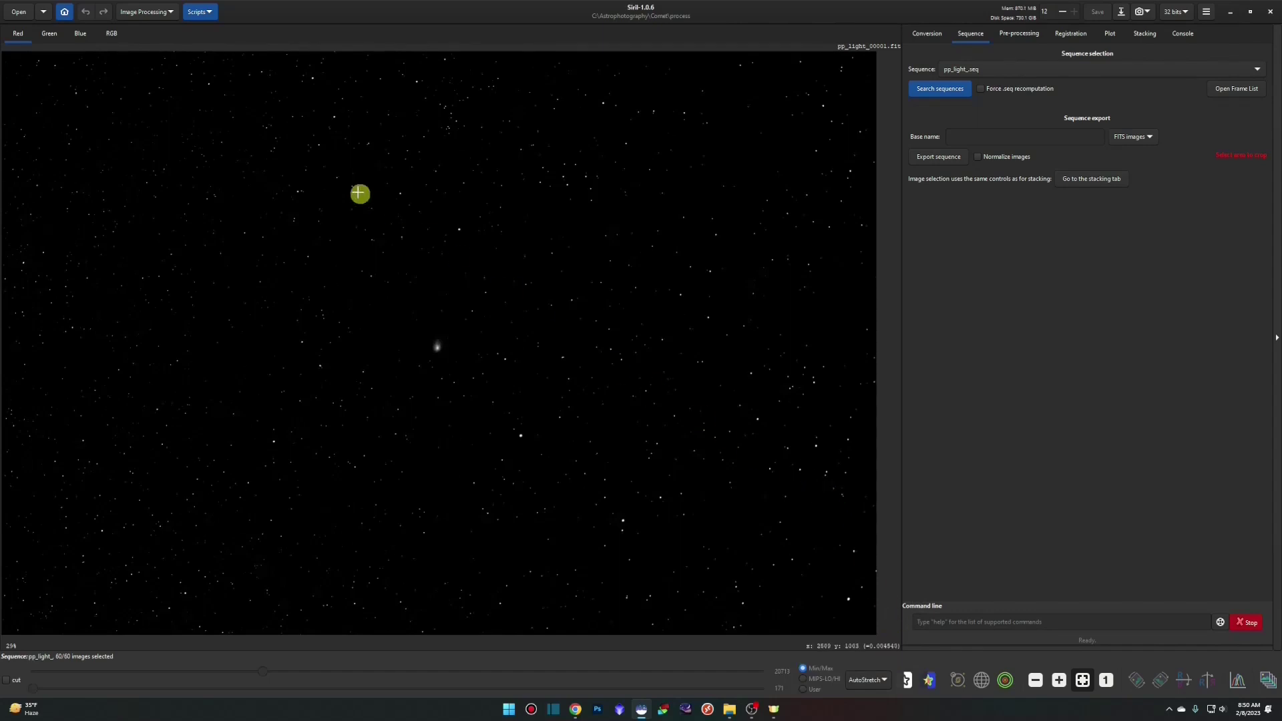
{"action": "left_click", "coordinate": [113, 35]}
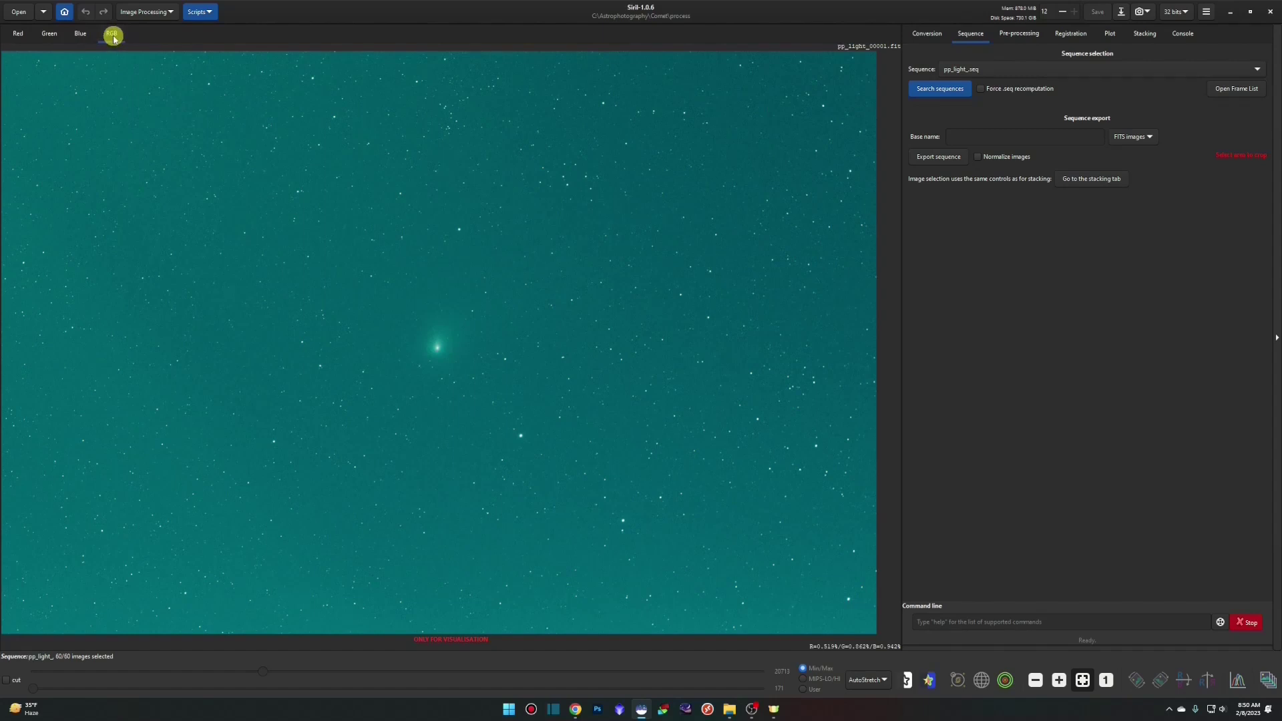
{"action": "left_click", "coordinate": [50, 34]}
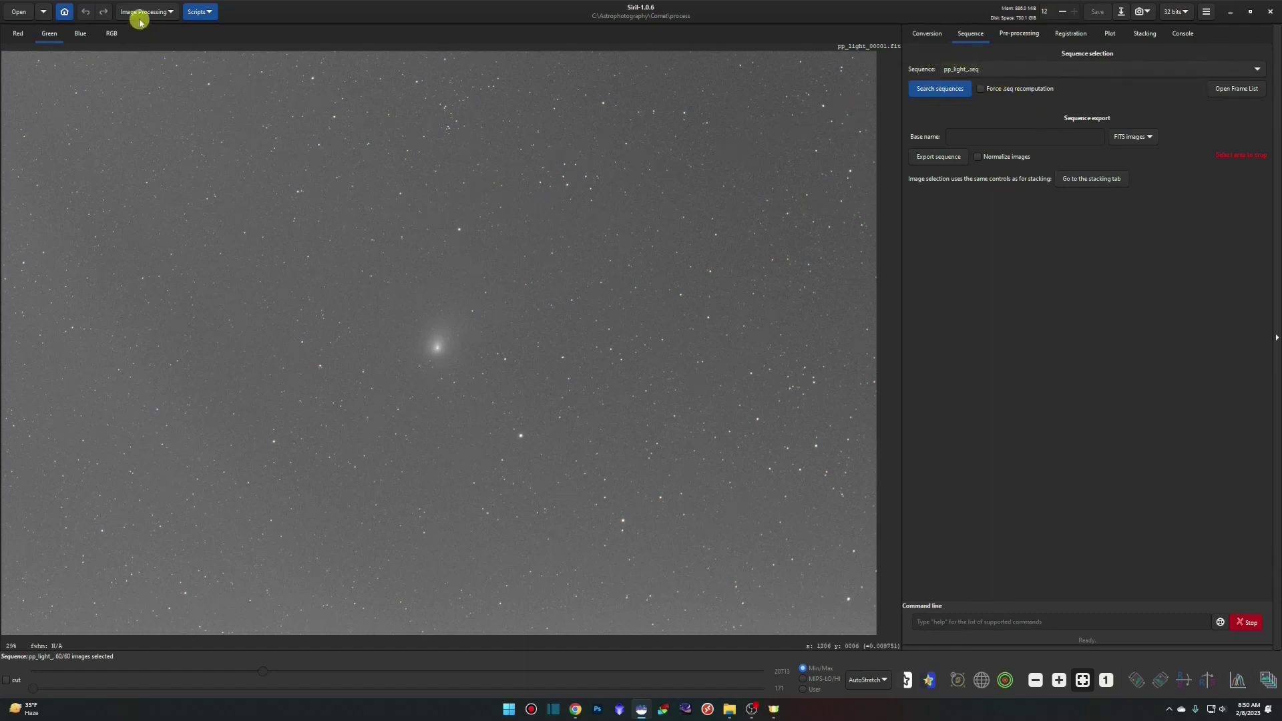
- Start Background Extraction and set the interpolation method to Polynomial with degree order 1
{"action": "left_click", "coordinate": [170, 13]}
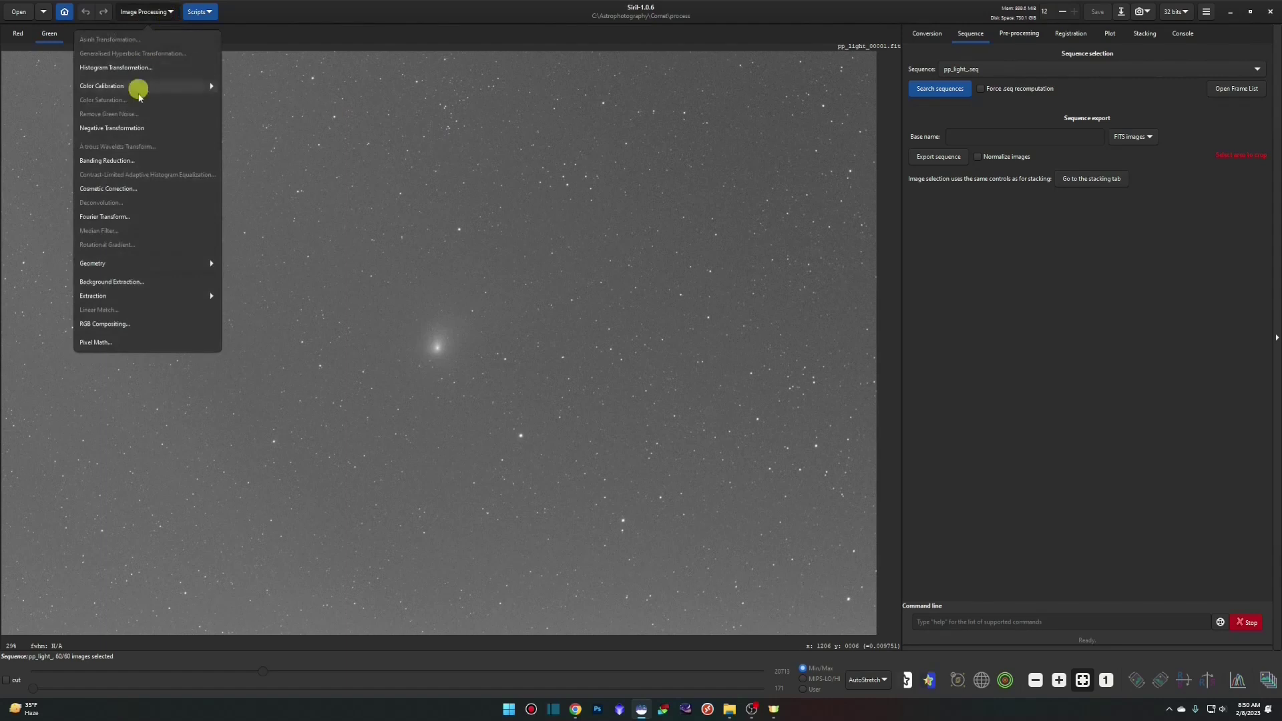
{"action": "left_click", "coordinate": [148, 280]}
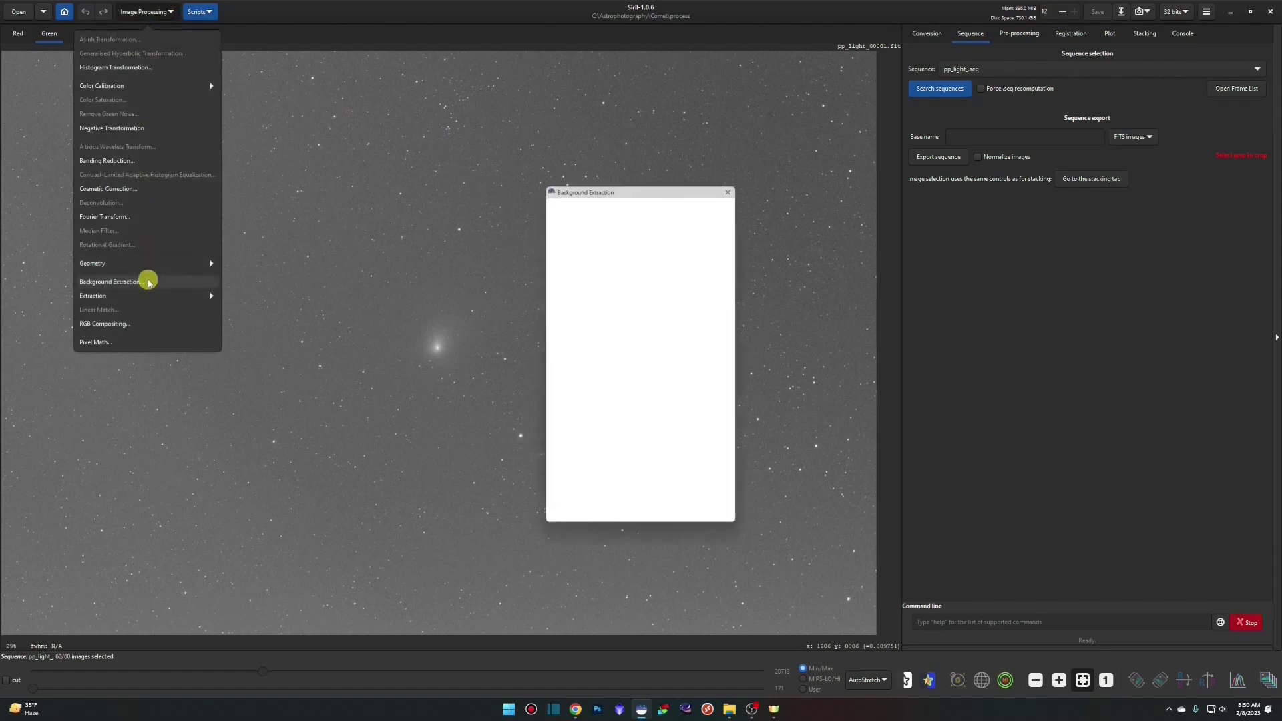
{"action": "left_click_drag", "start_coordinate": [631, 193], "coordinate": [978, 148]}
{"action": "left_click", "coordinate": [1024, 134]}
{"action": "left_click", "coordinate": [1022, 167]}
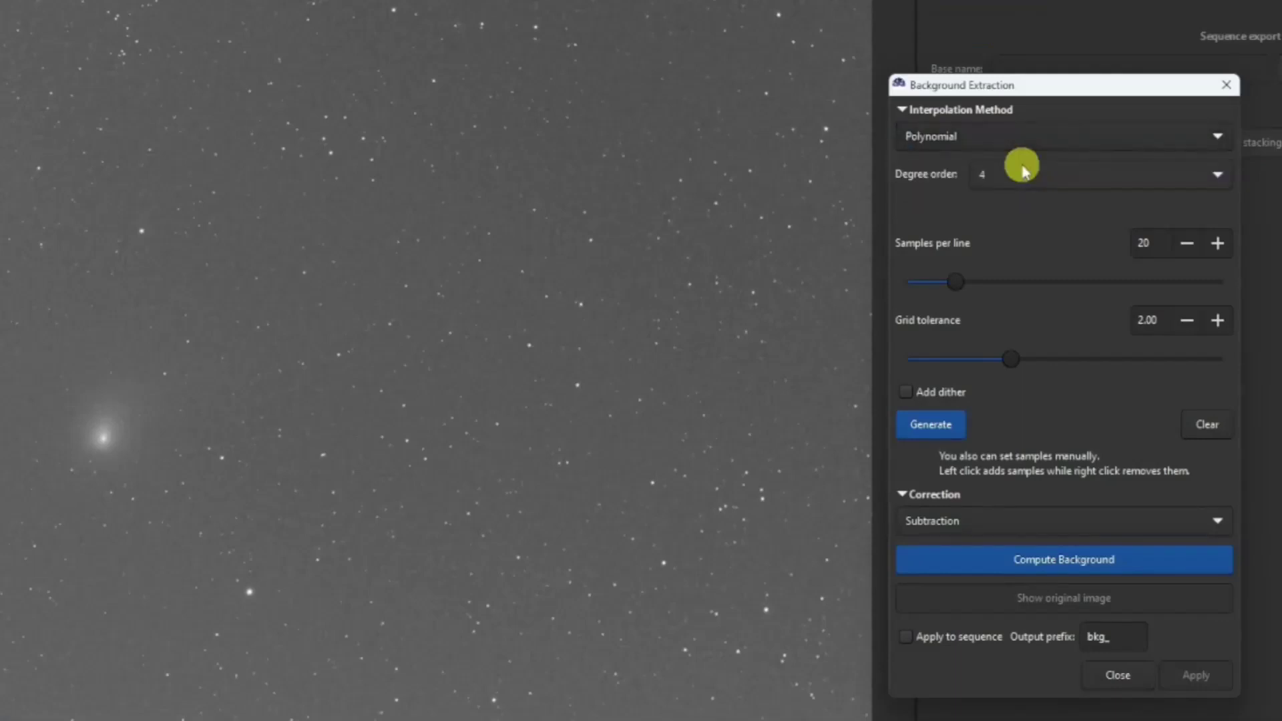
{"action": "left_click", "coordinate": [1059, 180]}
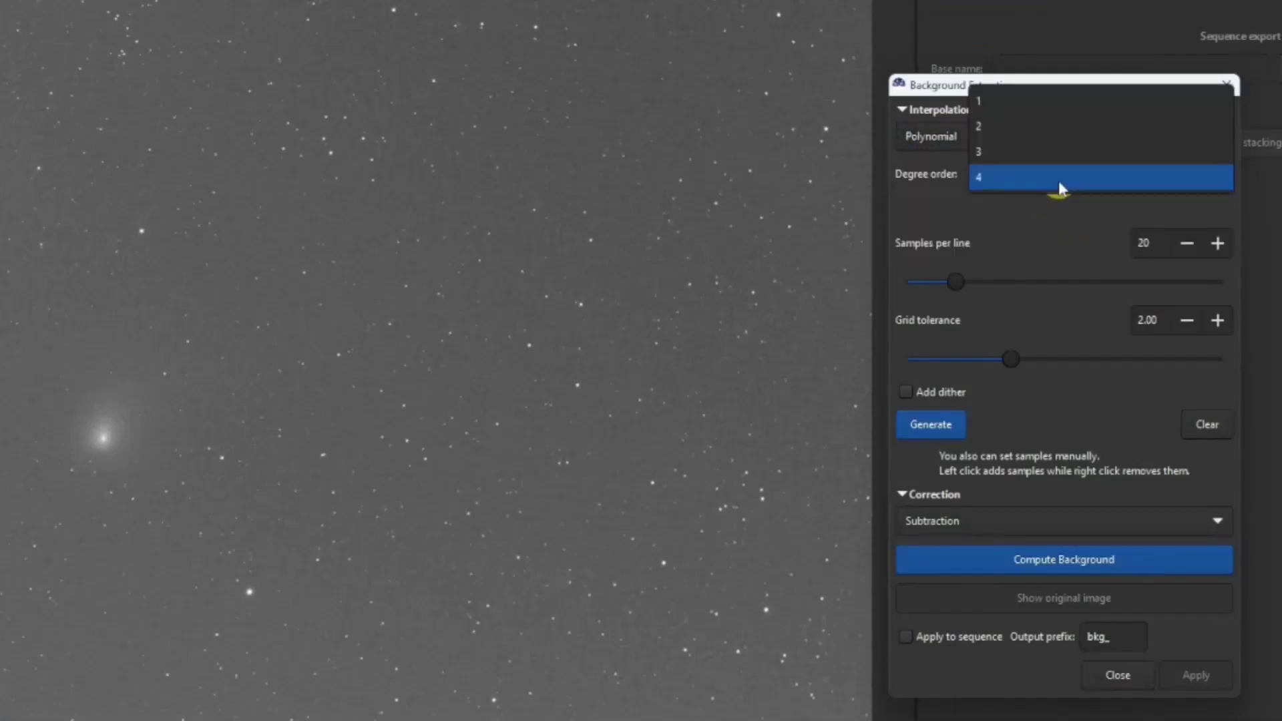
{"action": "left_click", "coordinate": [1035, 96]}
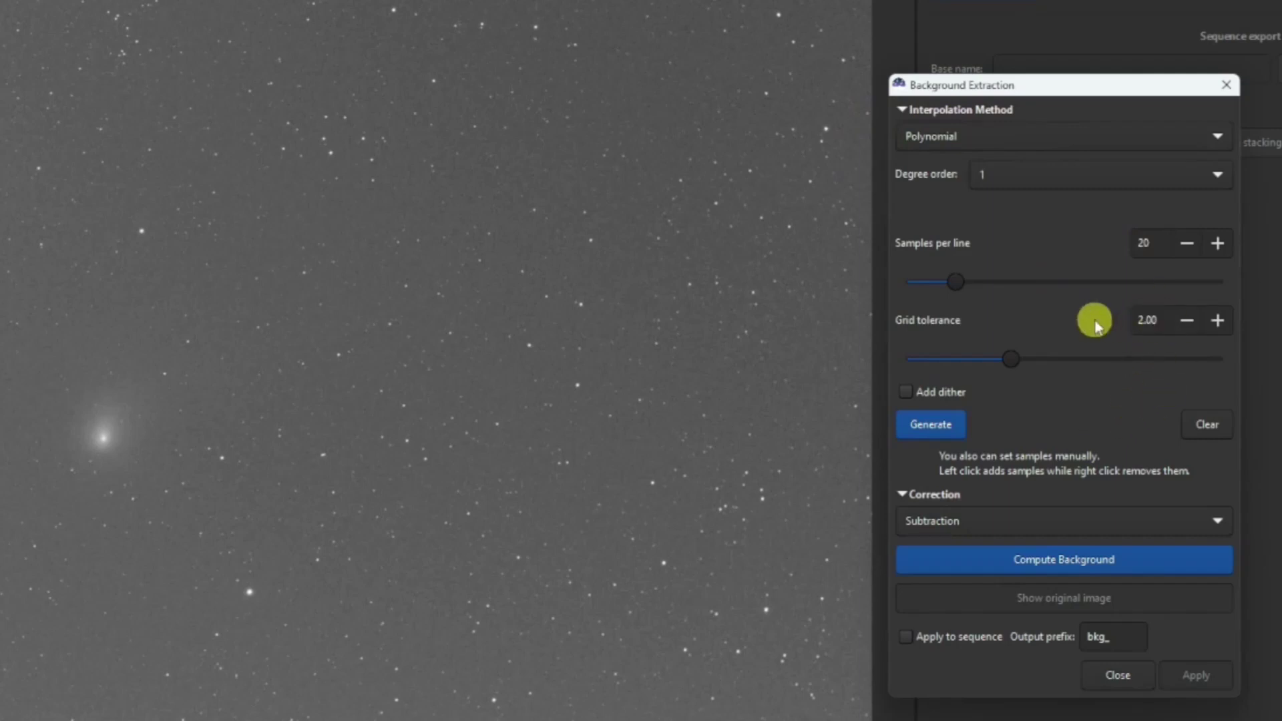
- Set the grid tolerance to 4, generate the background samples and remove the ones around the comet
{"action": "left_click", "coordinate": [1126, 323]}
{"action": "type", "text": "4"}
{"action": "left_click", "coordinate": [936, 432]}
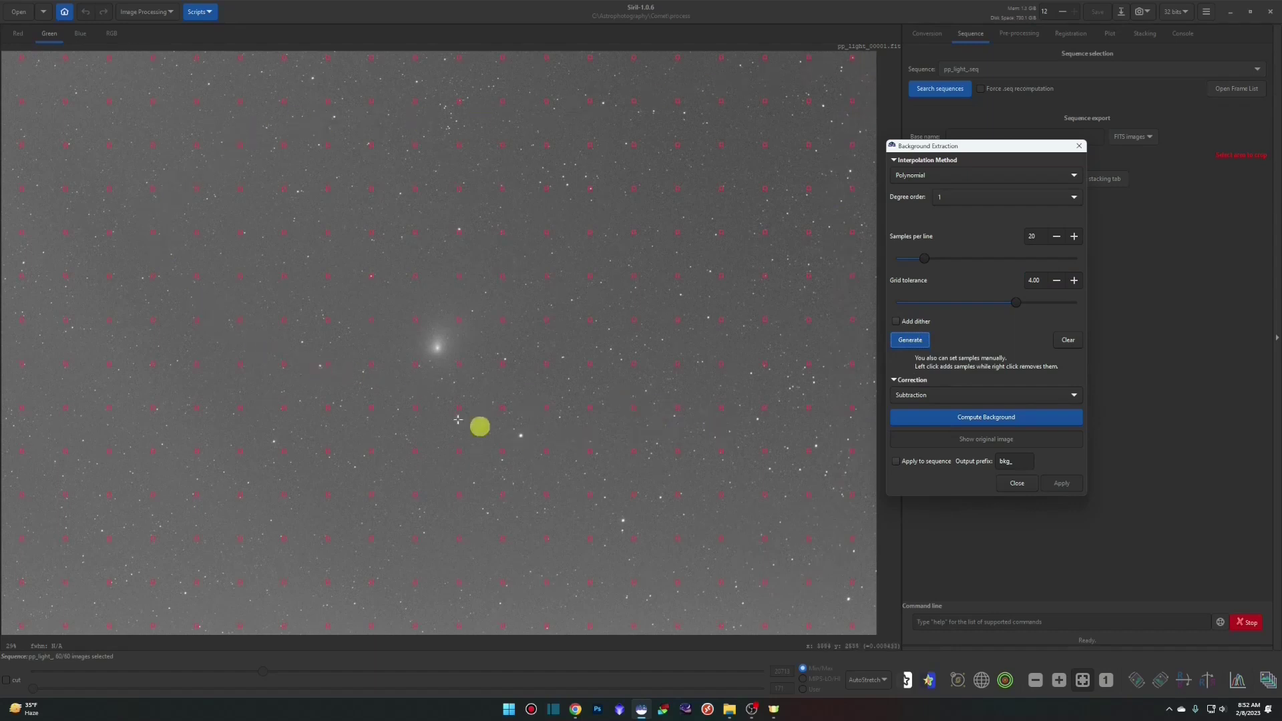
{"action": "left_click", "coordinate": [414, 362]}
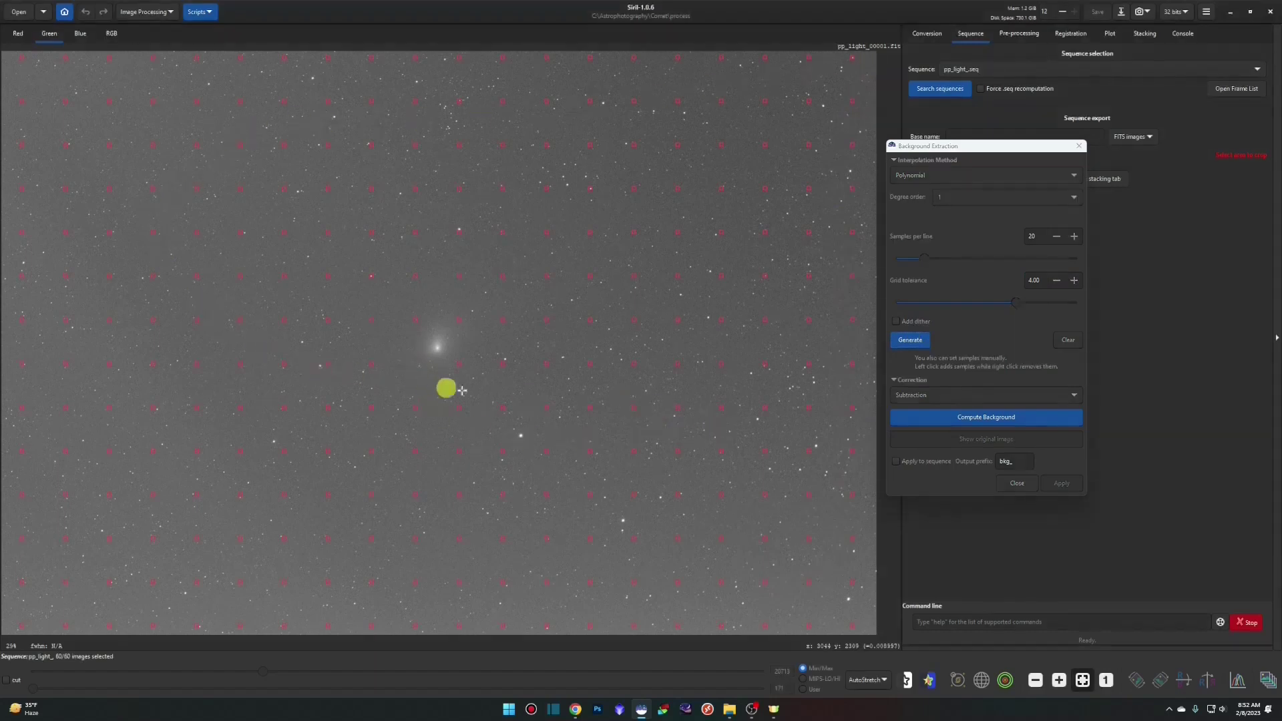
{"action": "right_click", "coordinate": [460, 321]}
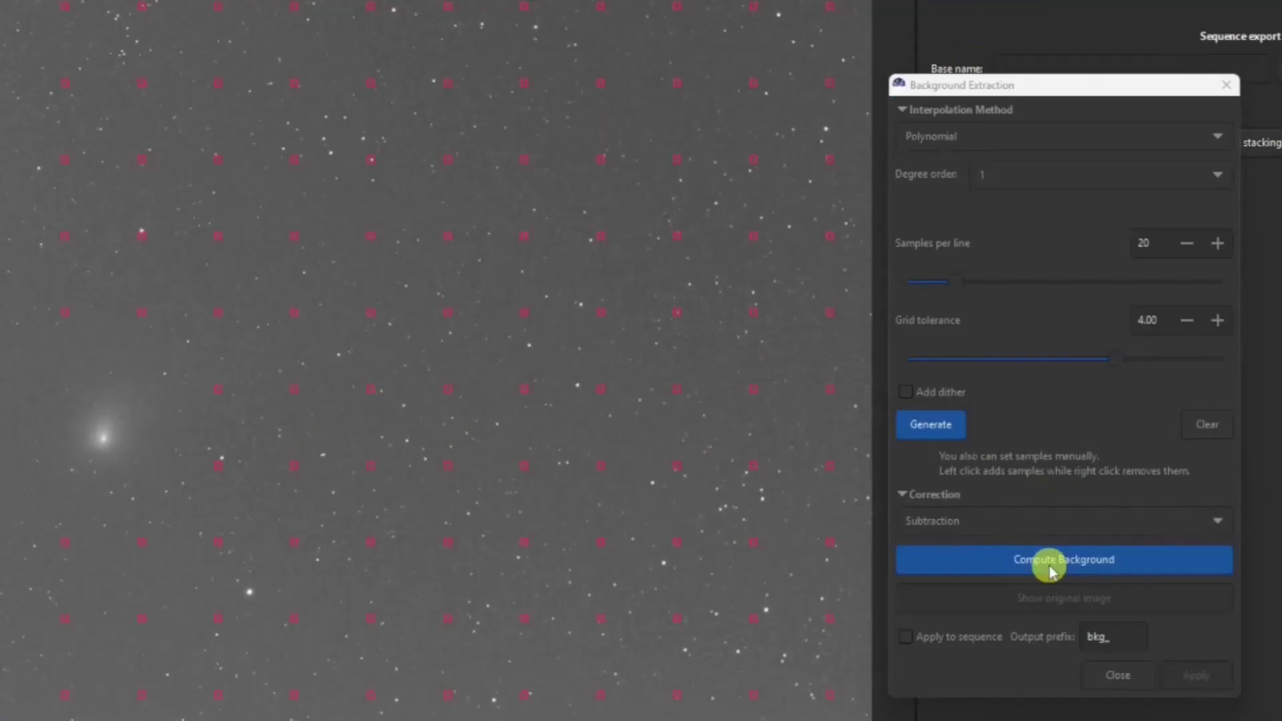
- Compute the background, apply the extraction to the whole sequence with output prefix bkg_, and select the bkg_pp_light_.seq sequence
{"action": "left_click", "coordinate": [989, 419]}
{"action": "left_click", "coordinate": [1050, 567]}
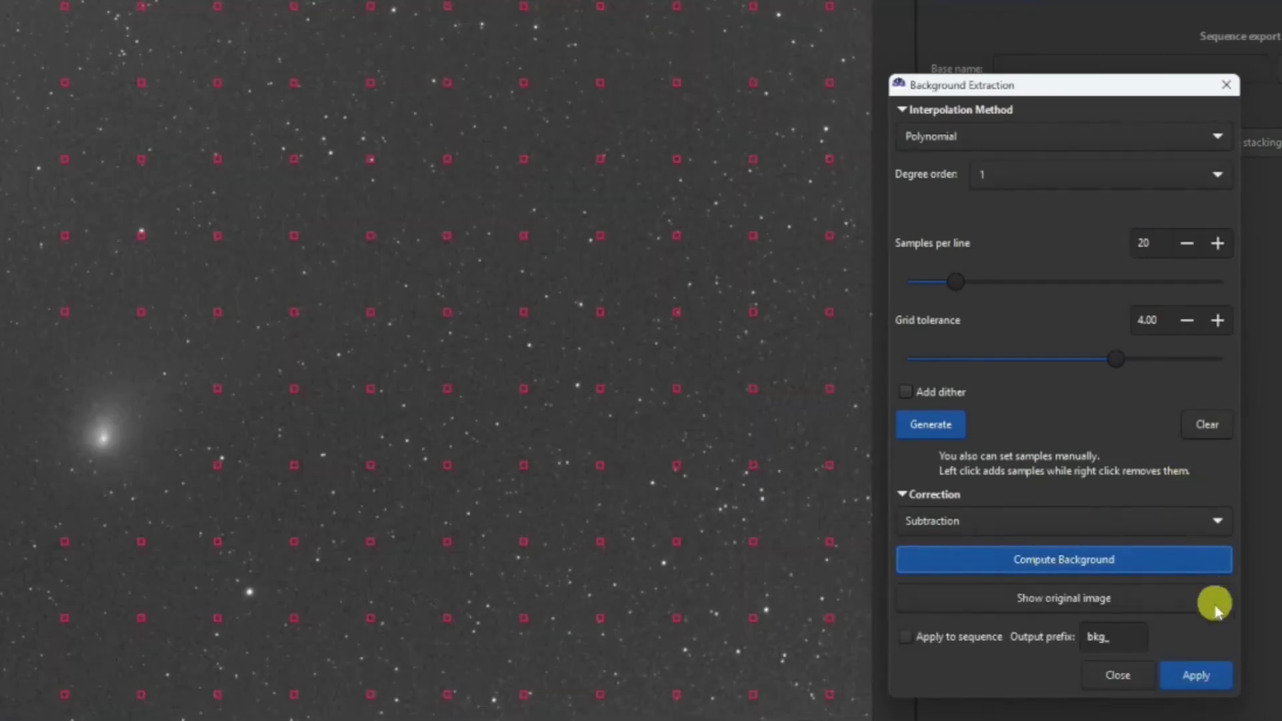
{"action": "left_click", "coordinate": [905, 637]}
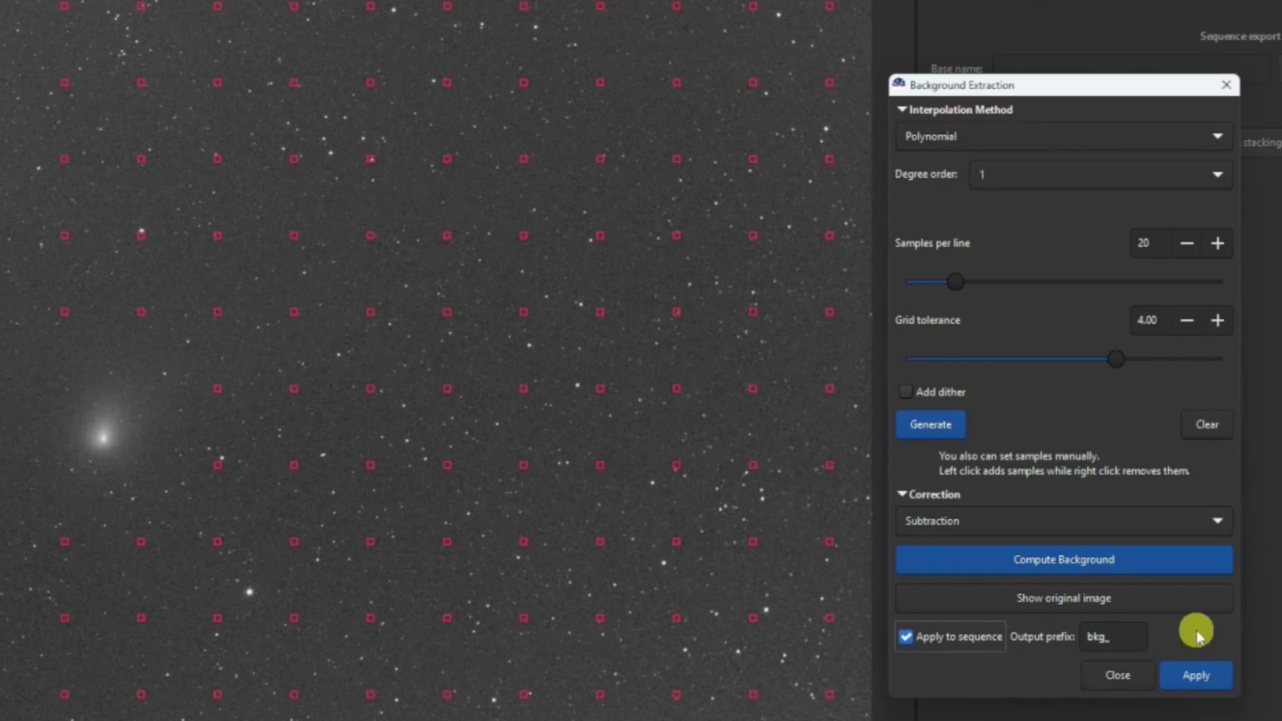
{"action": "left_click", "coordinate": [1202, 676]}
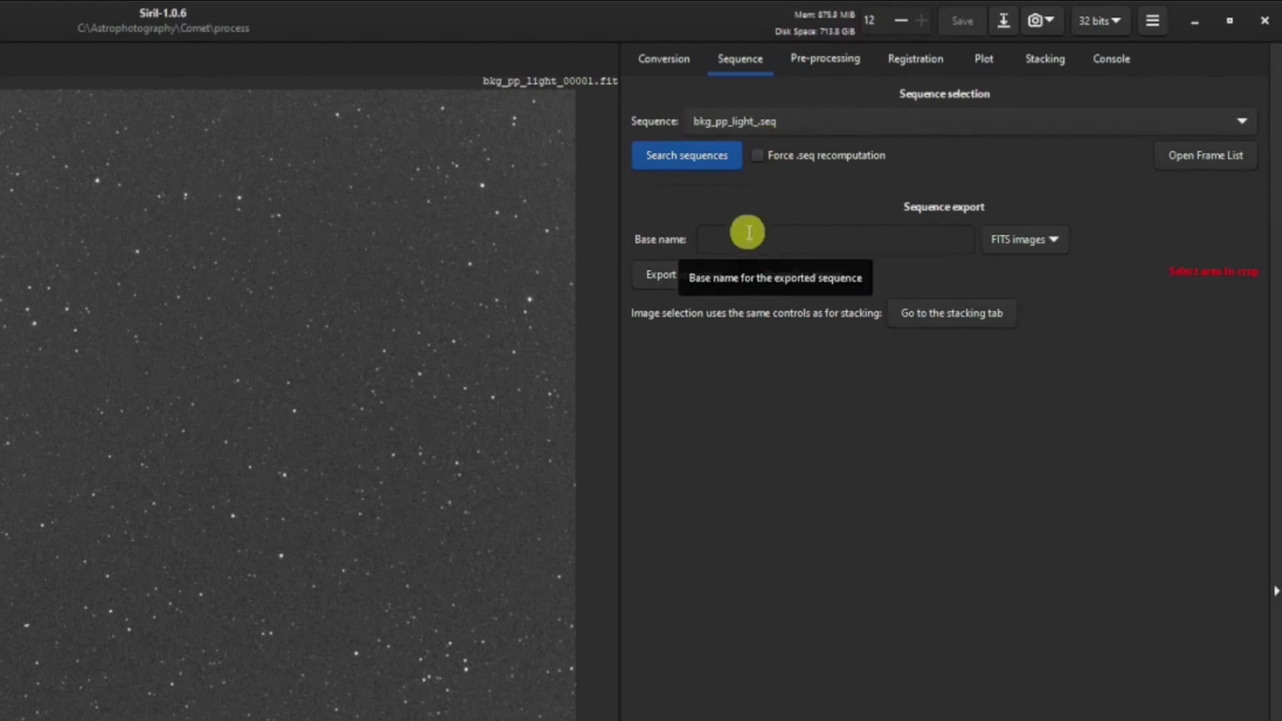
{"action": "left_click", "coordinate": [1217, 121]}
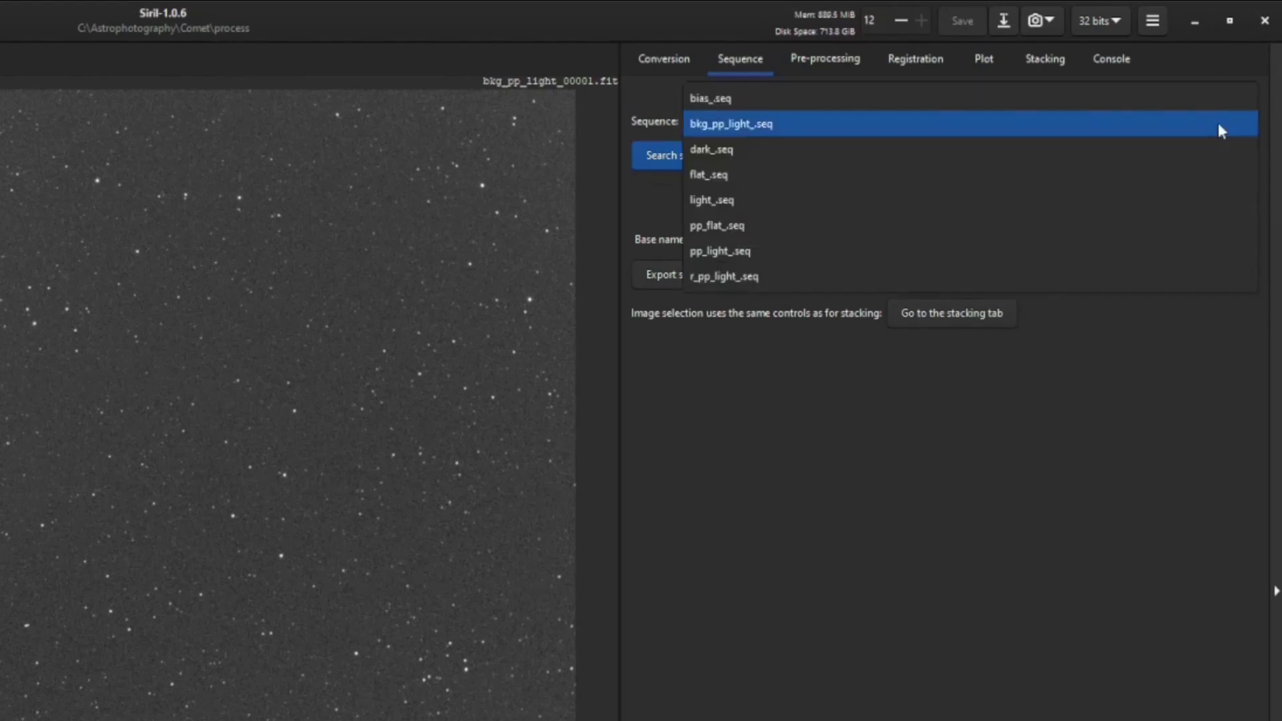
{"action": "left_click", "coordinate": [776, 124]}
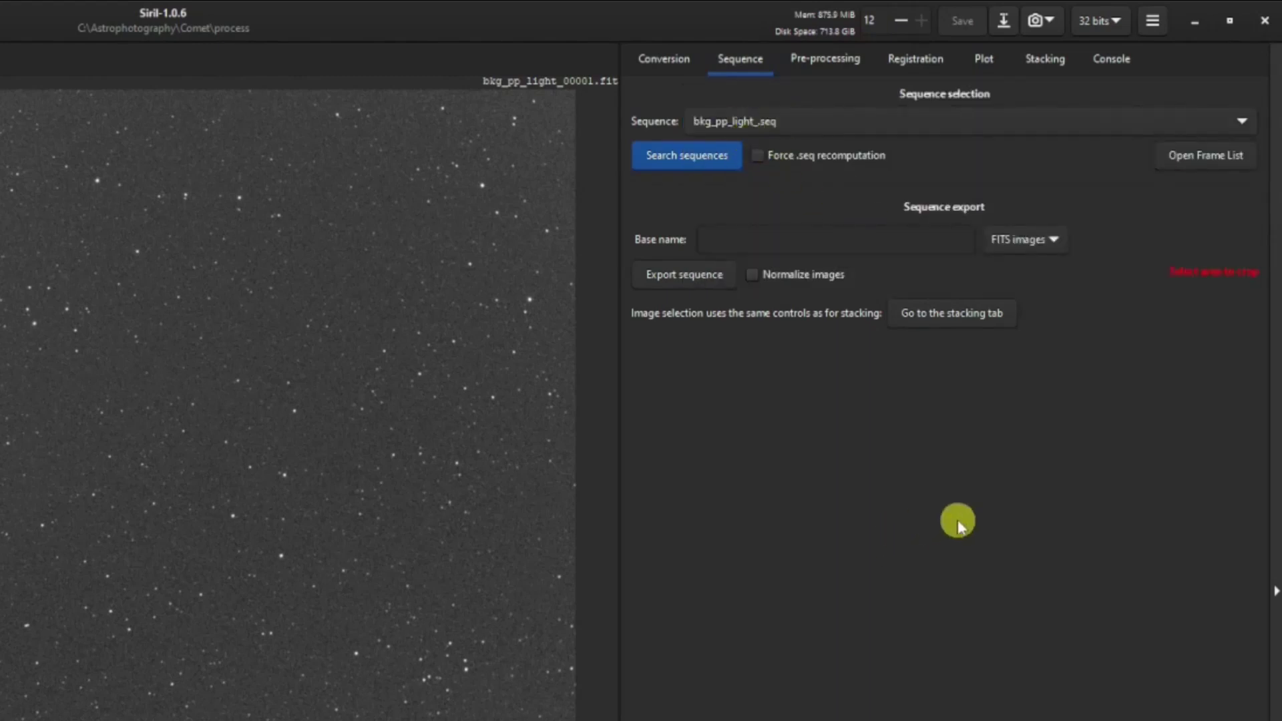
- Display frame bkg_pp_light_00030.fit from the sequence's frame list, close the list and switch to the RGB view
{"action": "left_click", "coordinate": [1249, 162]}
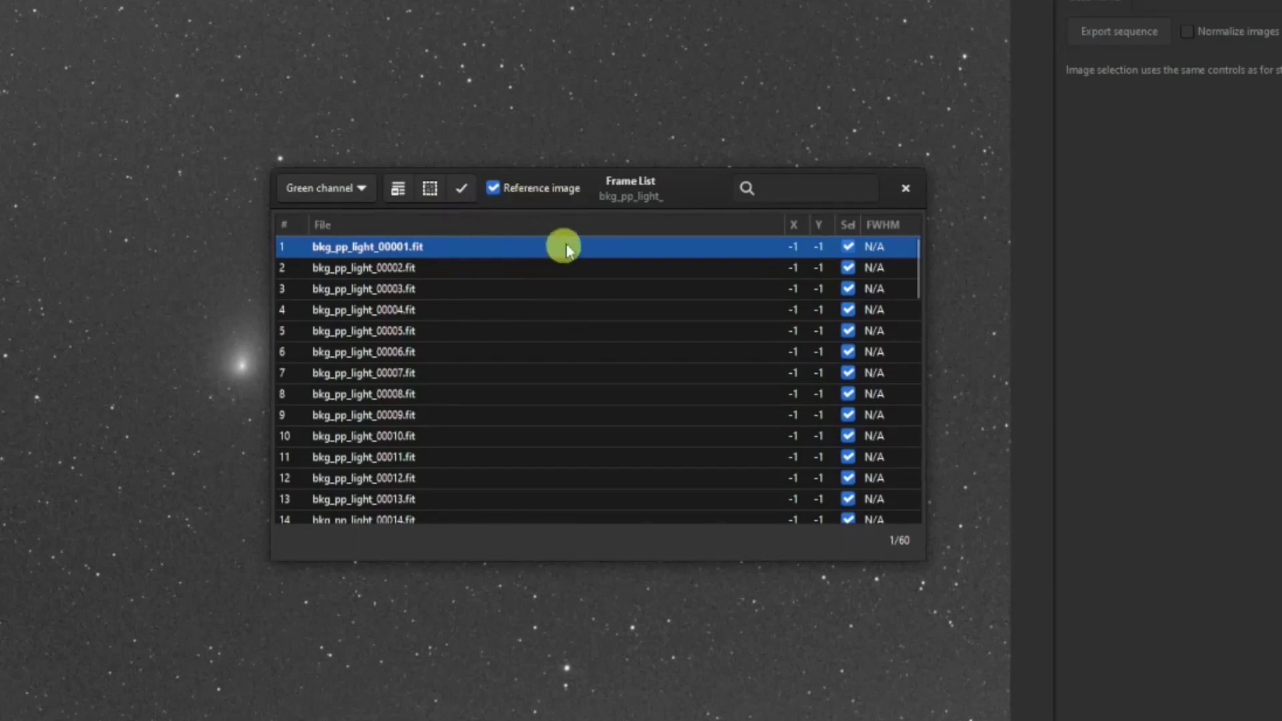
{"action": "left_click_drag", "start_coordinate": [679, 189], "coordinate": [814, 72]}
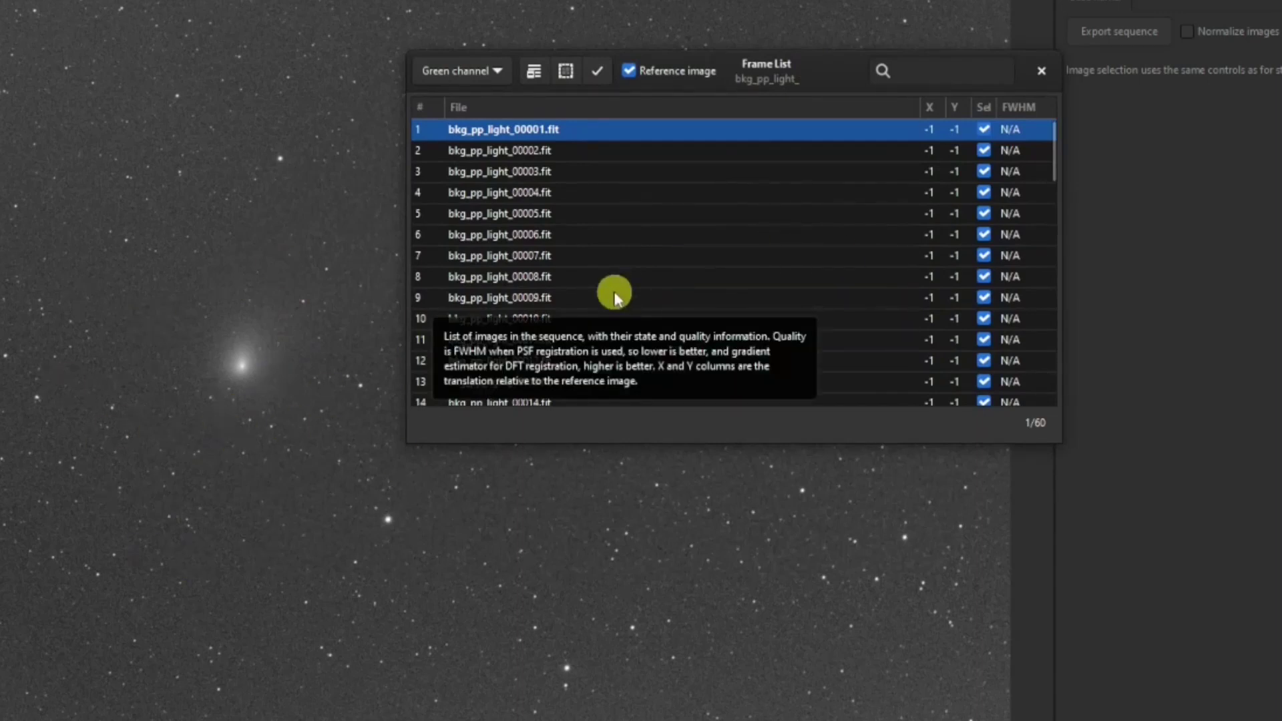
{"action": "scroll", "coordinate": [923, 240], "scroll_direction": "down", "scroll_amount": 3}
{"action": "scroll", "coordinate": [923, 239], "scroll_direction": "down", "scroll_amount": 12}
{"action": "scroll", "coordinate": [923, 239], "scroll_direction": "up", "scroll_amount": 4}
{"action": "scroll", "coordinate": [922, 241], "scroll_direction": "up", "scroll_amount": 3}
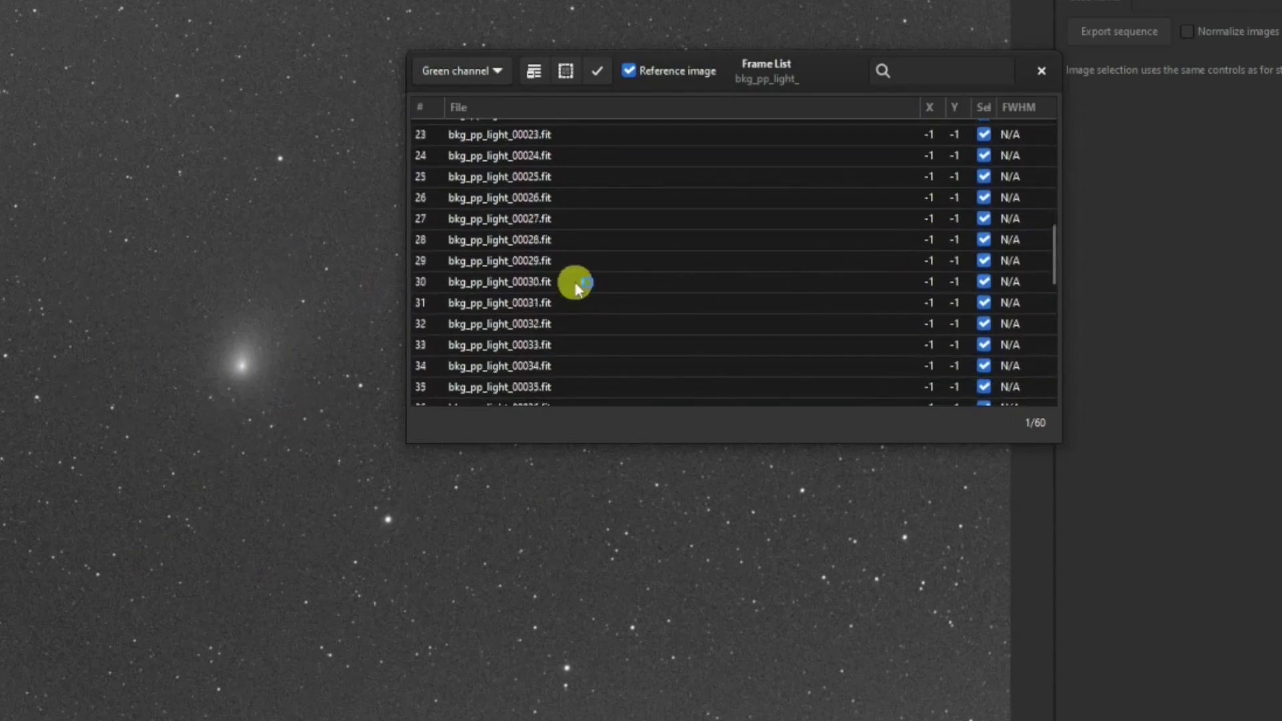
{"action": "left_click", "coordinate": [577, 285]}
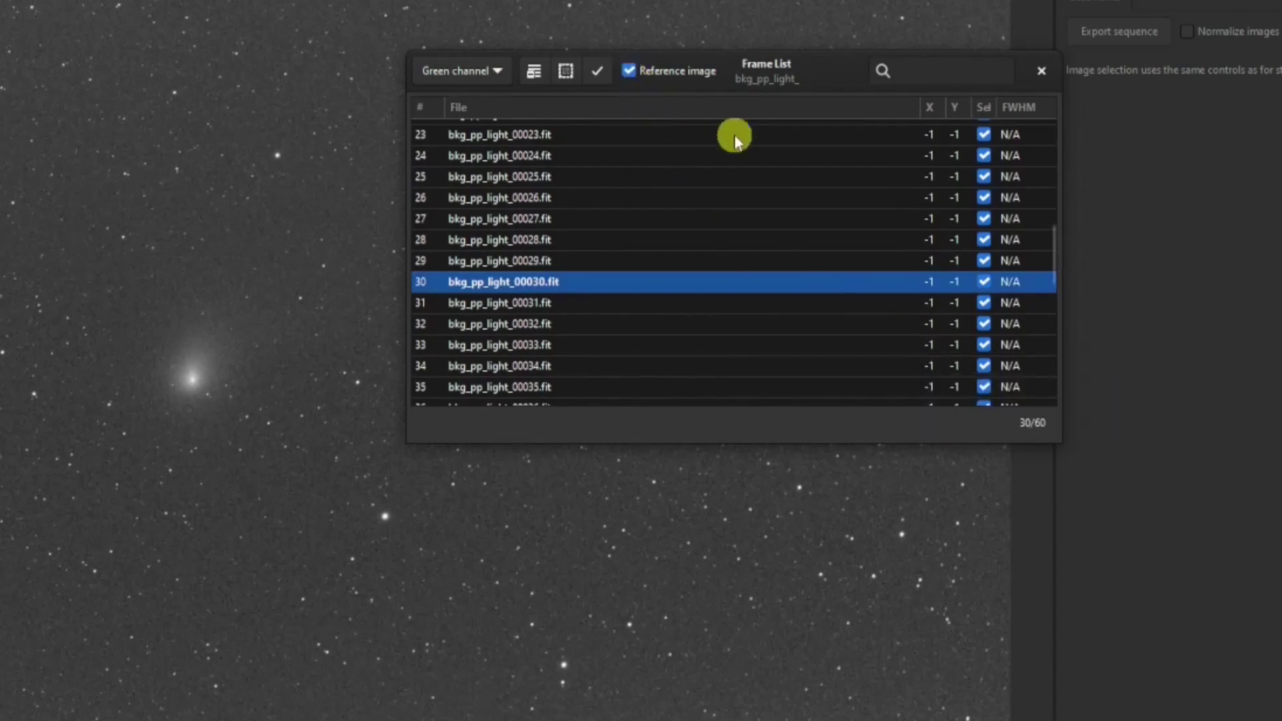
{"action": "left_click", "coordinate": [1041, 71]}
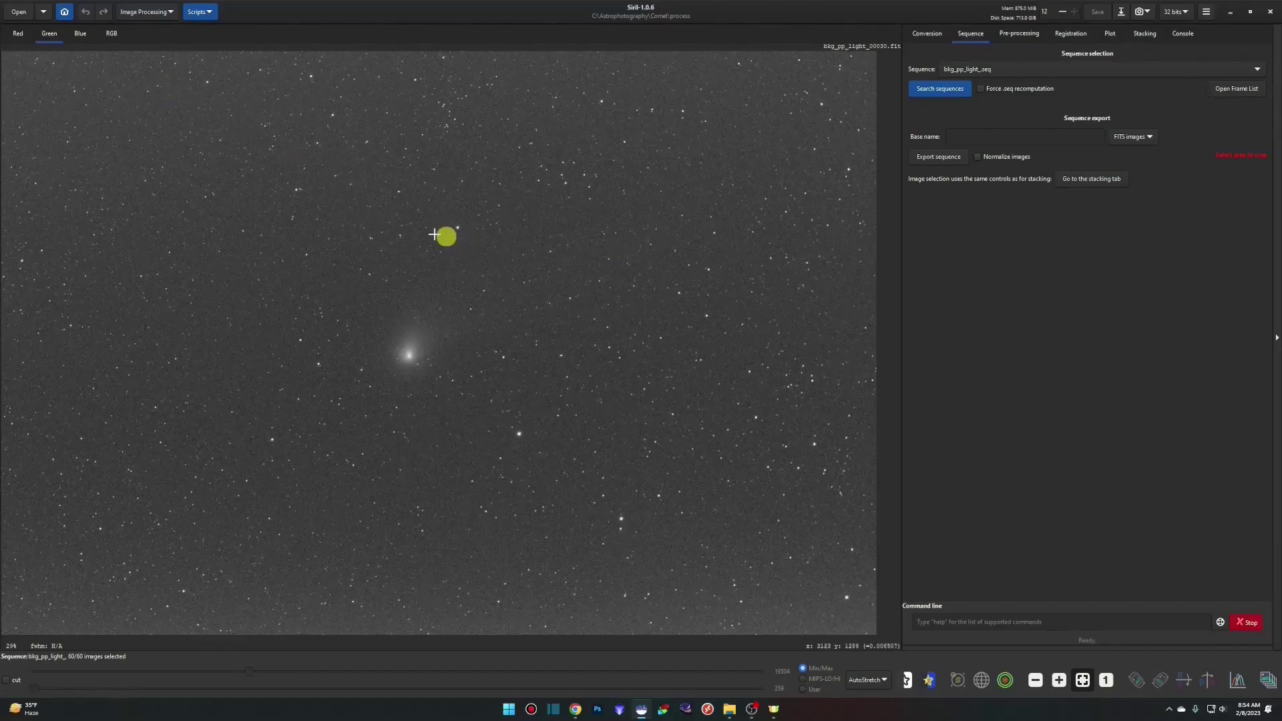
{"action": "left_click", "coordinate": [111, 35]}
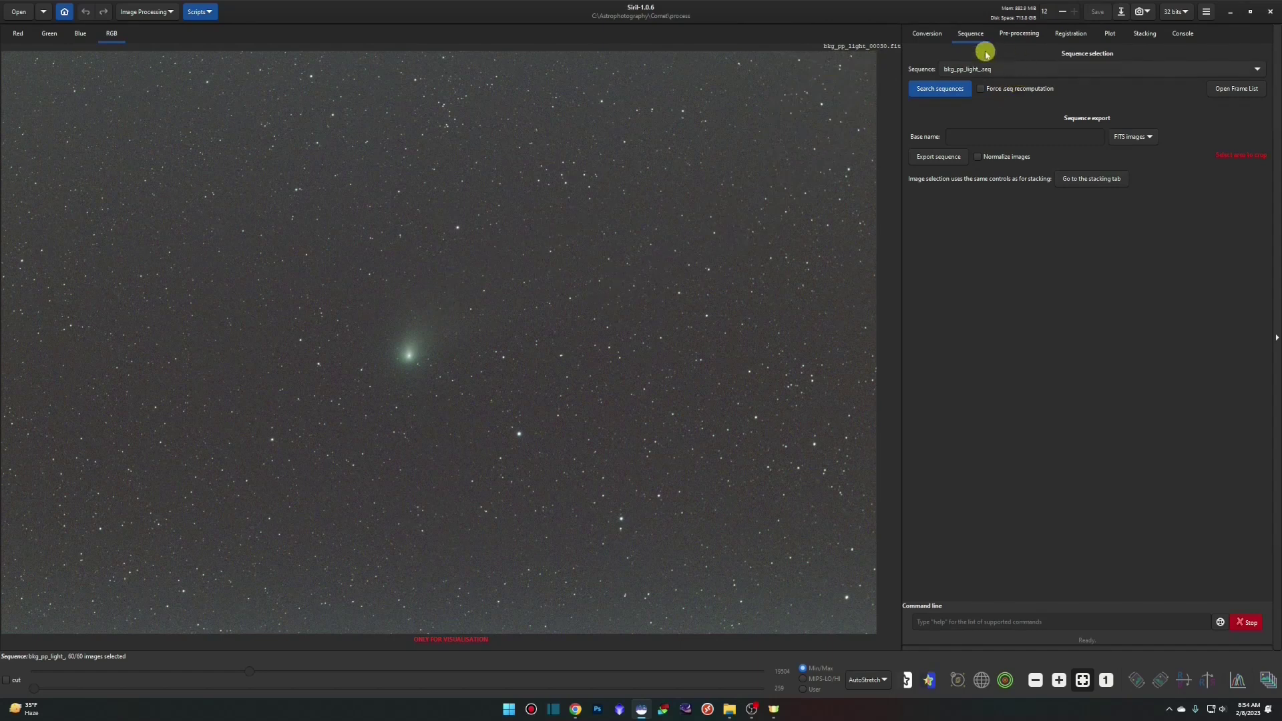
{"action": "left_click", "coordinate": [169, 12]}
{"action": "left_click", "coordinate": [130, 87]}
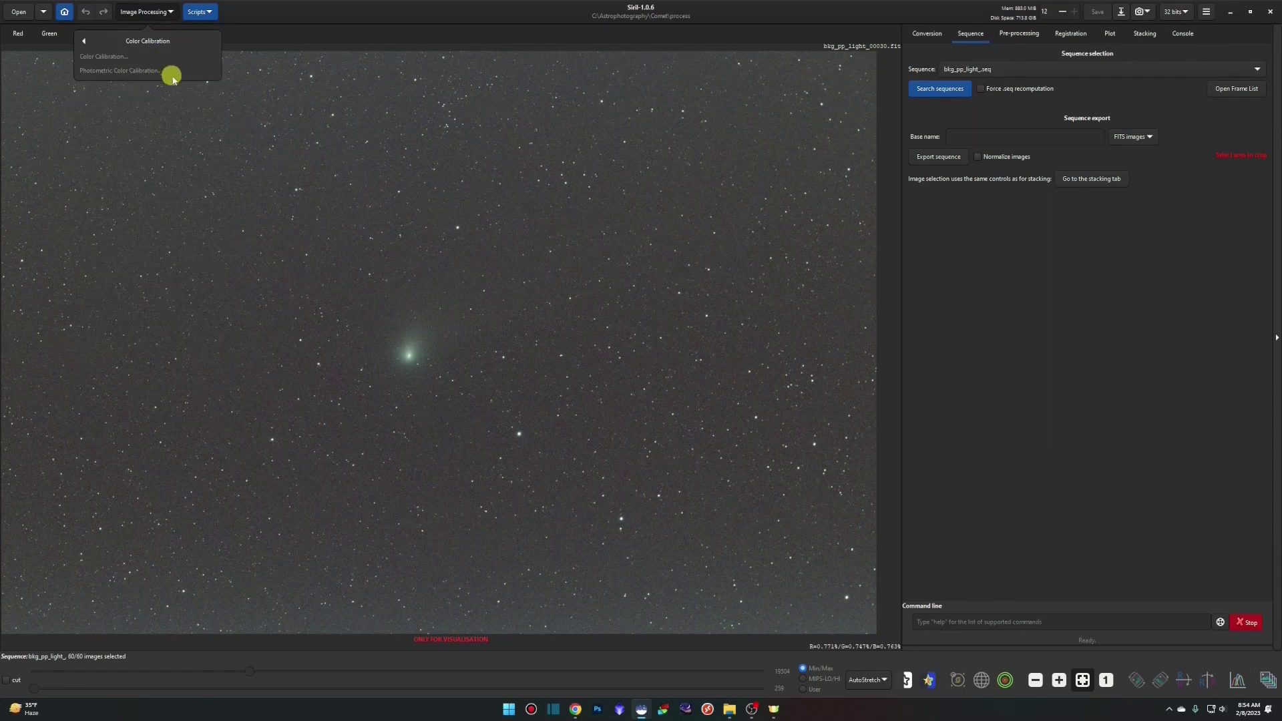
{"action": "left_click", "coordinate": [88, 41]}
{"action": "left_click", "coordinate": [408, 51]}
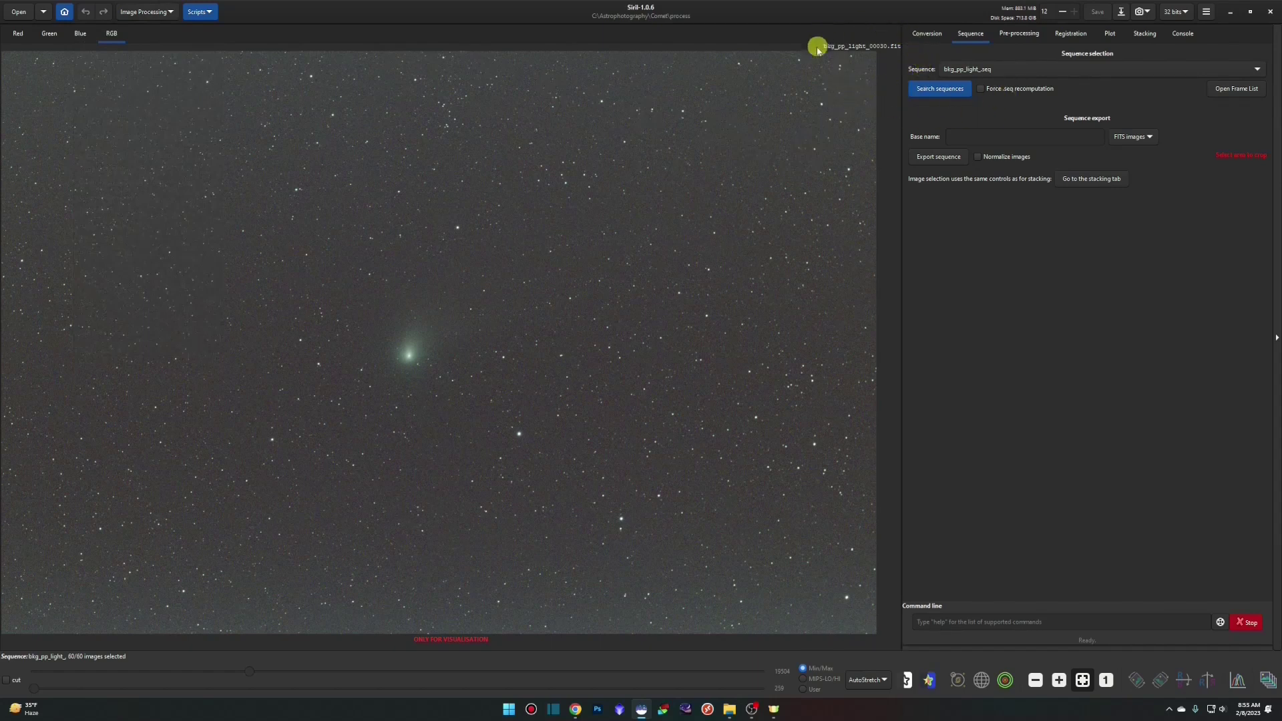
- Open bkg_pp_light_00030.fit from the Comet process folder as a single image
{"action": "left_click", "coordinate": [20, 13]}
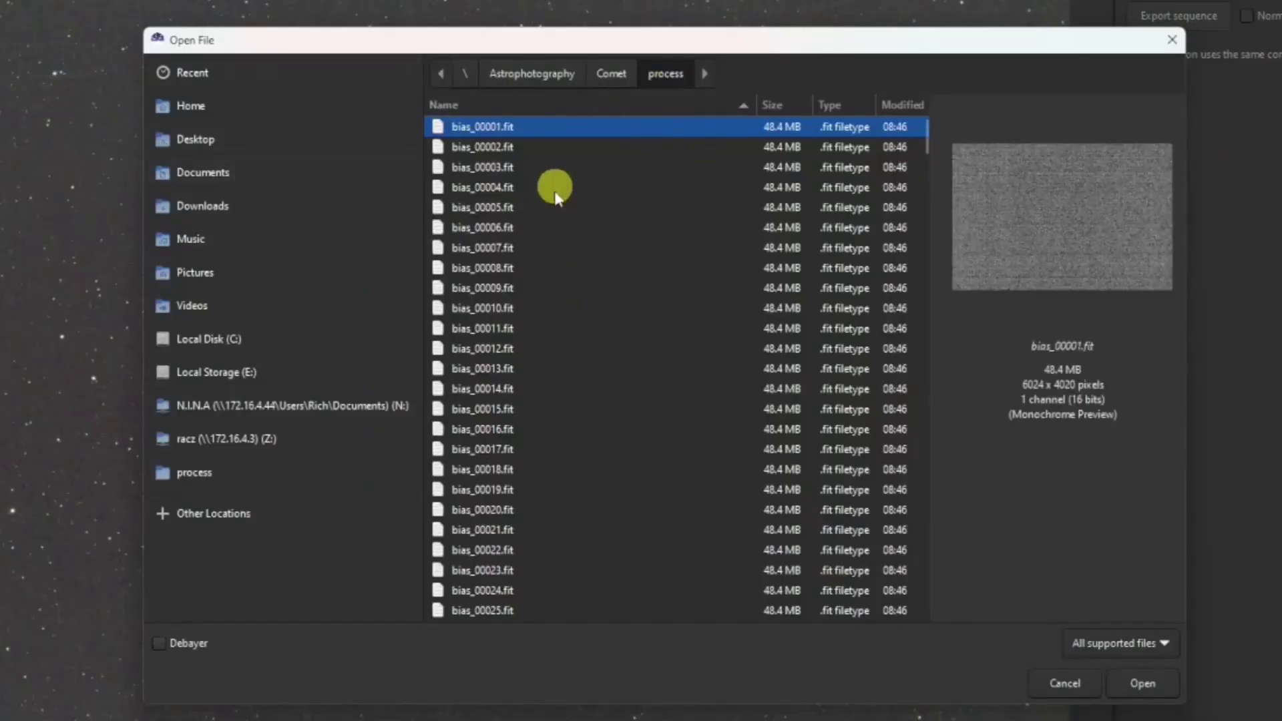
{"action": "scroll", "coordinate": [557, 294], "scroll_direction": "down", "scroll_amount": 6}
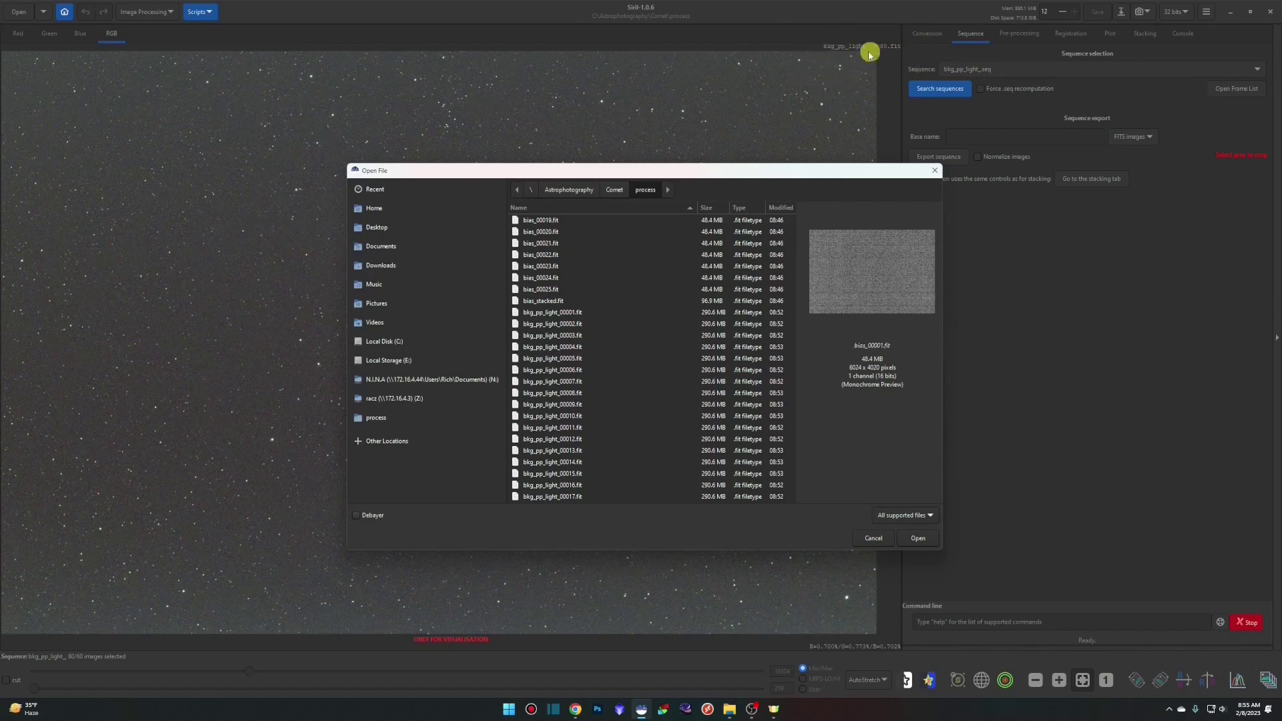
{"action": "left_click", "coordinate": [604, 371]}
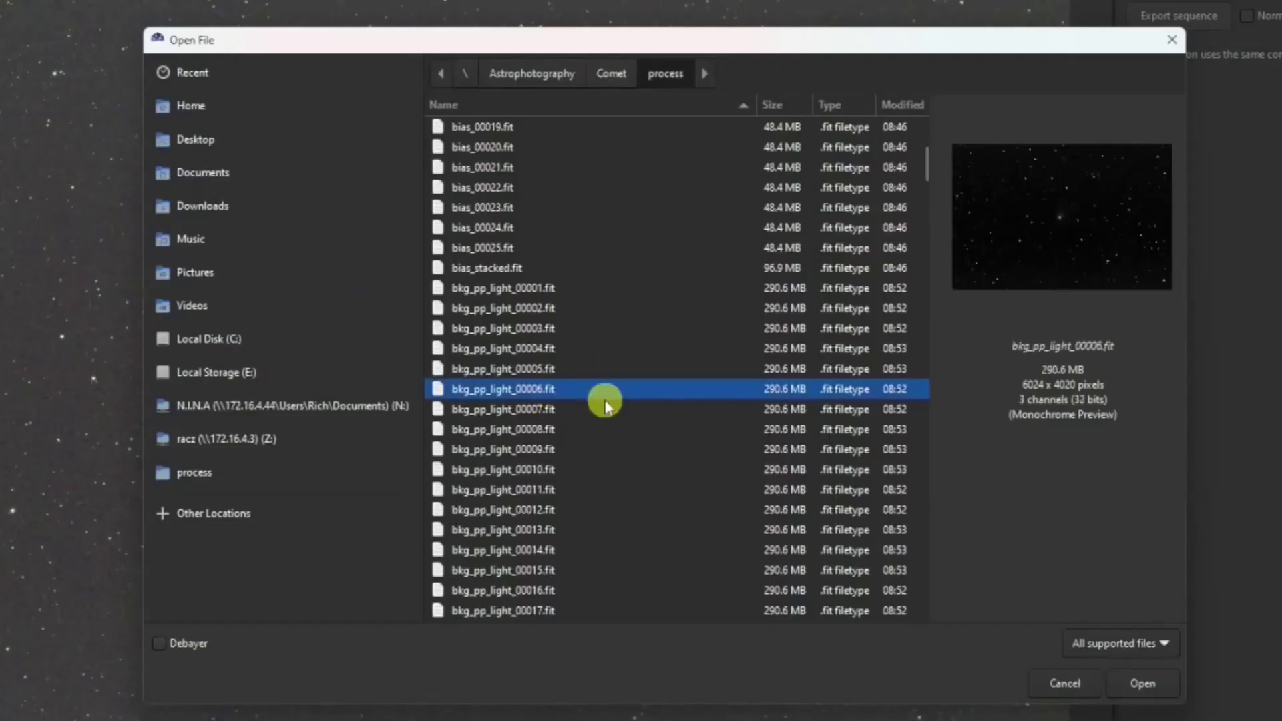
{"action": "scroll", "coordinate": [605, 400], "scroll_direction": "down", "scroll_amount": 8}
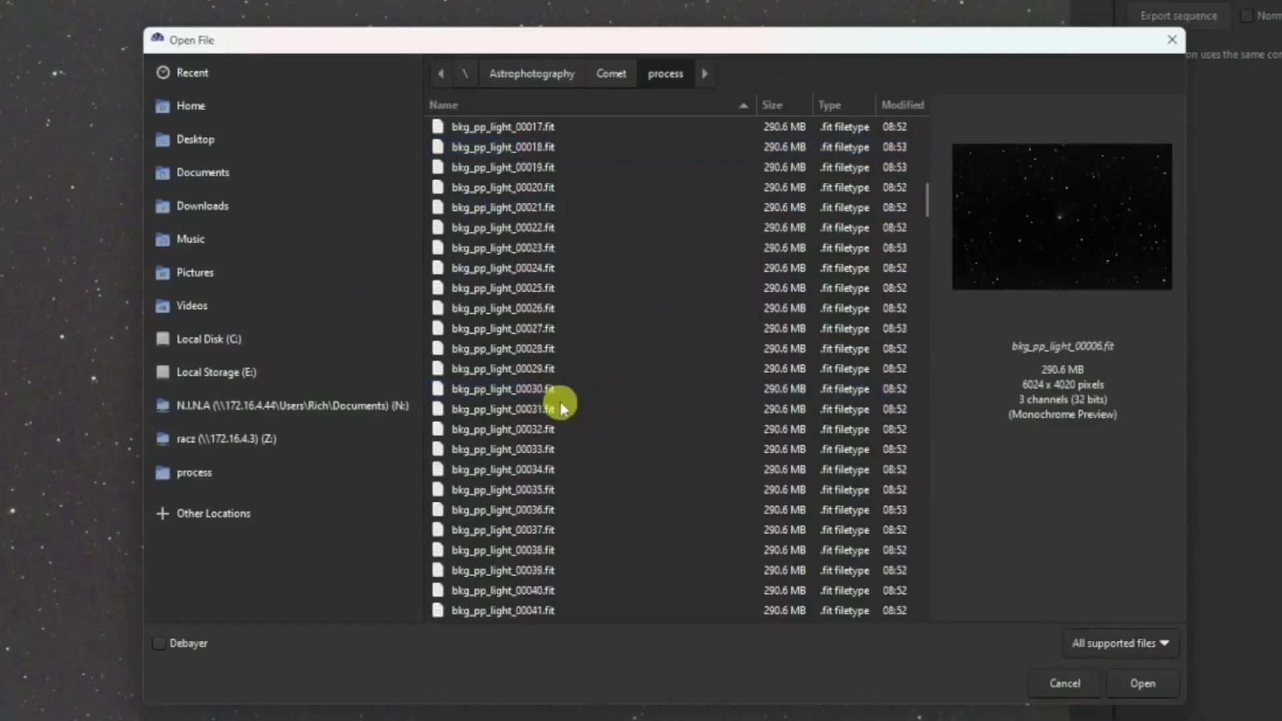
{"action": "left_click", "coordinate": [553, 393]}
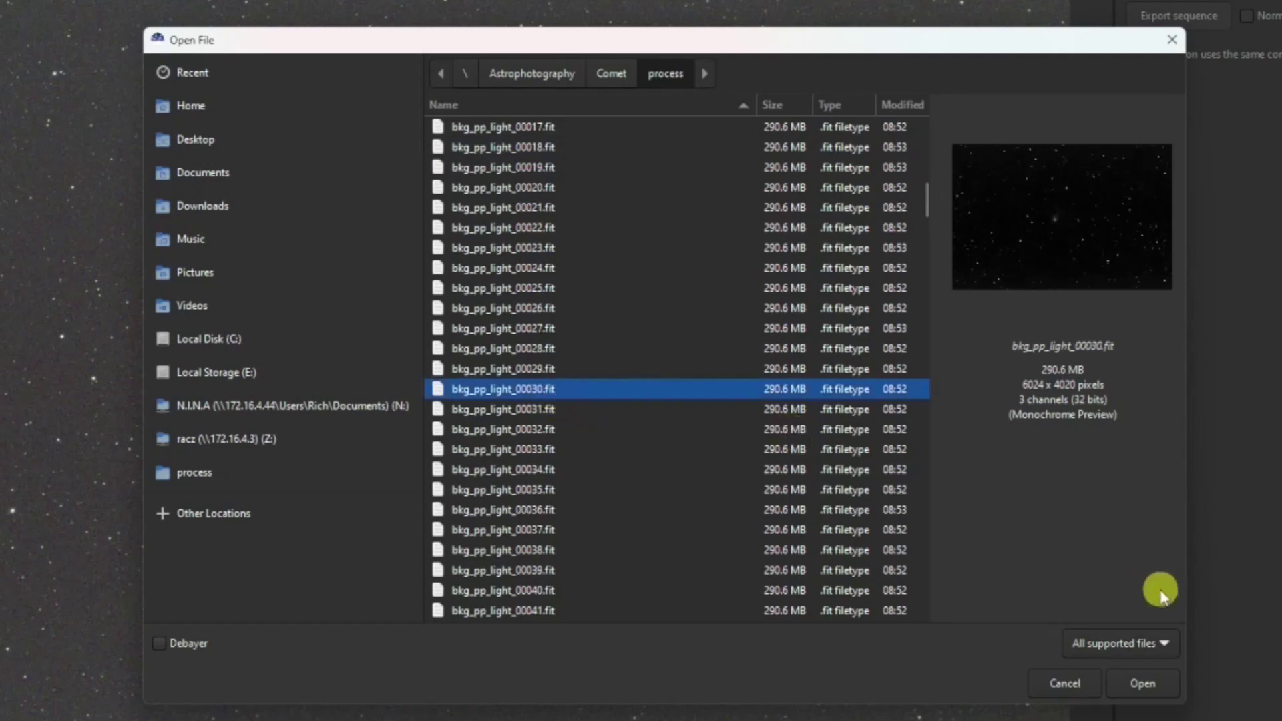
{"action": "left_click", "coordinate": [1143, 683]}
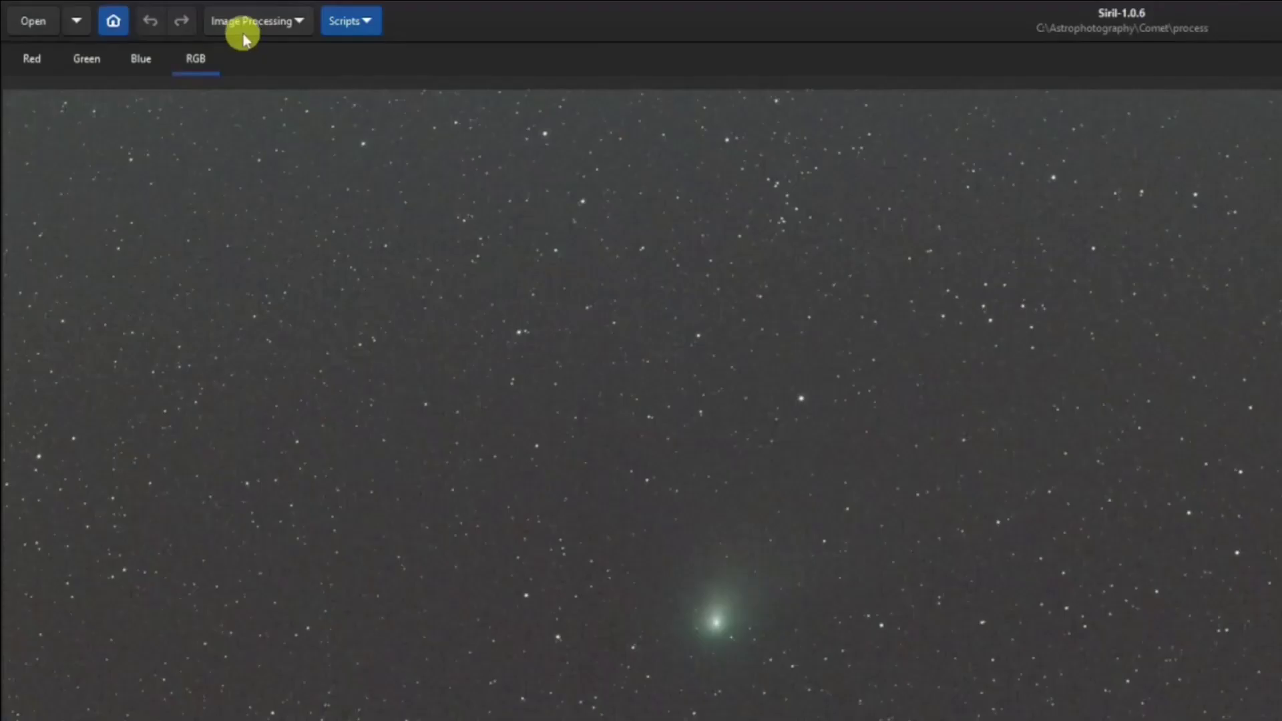
- Start Photometric Color Calibration and load the focal distance and pixel size from the image metadata
{"action": "left_click", "coordinate": [142, 12]}
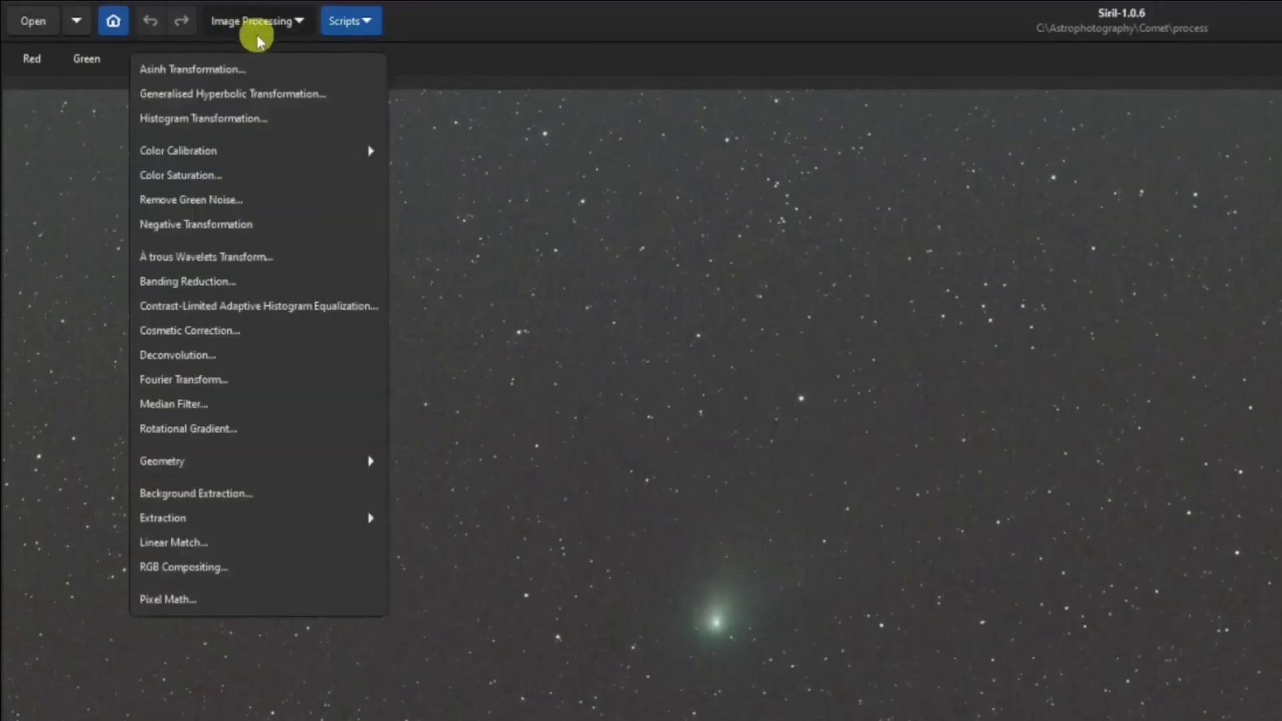
{"action": "left_click", "coordinate": [258, 154]}
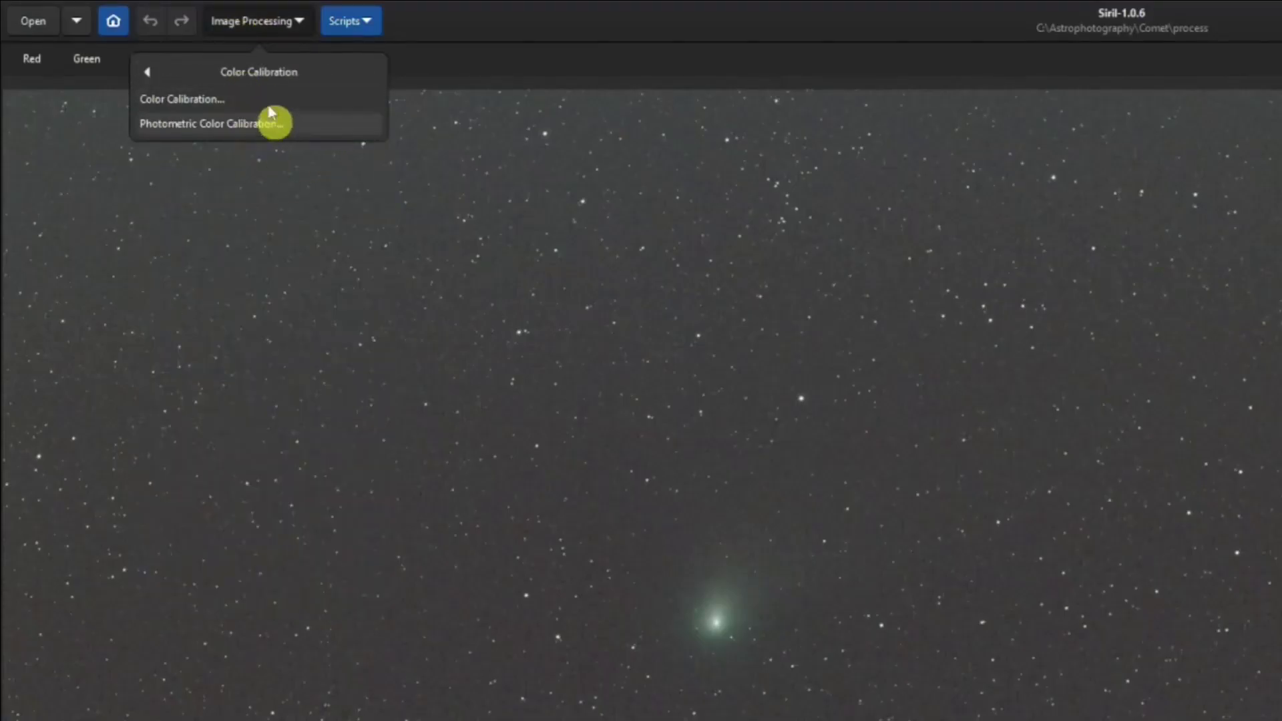
{"action": "left_click", "coordinate": [319, 123]}
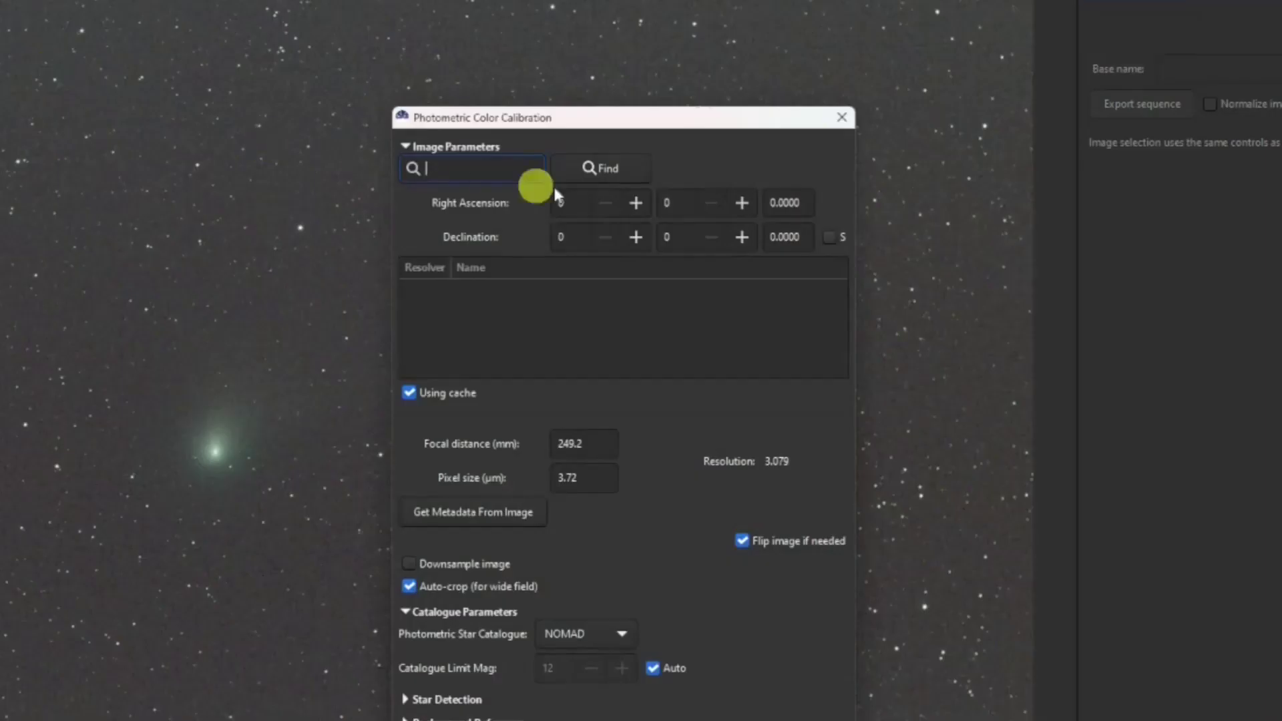
{"action": "left_click_drag", "start_coordinate": [599, 124], "coordinate": [504, 31]}
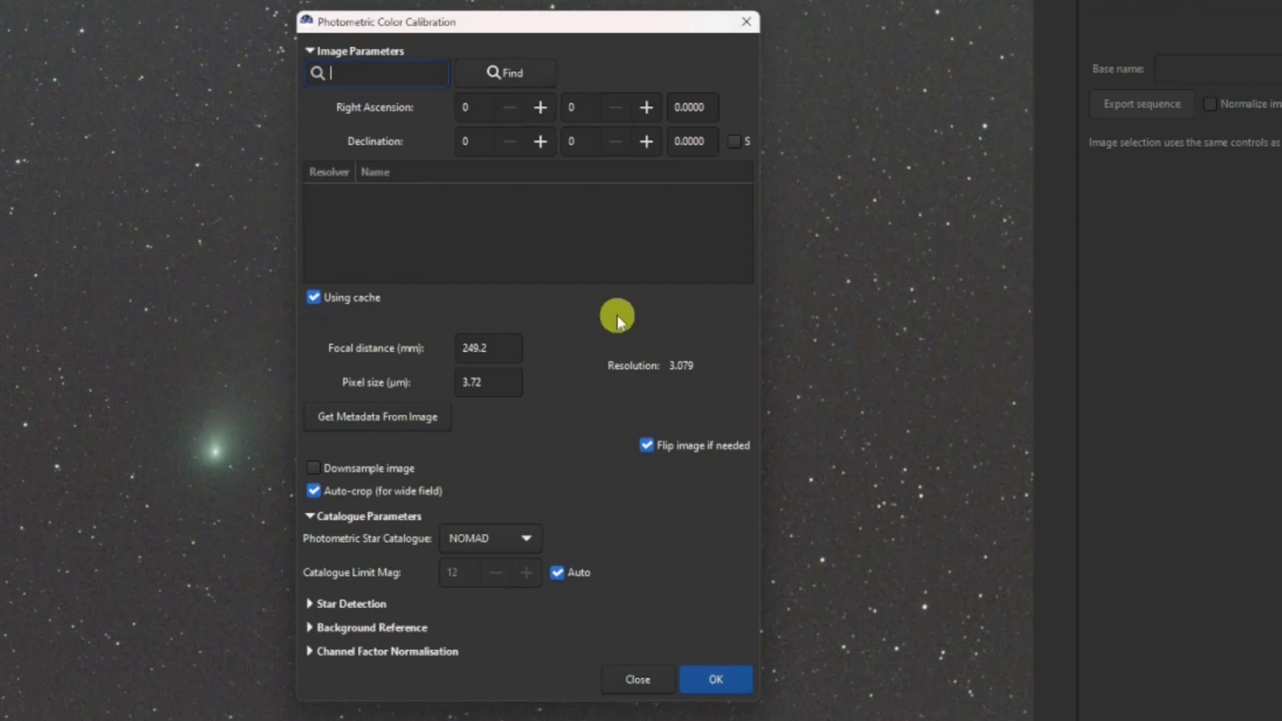
{"action": "left_click", "coordinate": [359, 426]}
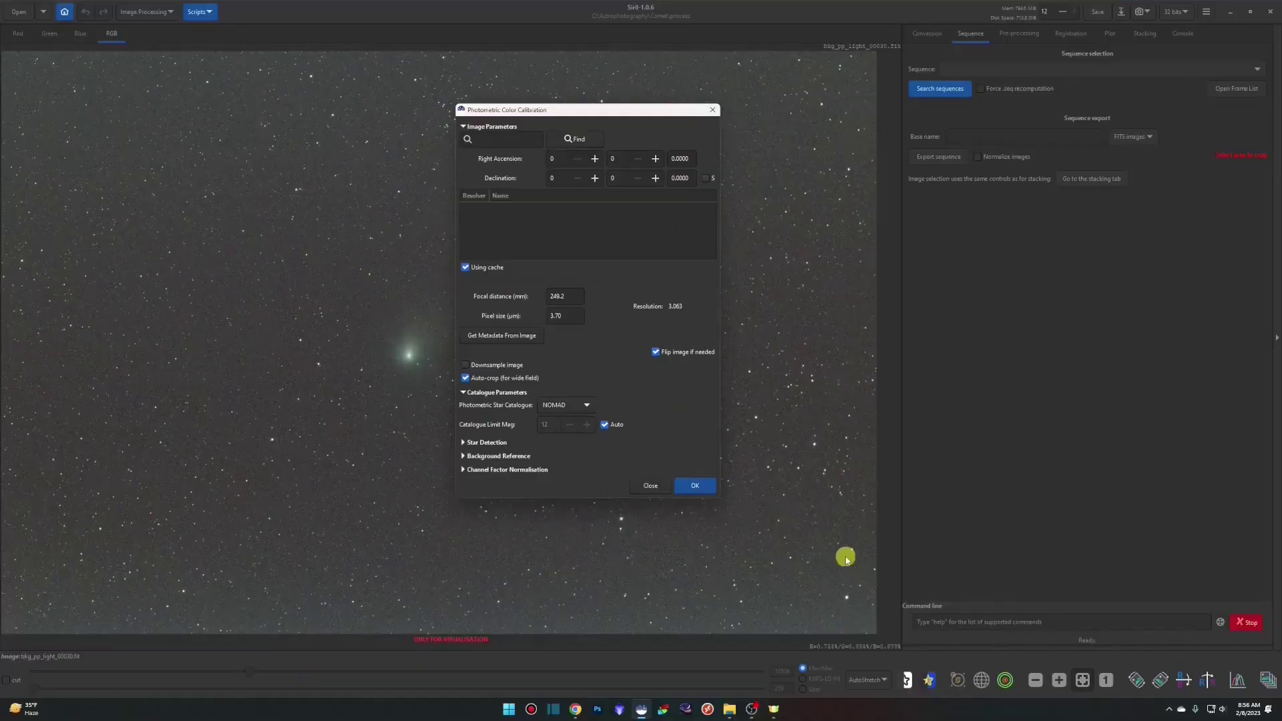
- Switch to Chrome and locate Comet C/2022 E3 (ZTF) in TheSkyLive online planetarium
{"action": "left_click", "coordinate": [575, 711]}
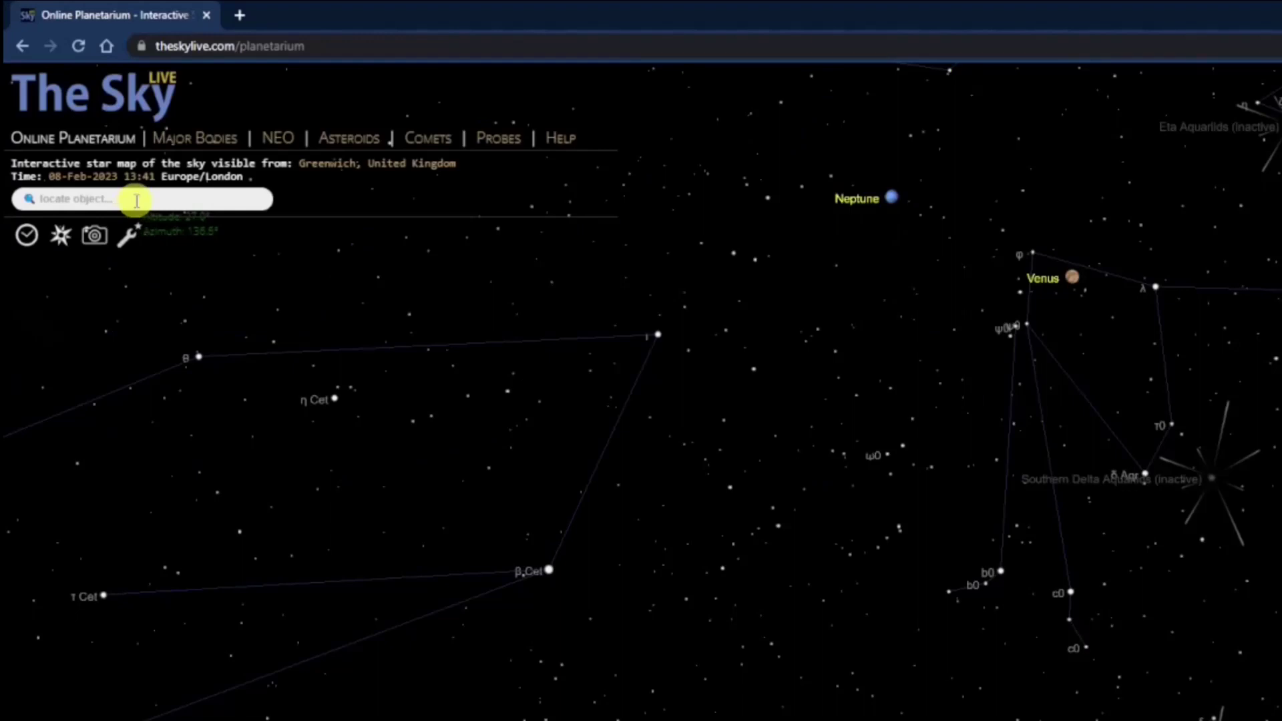
{"action": "left_click", "coordinate": [75, 115]}
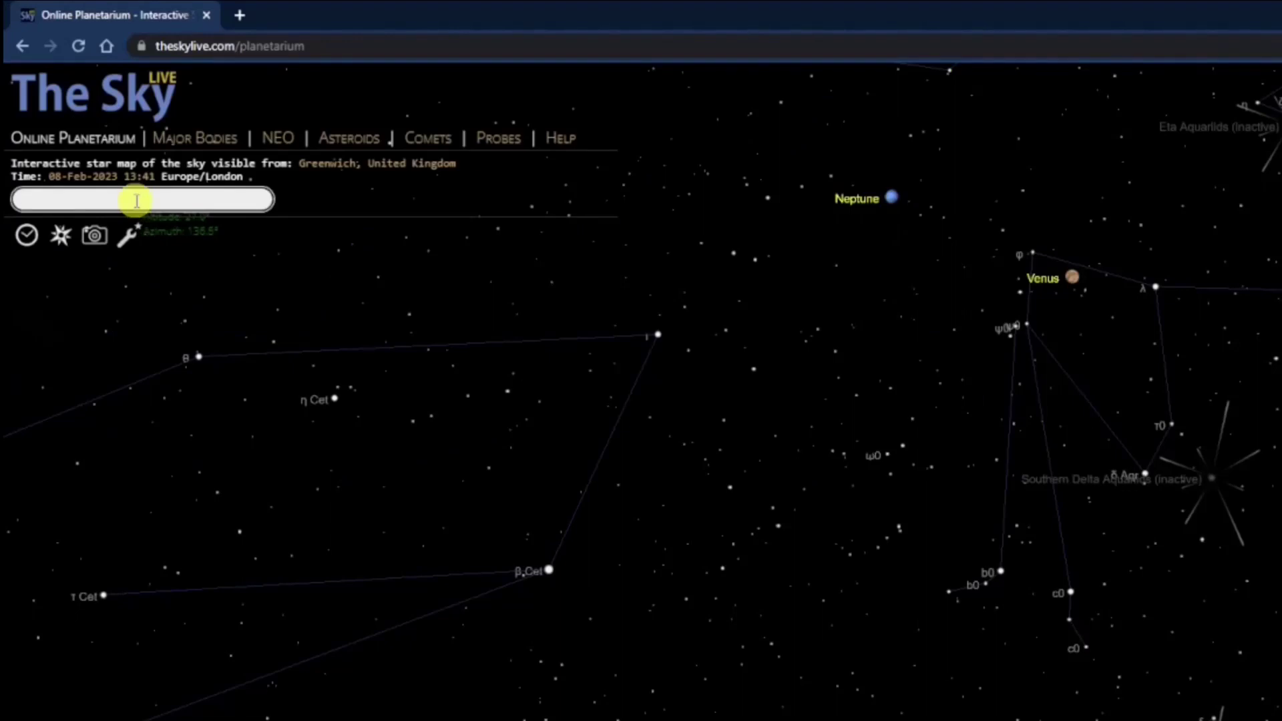
{"action": "type", "text": "c/"}
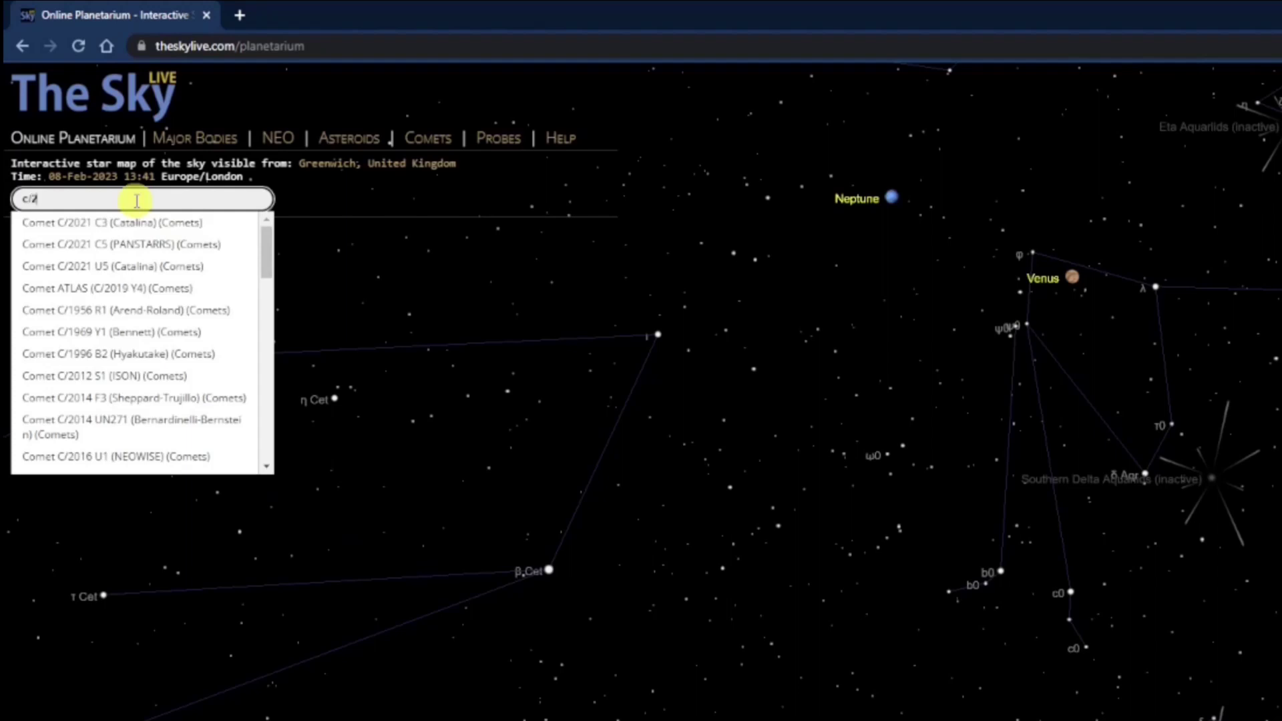
{"action": "type", "text": "2022 e3 zty"}
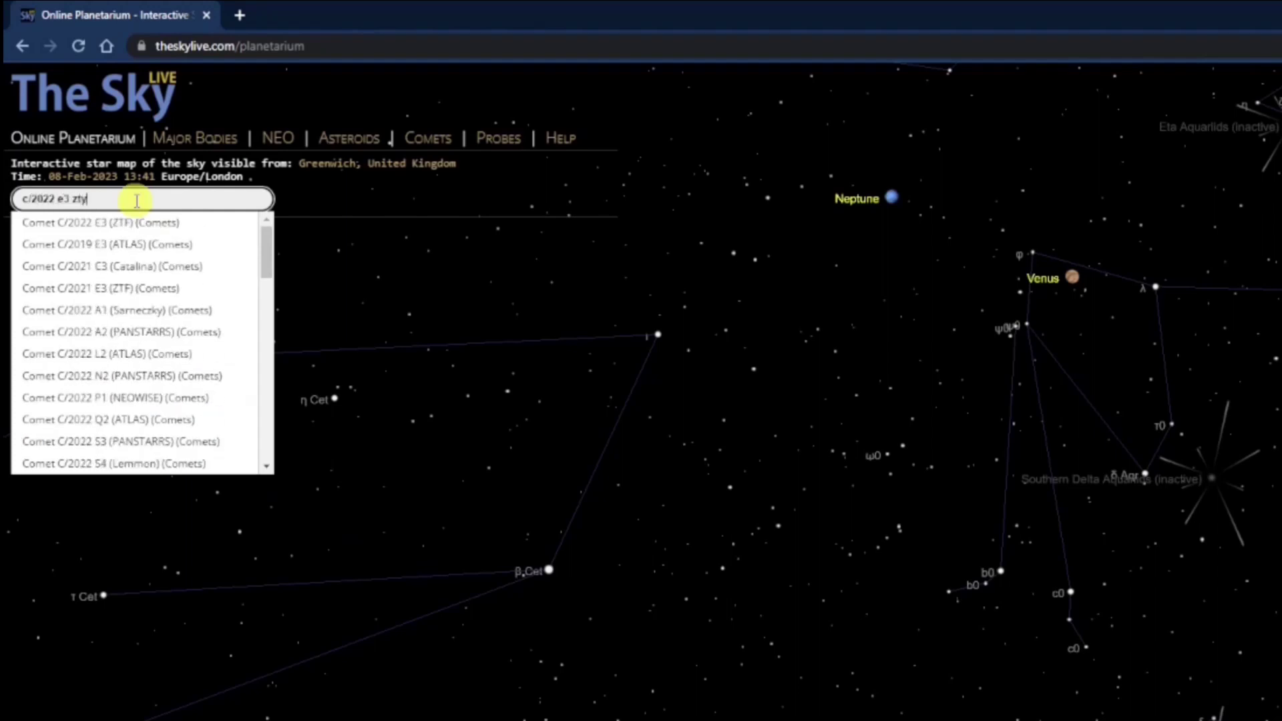
{"action": "type", "text": "f"}
{"action": "key", "text": "BackSpace"}
{"action": "key", "text": "BackSpace"}
{"action": "type", "text": "f"}
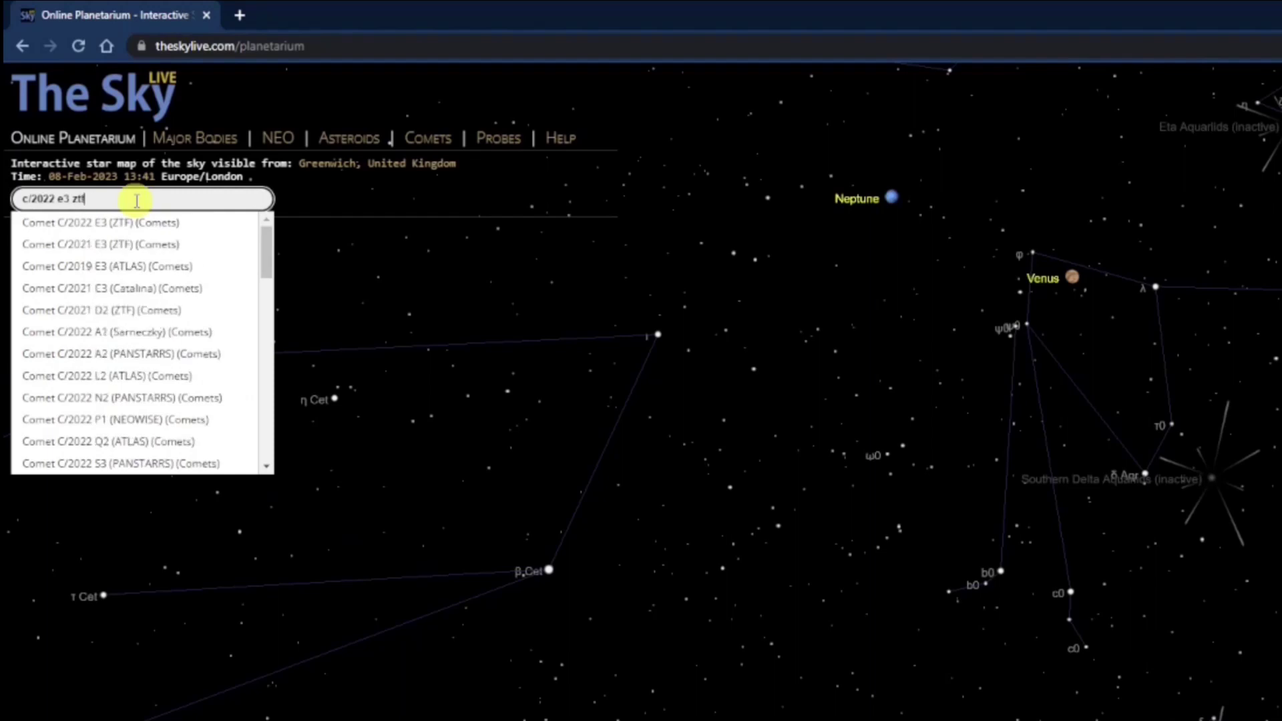
{"action": "left_click", "coordinate": [72, 231]}
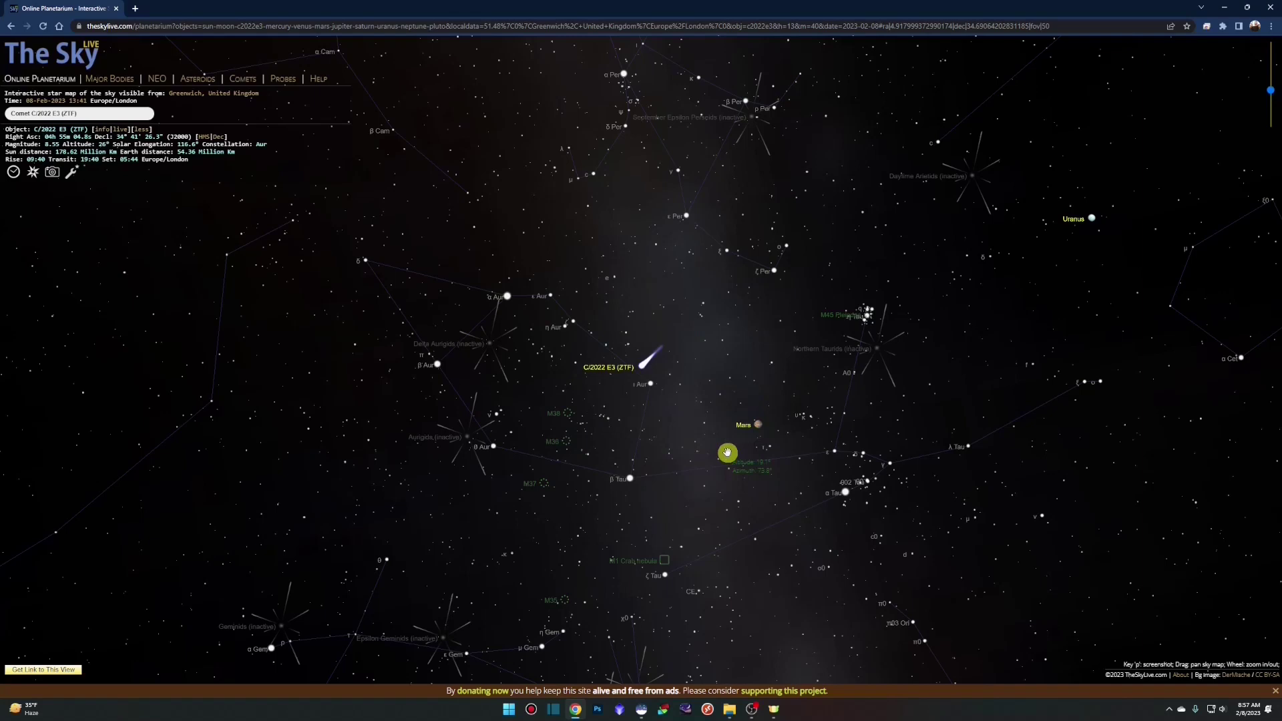
- Switch to File Explorer and check the capture dates and times of the light frames in the Lights folder
{"action": "left_click", "coordinate": [728, 710]}
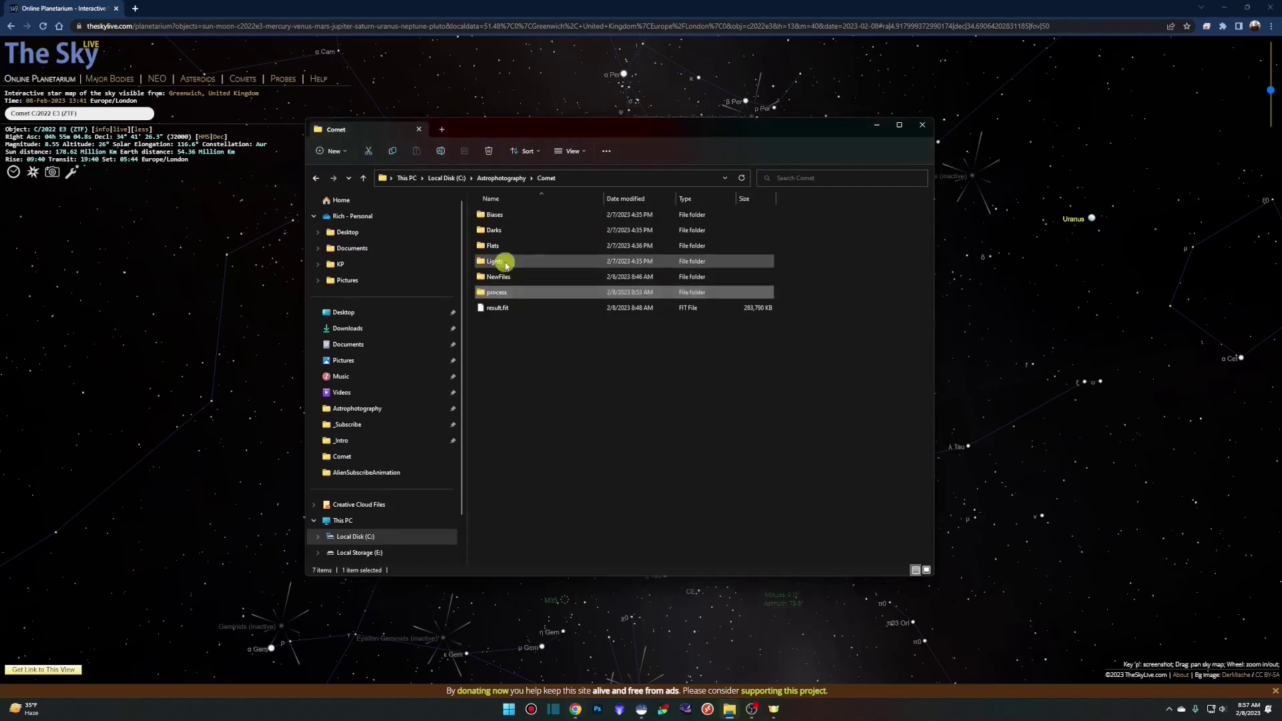
{"action": "double_click", "coordinate": [505, 264]}
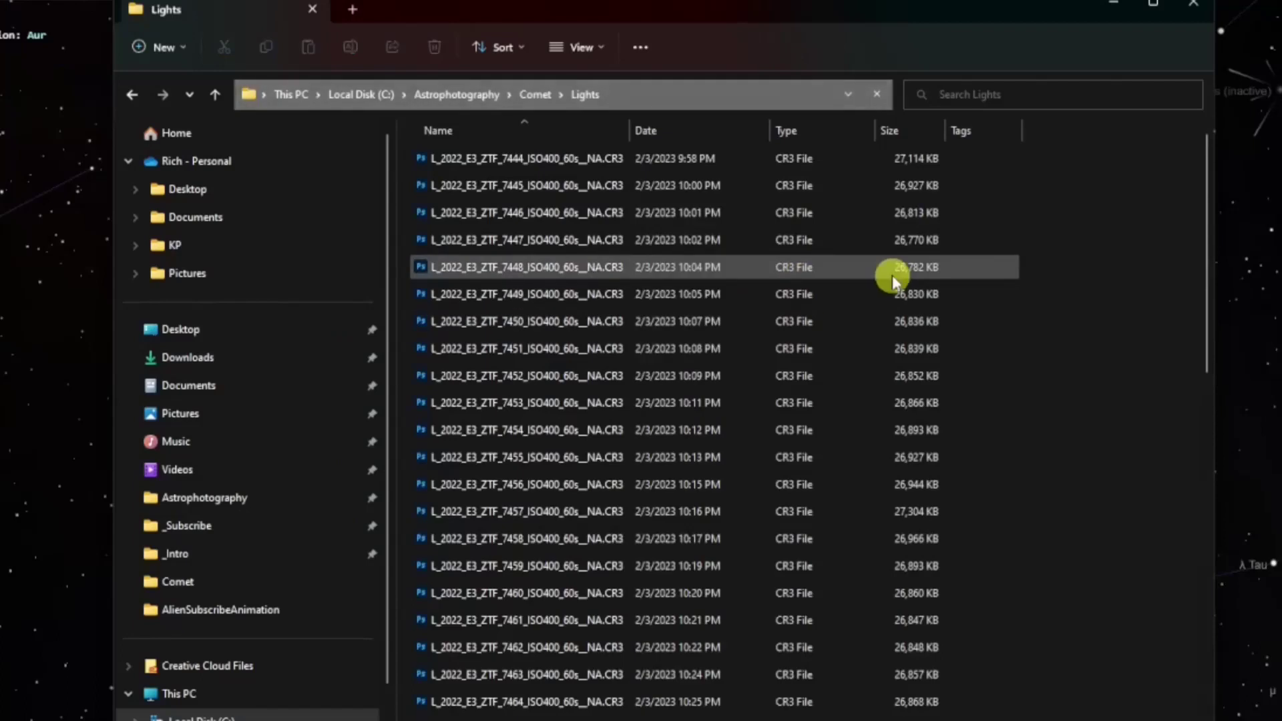
{"action": "left_click", "coordinate": [741, 186]}
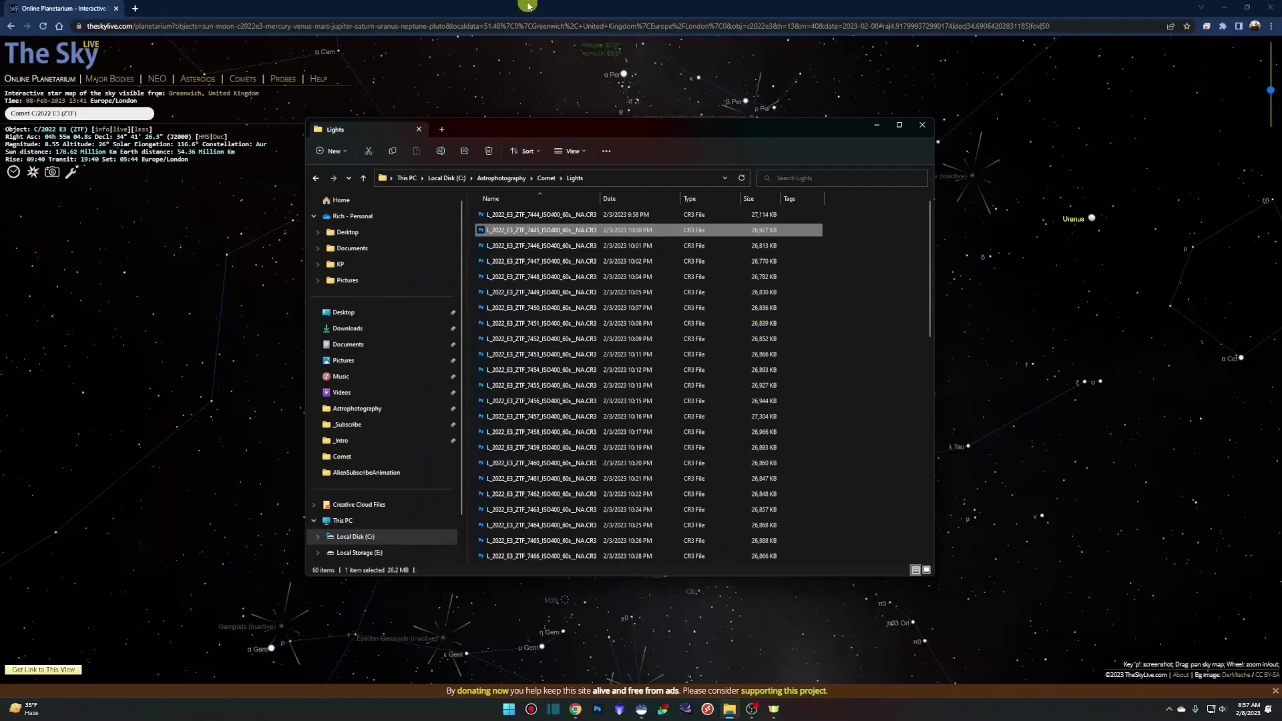
- Return to the planetarium in Chrome, show its date and time controls and set the date to 03 Feb 2023
{"action": "left_click", "coordinate": [525, 7]}
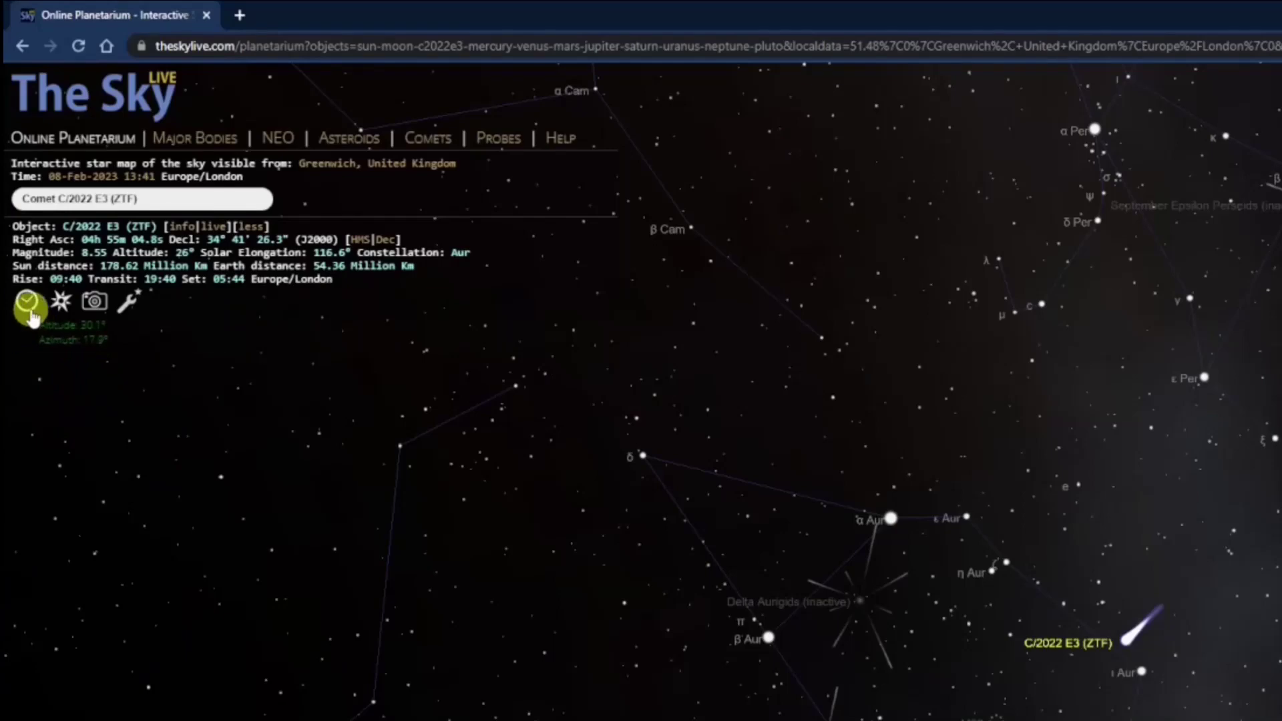
{"action": "left_click", "coordinate": [29, 309]}
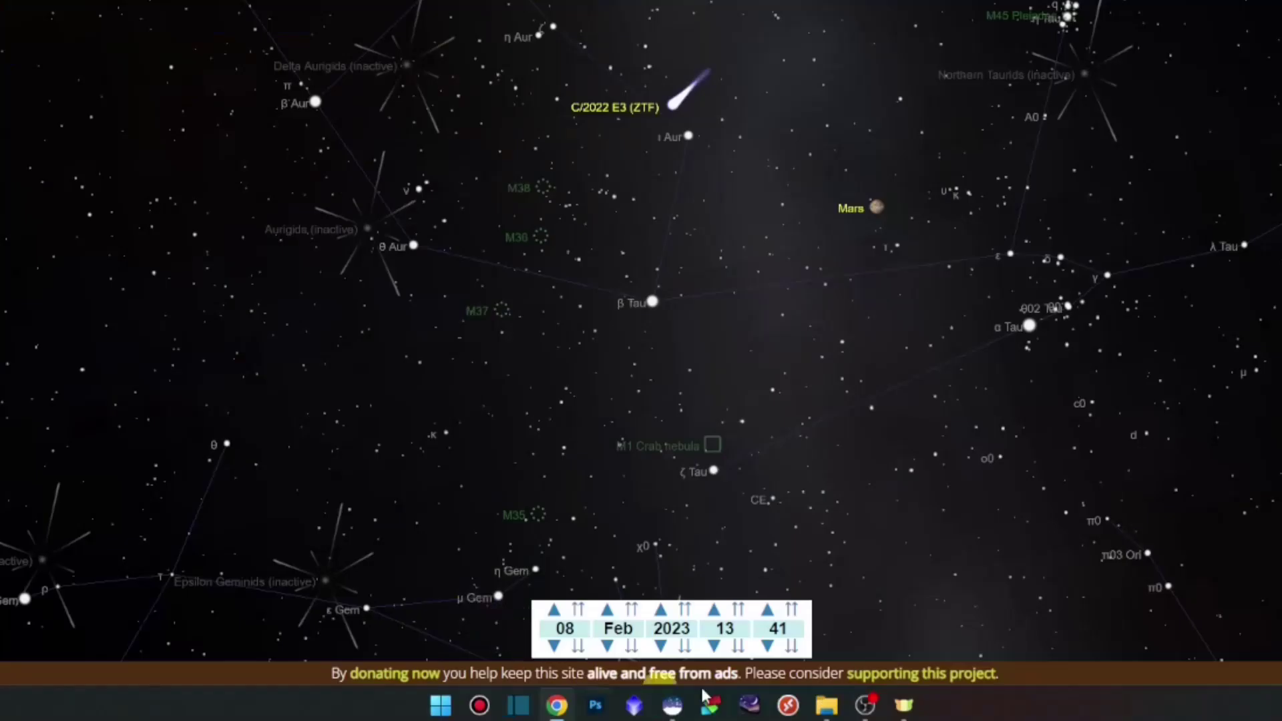
{"action": "left_click", "coordinate": [556, 647]}
{"action": "left_click", "coordinate": [556, 647]}
{"action": "left_click", "coordinate": [555, 646]}
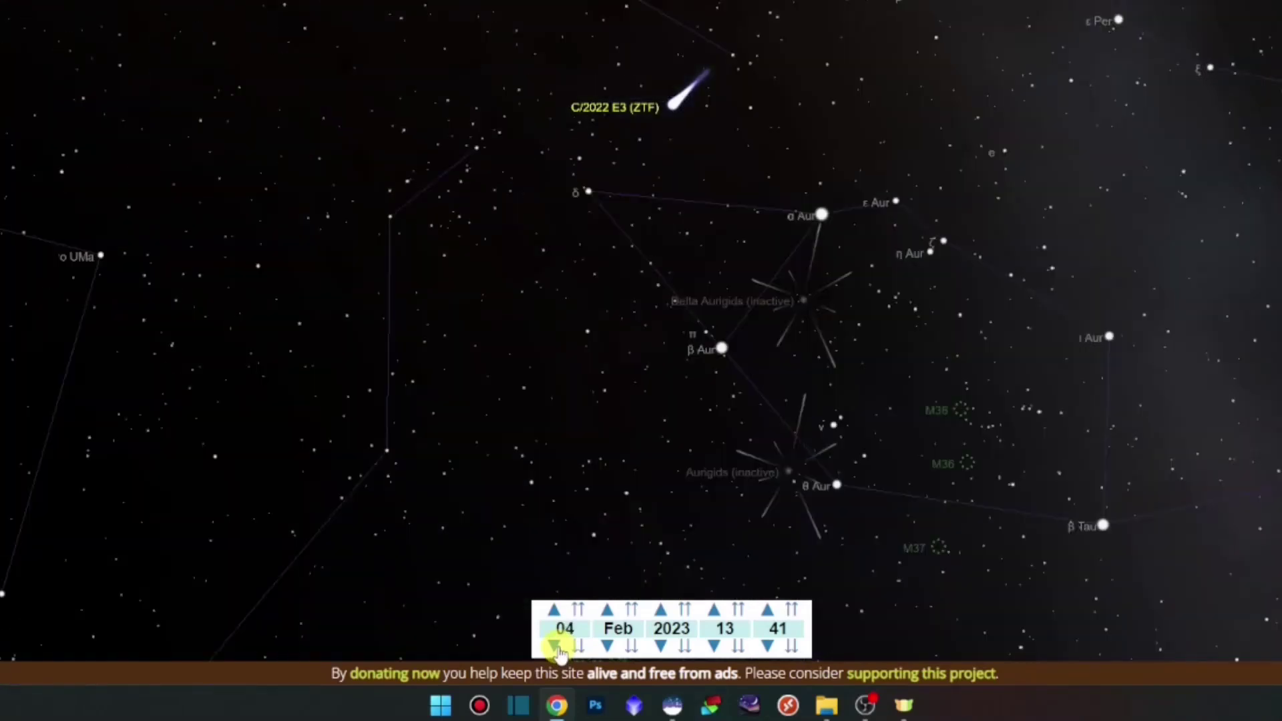
{"action": "left_click", "coordinate": [555, 647]}
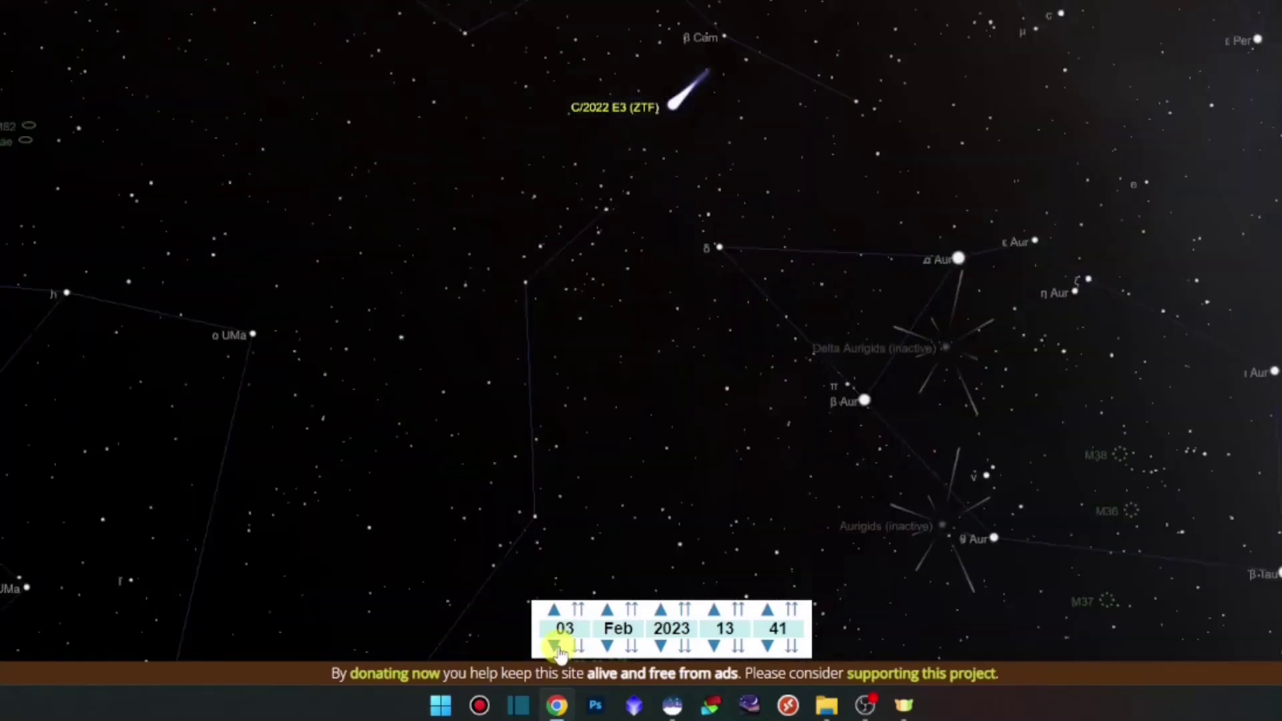
- Set the planetarium's hour to 22
{"action": "left_click", "coordinate": [715, 609]}
{"action": "left_click", "coordinate": [715, 609]}
{"action": "left_click", "coordinate": [715, 609]}
{"action": "left_click", "coordinate": [714, 609]}
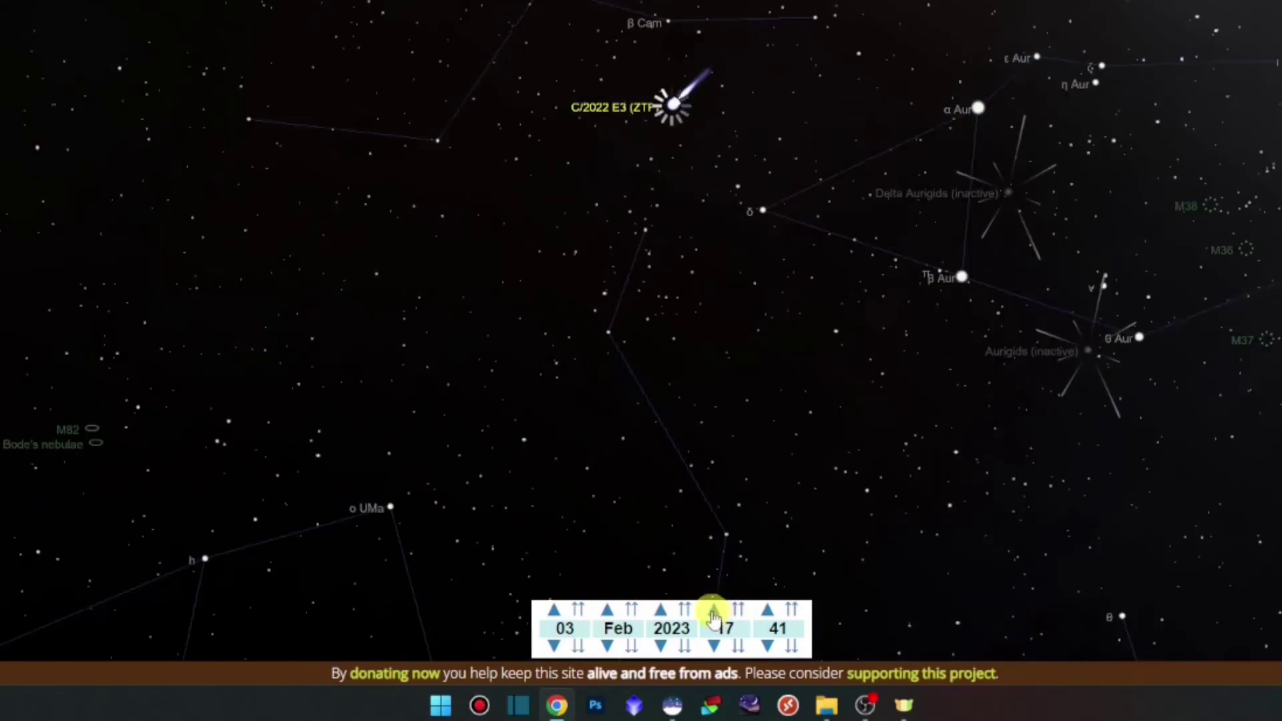
{"action": "left_click", "coordinate": [715, 610]}
{"action": "left_click", "coordinate": [713, 610]}
{"action": "left_click", "coordinate": [714, 609]}
{"action": "left_click", "coordinate": [714, 609]}
{"action": "left_click", "coordinate": [714, 610]}
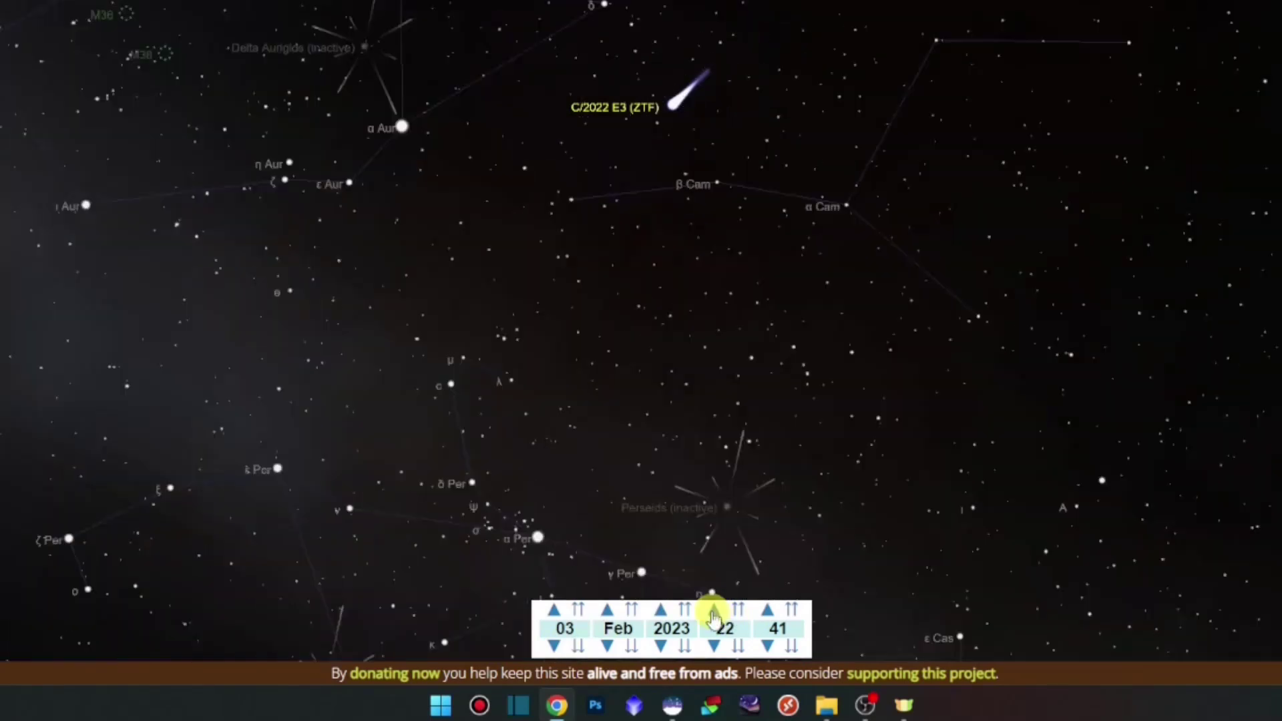
- Advance the planetarium's minutes to 00
{"action": "left_click", "coordinate": [768, 610]}
{"action": "left_click", "coordinate": [768, 610]}
{"action": "left_click", "coordinate": [768, 609]}
{"action": "left_click", "coordinate": [768, 610]}
{"action": "left_click", "coordinate": [768, 610]}
{"action": "left_click", "coordinate": [768, 609]}
{"action": "left_click", "coordinate": [768, 609]}
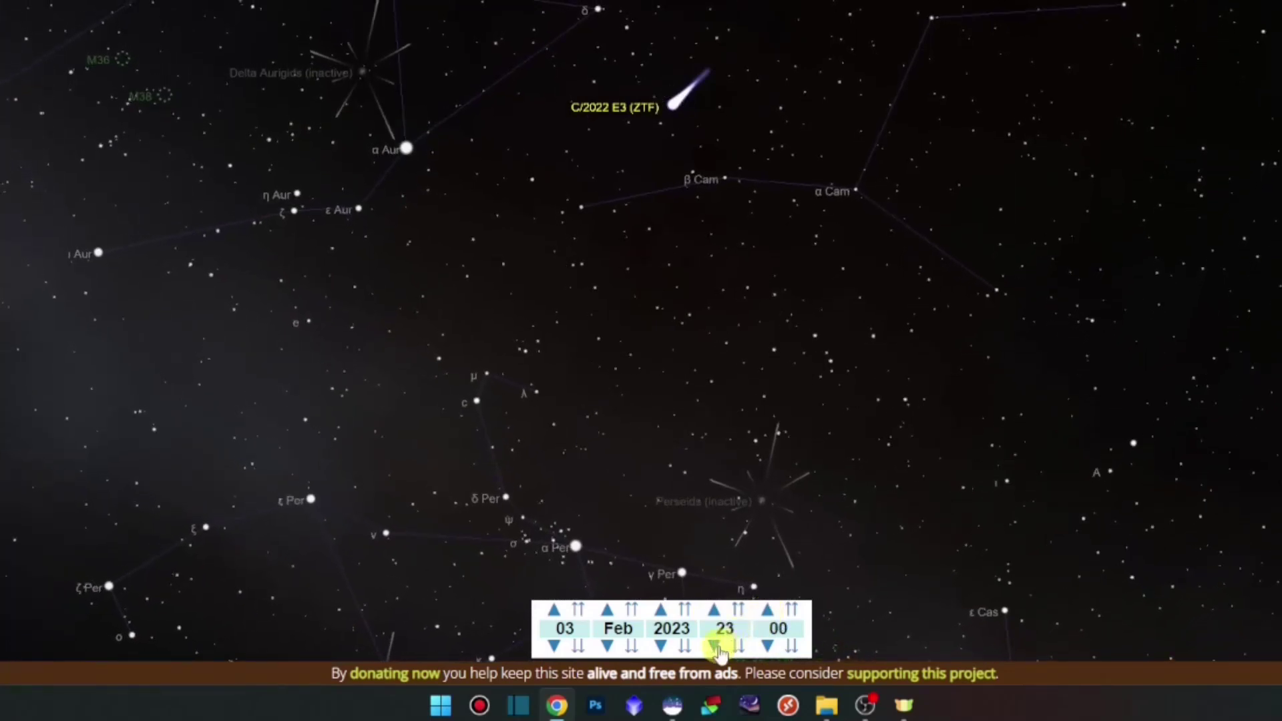
- Set the planetarium's hour back to 22, then switch to Siril and enter a right ascension of 5 h 30 min for the color calibration
{"action": "left_click", "coordinate": [715, 647]}
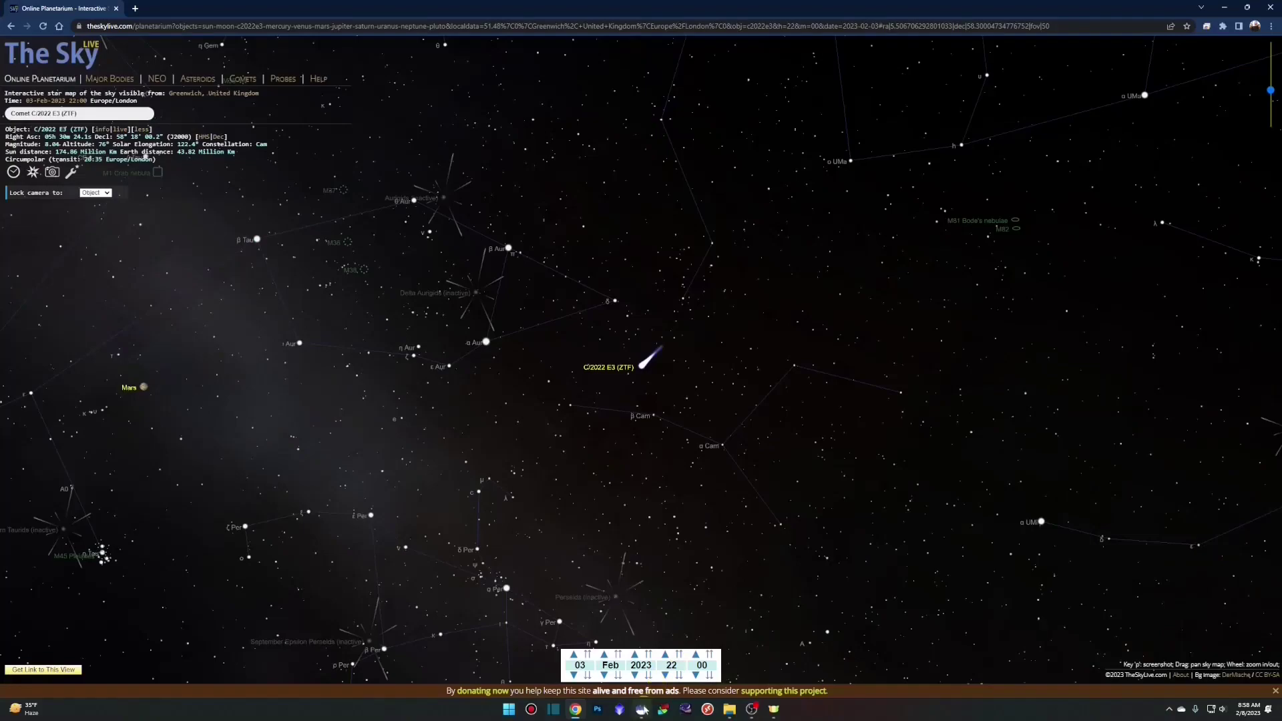
{"action": "left_click", "coordinate": [643, 710]}
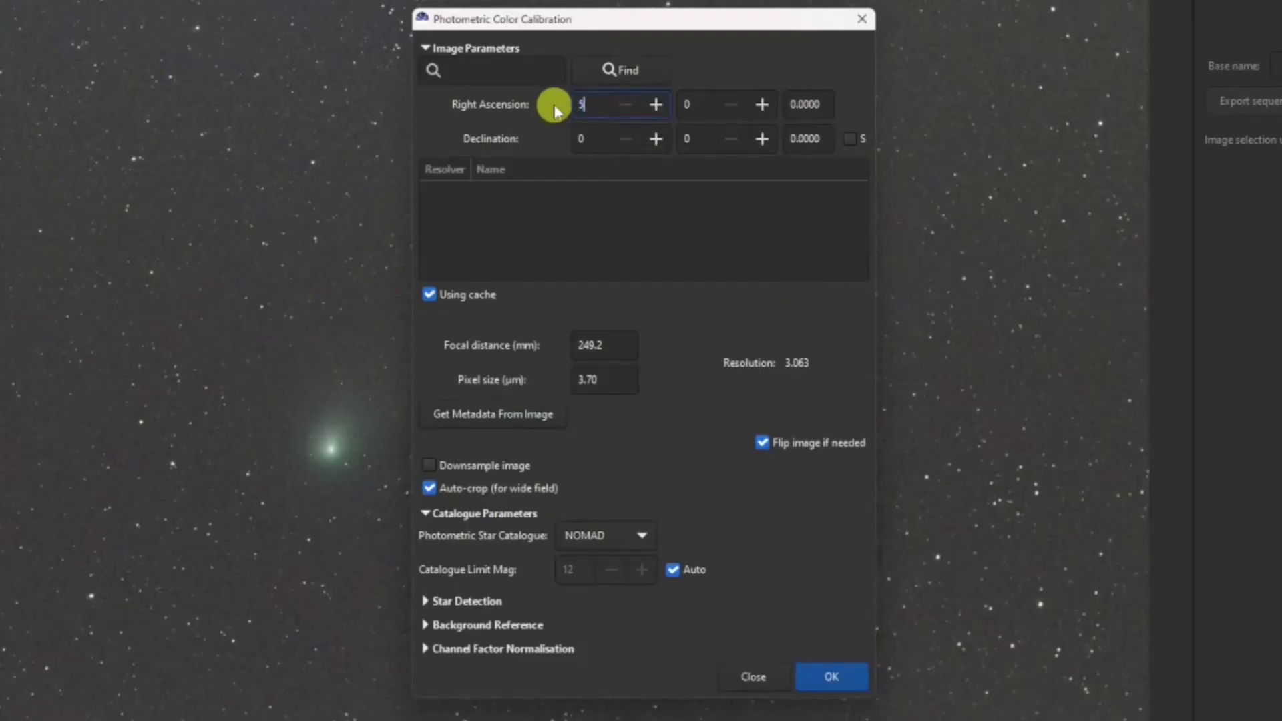
{"action": "left_click", "coordinate": [688, 105]}
{"action": "type", "text": "30"}
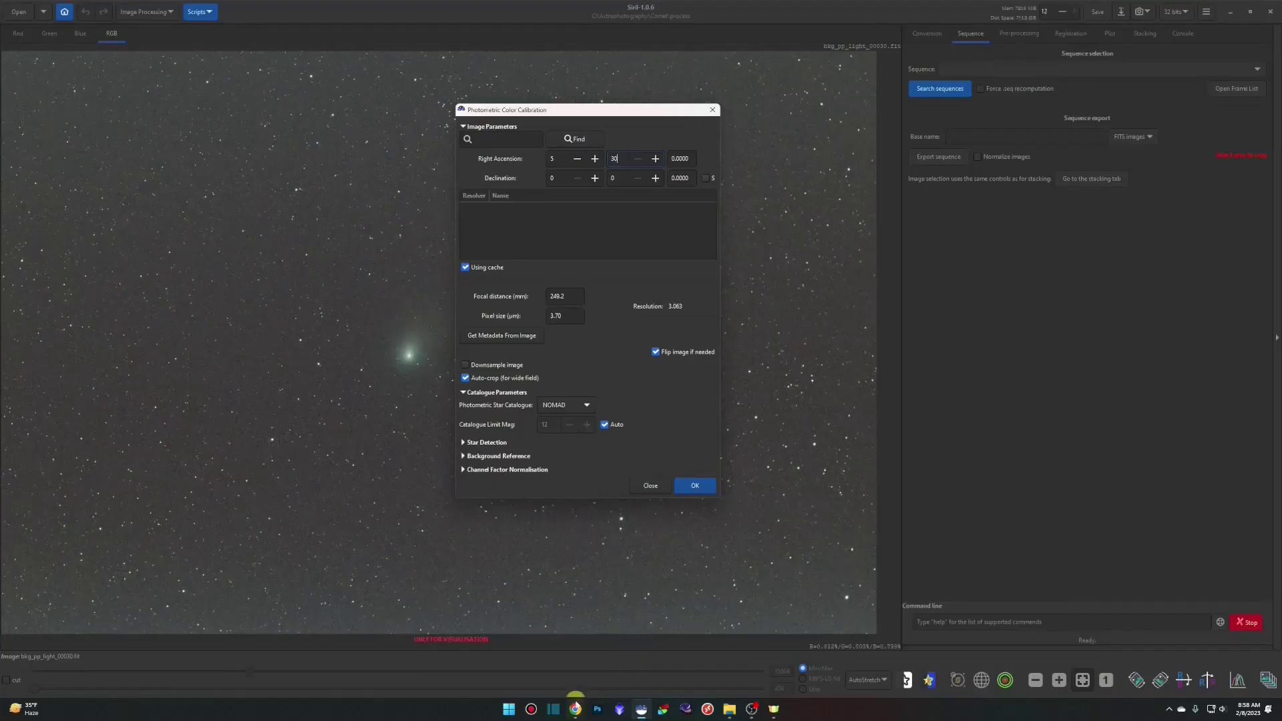
- Check the comet's declination in the Chrome planetarium and enter 58° 18' as the declination in Siril's Photometric Color Calibration dialog
{"action": "left_click", "coordinate": [576, 708]}
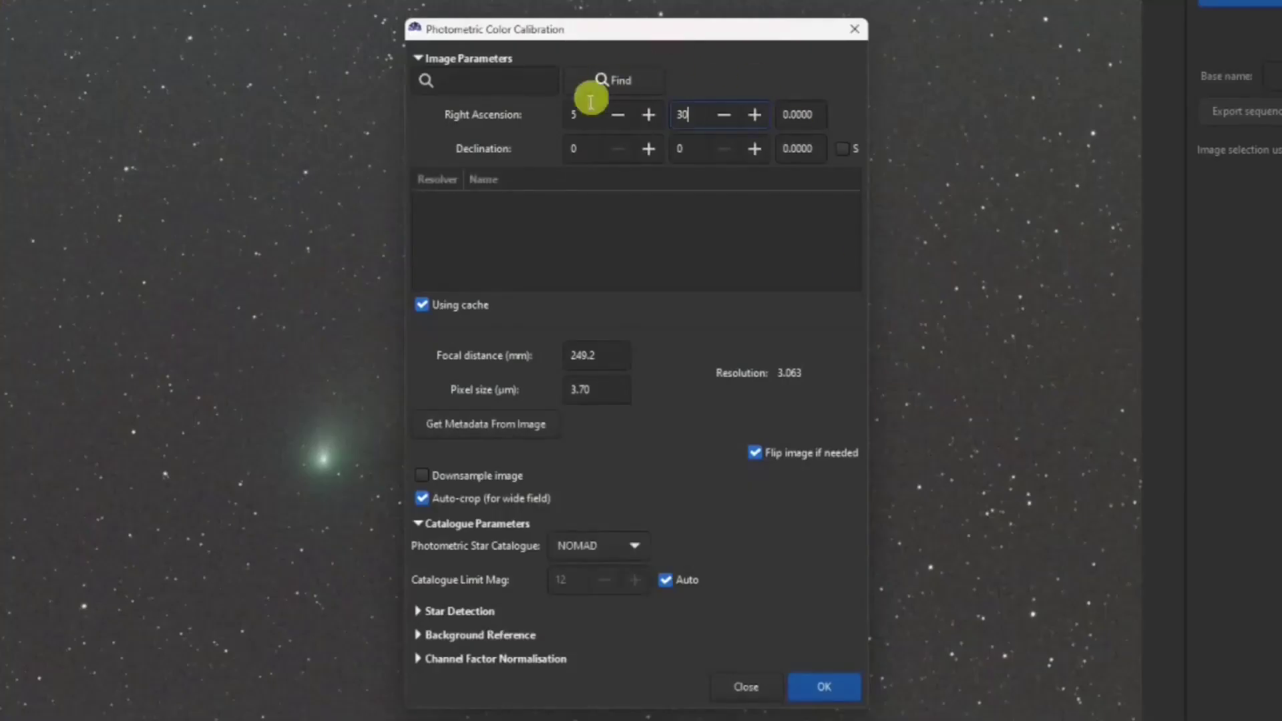
{"action": "left_click", "coordinate": [581, 147]}
{"action": "type", "text": "58"}
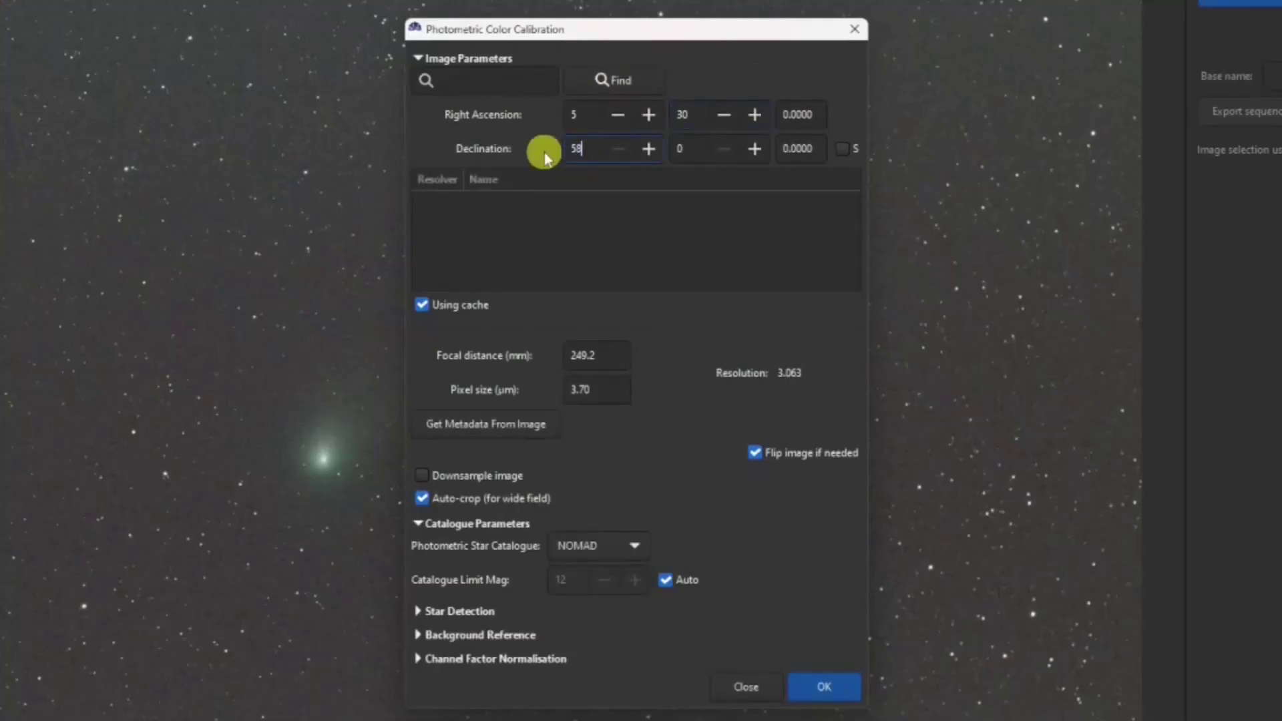
{"action": "left_click", "coordinate": [682, 150]}
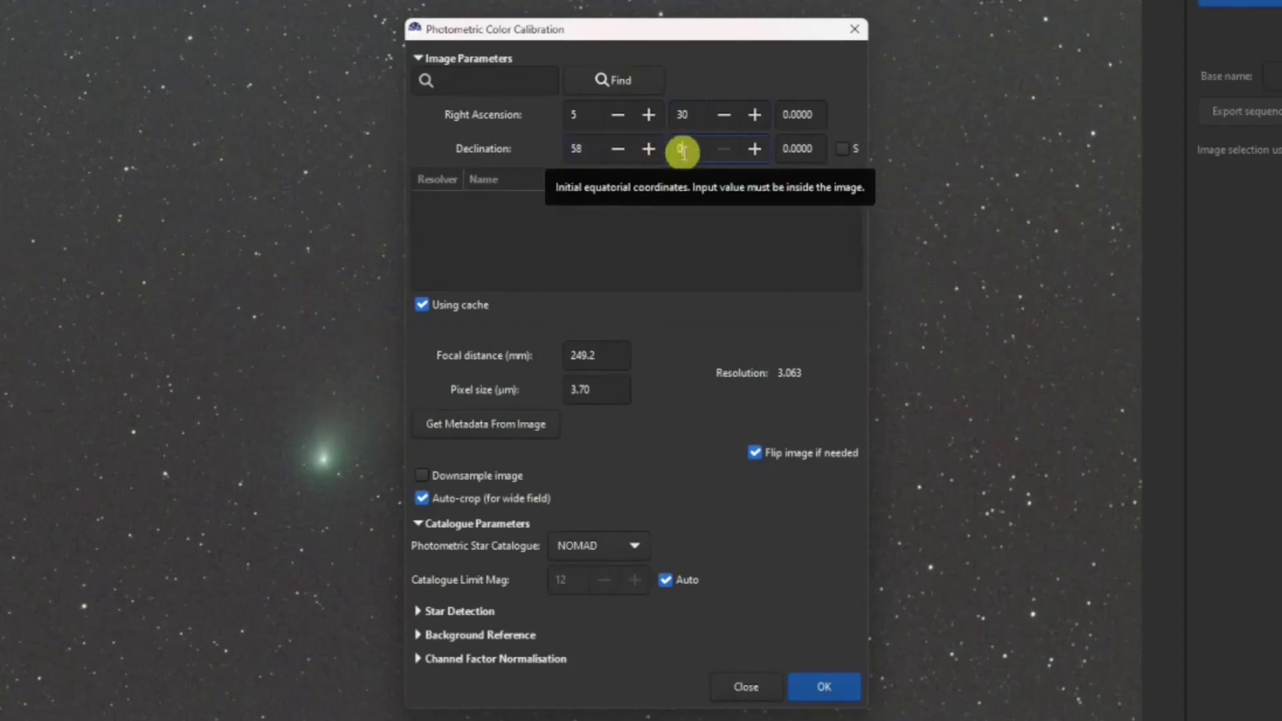
{"action": "type", "text": "18"}
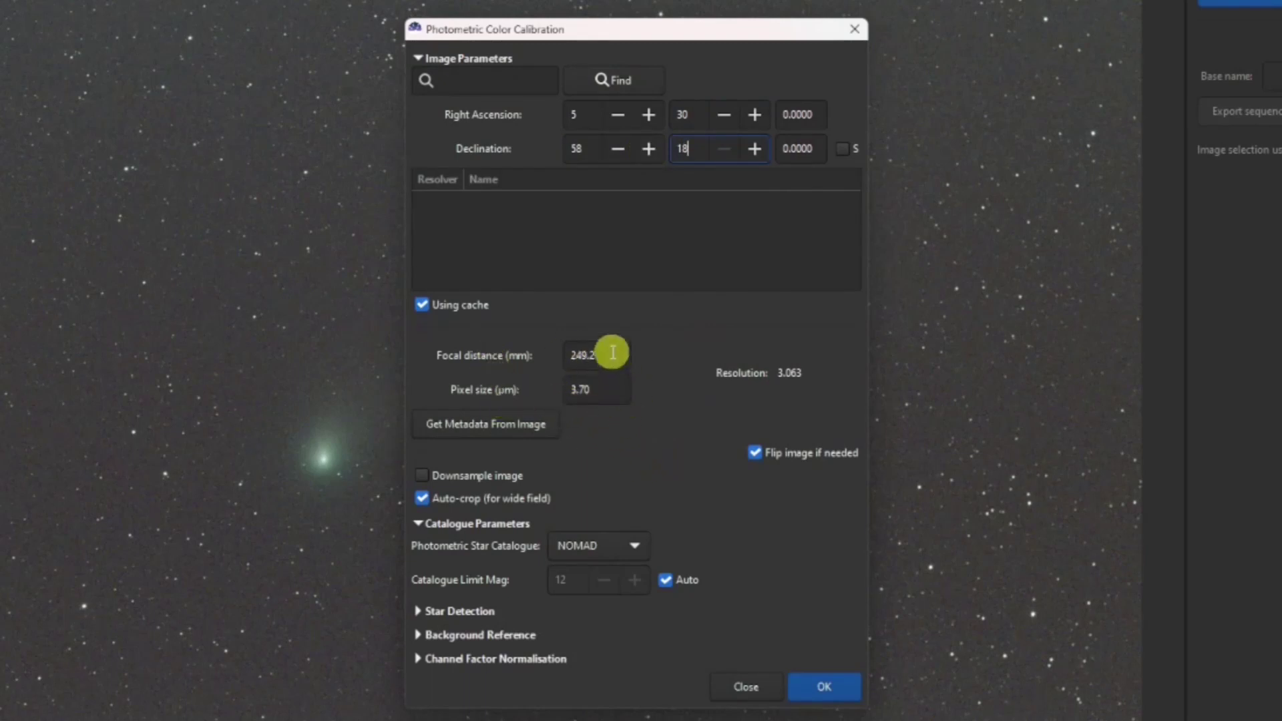
- Set the calibration's focal distance to 250 mm and its pixel size to 3.72 µm
{"action": "double_click", "coordinate": [588, 355]}
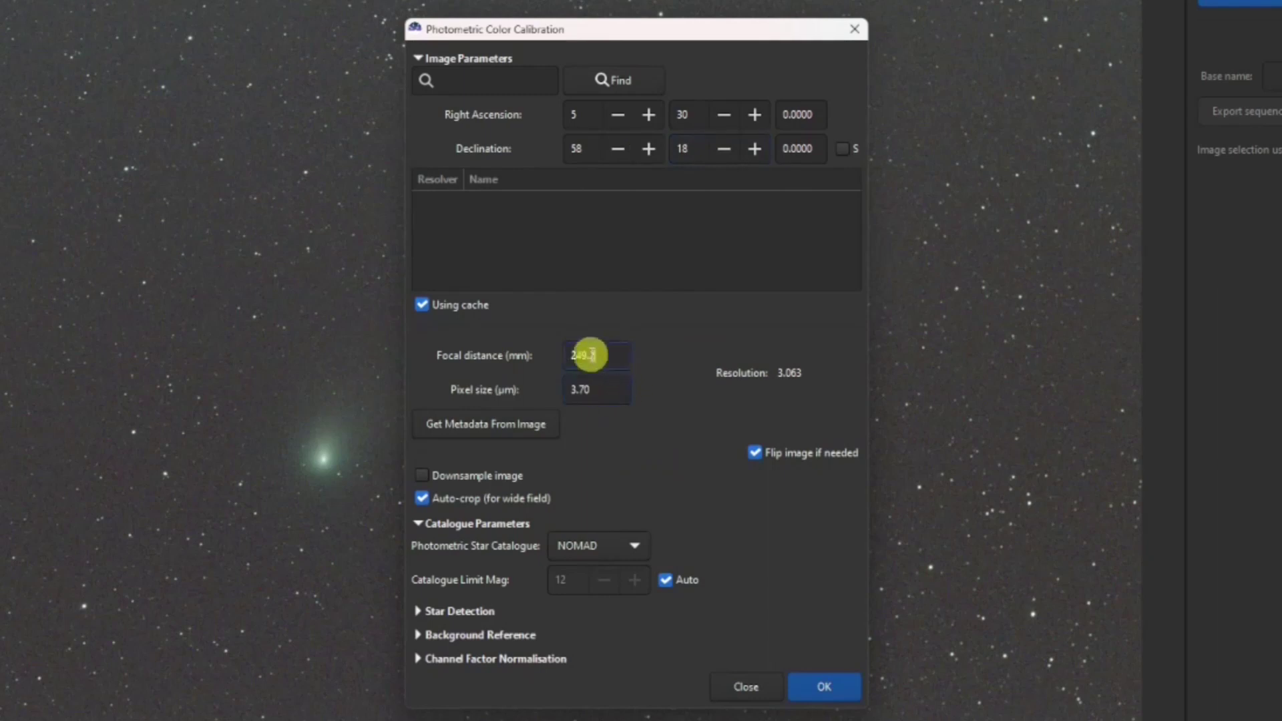
{"action": "type", "text": "250"}
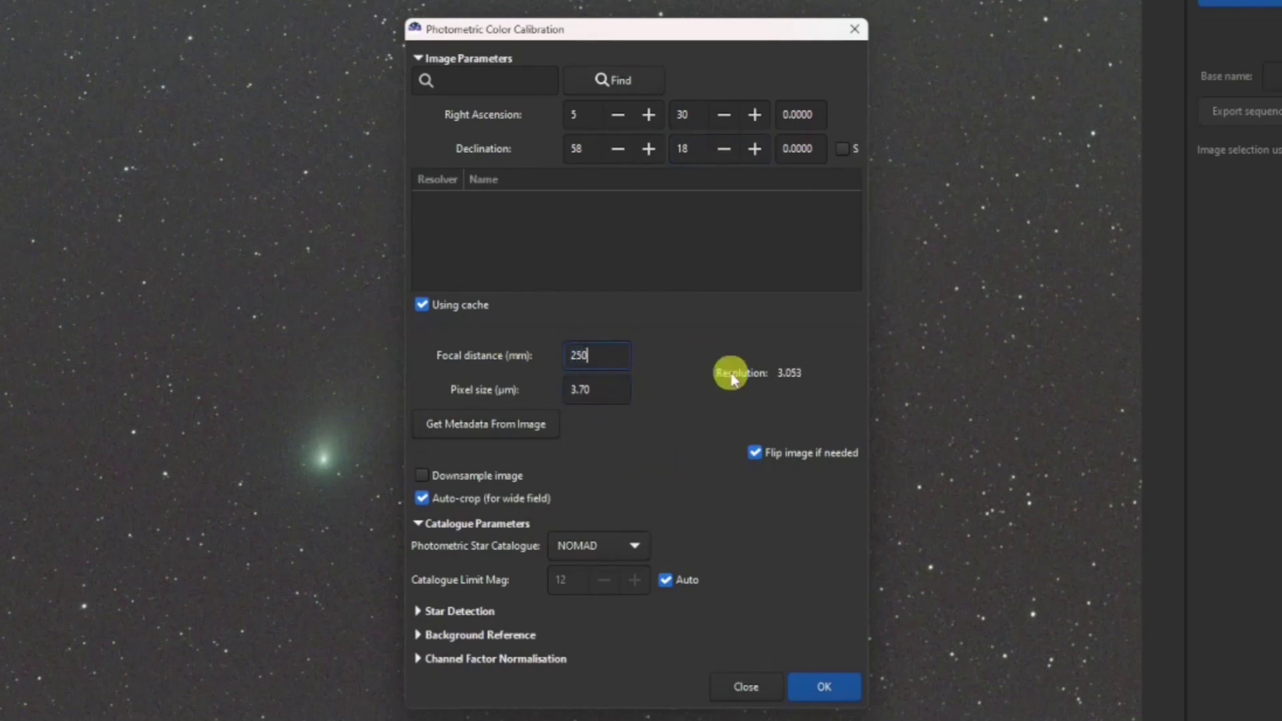
{"action": "left_click", "coordinate": [605, 390]}
{"action": "left_click_drag", "start_coordinate": [607, 389], "coordinate": [544, 381]}
{"action": "left_click", "coordinate": [626, 394]}
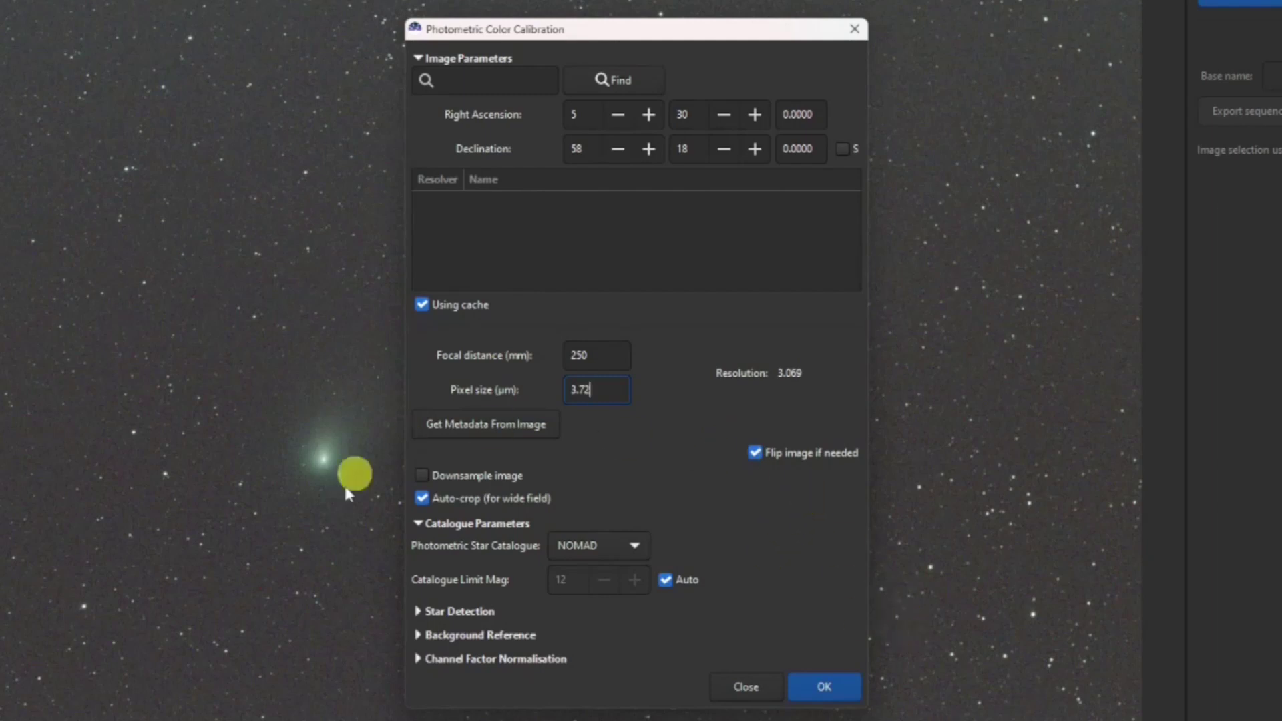
- Run the photometric color calibration on the frame, close the dialog and save the calibrated FITS image
{"action": "left_click", "coordinate": [826, 688]}
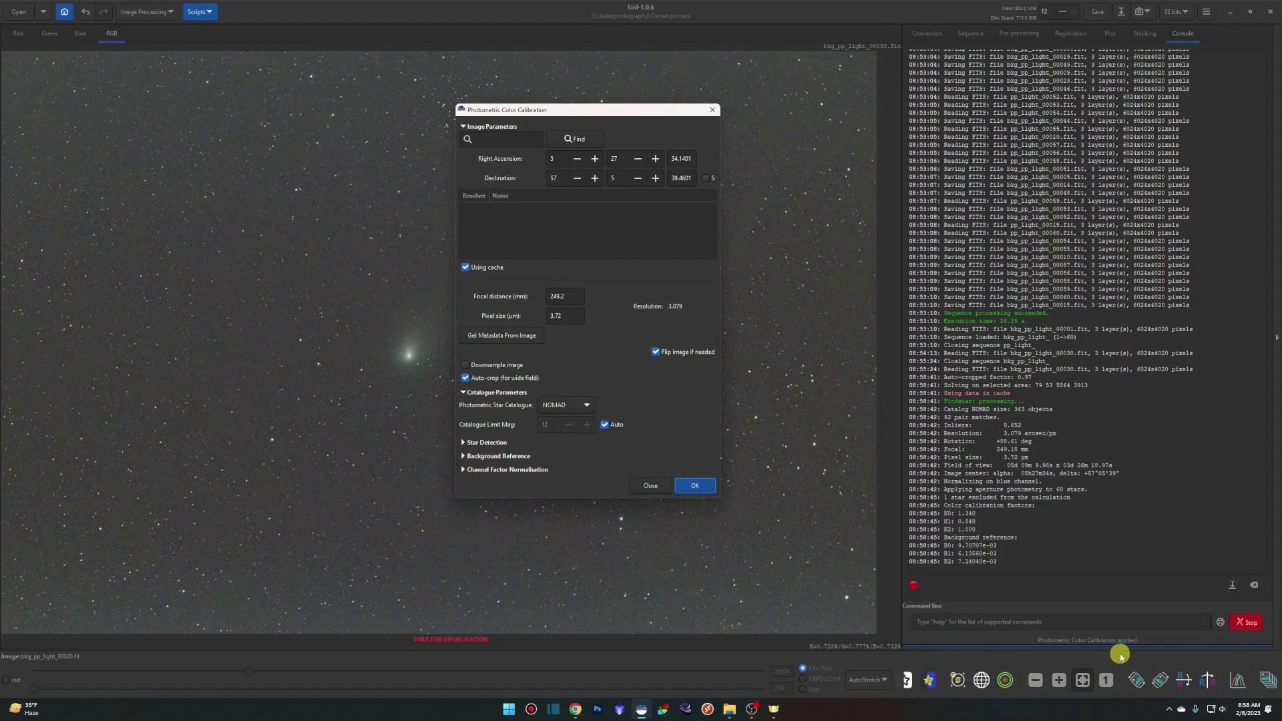
{"action": "left_click", "coordinate": [648, 488]}
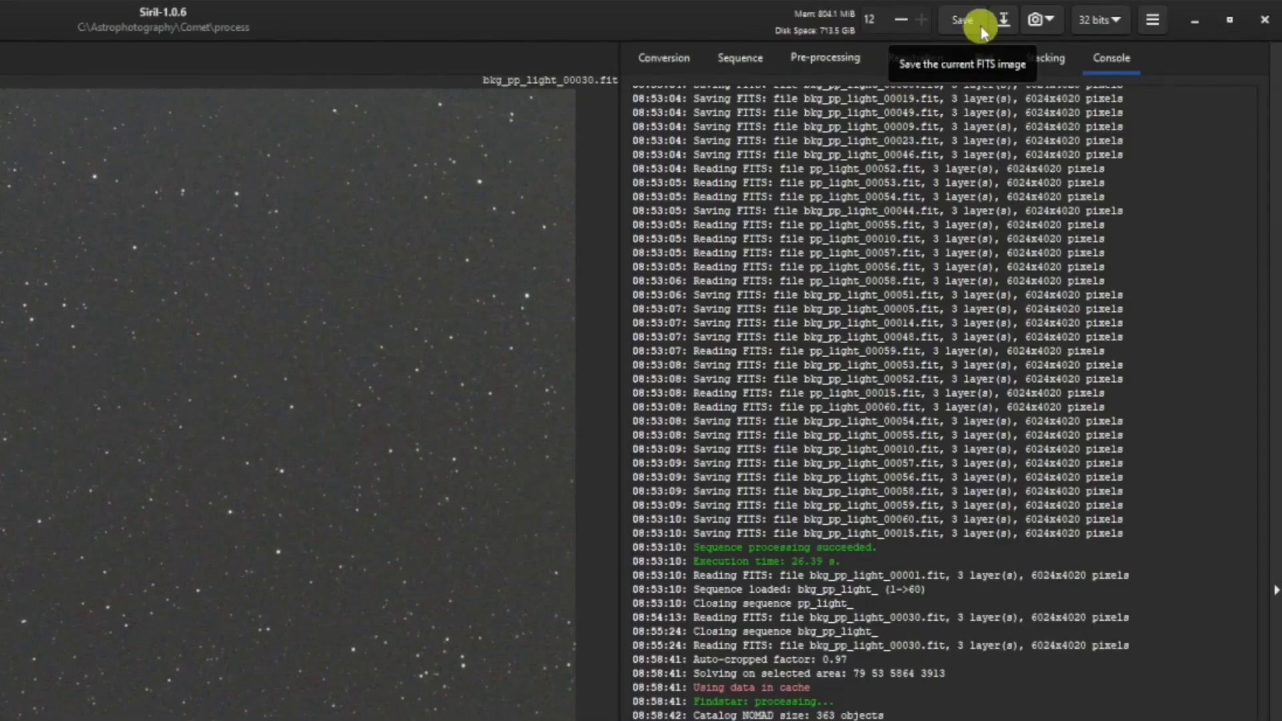
{"action": "left_click", "coordinate": [980, 30]}
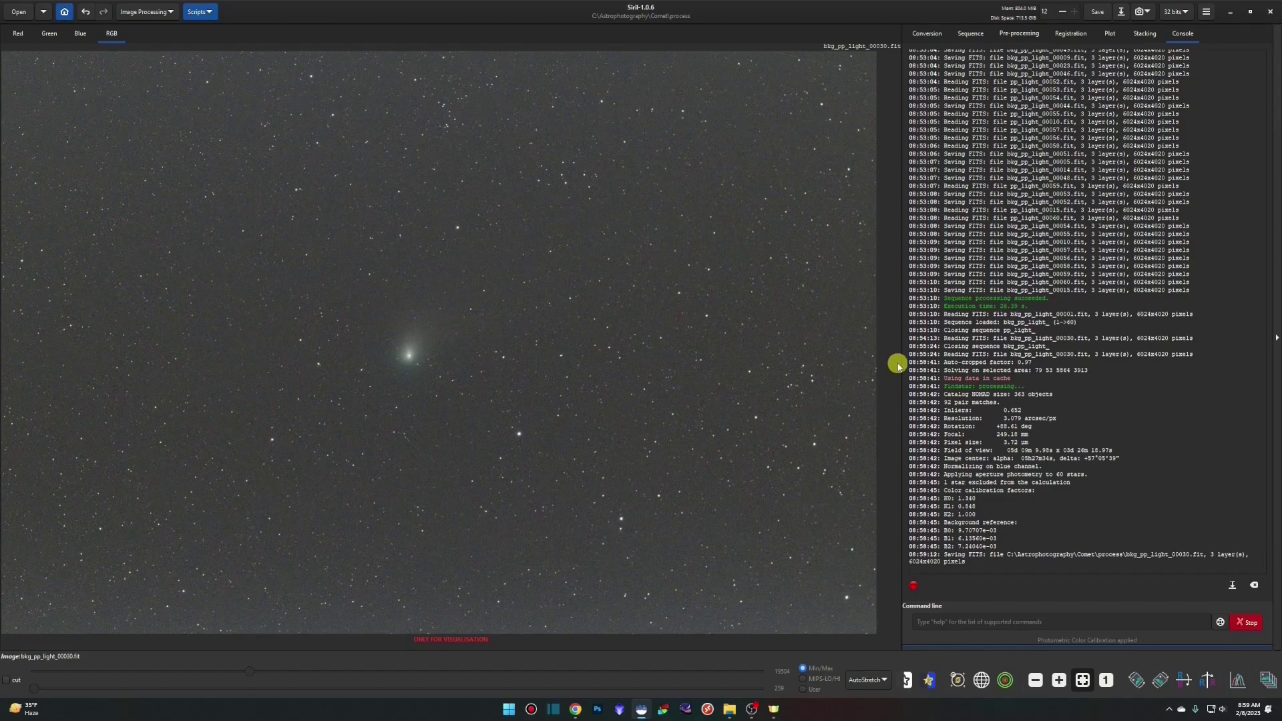
- Load the background-extracted sequence bkg_pp_light_.seq
{"action": "left_click", "coordinate": [982, 37]}
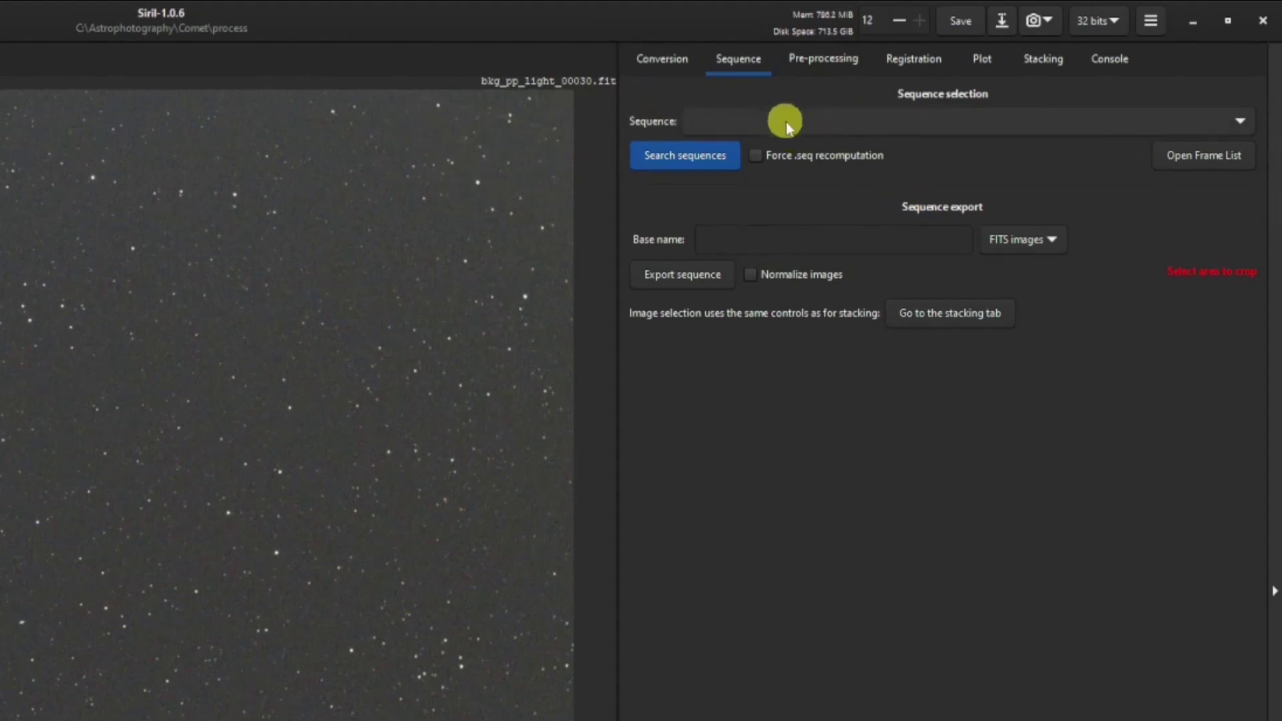
{"action": "left_click", "coordinate": [821, 124]}
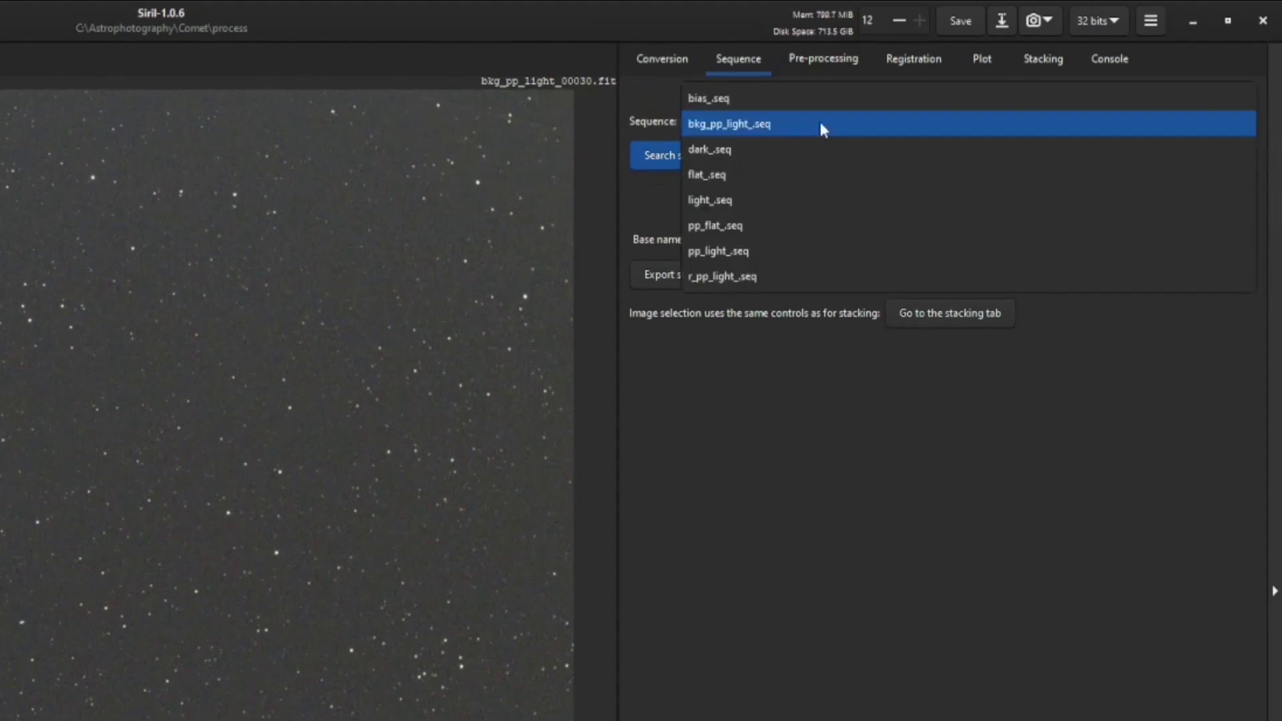
{"action": "left_click", "coordinate": [770, 124]}
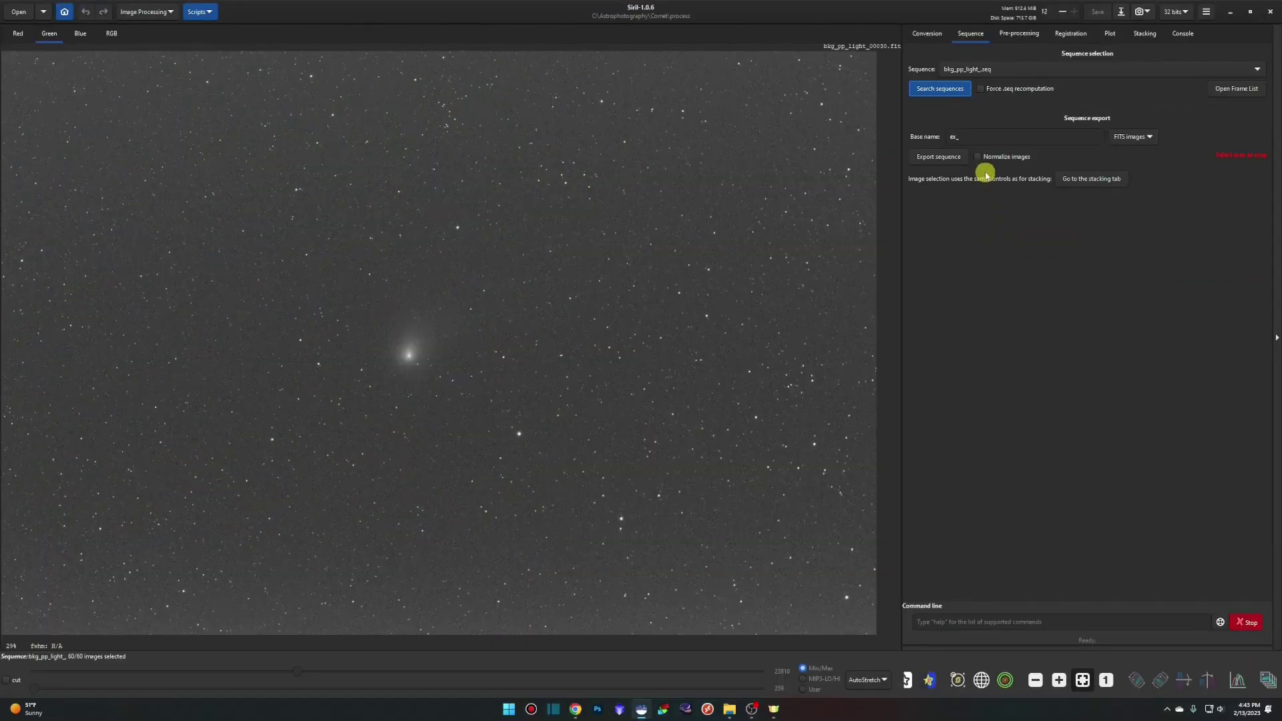
- Switch the image display to Linear and auto-stretch the frame with the Histogram Transformation
{"action": "left_click", "coordinate": [869, 679]}
{"action": "left_click", "coordinate": [867, 587]}
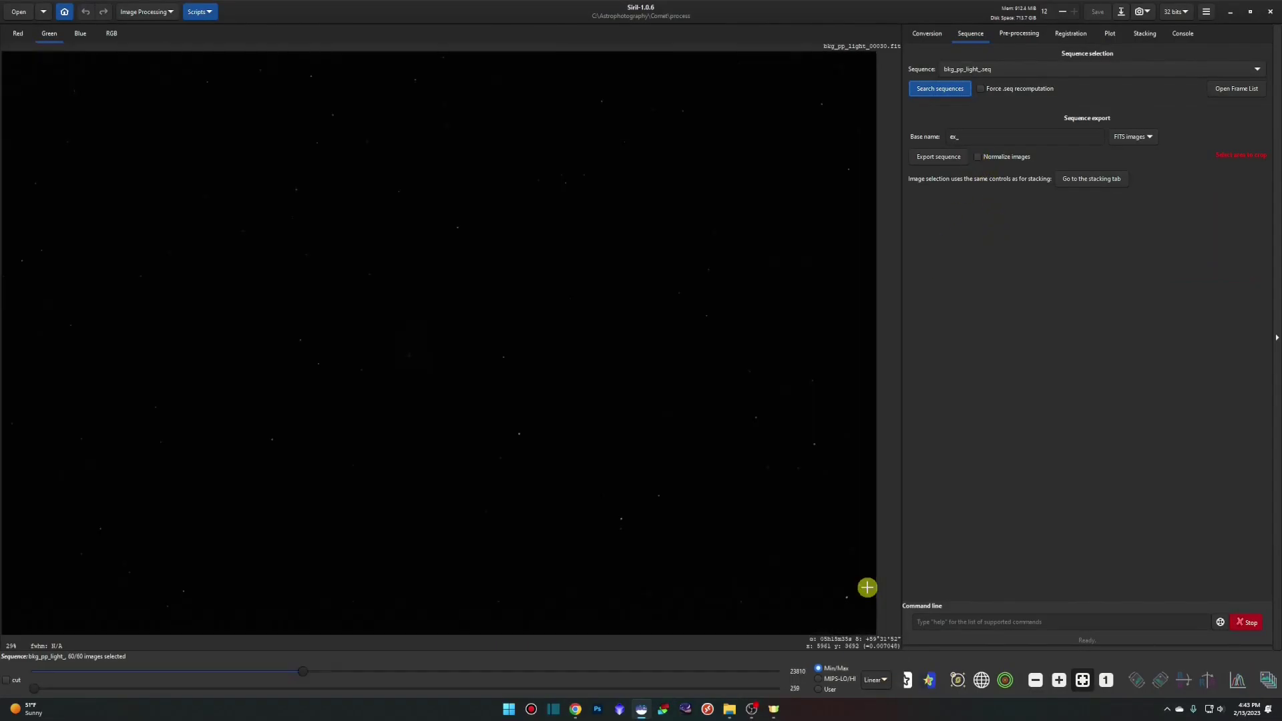
{"action": "left_click", "coordinate": [1238, 683]}
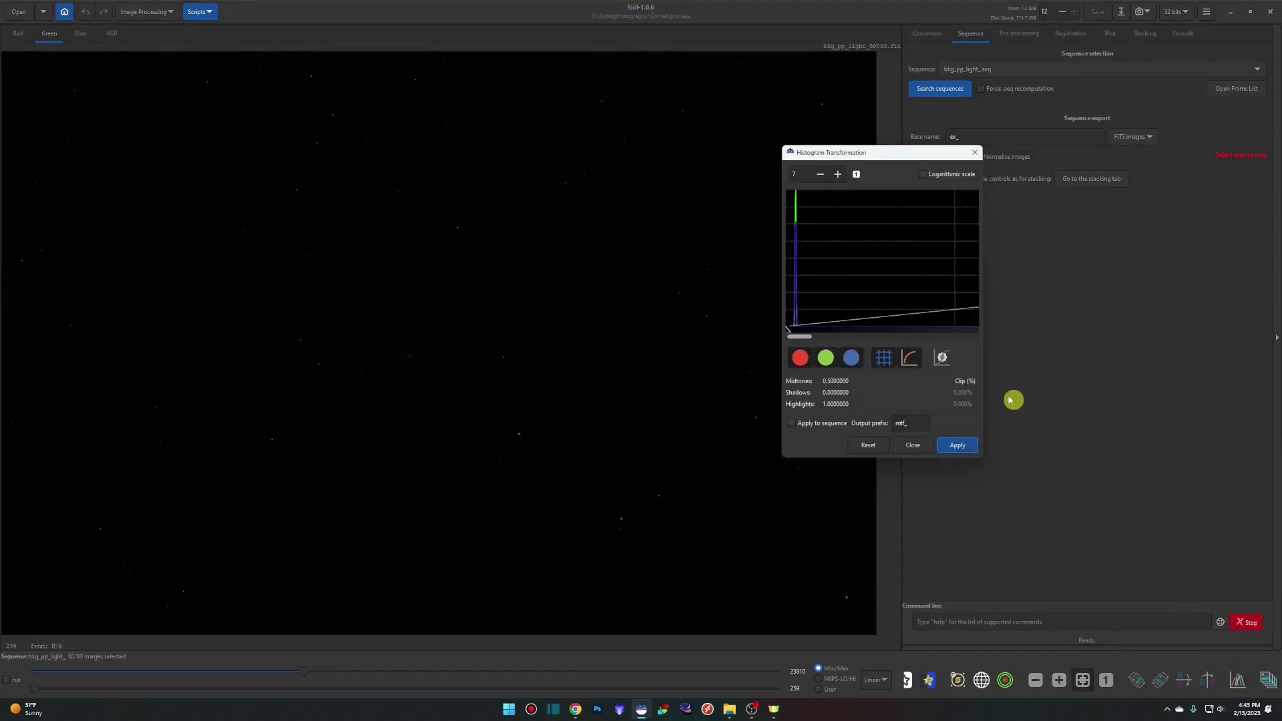
{"action": "left_click", "coordinate": [944, 359]}
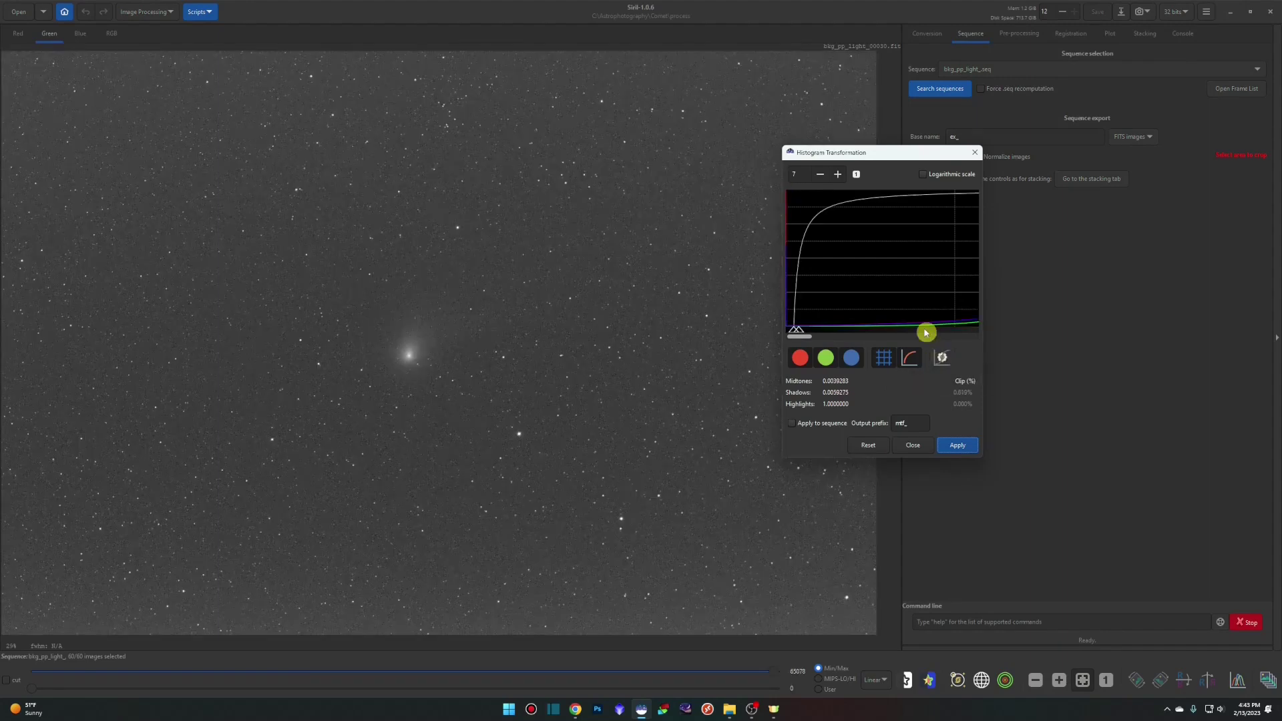
- Soften the stretch by raising the histogram's midtones to about 0.0084
{"action": "left_click", "coordinate": [838, 176]}
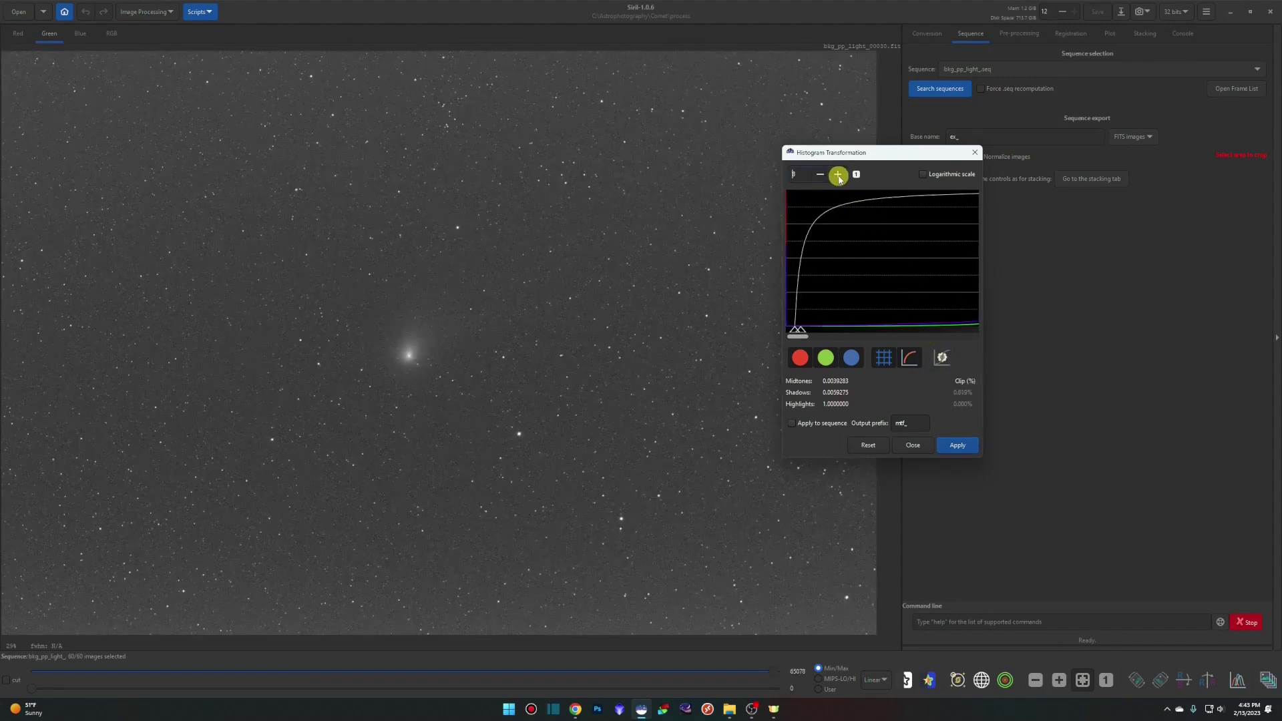
{"action": "left_click_drag", "start_coordinate": [842, 159], "coordinate": [812, 164]}
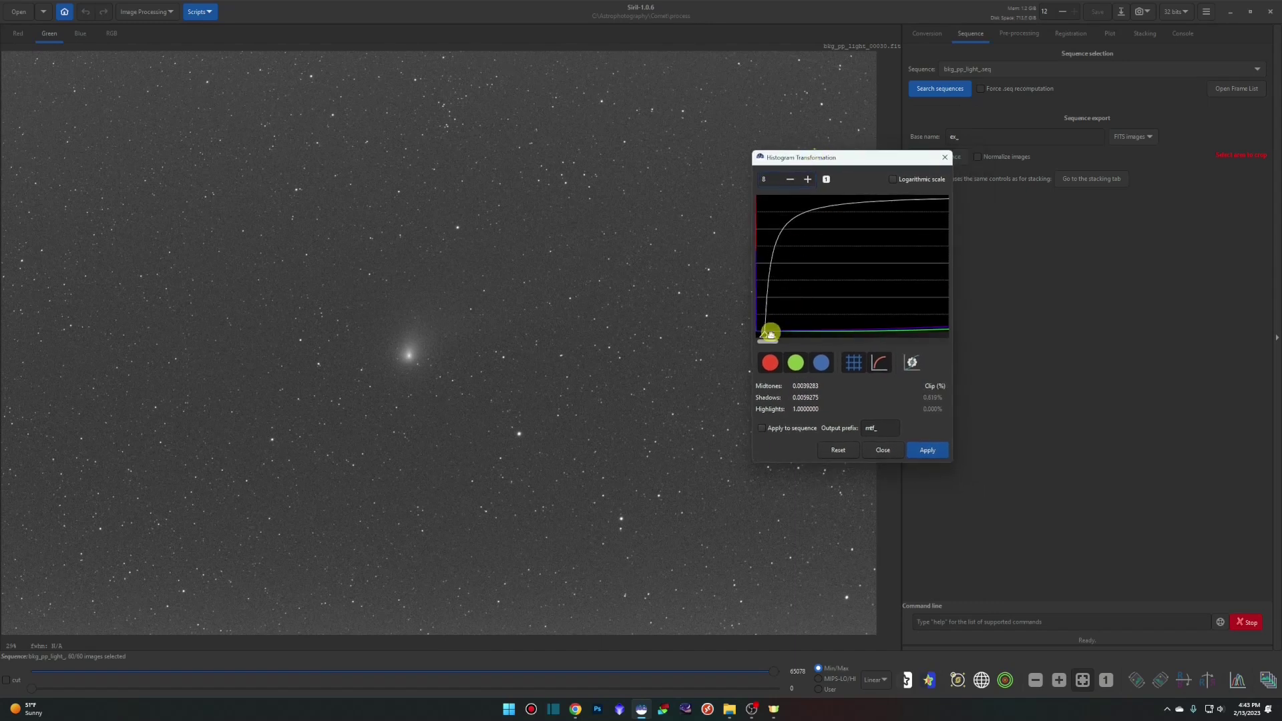
{"action": "left_click_drag", "start_coordinate": [770, 332], "coordinate": [777, 335]}
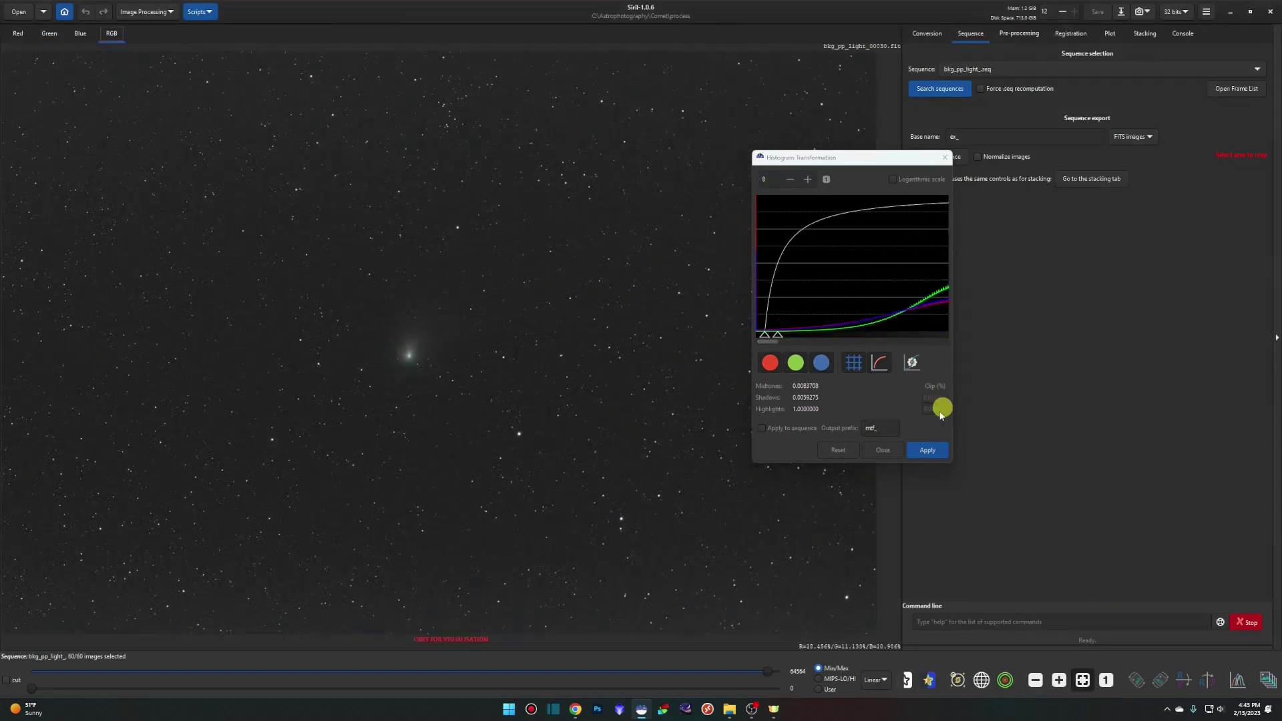
- Apply the histogram transformation to the whole sequence with the output prefix mtf_
{"action": "left_click", "coordinate": [763, 431]}
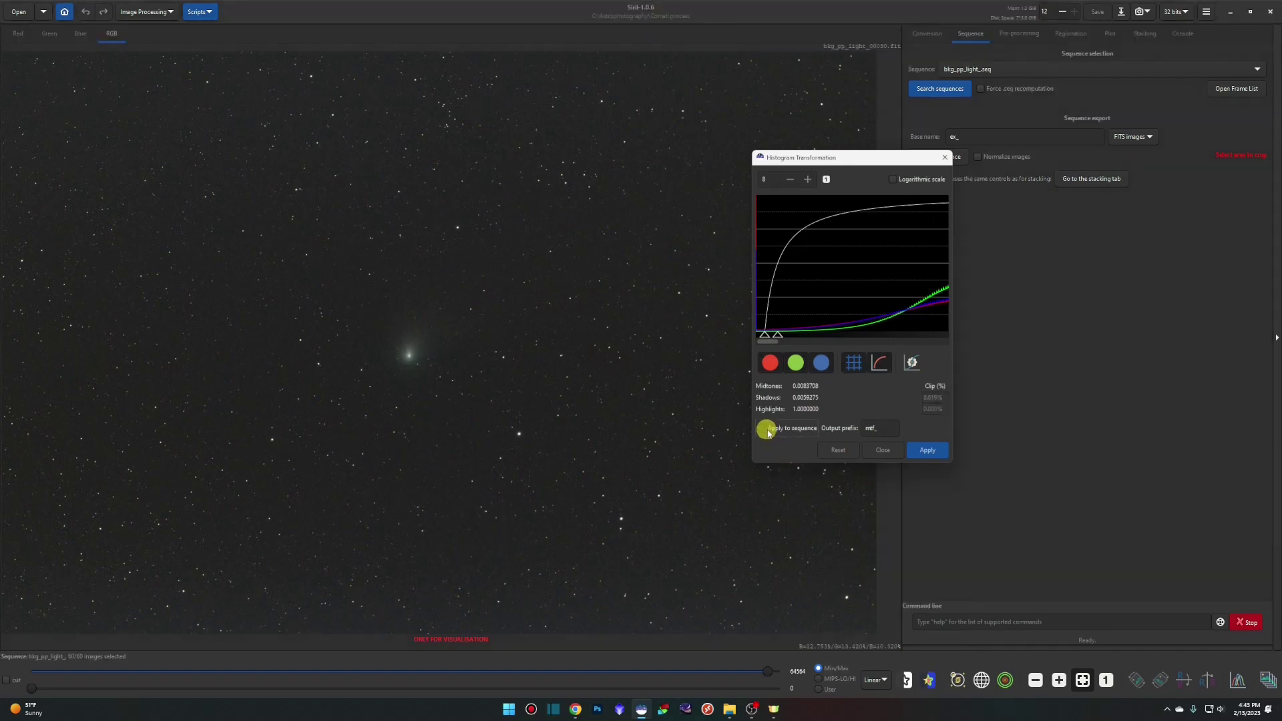
{"action": "left_click", "coordinate": [882, 428]}
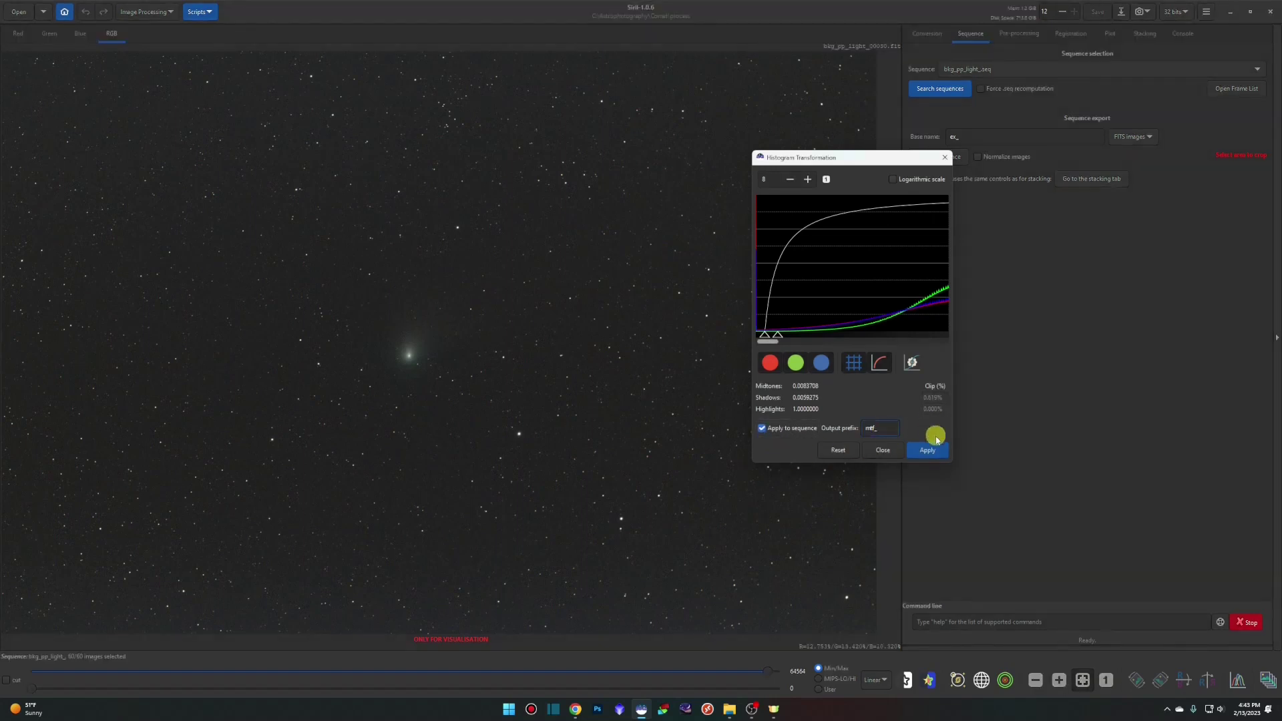
{"action": "left_click", "coordinate": [936, 452]}
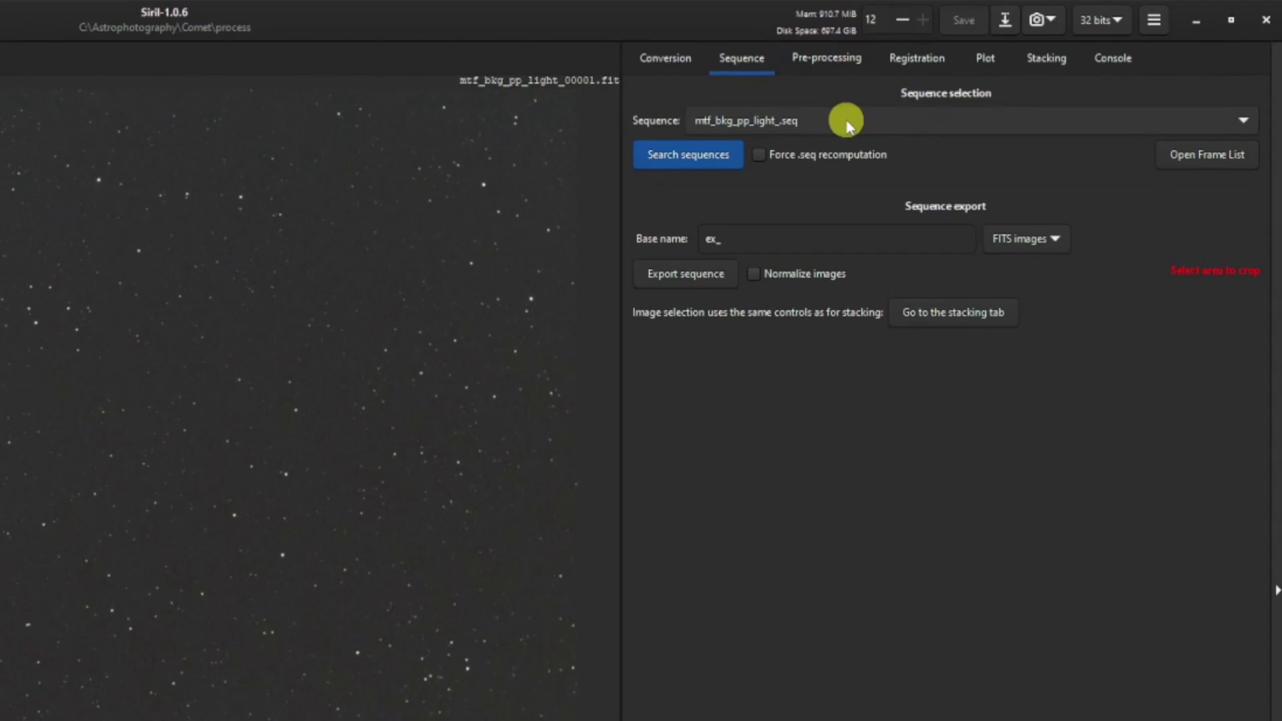
- Choose Comet/Asteroid Registration as the registration method for the stretched sequence
{"action": "left_click", "coordinate": [920, 60]}
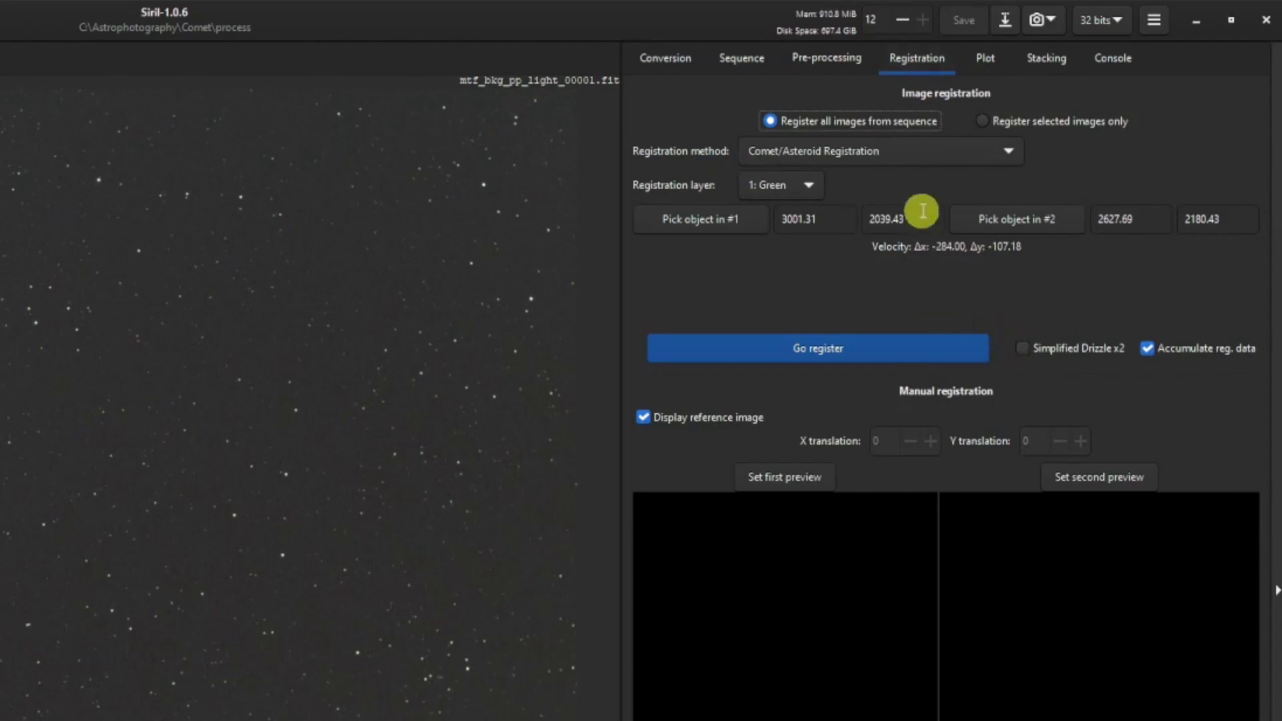
{"action": "left_click", "coordinate": [915, 152]}
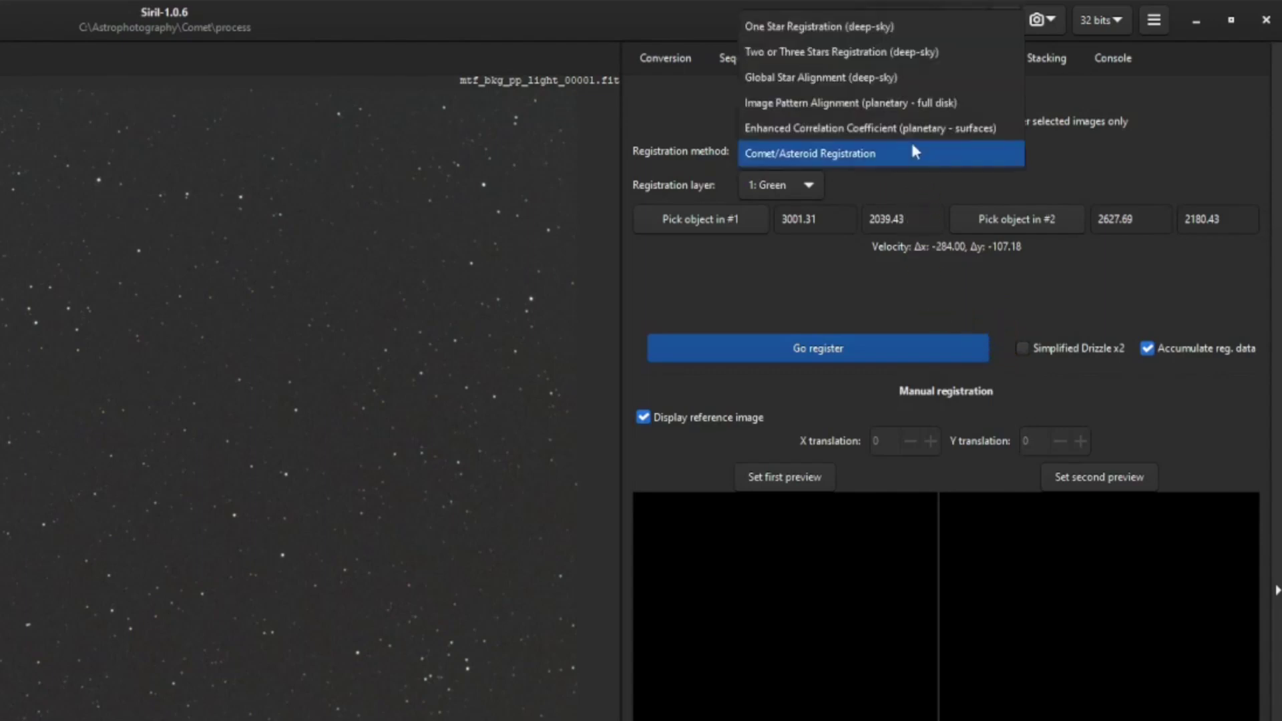
{"action": "left_click", "coordinate": [880, 155]}
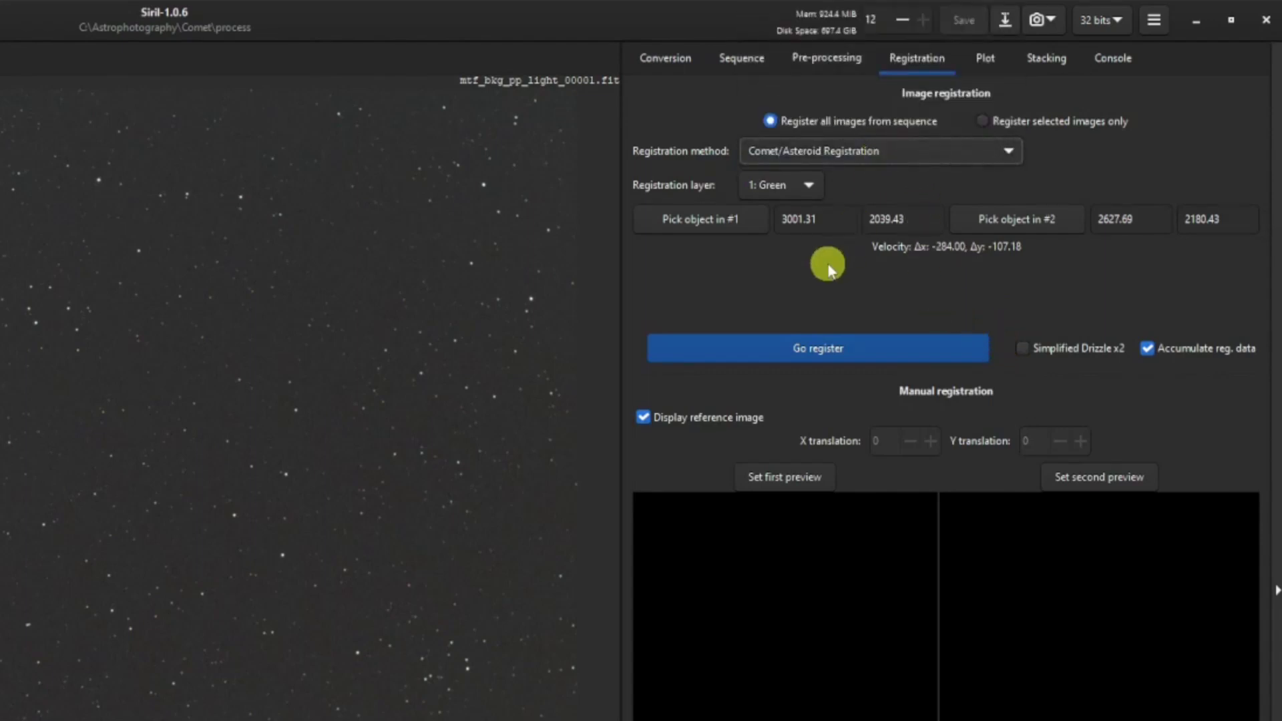
- Check in the frame list which frame of the mtf_bkg_pp_light_ sequence is loaded, and close the list
{"action": "left_click", "coordinate": [746, 60]}
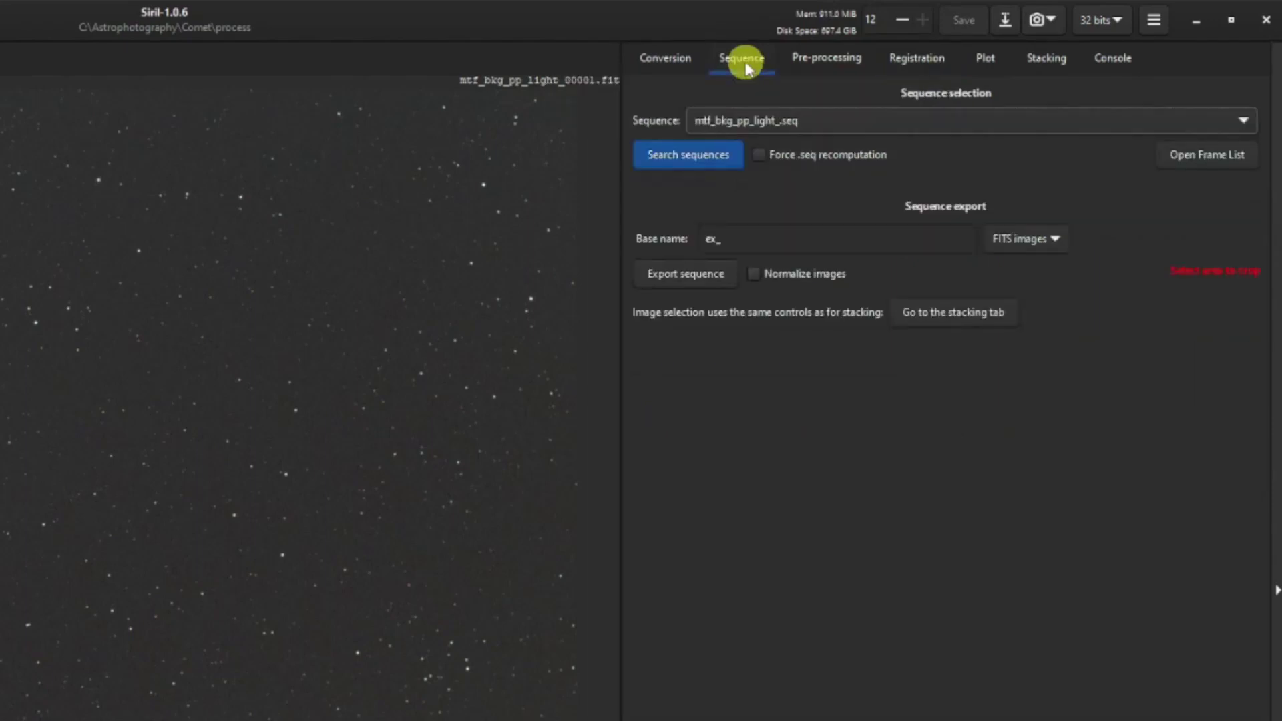
{"action": "left_click", "coordinate": [1190, 160]}
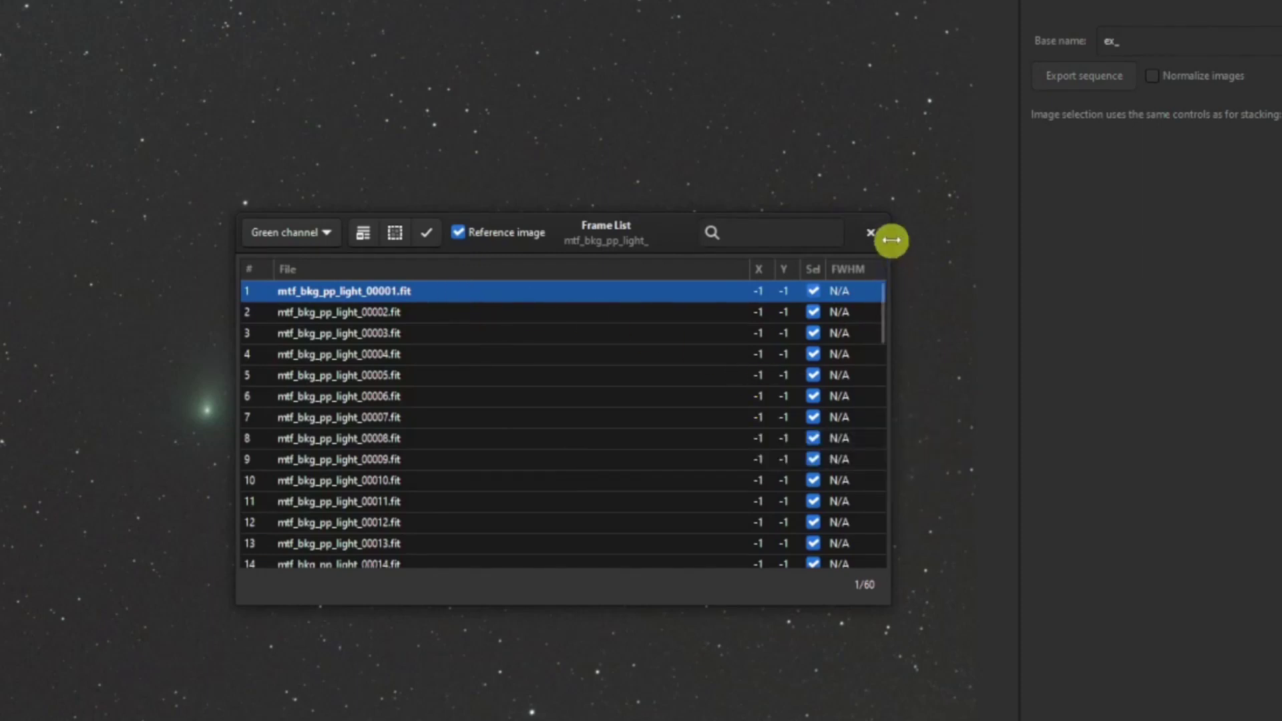
{"action": "left_click", "coordinate": [871, 235]}
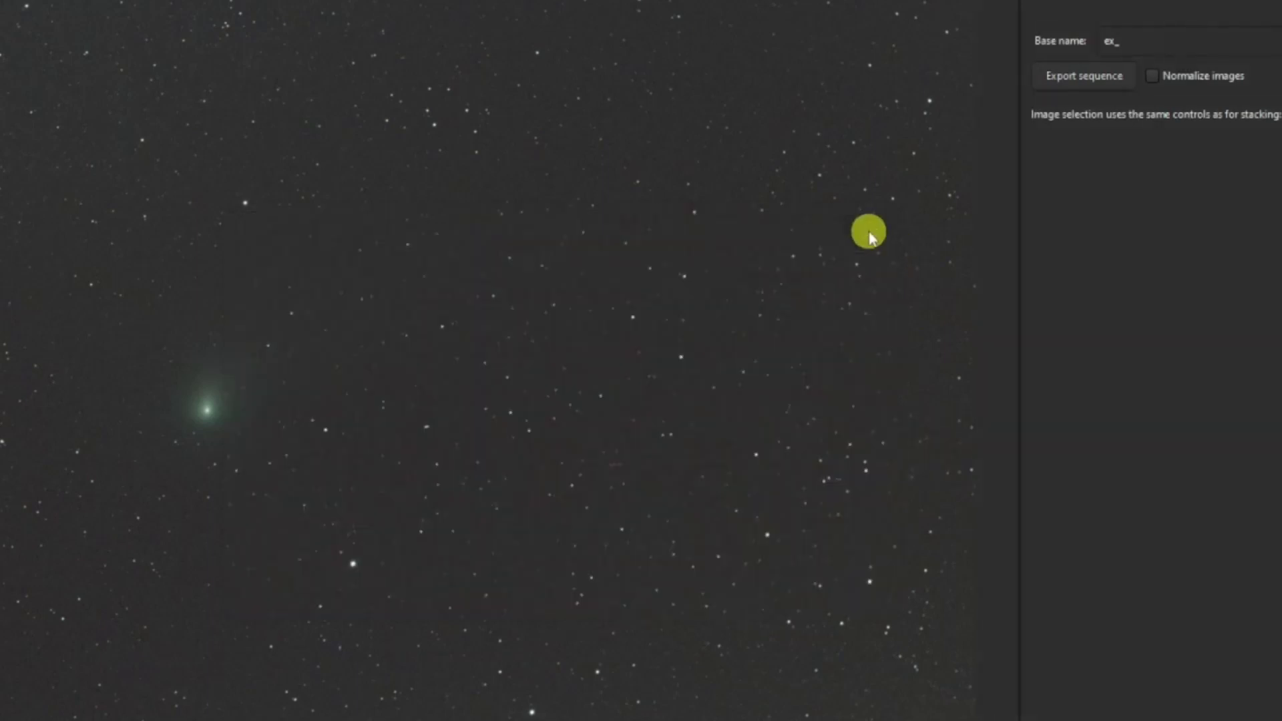
- In the green channel, draw a selection of about 93 × 79 px around the comet's nucleus and return to the registration settings
{"action": "left_click", "coordinate": [52, 35]}
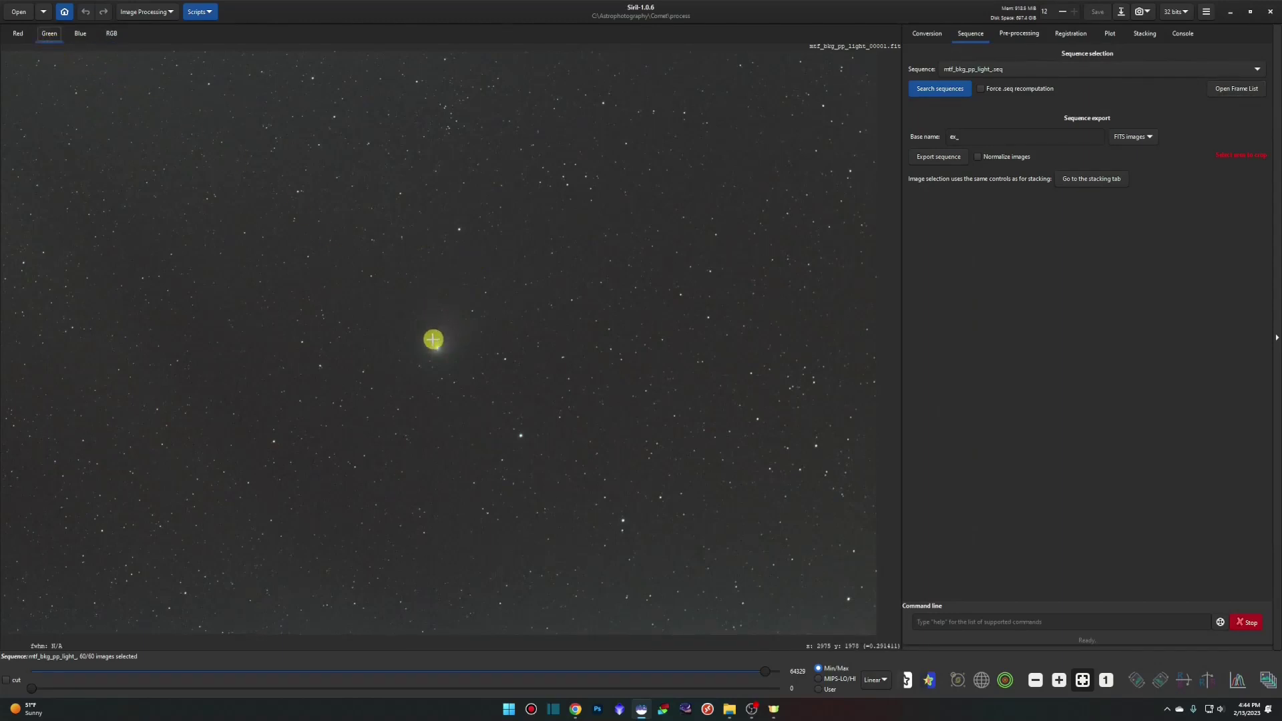
{"action": "left_click_drag", "start_coordinate": [431, 345], "coordinate": [435, 346]}
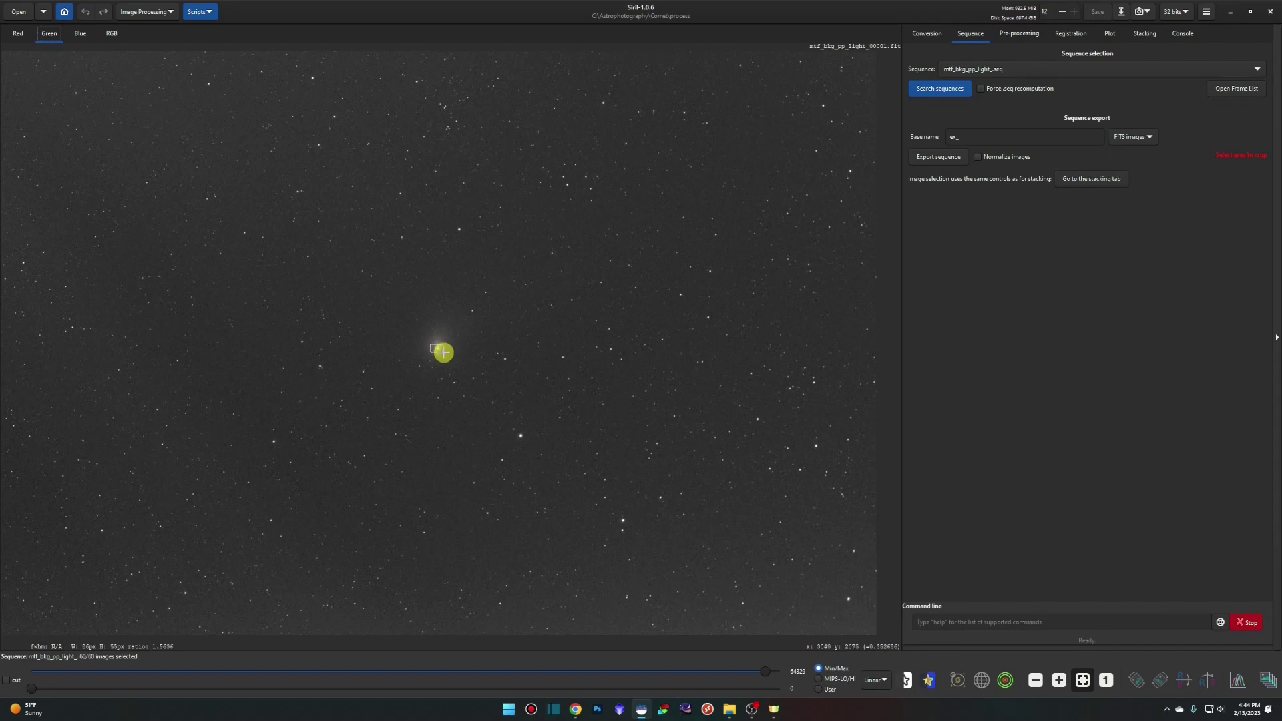
{"action": "left_click_drag", "start_coordinate": [444, 356], "coordinate": [444, 356]}
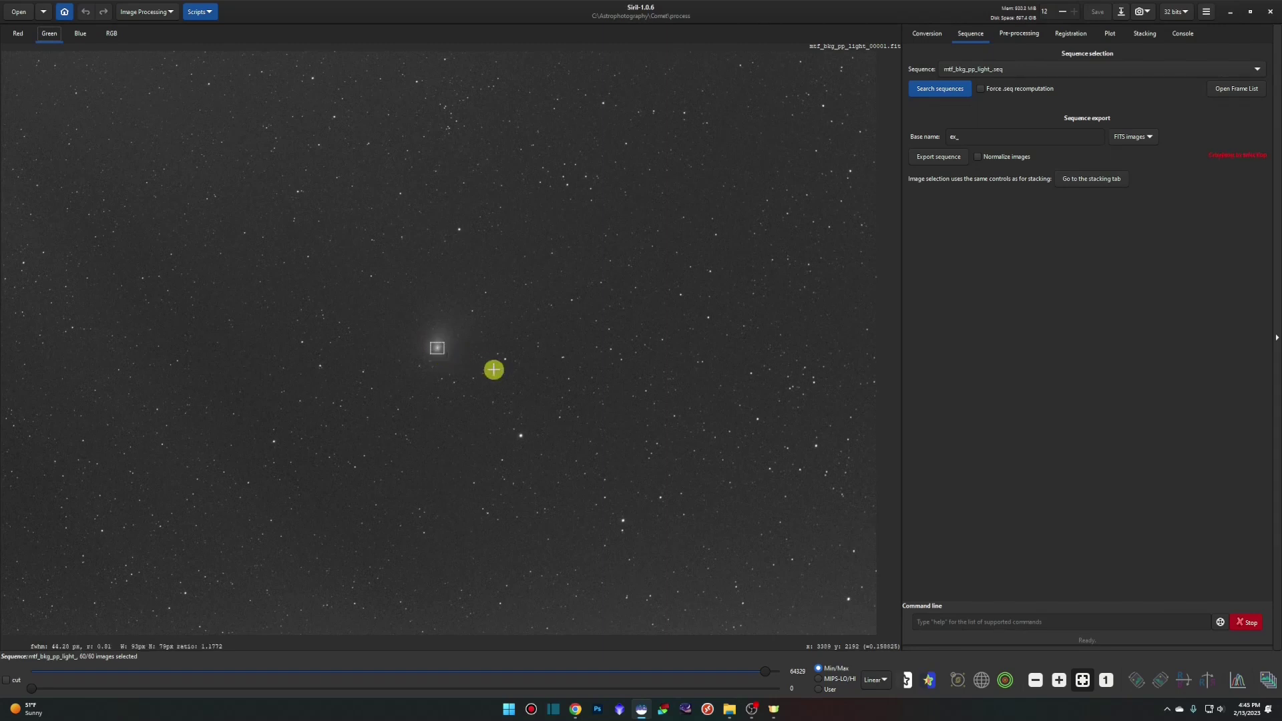
{"action": "left_click", "coordinate": [926, 71]}
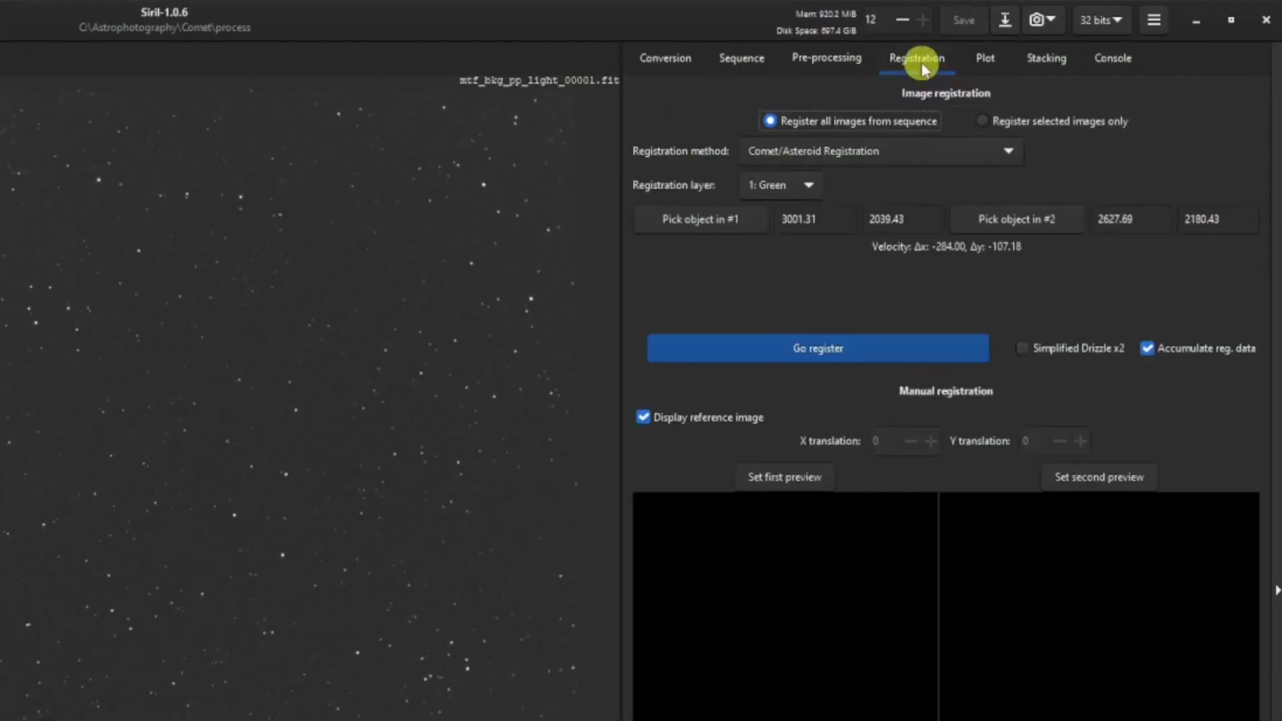
- Pick the comet as object #1 in the first frame, and load the last frame, mtf_bkg_pp_light_00060.fit, from the frame list
{"action": "left_click", "coordinate": [760, 228]}
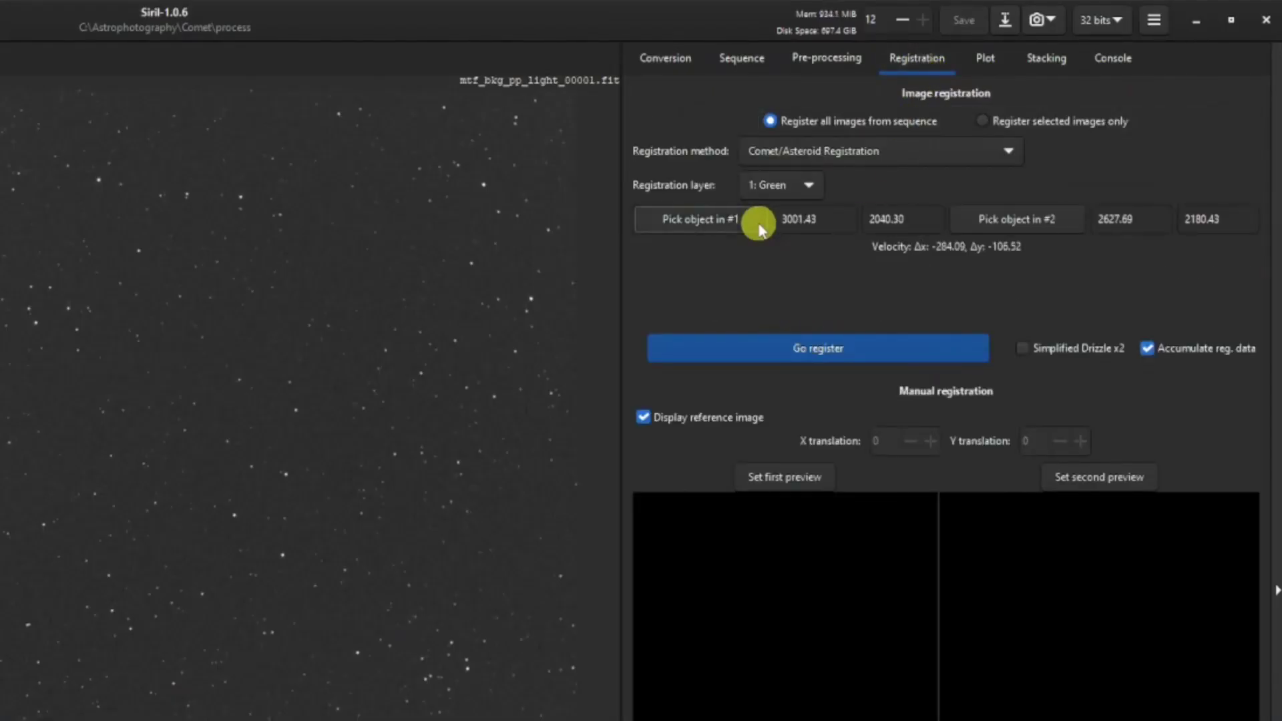
{"action": "left_click", "coordinate": [741, 60]}
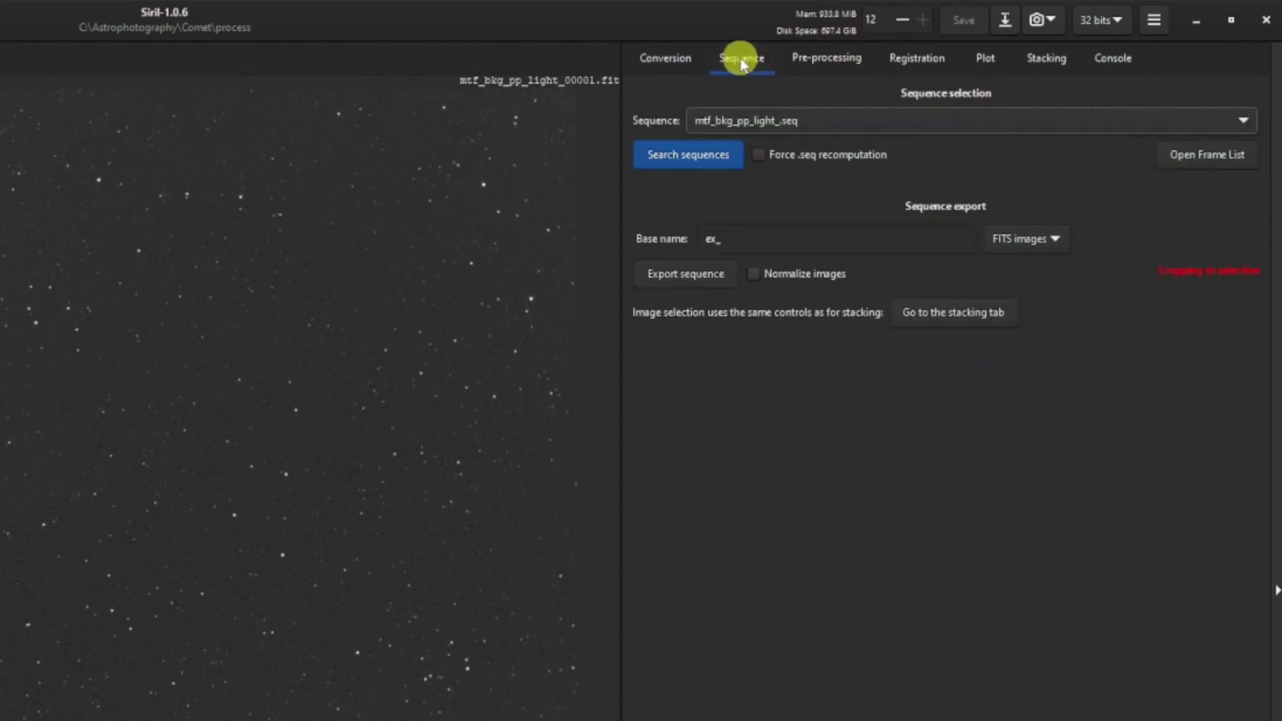
{"action": "left_click", "coordinate": [1245, 158]}
{"action": "scroll", "coordinate": [208, 604], "scroll_direction": "down", "scroll_amount": 12}
{"action": "scroll", "coordinate": [627, 392], "scroll_direction": "down", "scroll_amount": 4}
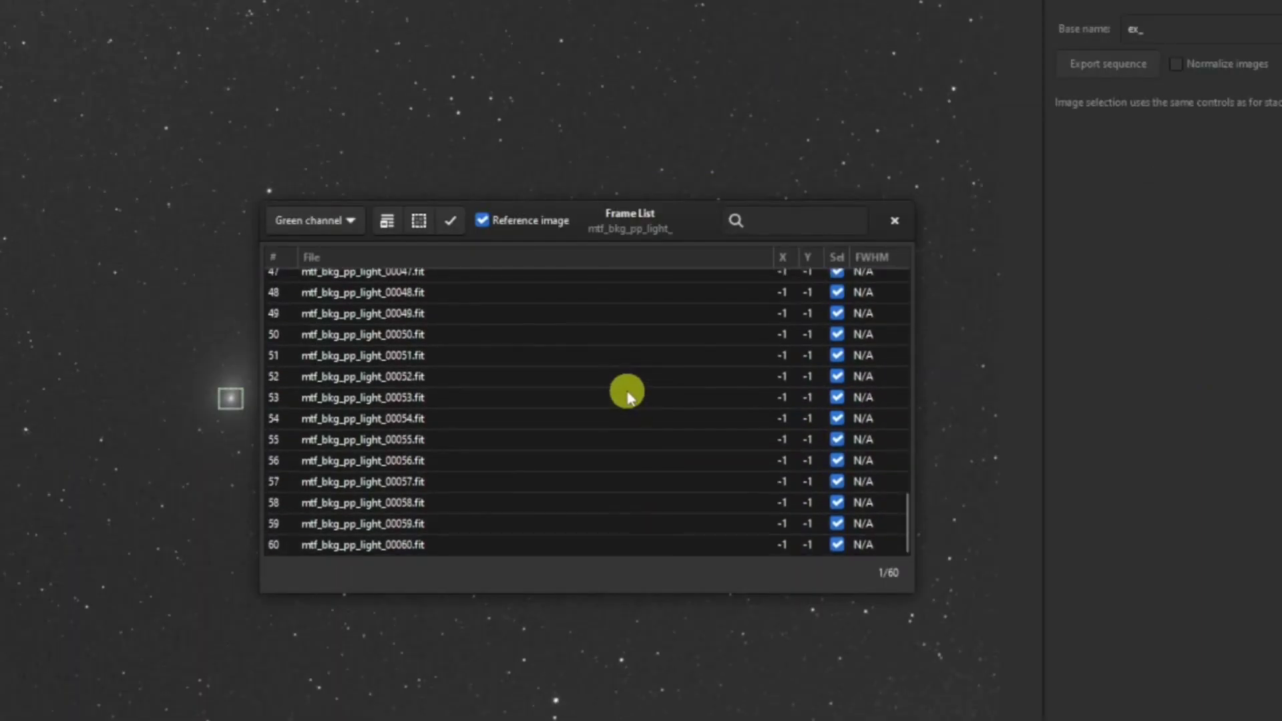
{"action": "left_click", "coordinate": [536, 544]}
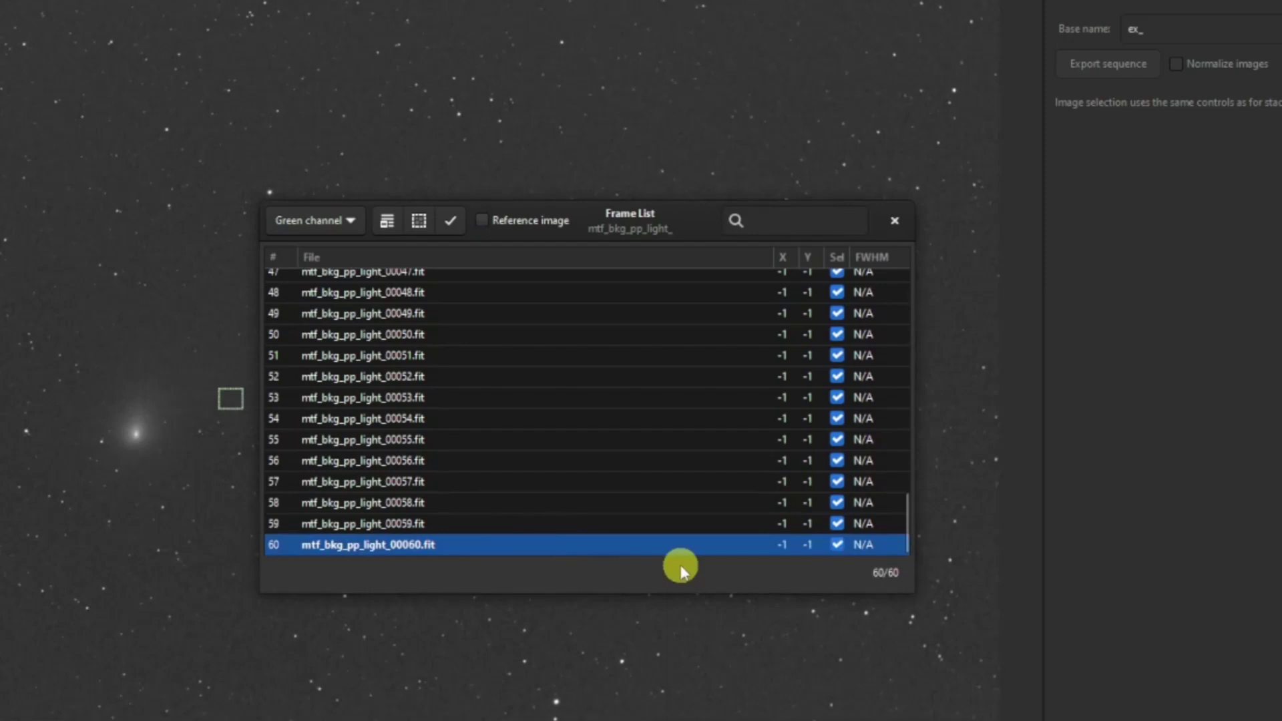
{"action": "left_click", "coordinate": [895, 223]}
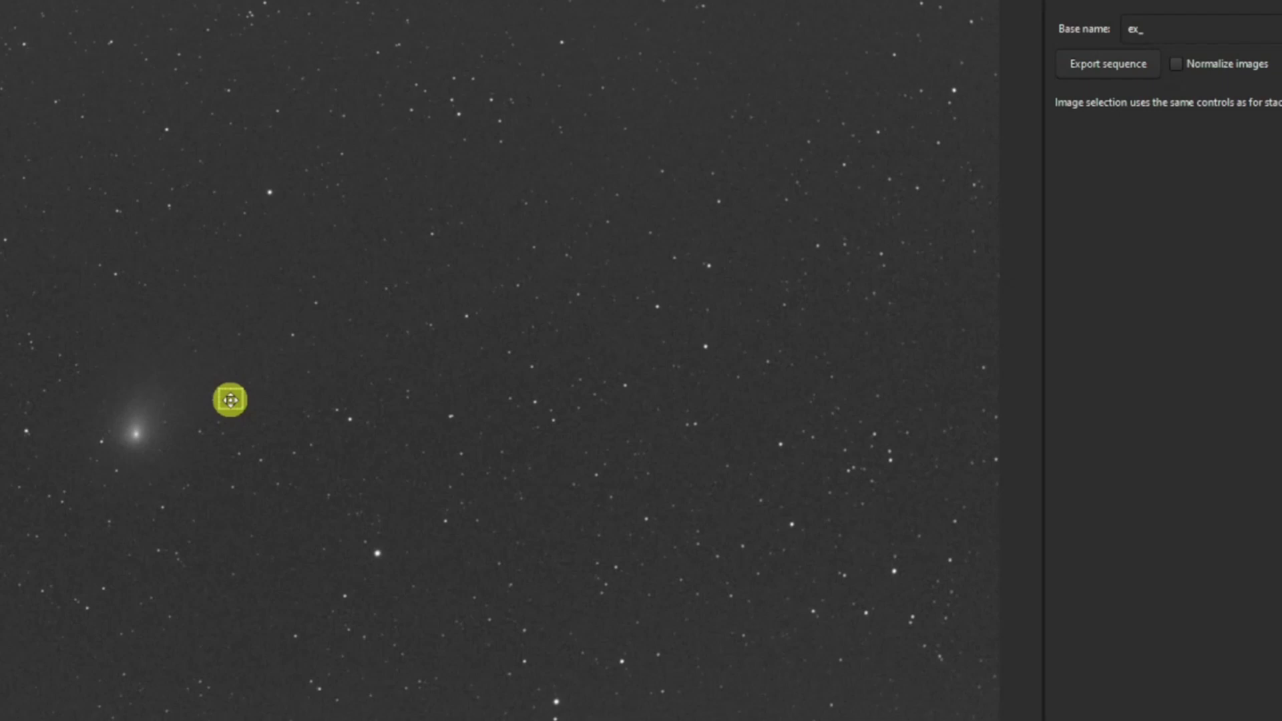
- Move the selection onto the comet's nucleus, pick it as object #2, and register all images of the sequence
{"action": "left_click_drag", "start_coordinate": [231, 400], "coordinate": [137, 439]}
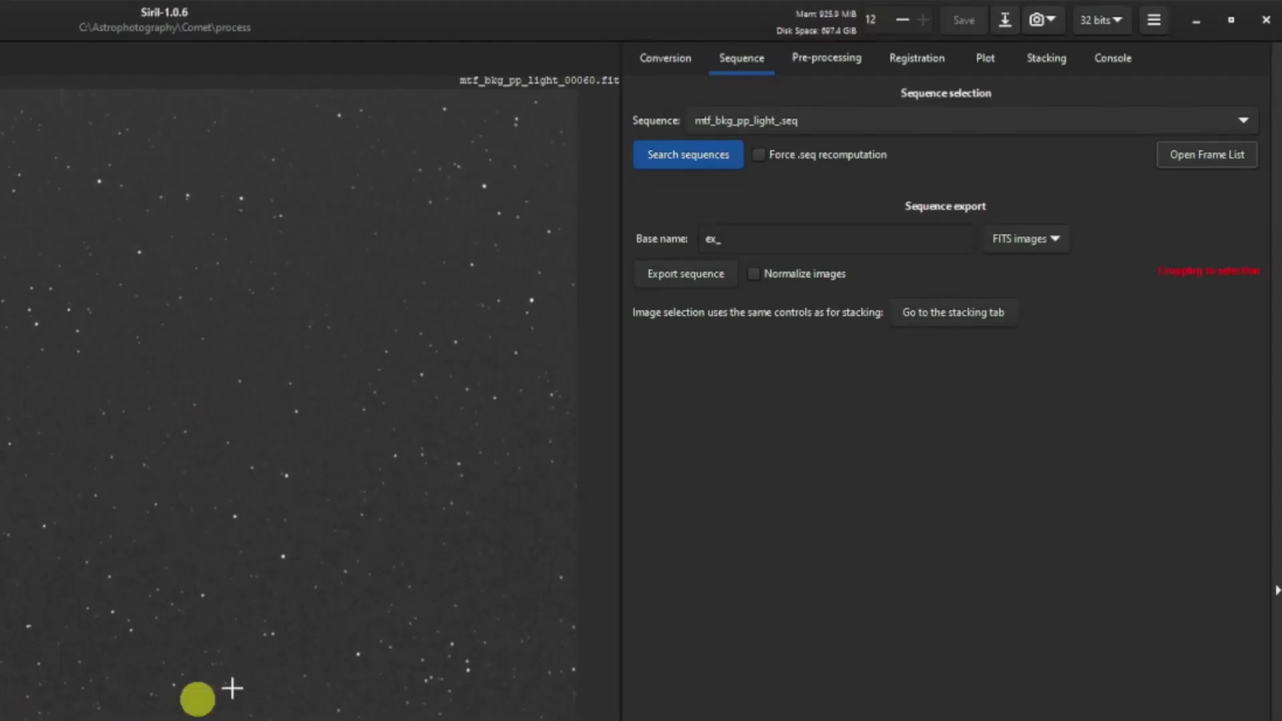
{"action": "left_click", "coordinate": [937, 67]}
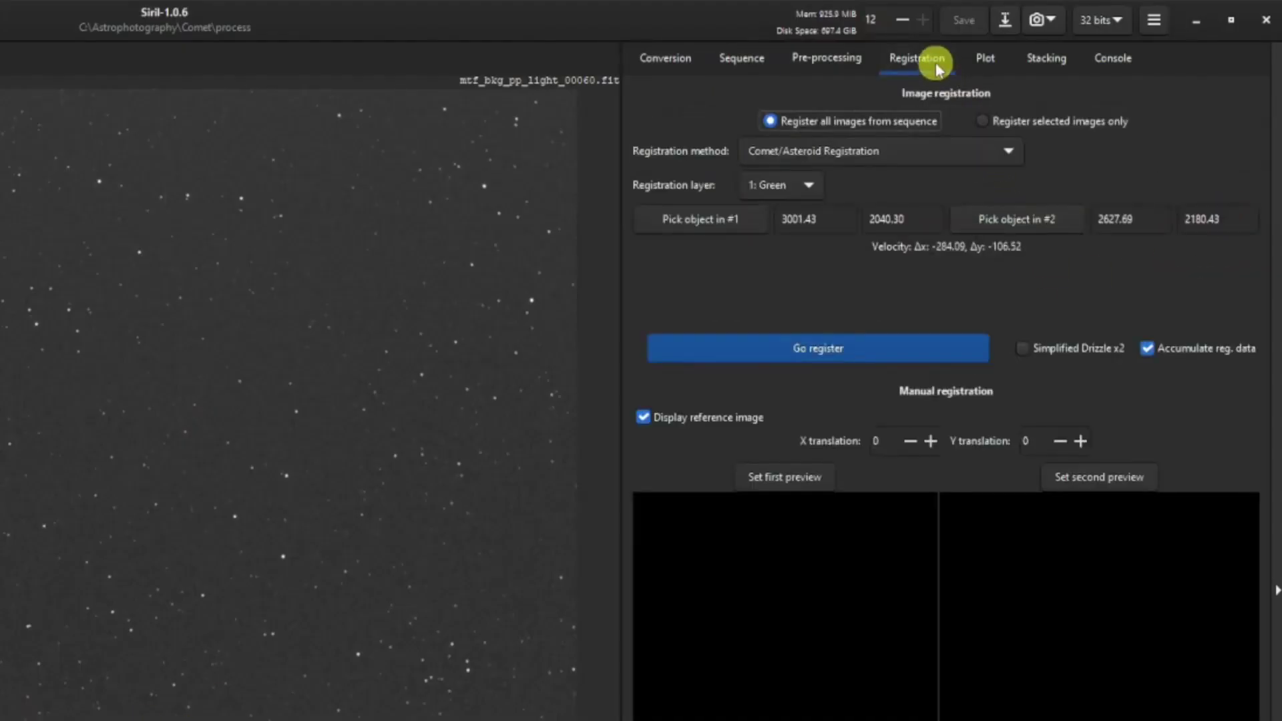
{"action": "left_click", "coordinate": [1067, 220]}
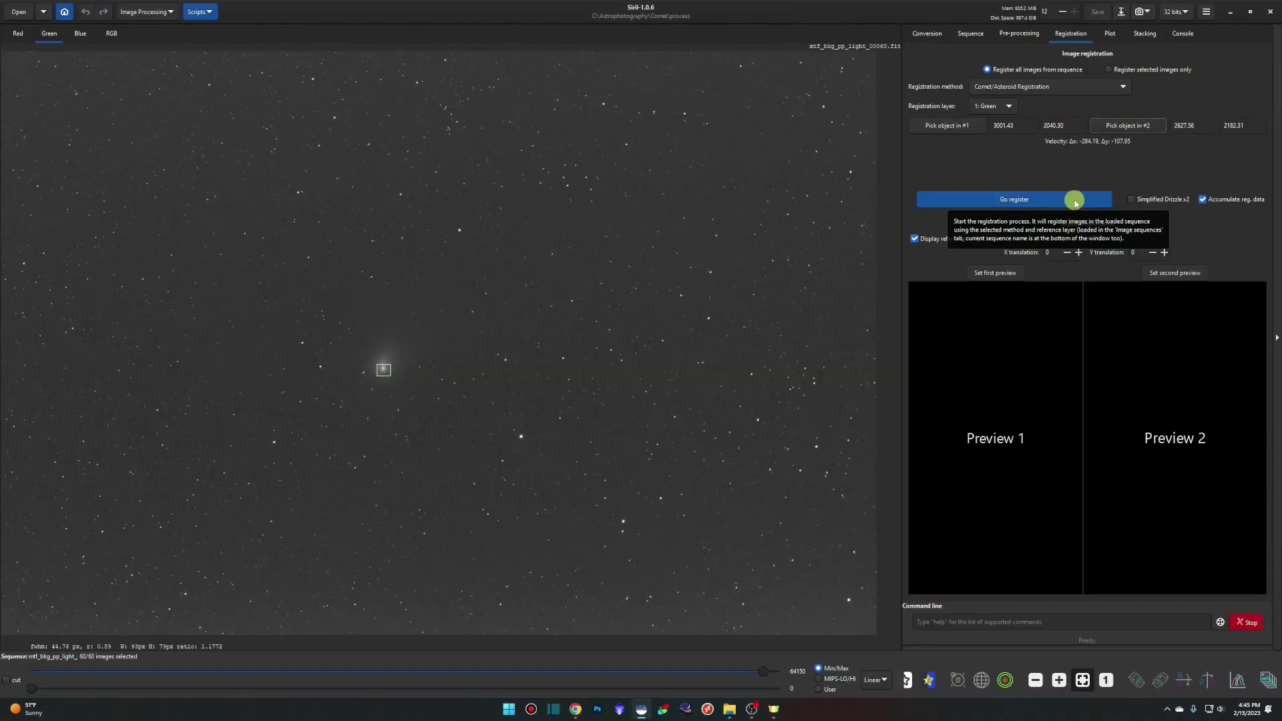
{"action": "left_click", "coordinate": [925, 351]}
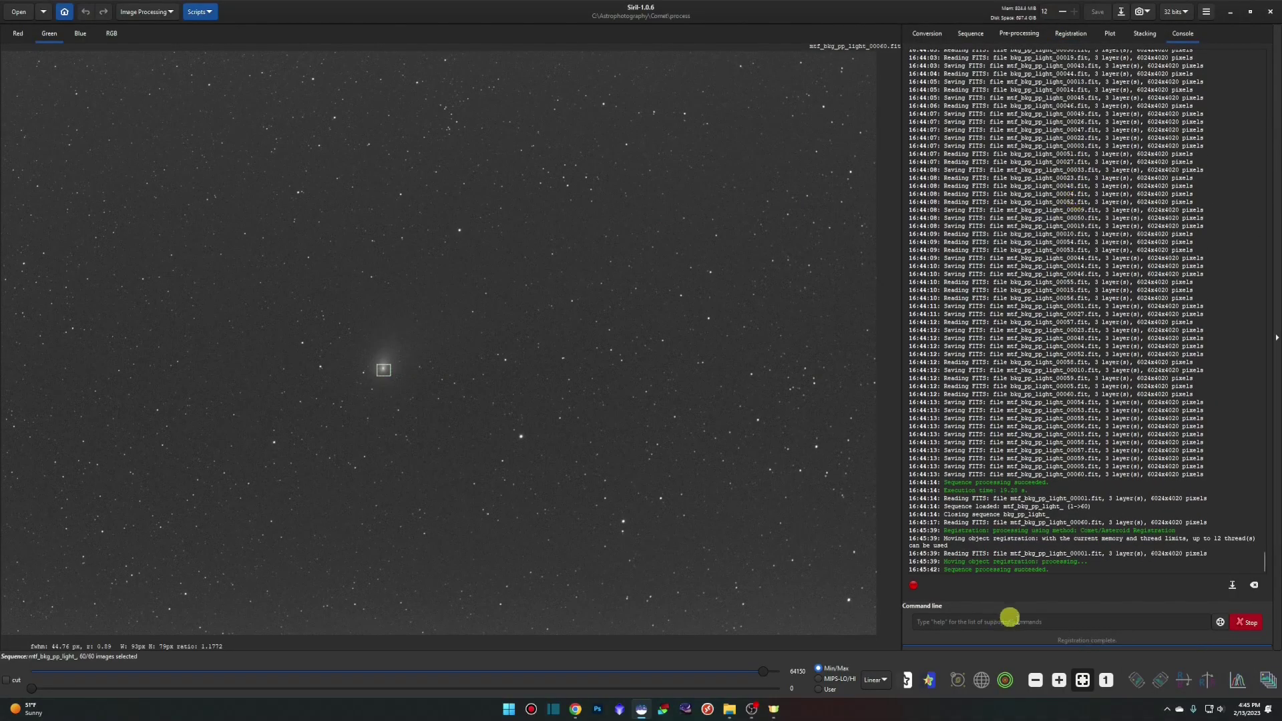
- Export the registered sequence as FITS images with the base name ex_, declining the crop to the selection
{"action": "left_click", "coordinate": [973, 35]}
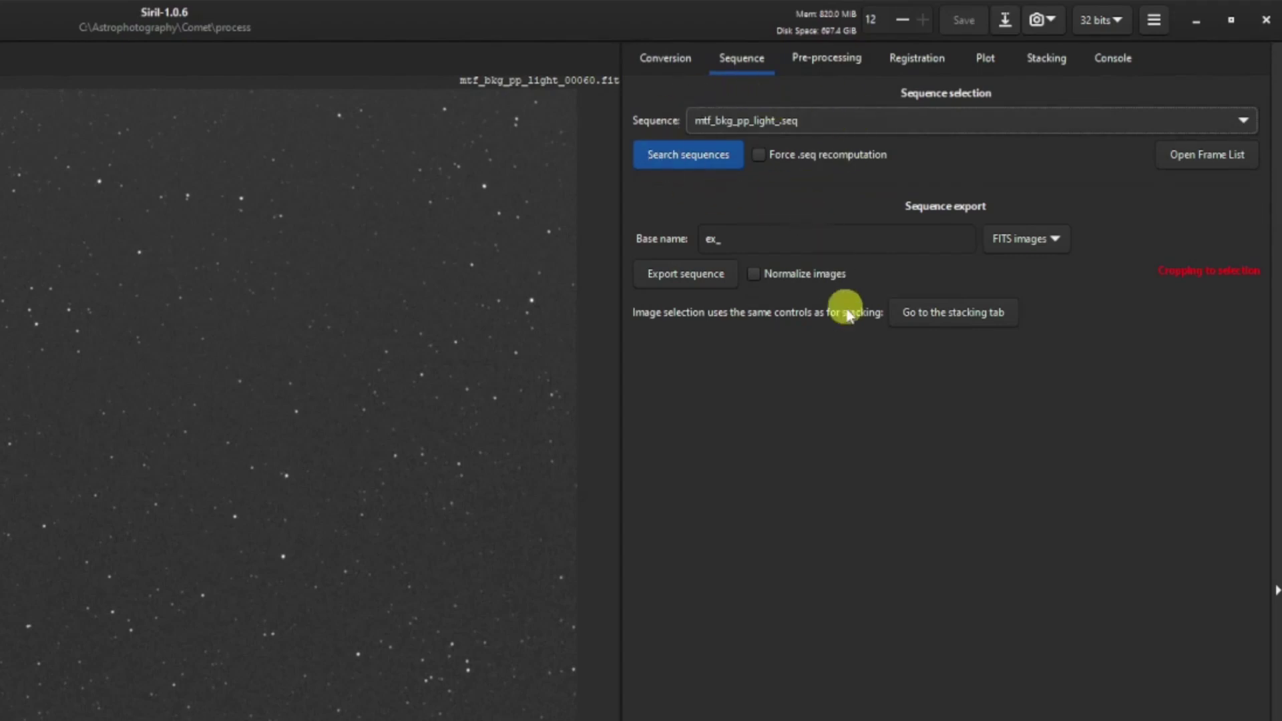
{"action": "left_click", "coordinate": [768, 239]}
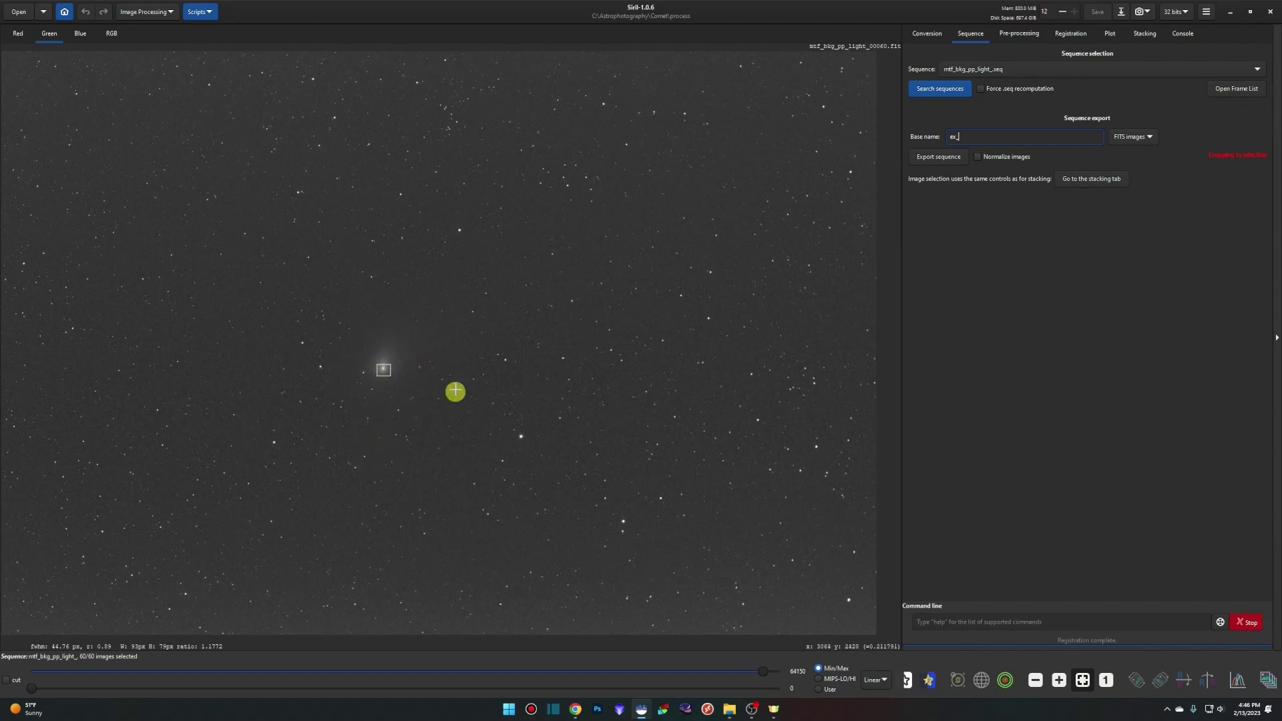
{"action": "left_click", "coordinate": [952, 158]}
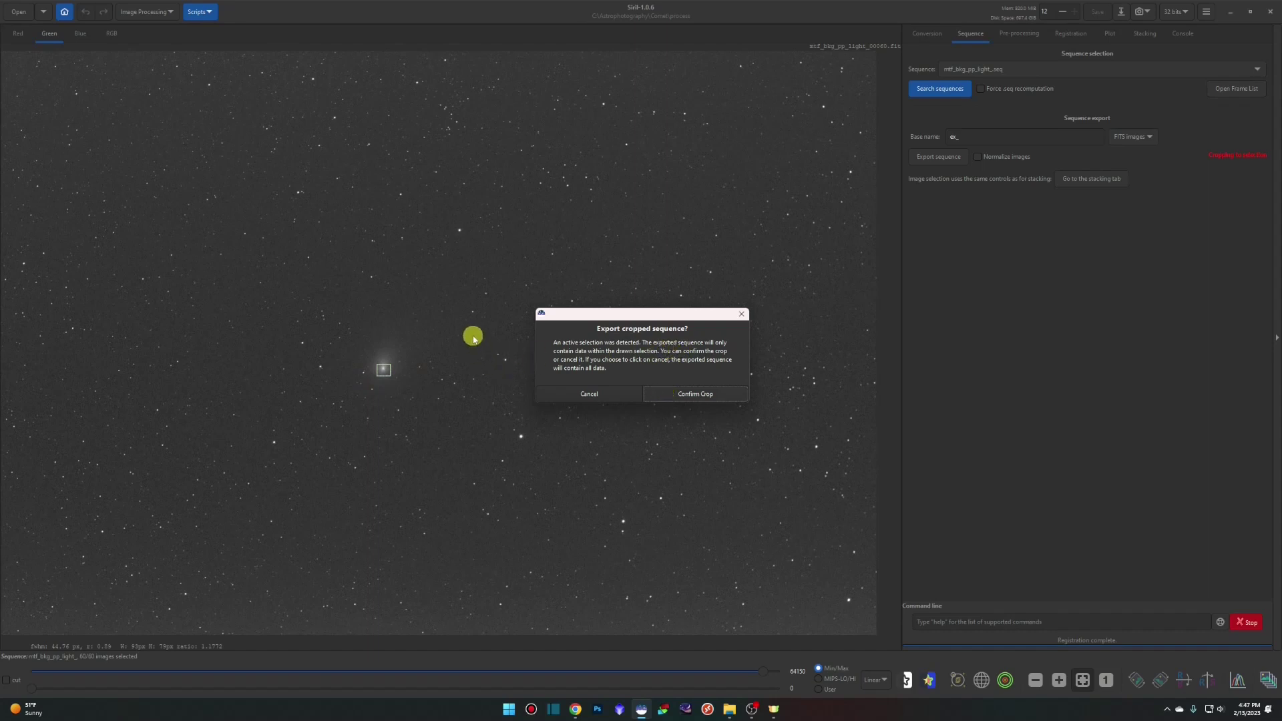
{"action": "left_click", "coordinate": [607, 396]}
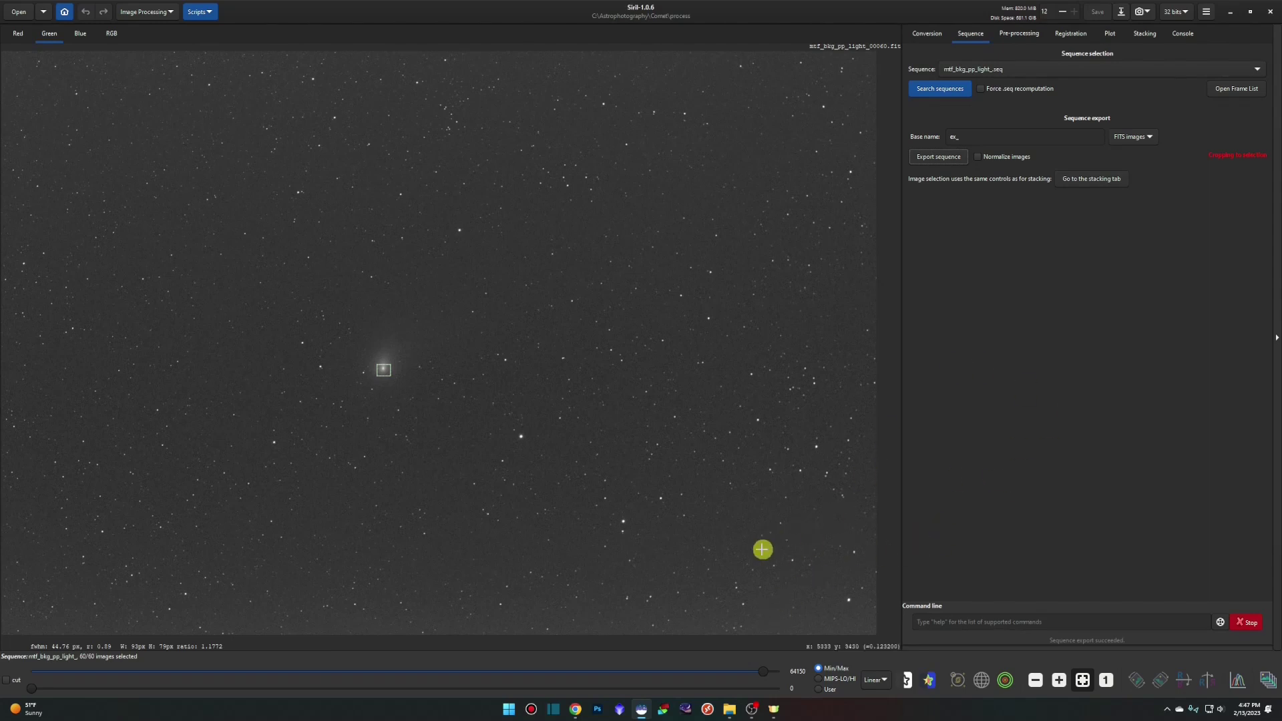
- Switch to File Explorer and bring up the process and StarNetv2CLI_Win folders side by side
{"action": "mouse_move", "coordinate": [732, 716]}
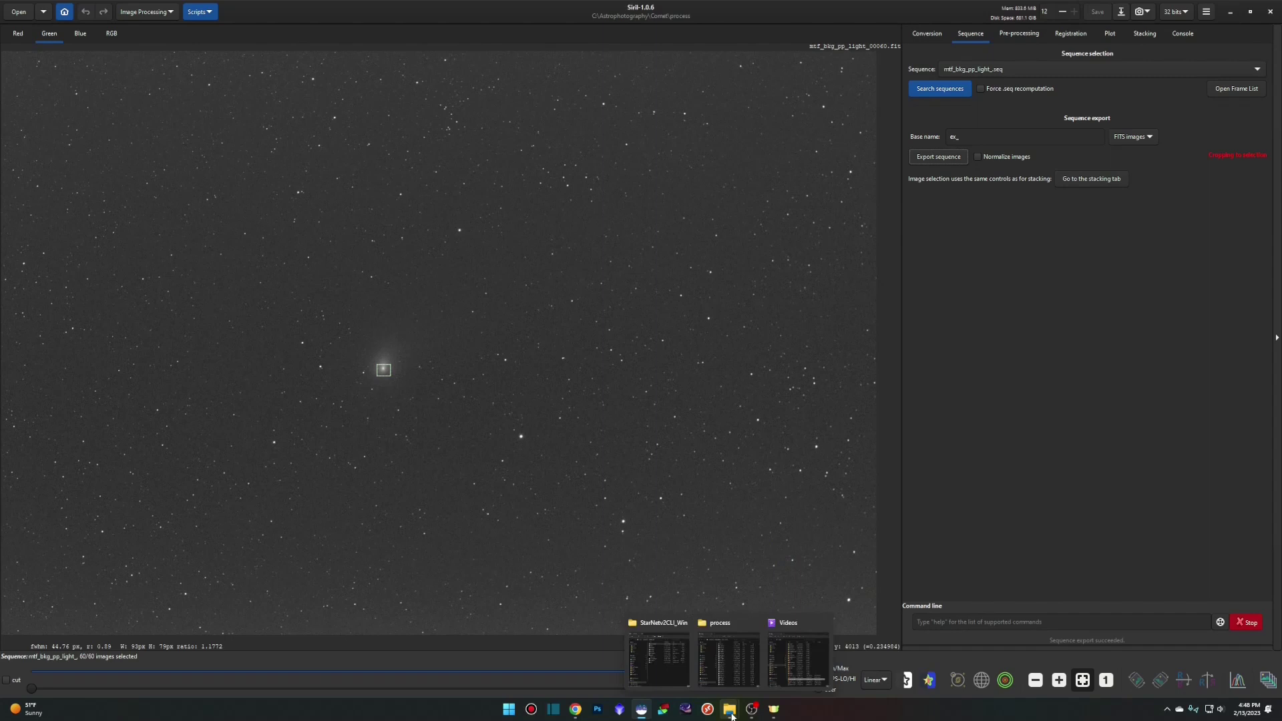
{"action": "left_click", "coordinate": [727, 664]}
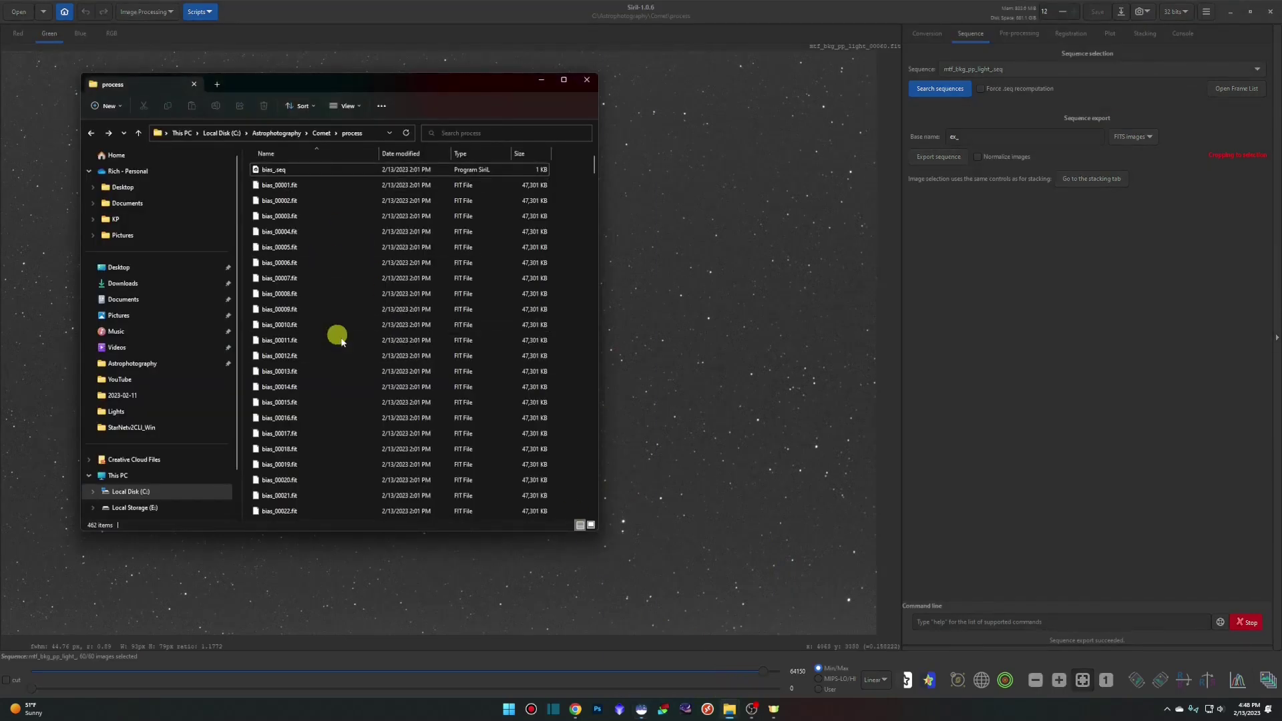
{"action": "mouse_move", "coordinate": [731, 715]}
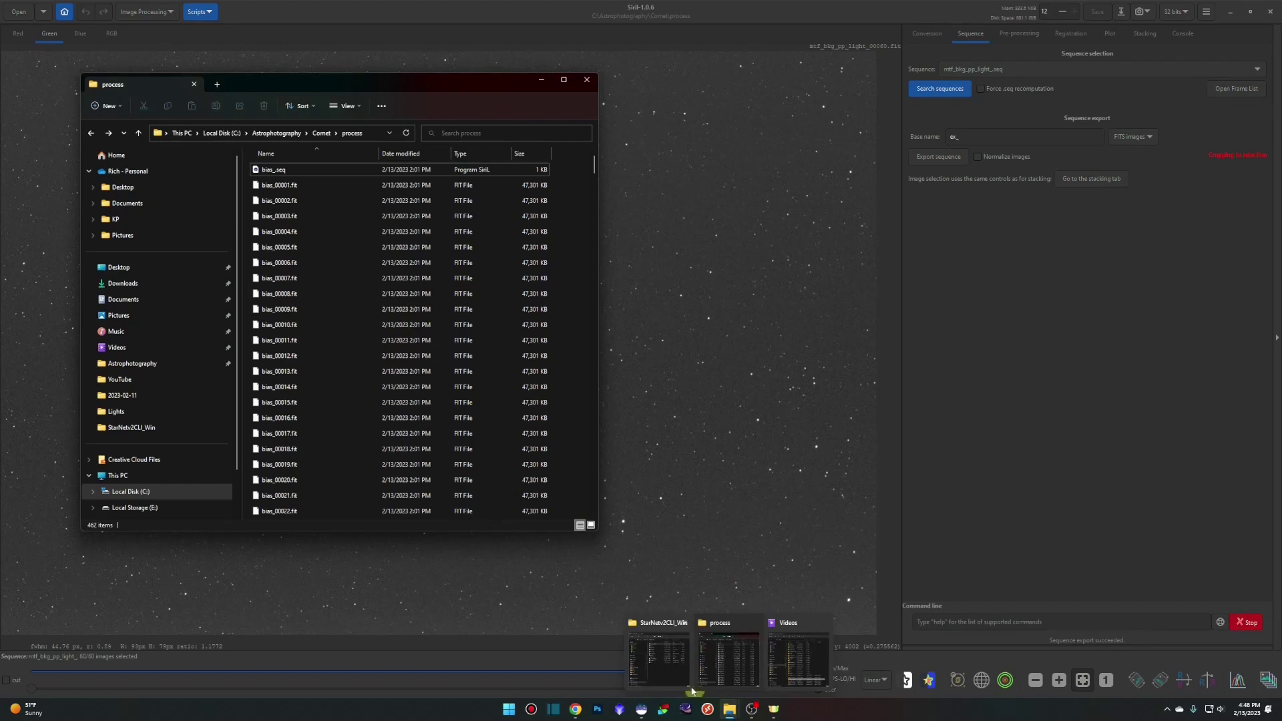
{"action": "left_click", "coordinate": [661, 661]}
{"action": "left_click", "coordinate": [996, 195]}
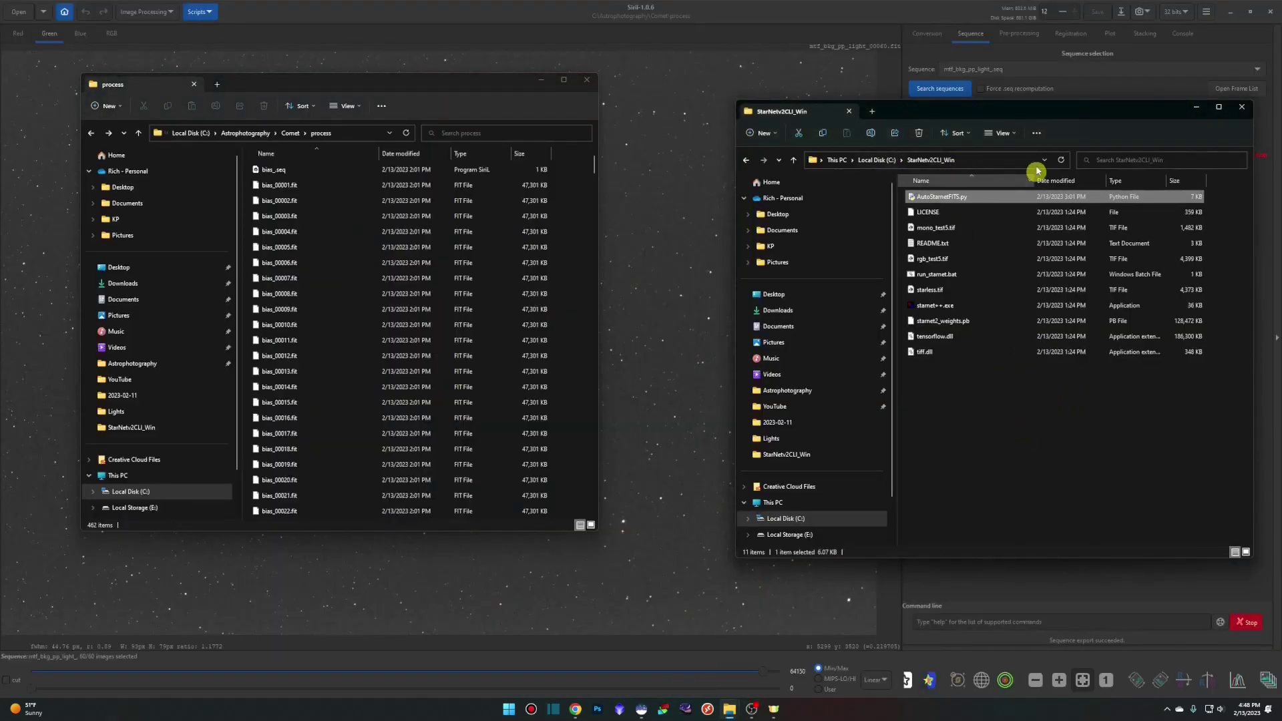
{"action": "left_click_drag", "start_coordinate": [1031, 114], "coordinate": [1029, 76]}
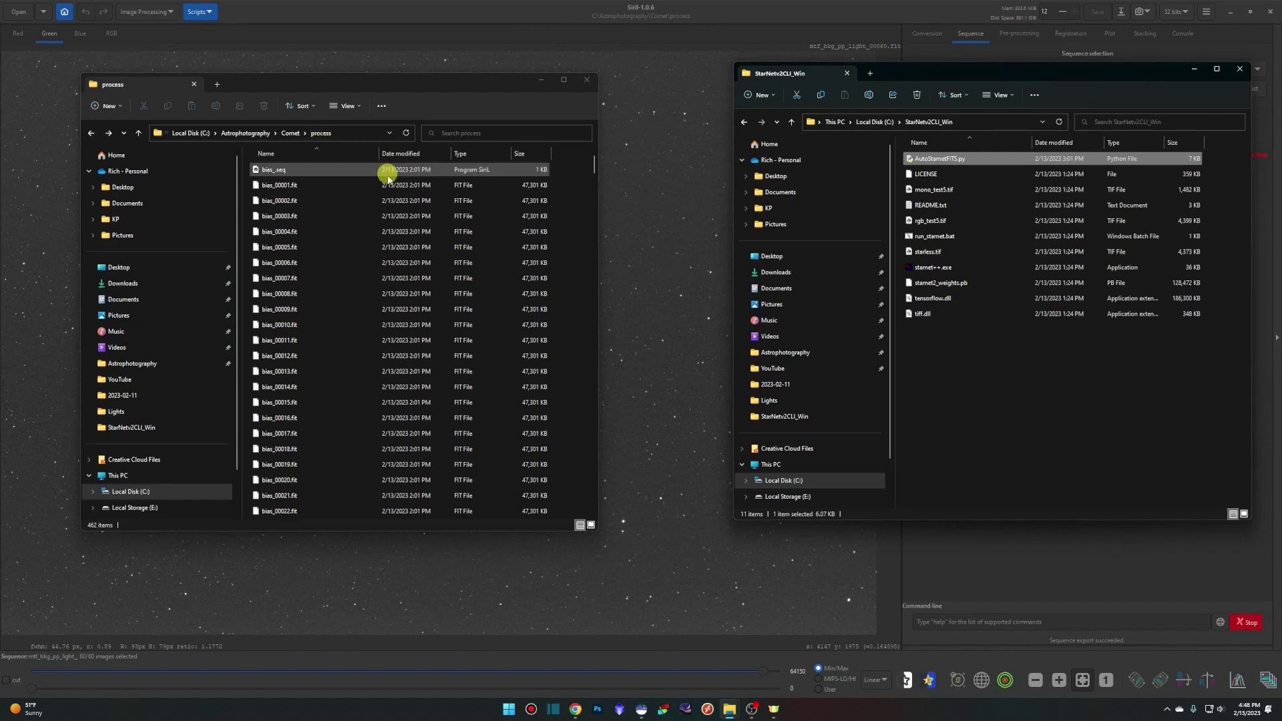
- Search the process folder for the exported files with the prefix ex_
{"action": "scroll", "coordinate": [425, 292], "scroll_direction": "down", "scroll_amount": 7}
{"action": "scroll", "coordinate": [425, 292], "scroll_direction": "up", "scroll_amount": 7}
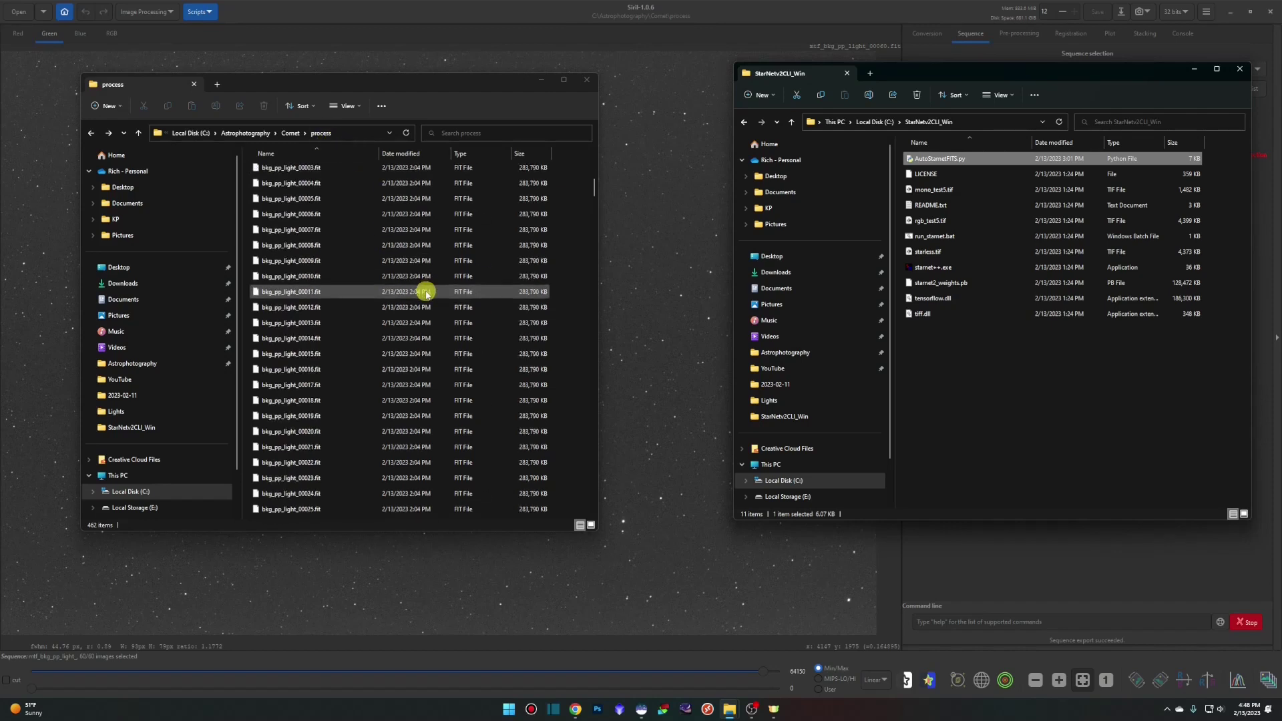
{"action": "left_click", "coordinate": [473, 133]}
{"action": "type", "text": "mtf_"}
{"action": "left_click_drag", "start_coordinate": [474, 133], "coordinate": [437, 134]}
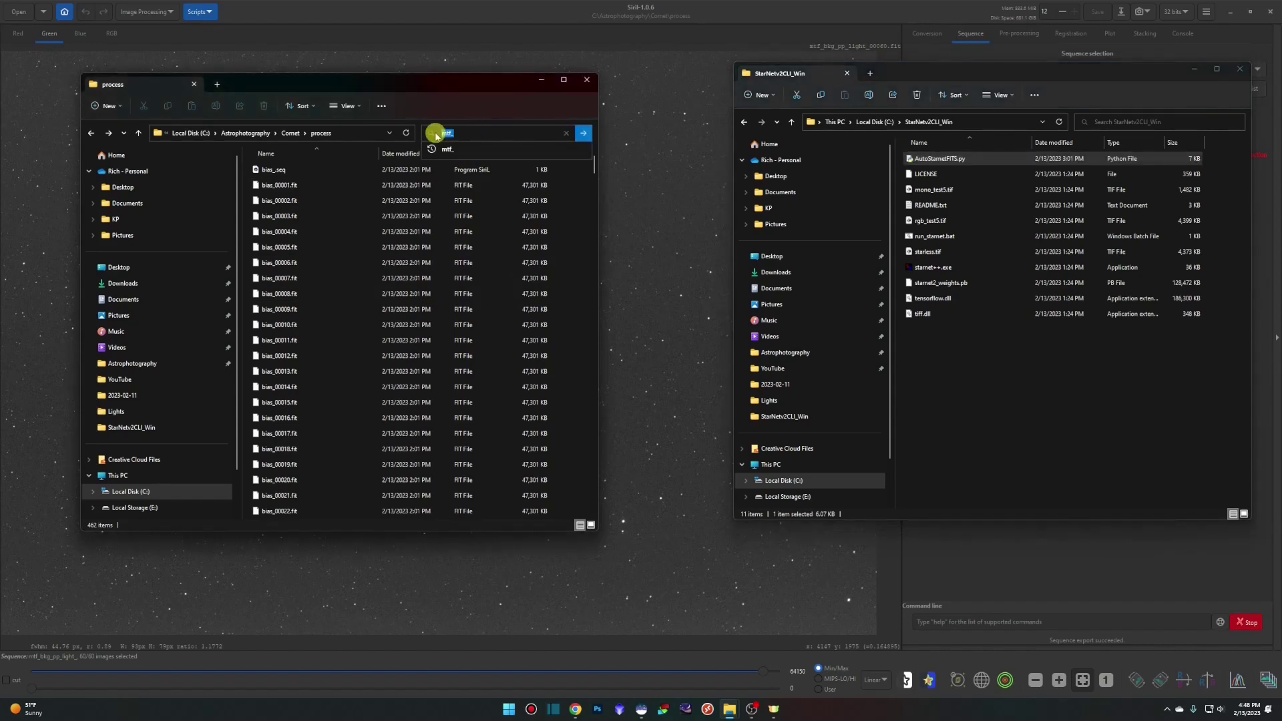
{"action": "type", "text": "ex_"}
{"action": "left_click", "coordinate": [583, 133]}
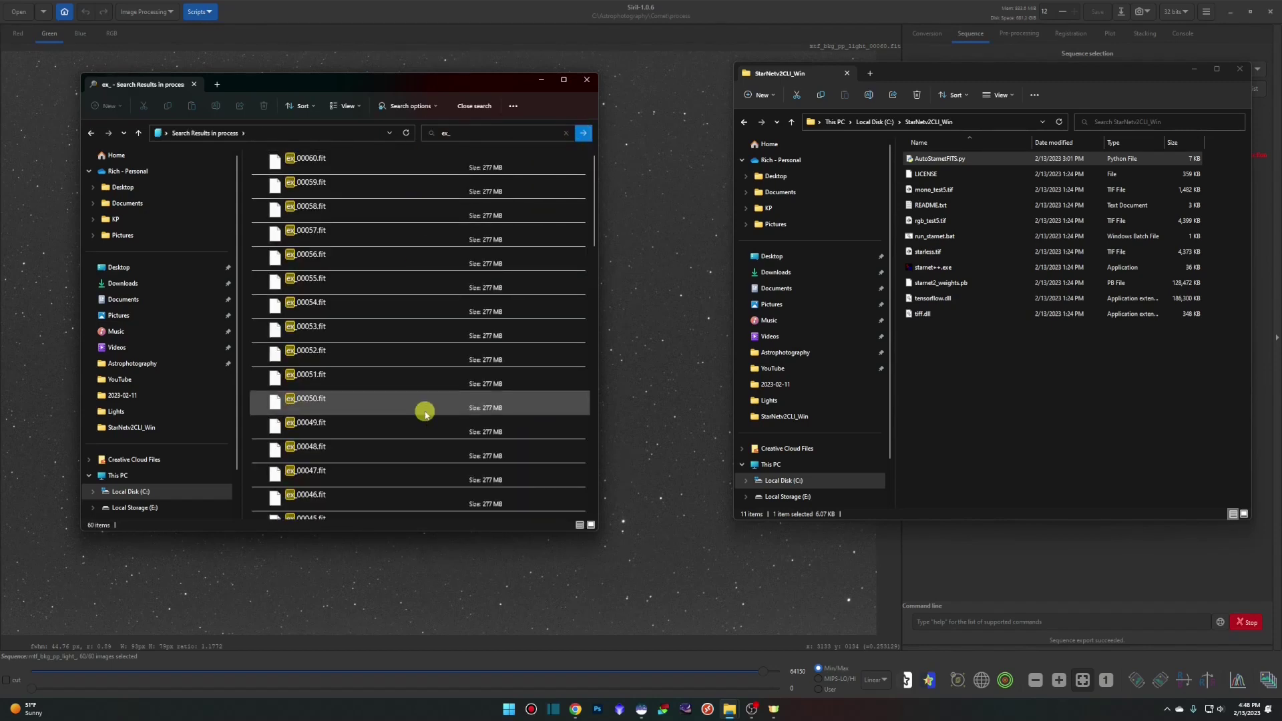
- Select all 60 ex_ FITS files found and open them with AutoStarnetFITS.py in the StarNetv2CLI_Win folder
{"action": "scroll", "coordinate": [425, 412], "scroll_direction": "down", "scroll_amount": 15}
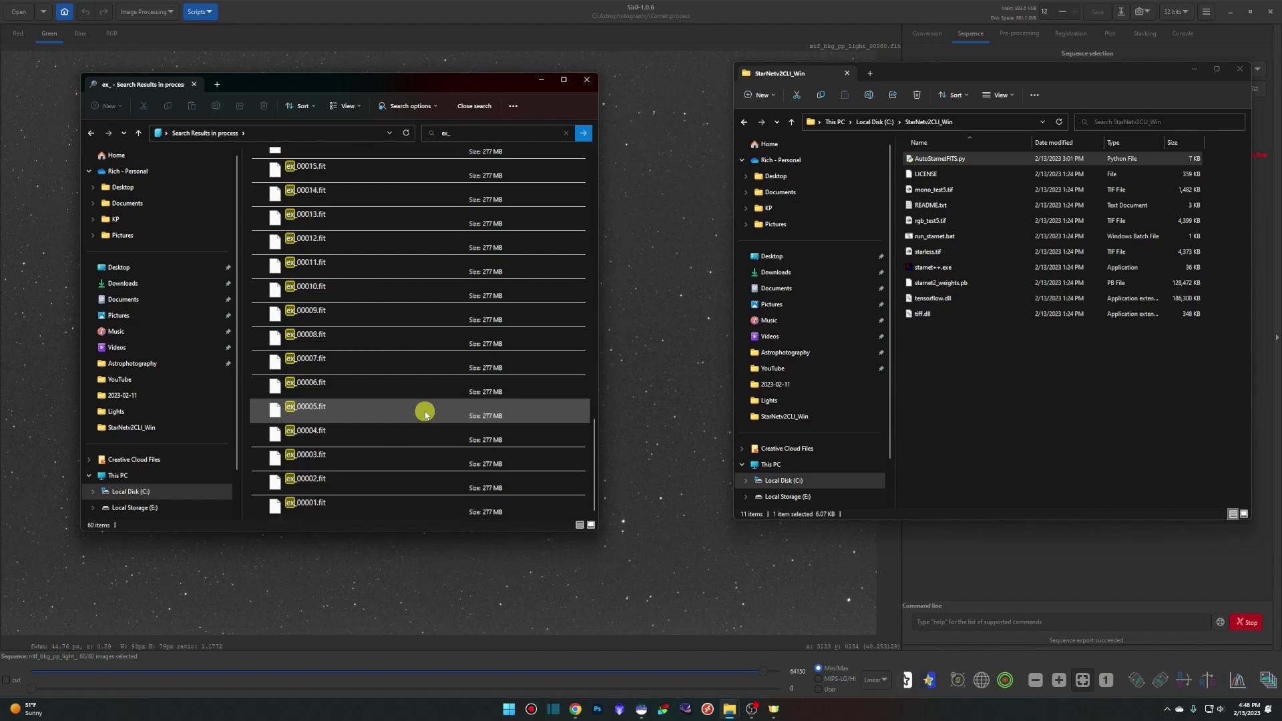
{"action": "scroll", "coordinate": [425, 412], "scroll_direction": "up", "scroll_amount": 15}
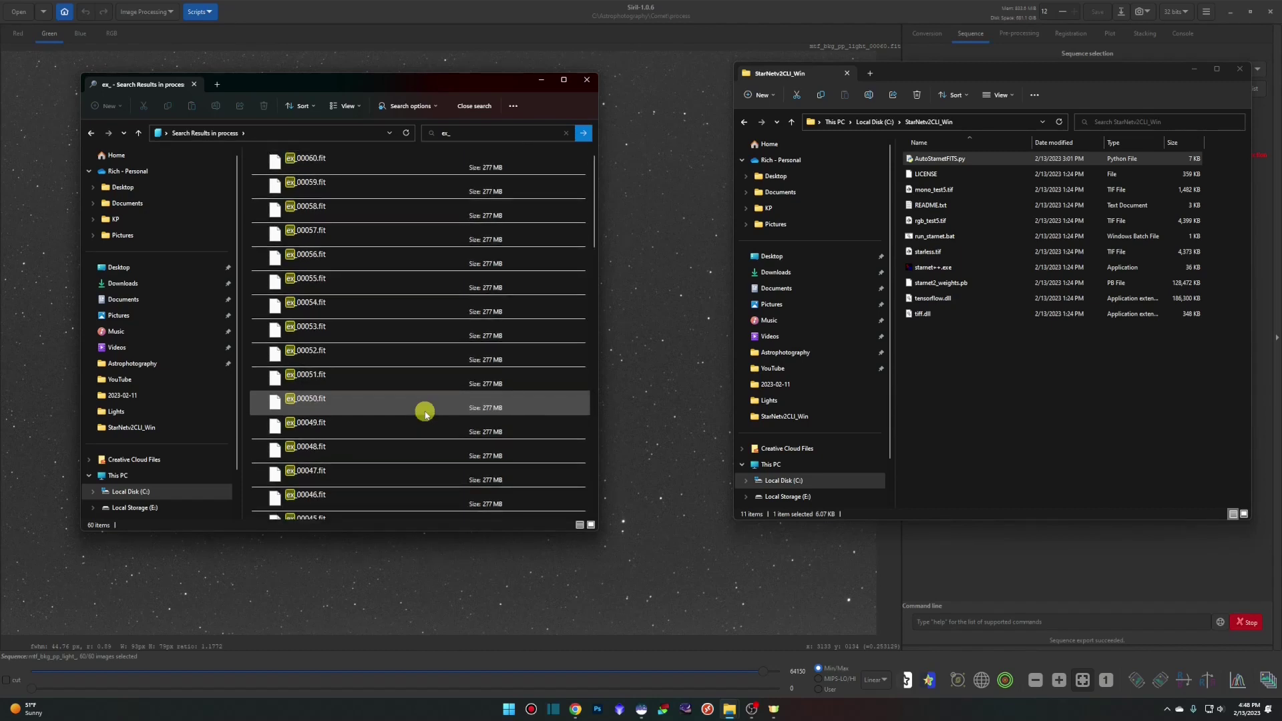
{"action": "key", "text": "ctrl+a"}
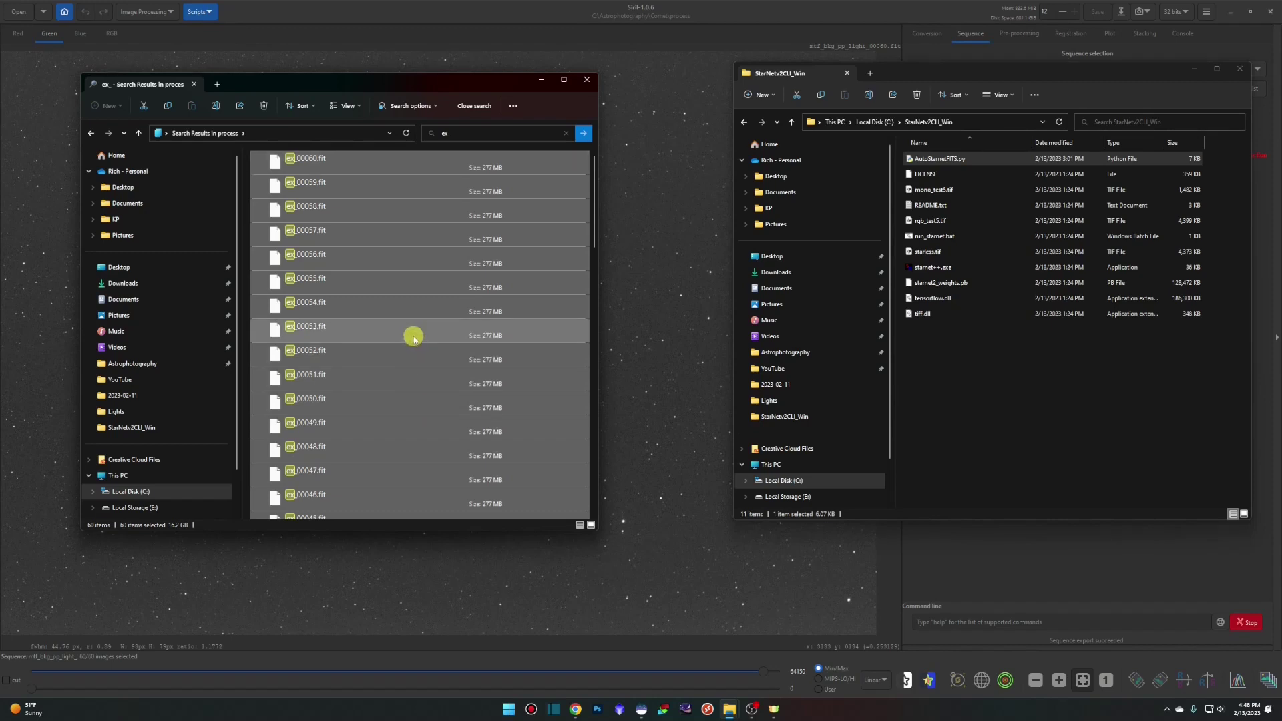
{"action": "left_click_drag", "start_coordinate": [414, 337], "coordinate": [1006, 162]}
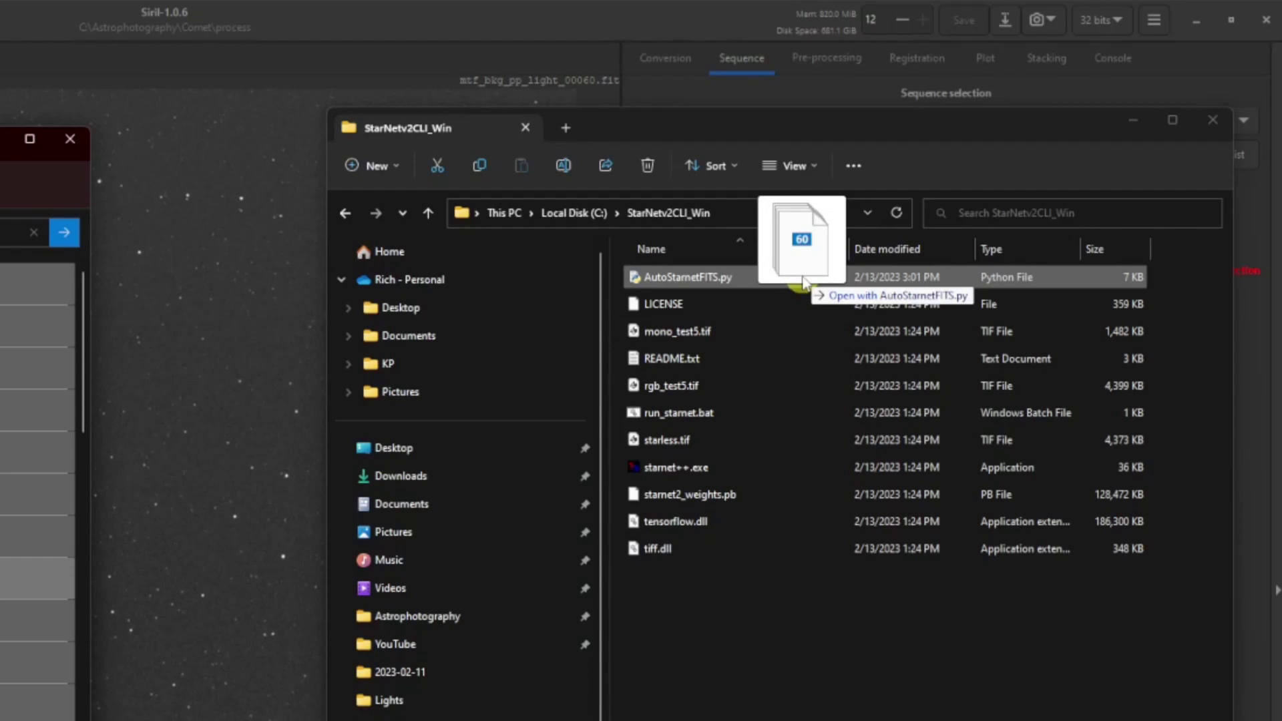
{"action": "left_click_drag", "start_coordinate": [803, 284], "coordinate": [801, 275]}
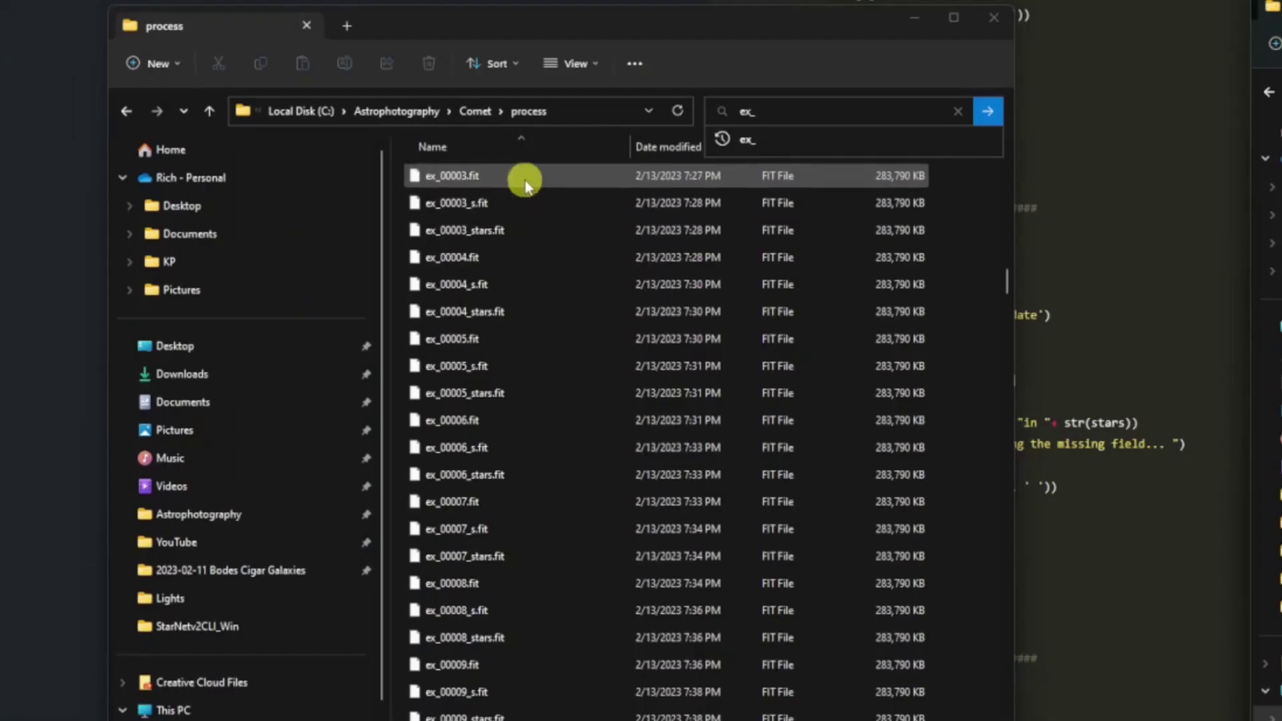
- Examine the StarNet output for frame 3 by comparing ex_00003.fit with its ex_00003_s.fit and ex_00003_stars.fit files
{"action": "left_click", "coordinate": [524, 176]}
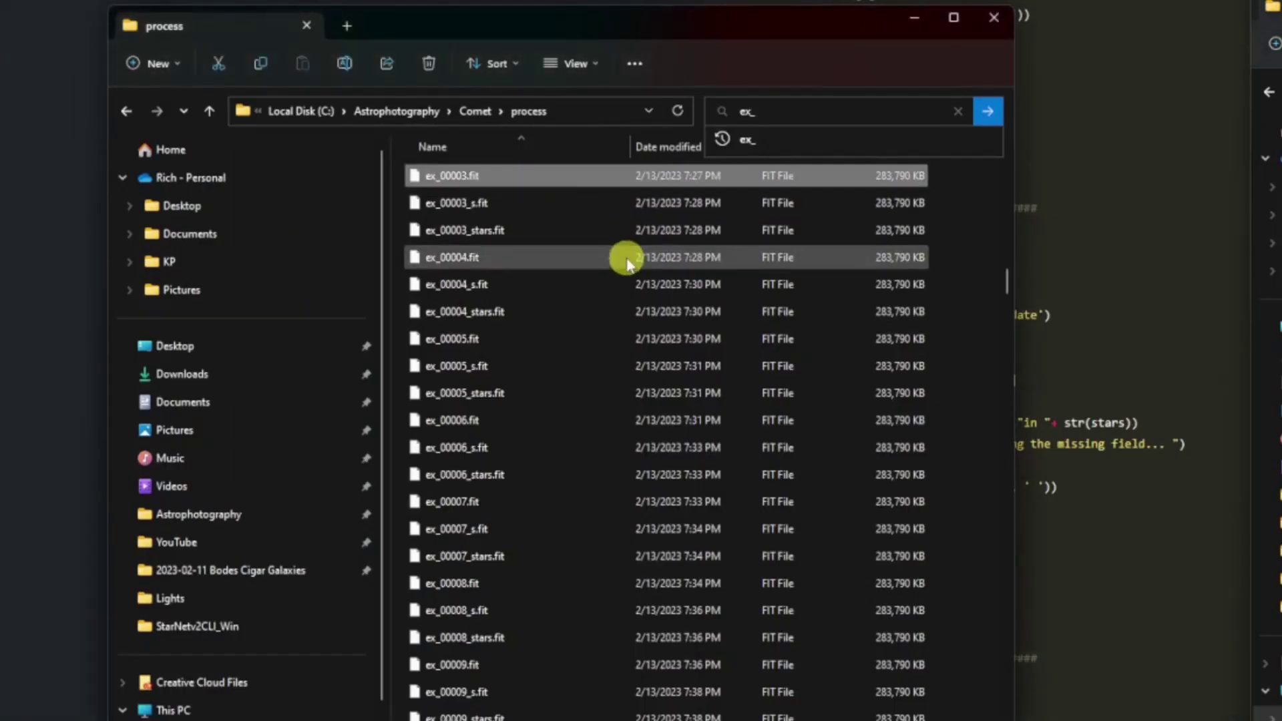
{"action": "left_click", "coordinate": [527, 179]}
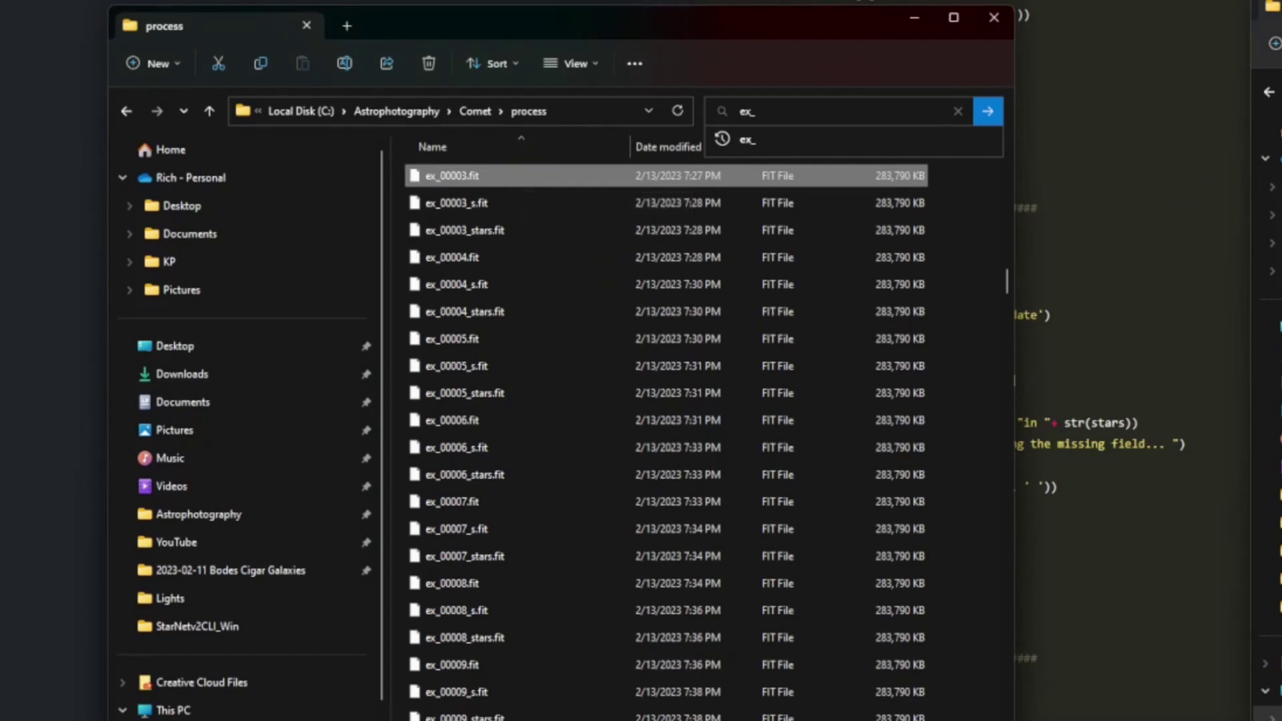
{"action": "left_click", "coordinate": [553, 203], "text": "ctrl"}
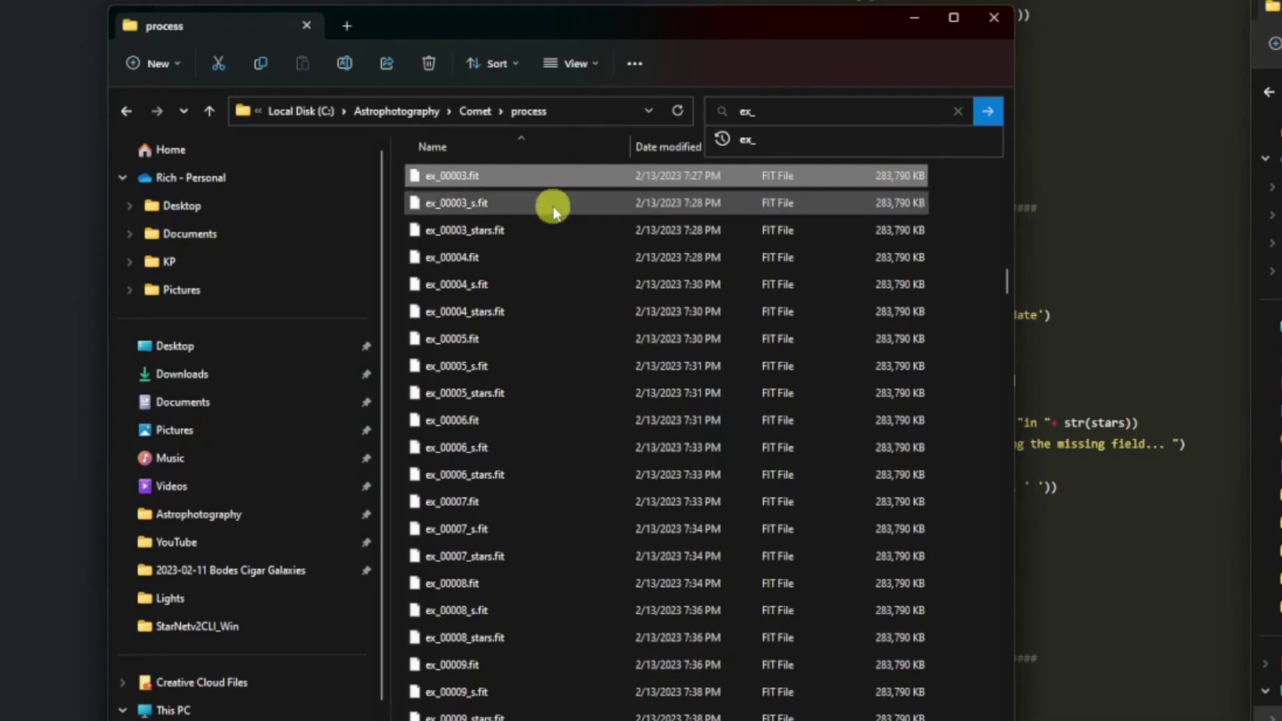
{"action": "left_click", "coordinate": [553, 204]}
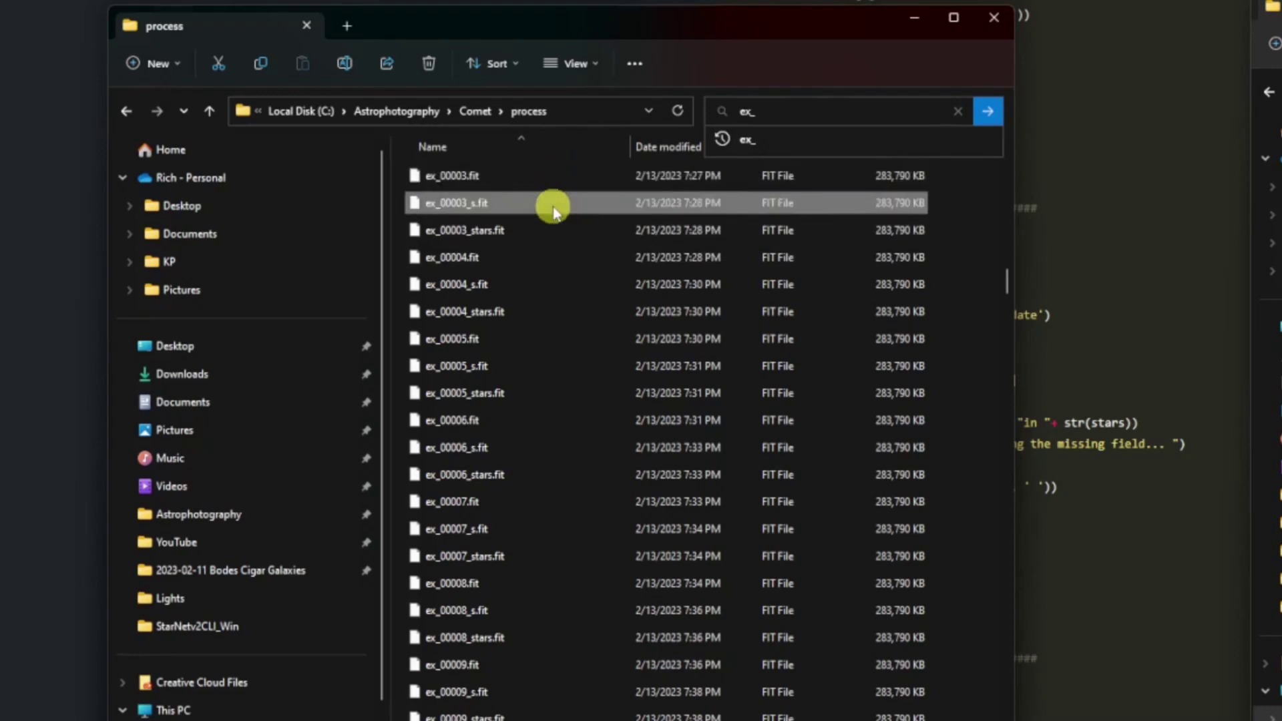
{"action": "left_click", "coordinate": [551, 238]}
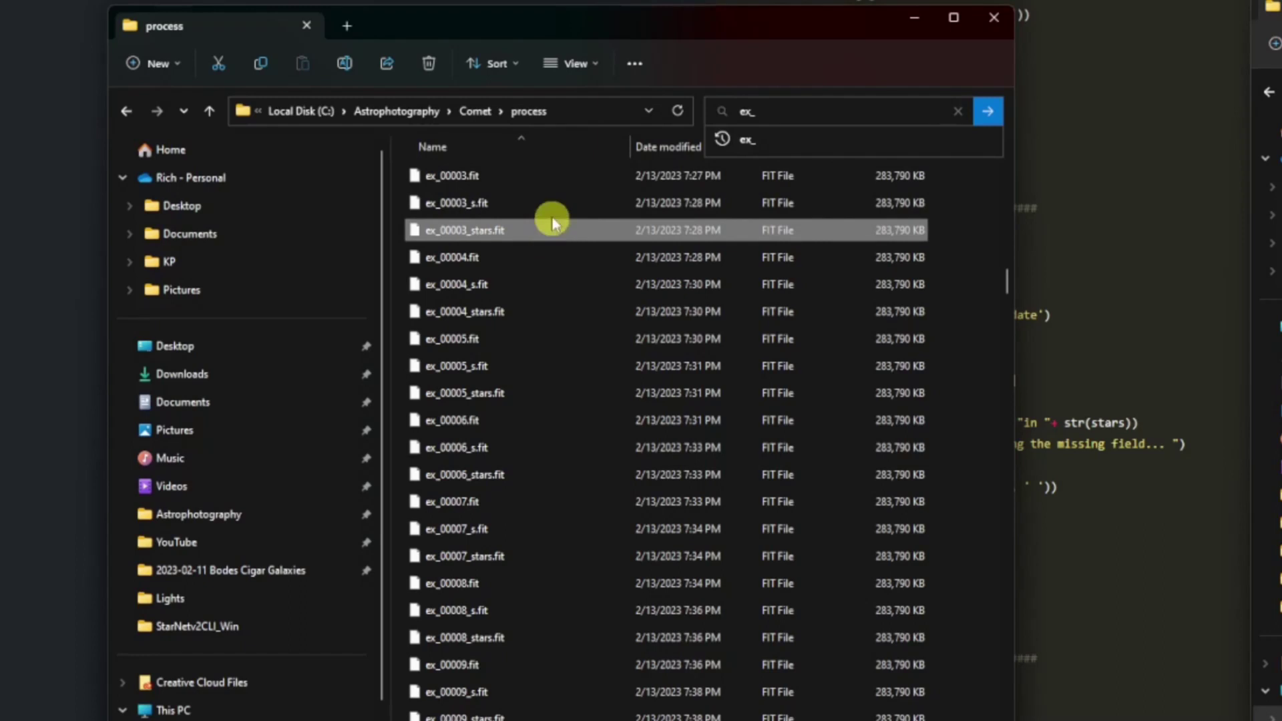
{"action": "left_click", "coordinate": [552, 206]}
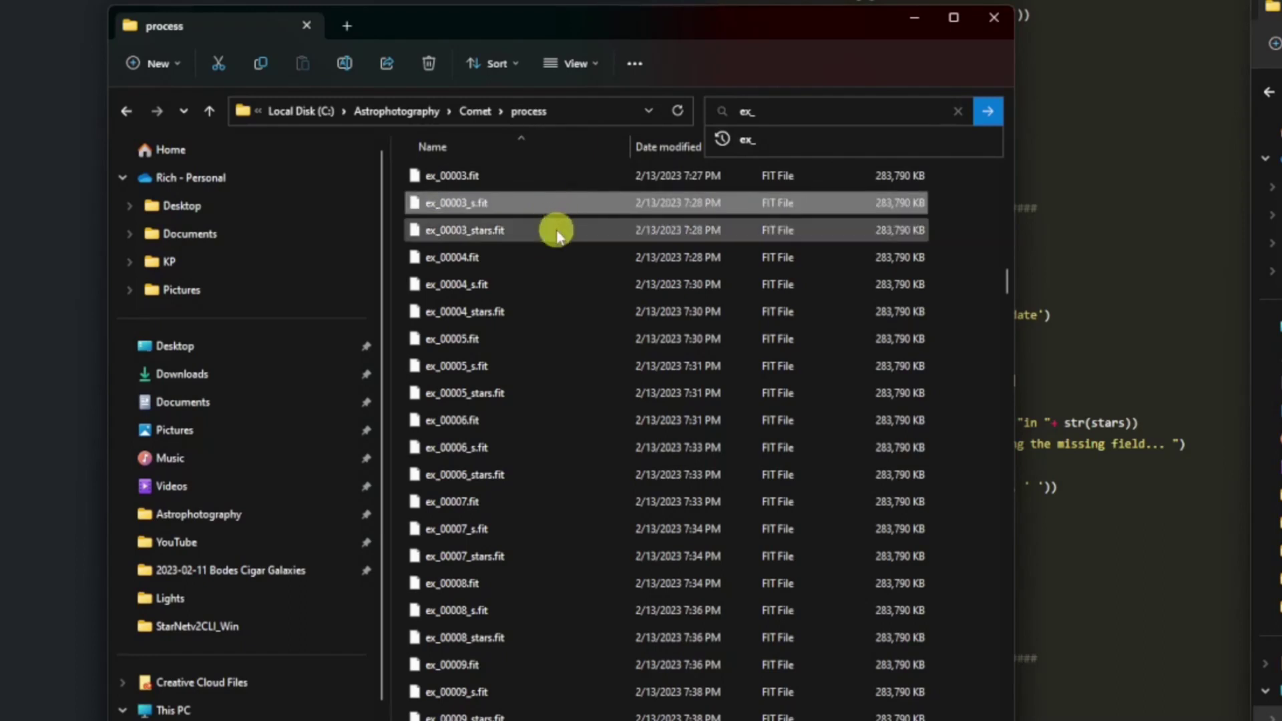
{"action": "left_click", "coordinate": [556, 234]}
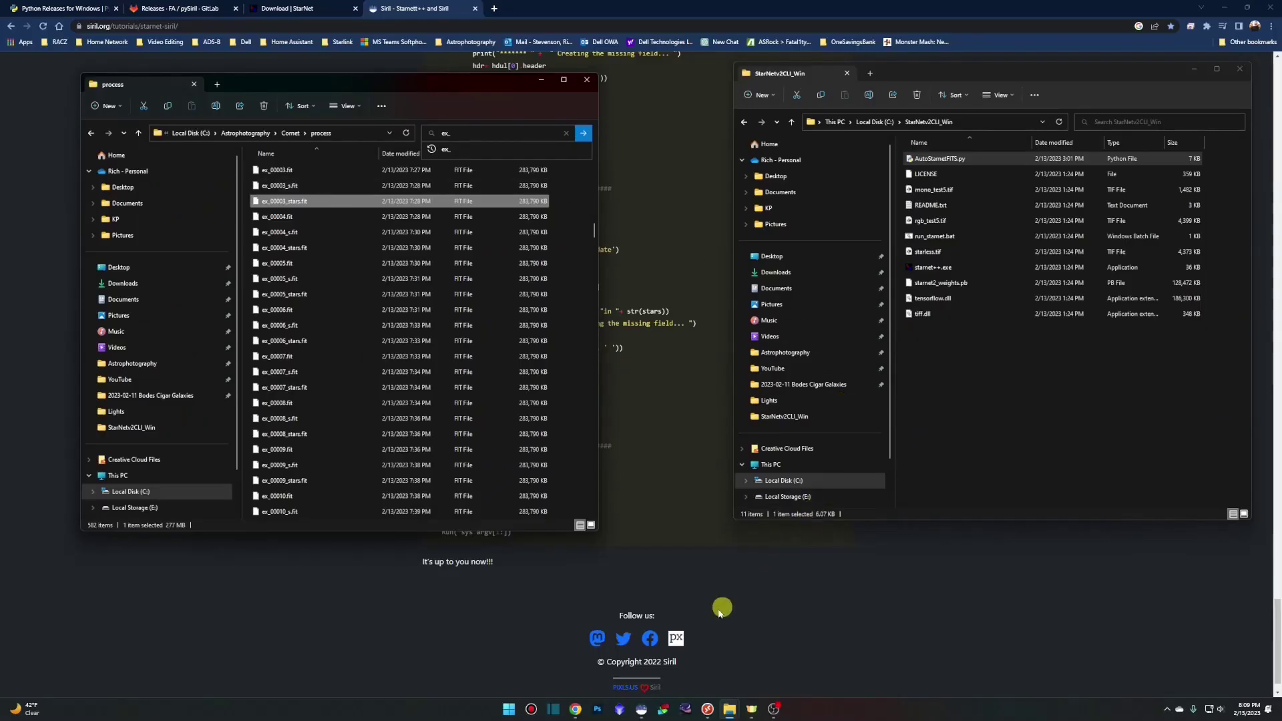
- Switch to Siril, show its file conversion list, and bring the File Explorer process folder in front of it
{"action": "left_click", "coordinate": [641, 709]}
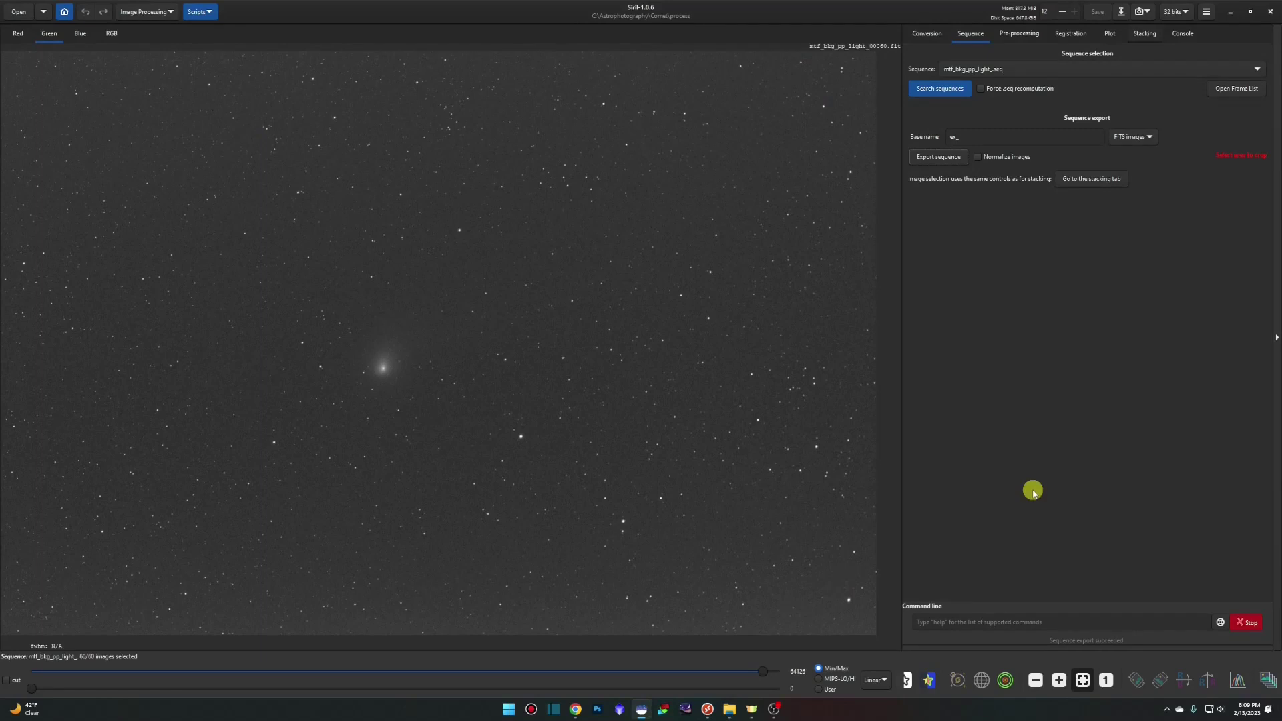
{"action": "left_click", "coordinate": [933, 33]}
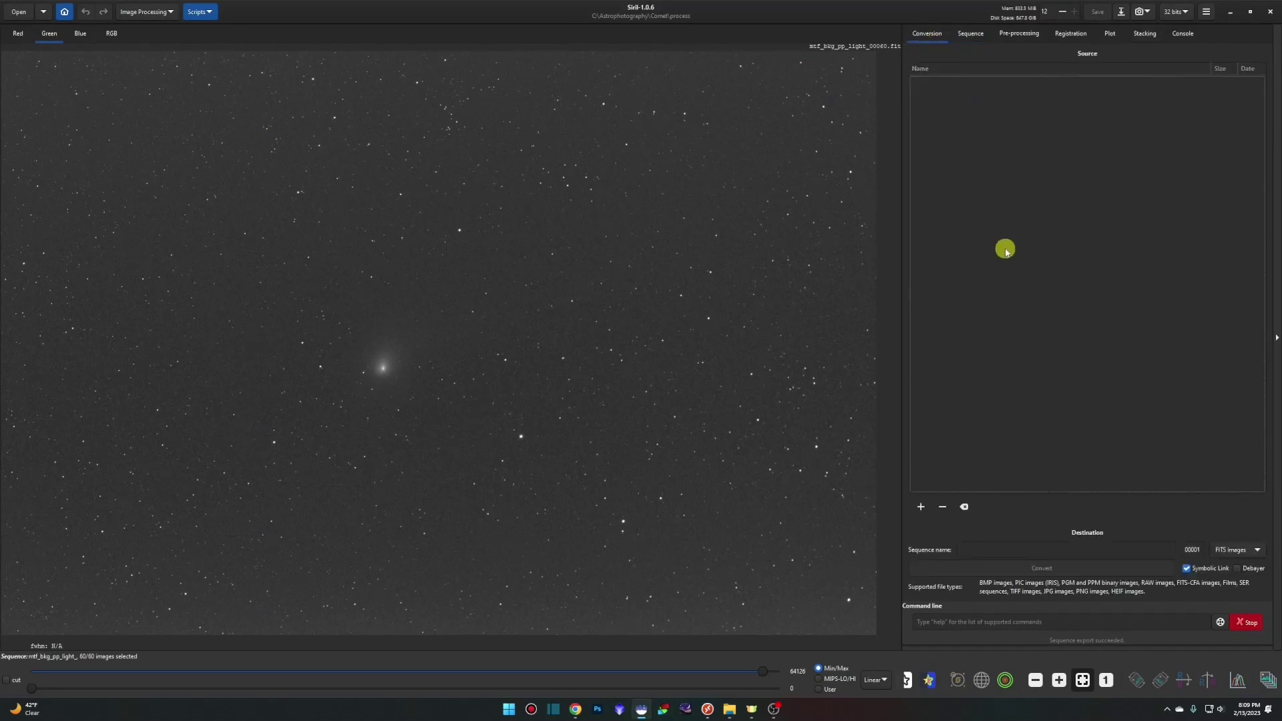
{"action": "mouse_move", "coordinate": [731, 717]}
{"action": "left_click", "coordinate": [734, 668]}
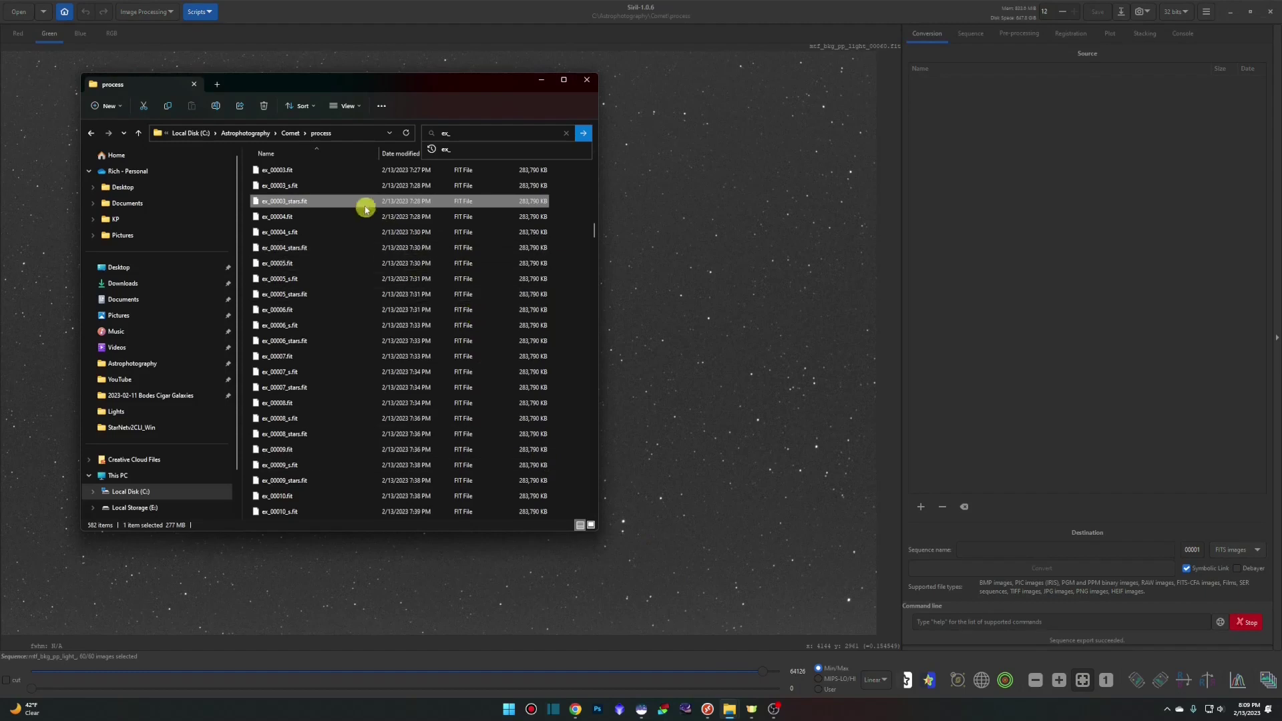
- Search the process folder for the starless StarNet files using _s.fit
{"action": "left_click", "coordinate": [339, 188]}
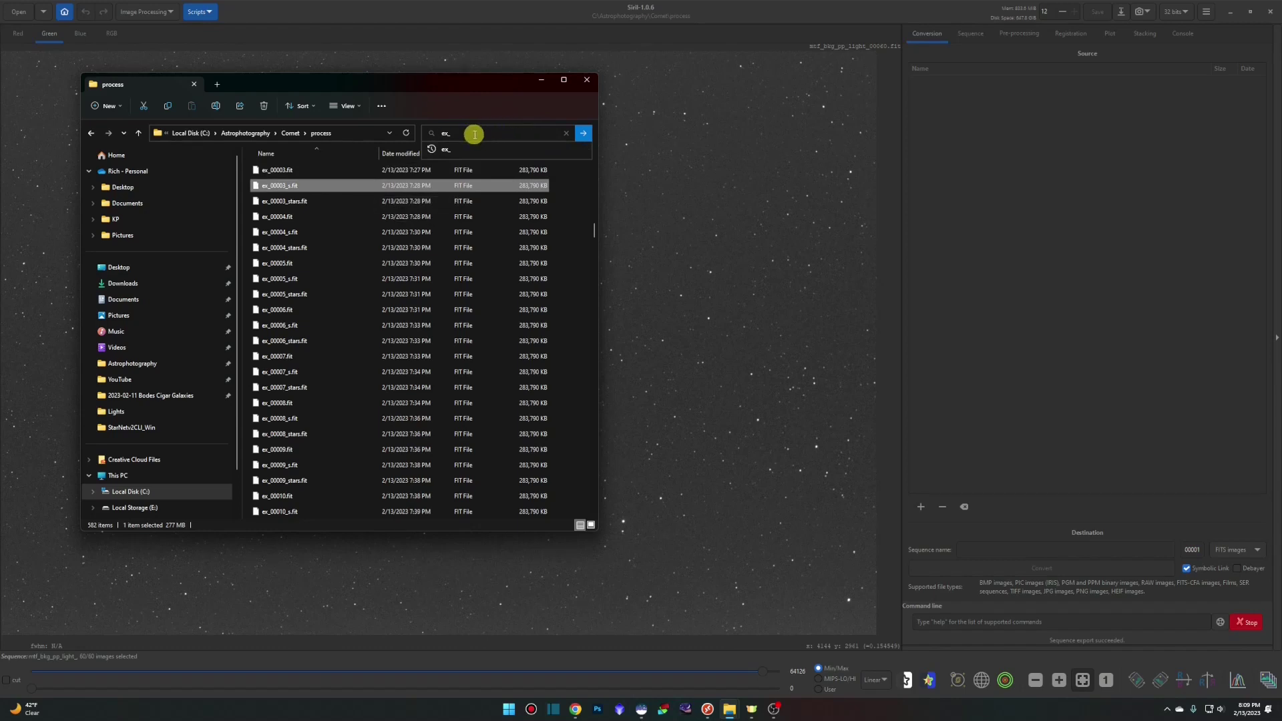
{"action": "double_click", "coordinate": [443, 134]}
{"action": "key", "text": "BackSpace"}
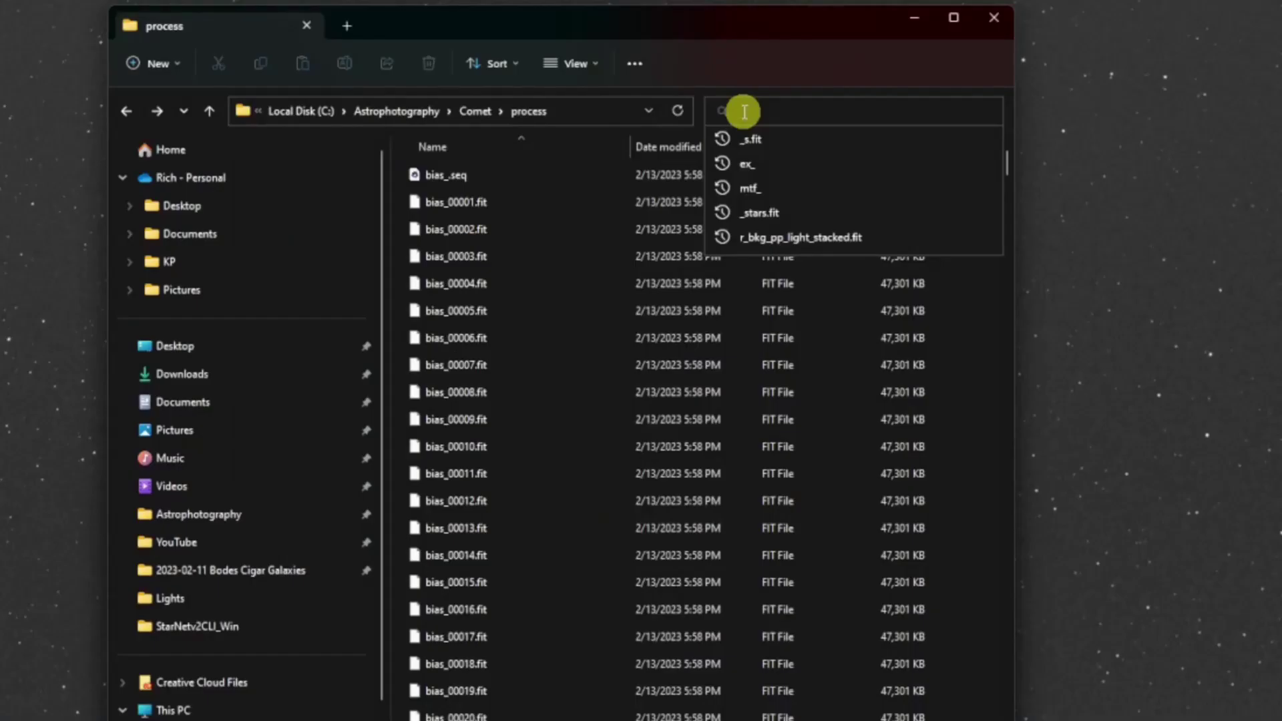
{"action": "type", "text": "_"}
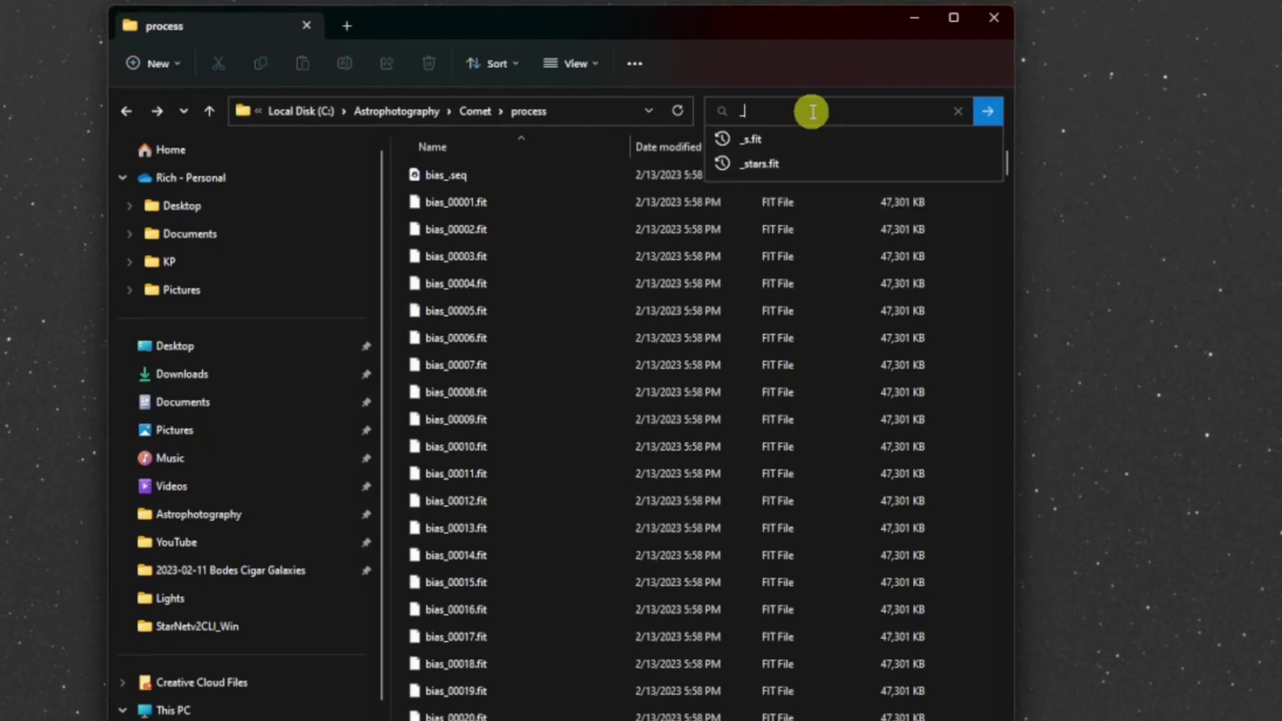
{"action": "type", "text": "s.fit"}
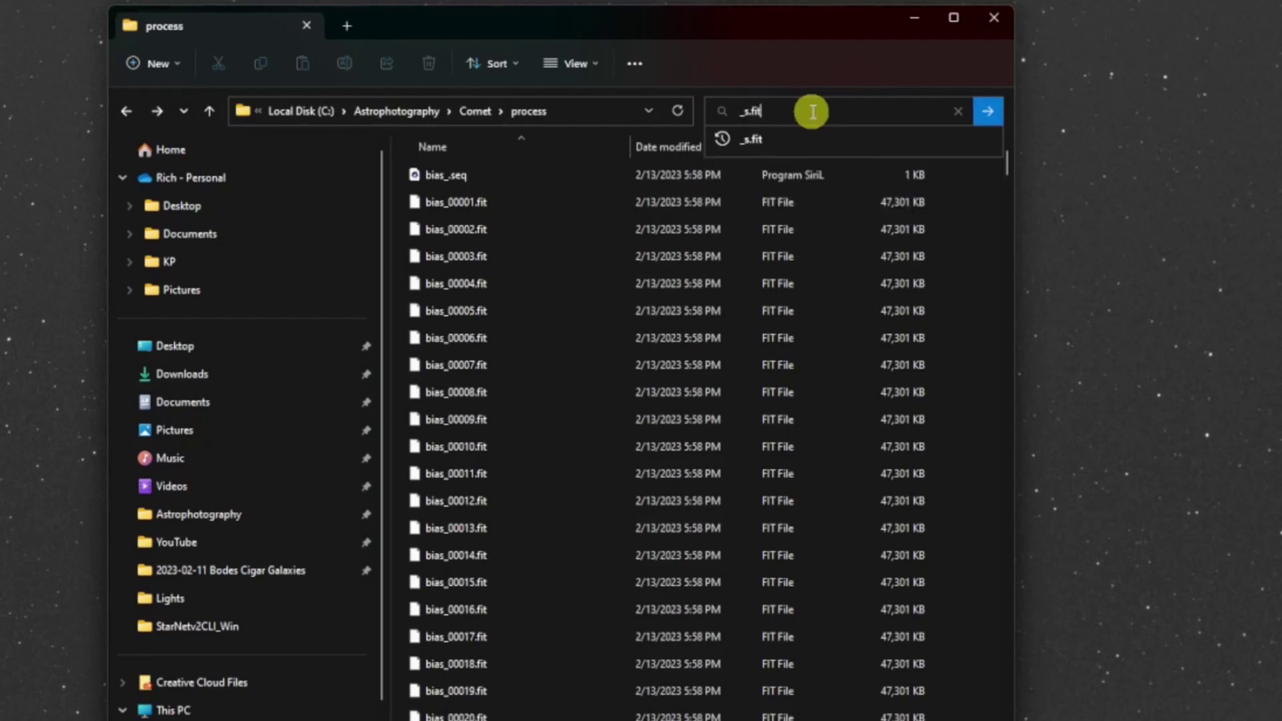
{"action": "key", "text": "Return"}
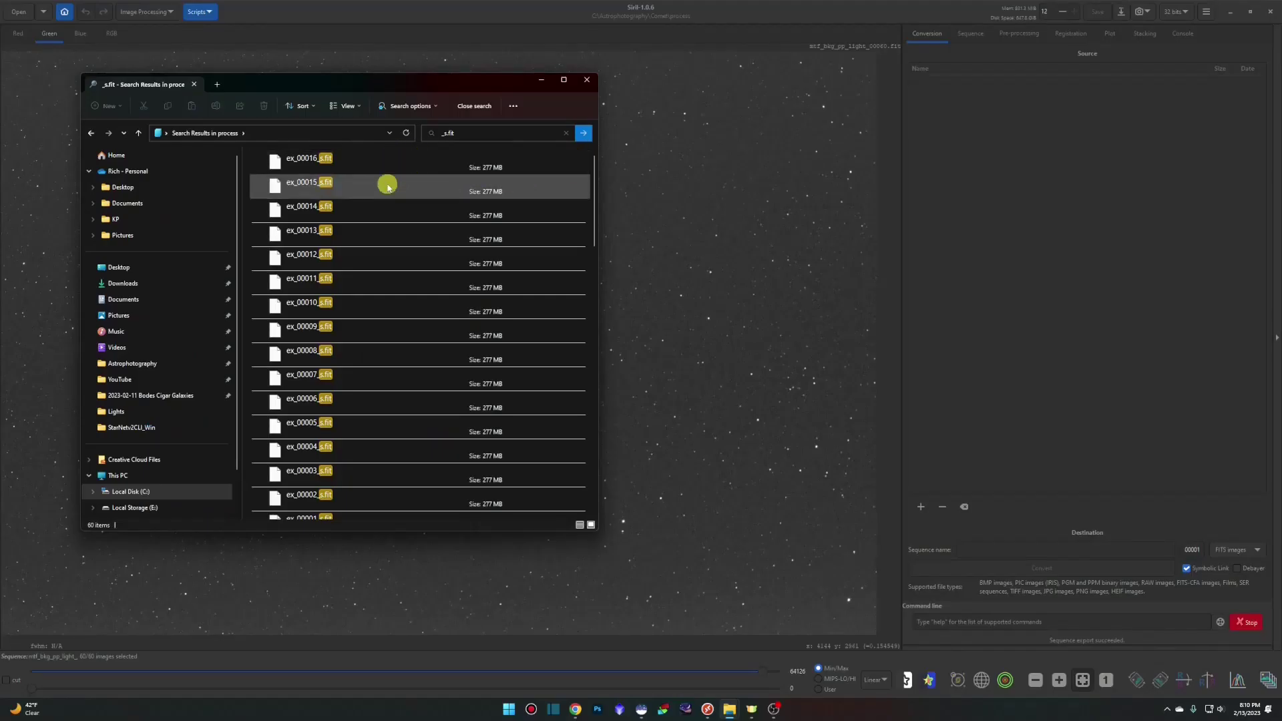
- Select all the _s.fit files found and add them to Siril's conversion source list
{"action": "key", "text": "ctrl+a"}
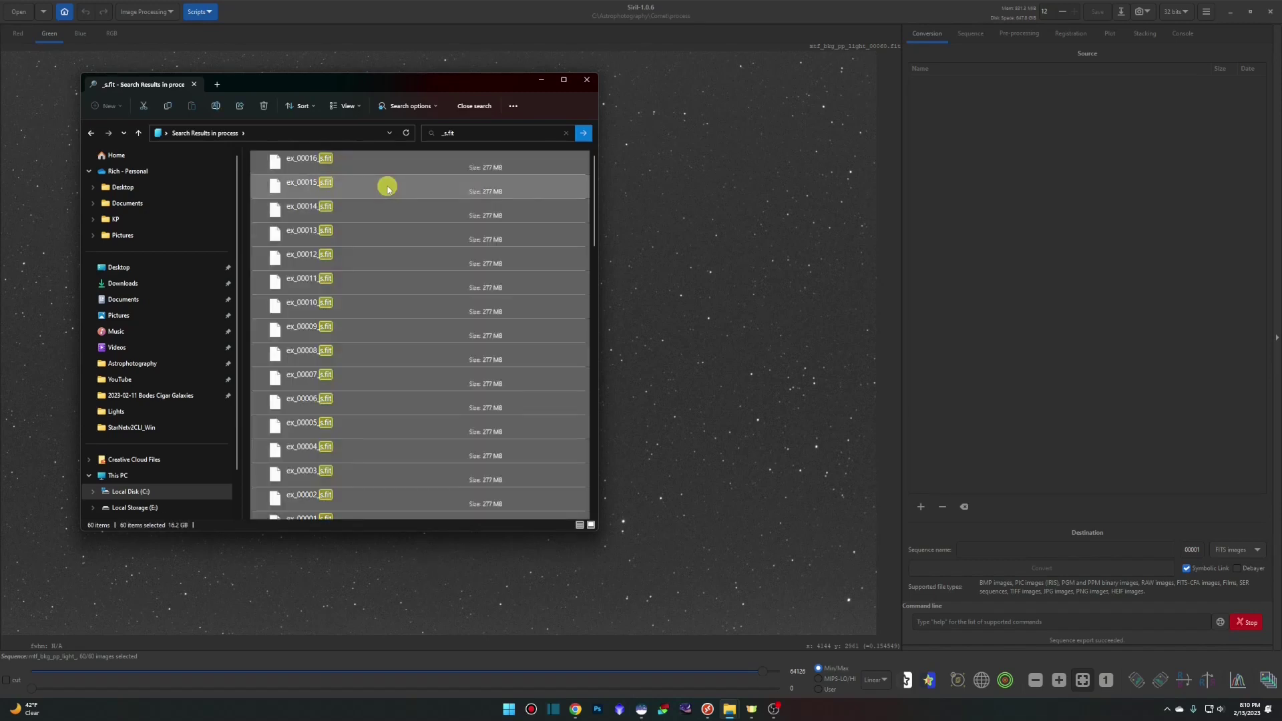
{"action": "left_click_drag", "start_coordinate": [388, 189], "coordinate": [1045, 192]}
{"action": "left_click_drag", "start_coordinate": [1043, 188], "coordinate": [1043, 188]}
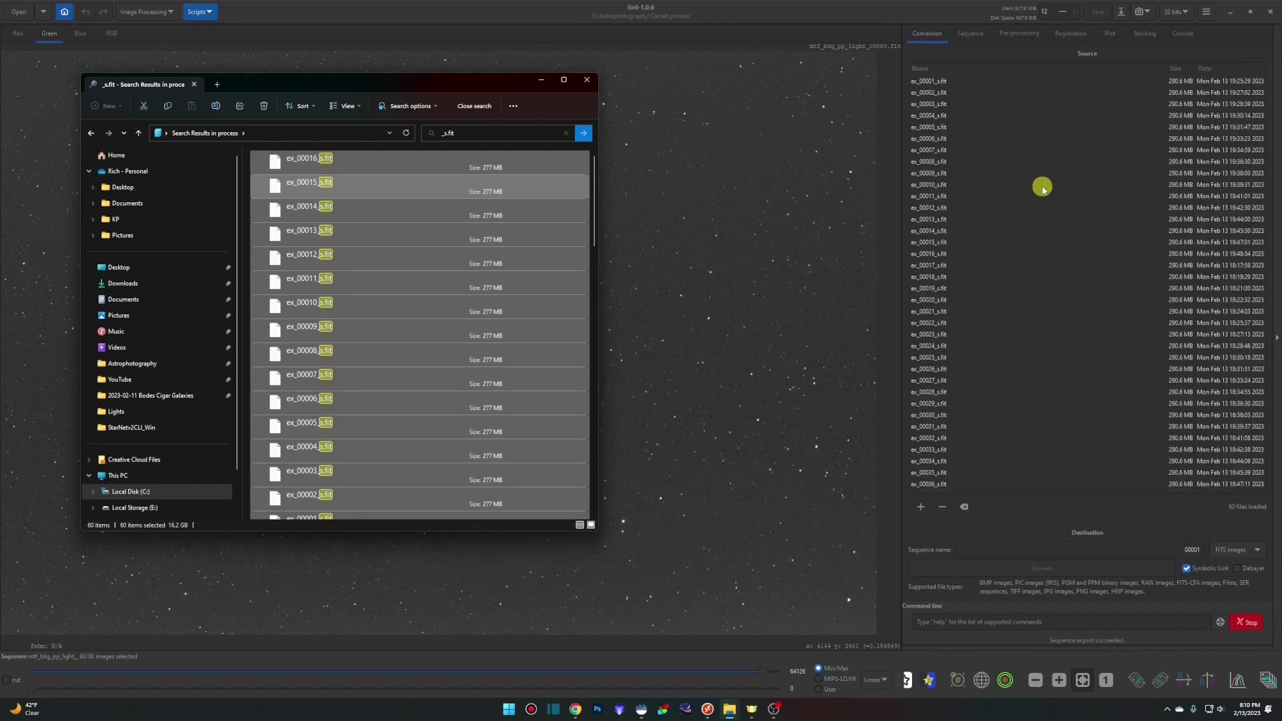
{"action": "scroll", "coordinate": [1003, 294], "scroll_direction": "down", "scroll_amount": 5}
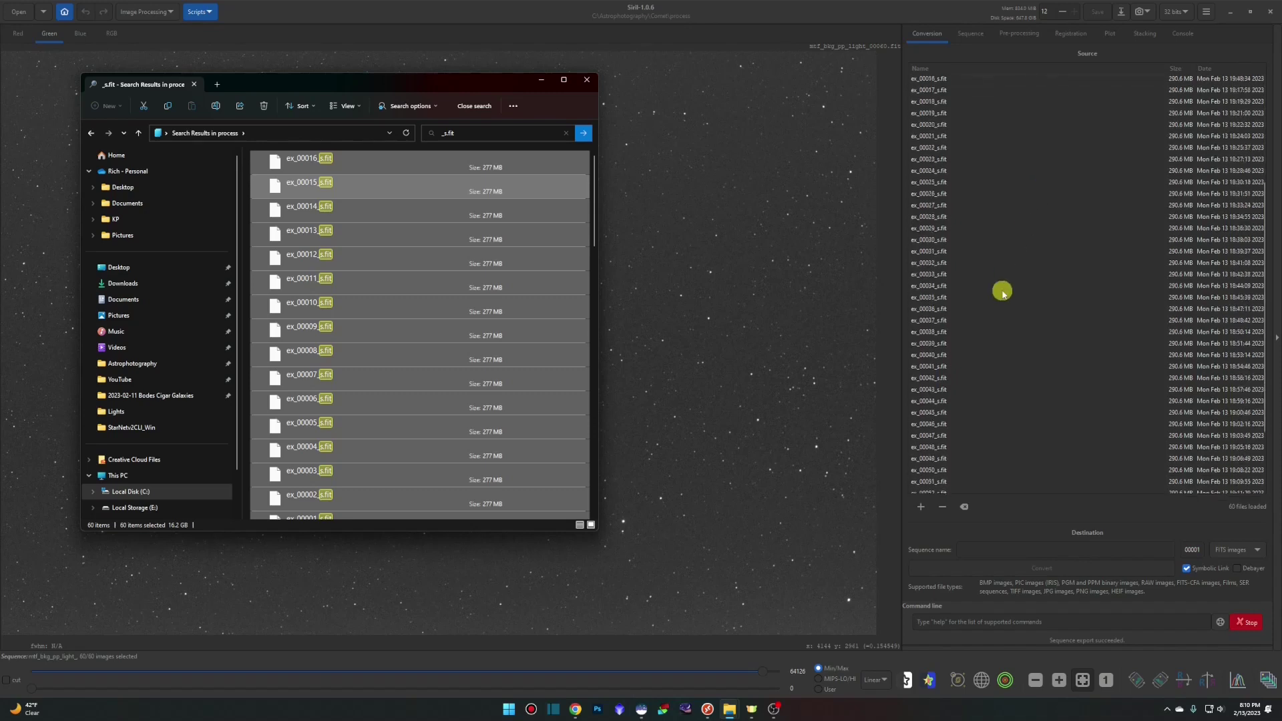
{"action": "scroll", "coordinate": [1003, 294], "scroll_direction": "up", "scroll_amount": 5}
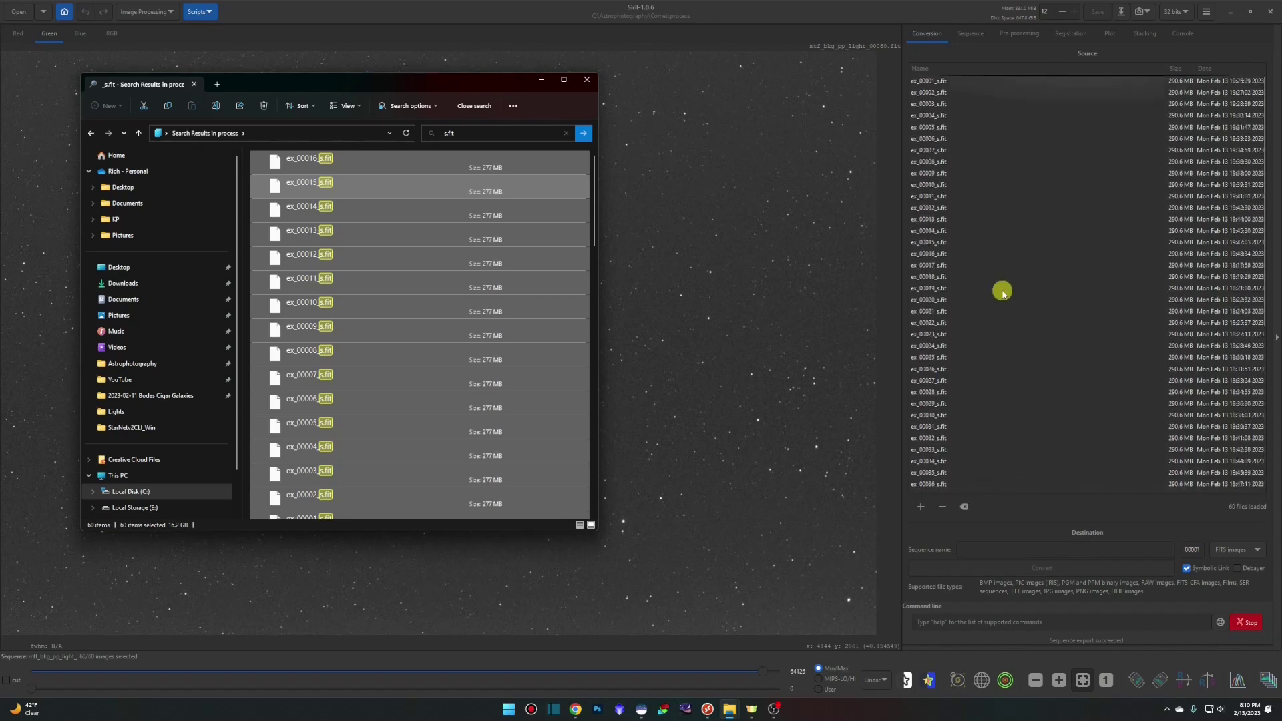
- Name the sequence comet and convert the loaded starless files into it as FITS images with symbolic links
{"action": "left_click", "coordinate": [1030, 548]}
{"action": "type", "text": "comet"}
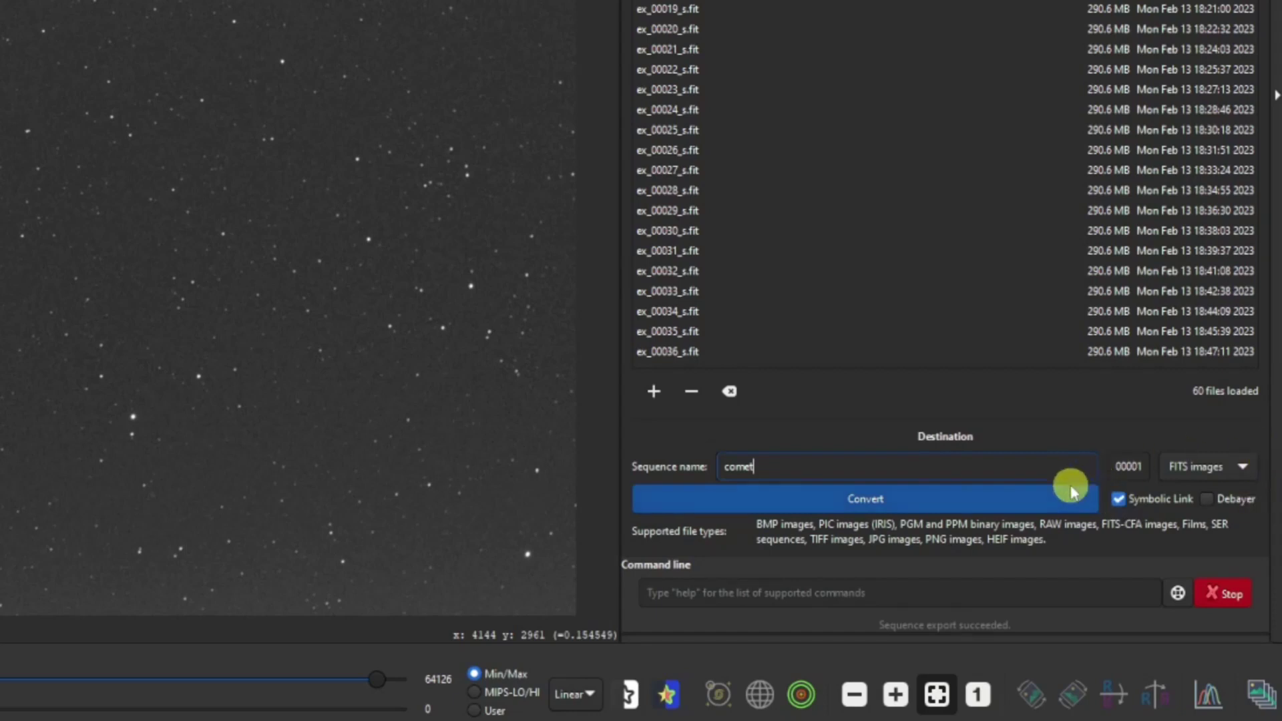
{"action": "left_click", "coordinate": [947, 504]}
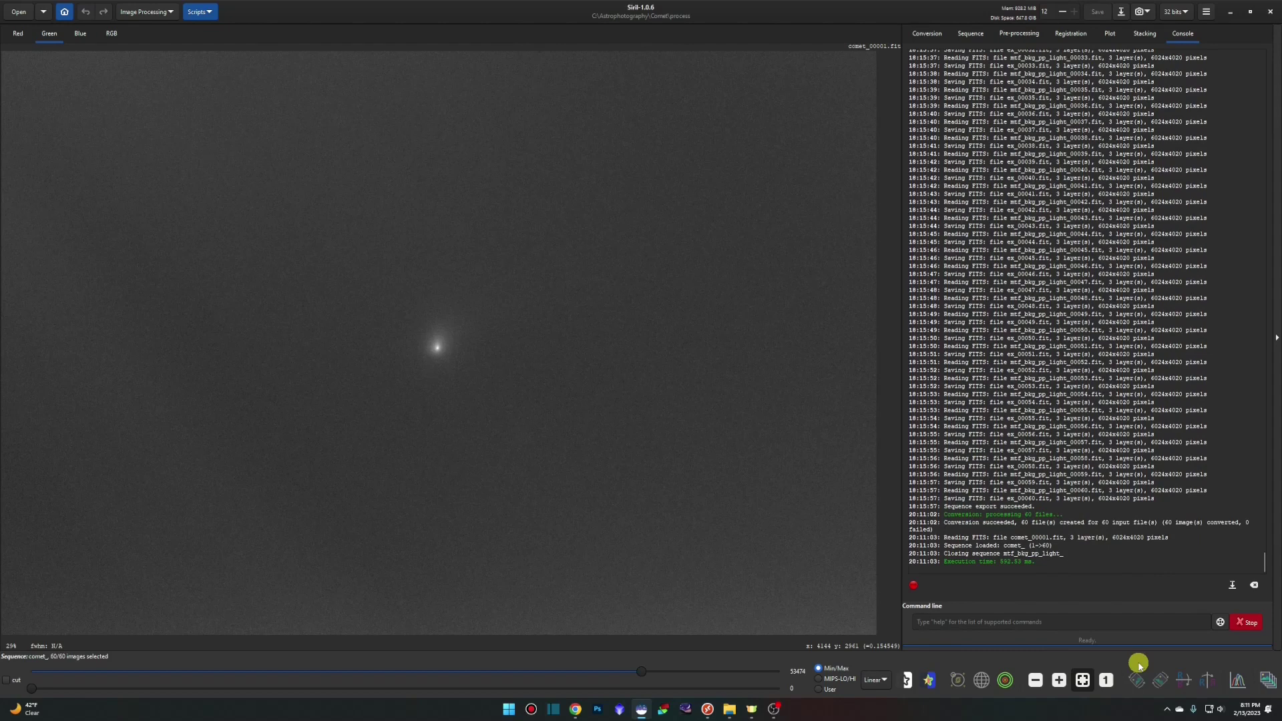
- Display the comet sequence in RGB and stack all its images by average stacking with rejection, saving to comet_stacked.fit
{"action": "left_click", "coordinate": [1069, 34]}
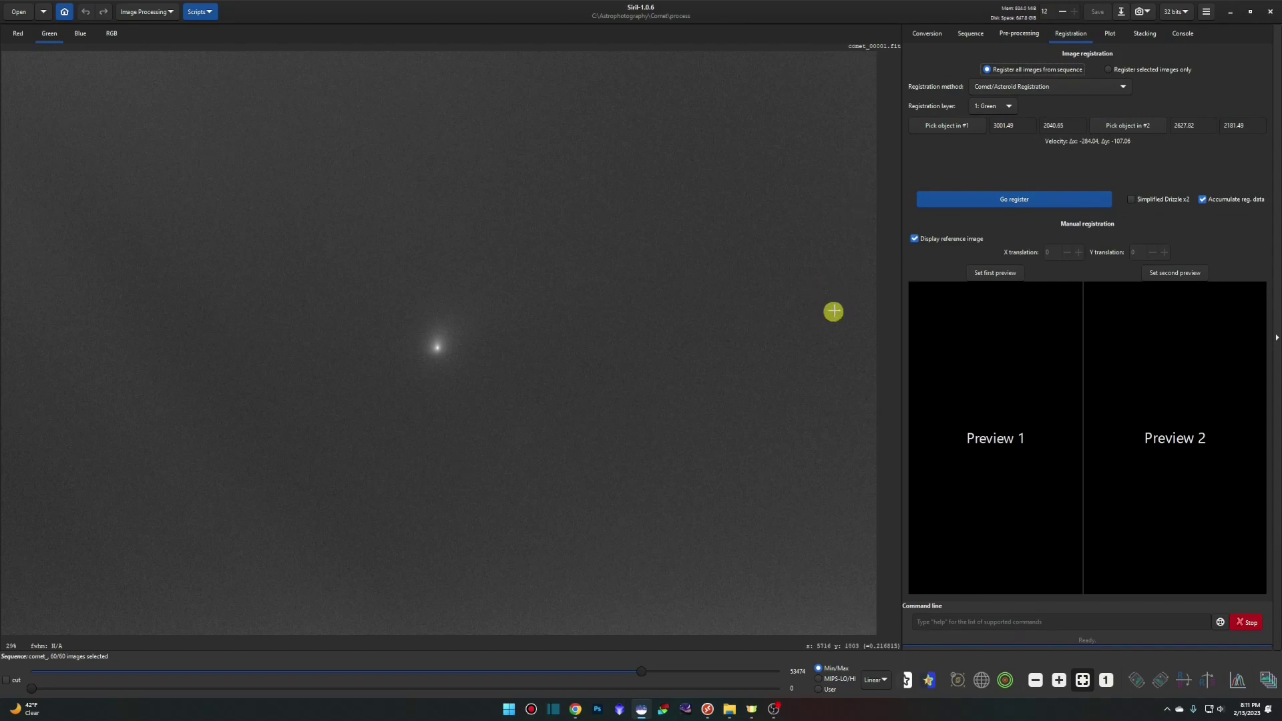
{"action": "left_click", "coordinate": [114, 34]}
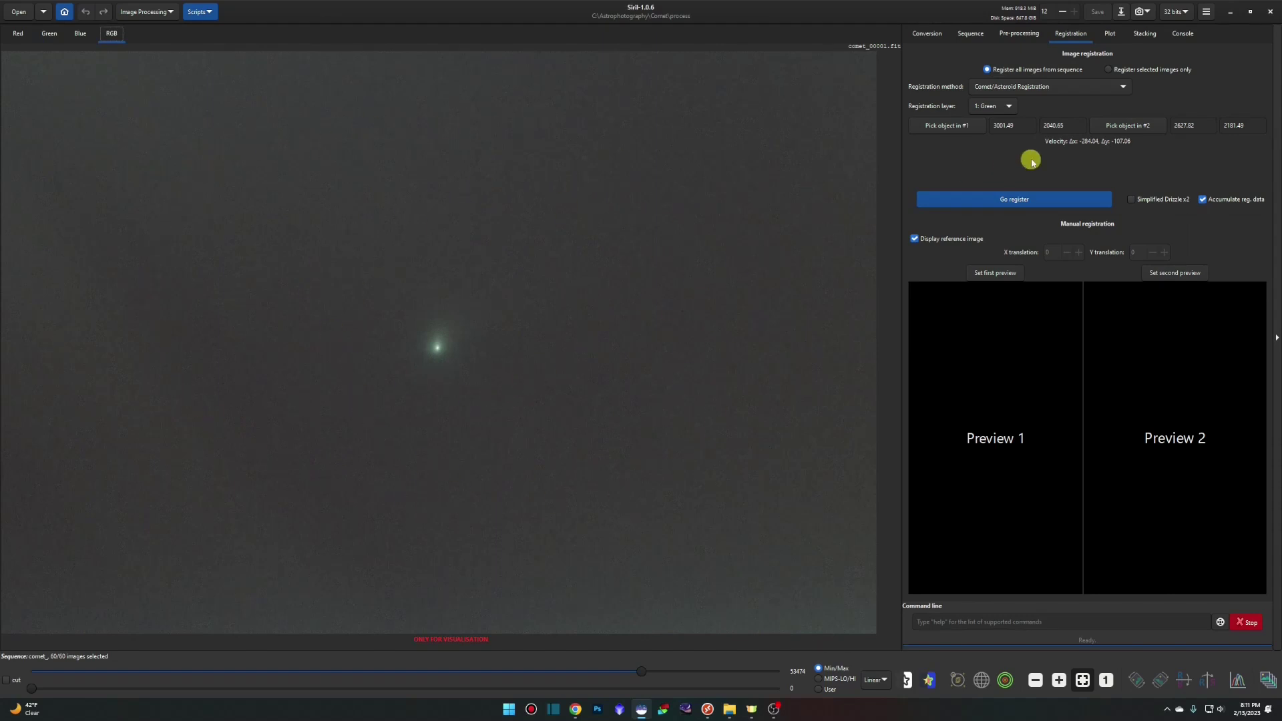
{"action": "left_click", "coordinate": [1146, 35]}
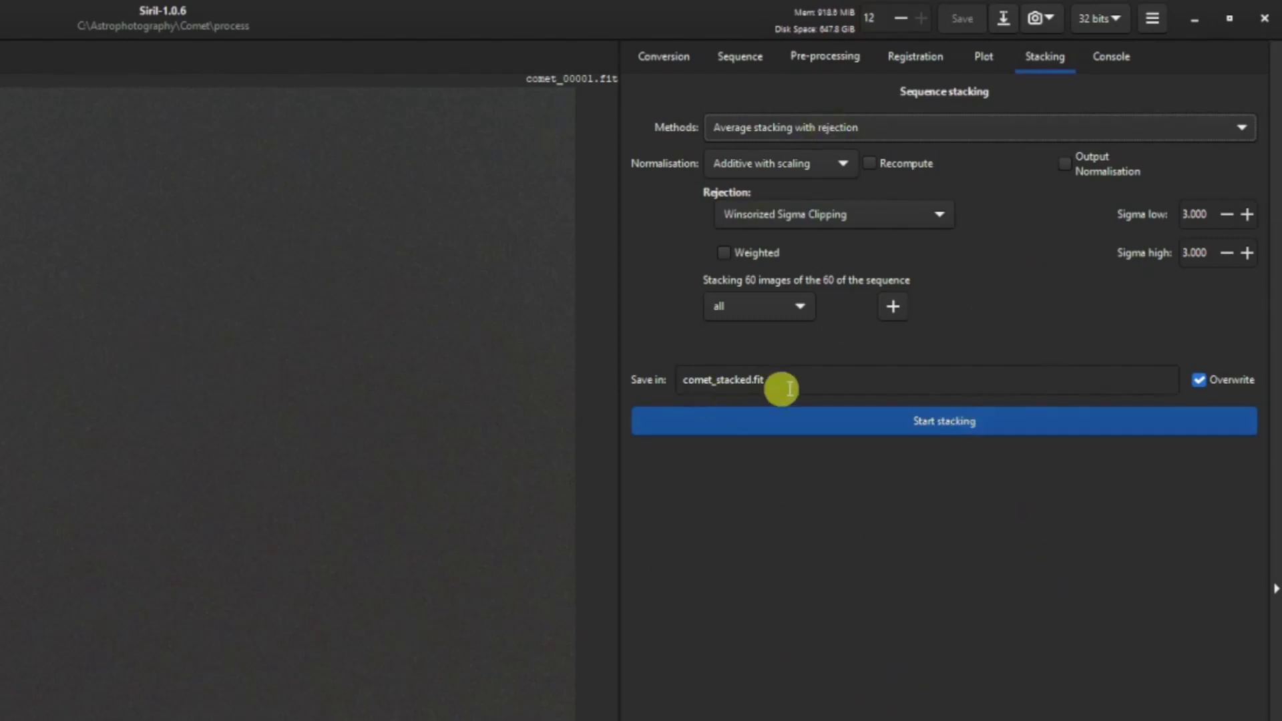
{"action": "left_click", "coordinate": [751, 390]}
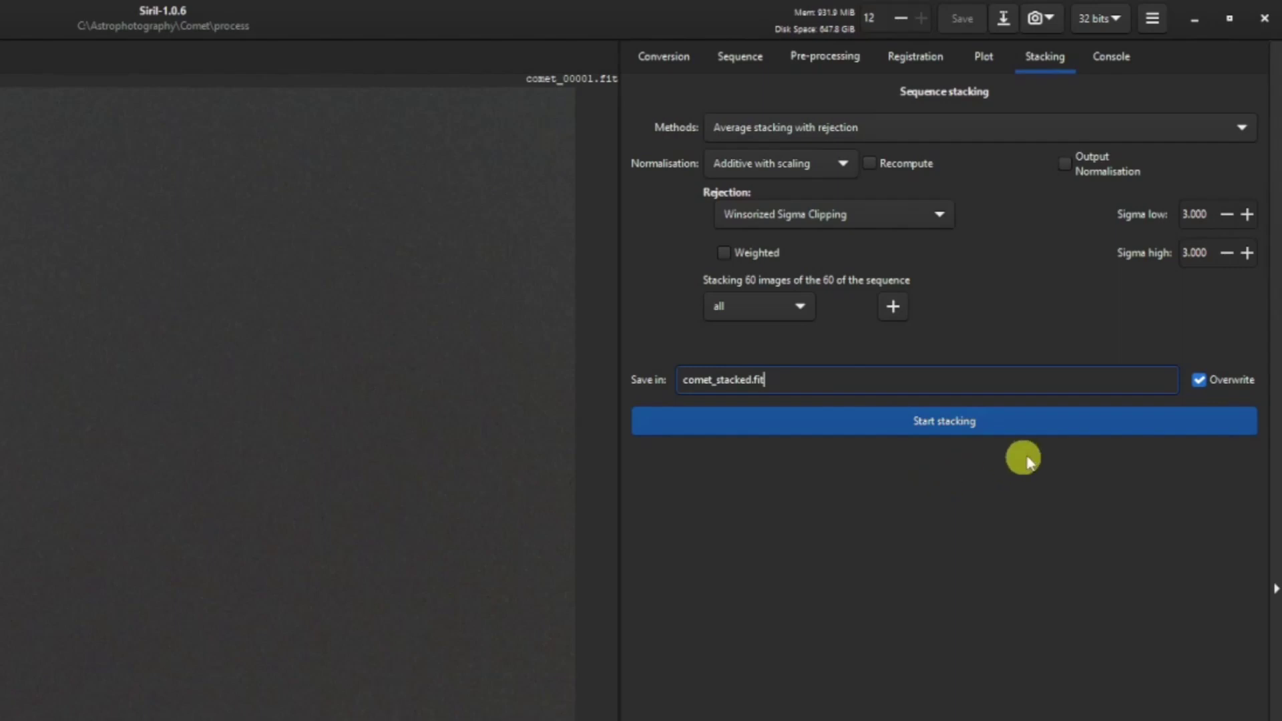
{"action": "left_click", "coordinate": [1033, 422]}
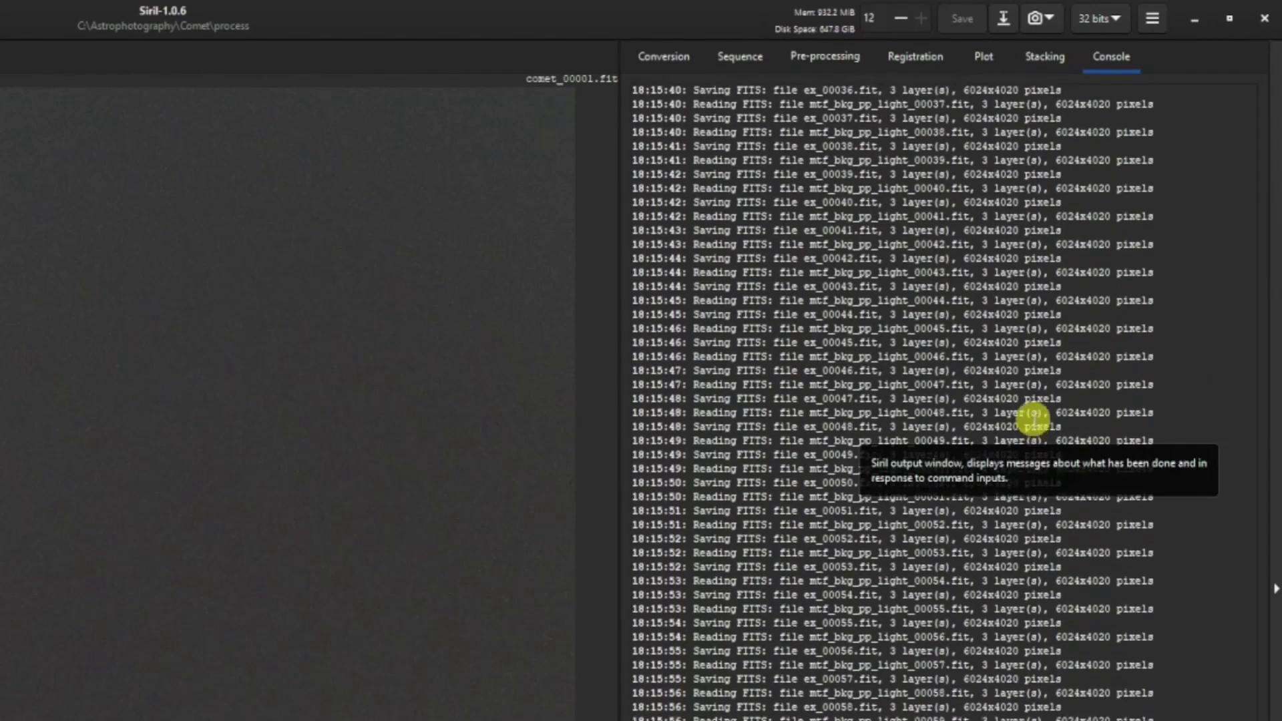
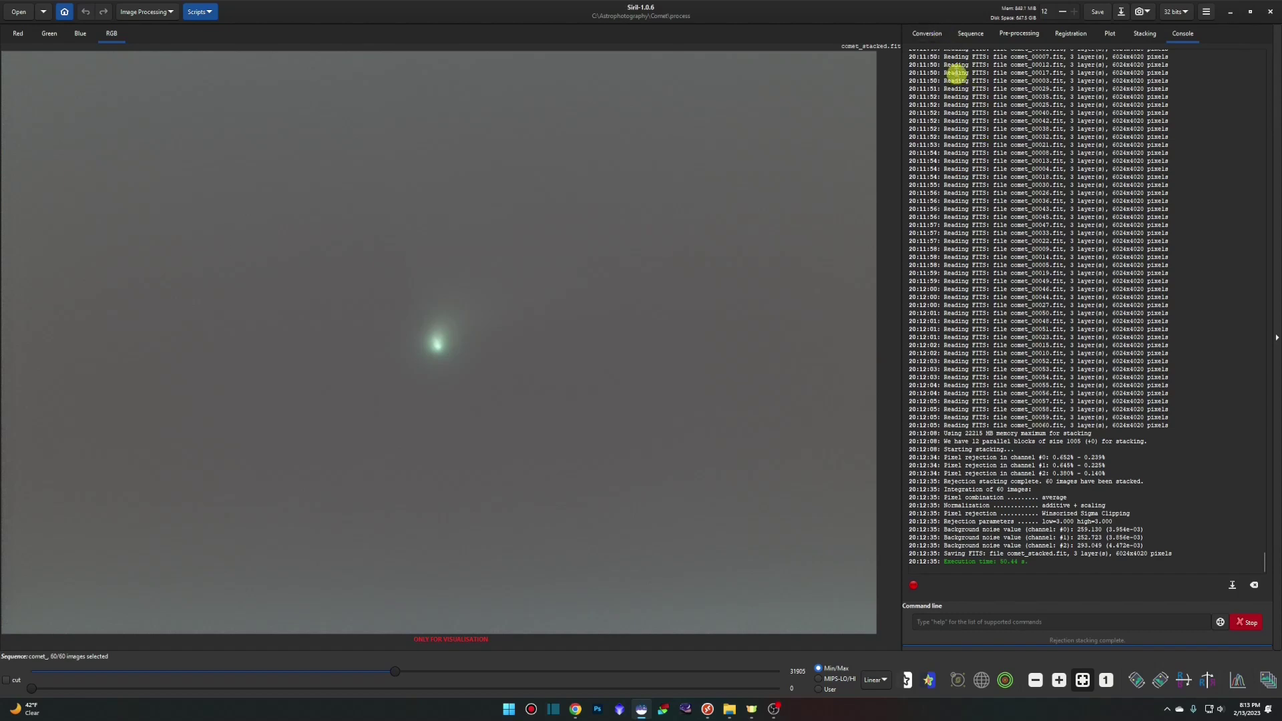
- Remove all files from the conversion list, and search the process folder in File Explorer for _stars.fit
{"action": "left_click", "coordinate": [939, 36]}
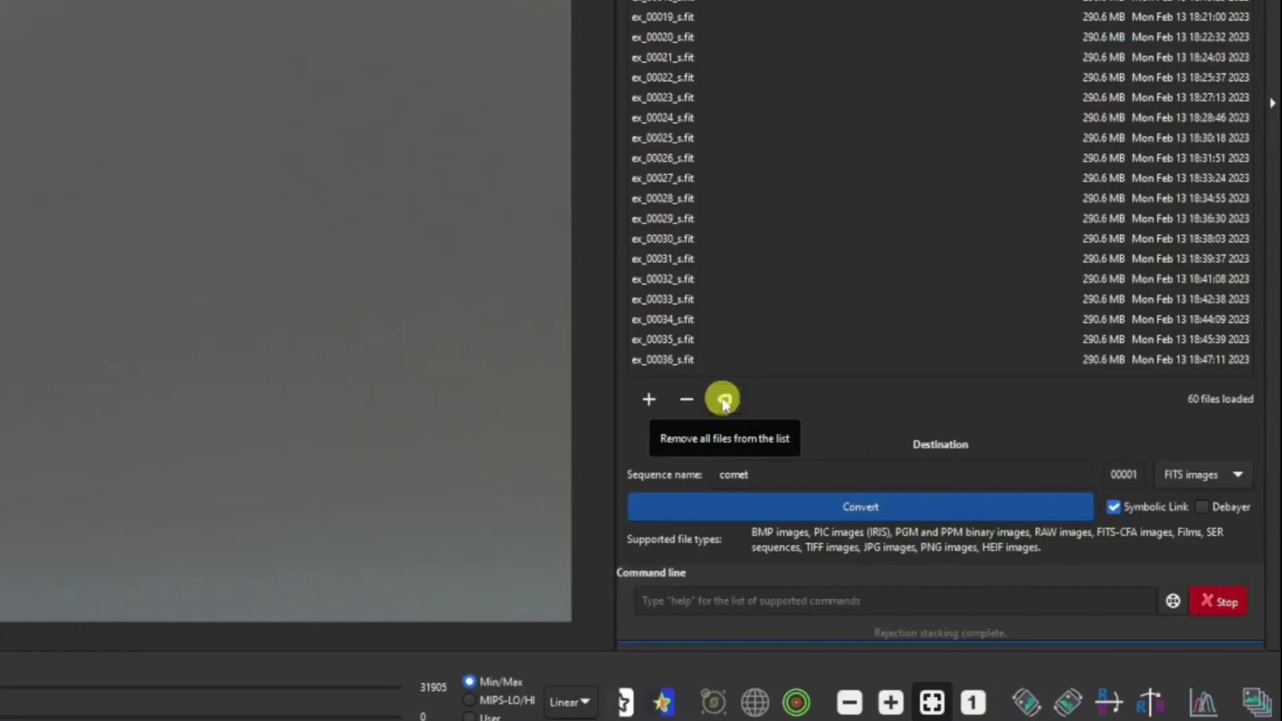
{"action": "left_click", "coordinate": [724, 401]}
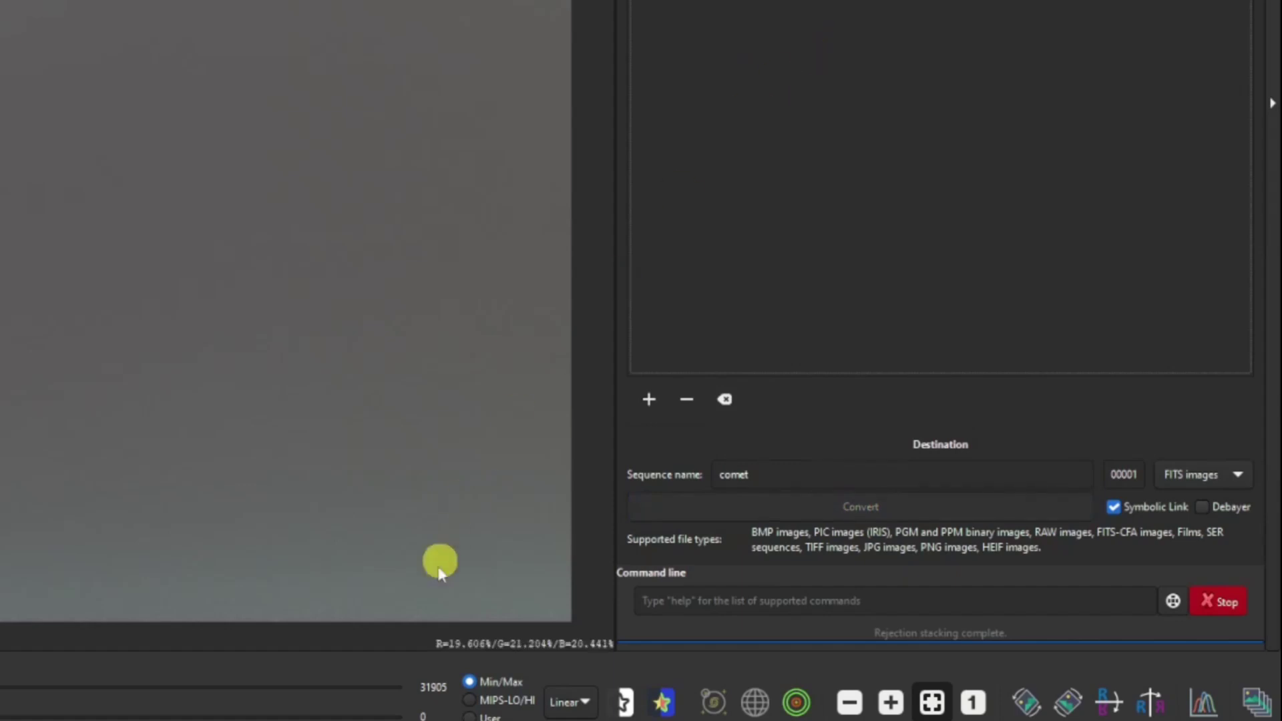
{"action": "mouse_move", "coordinate": [317, 720]}
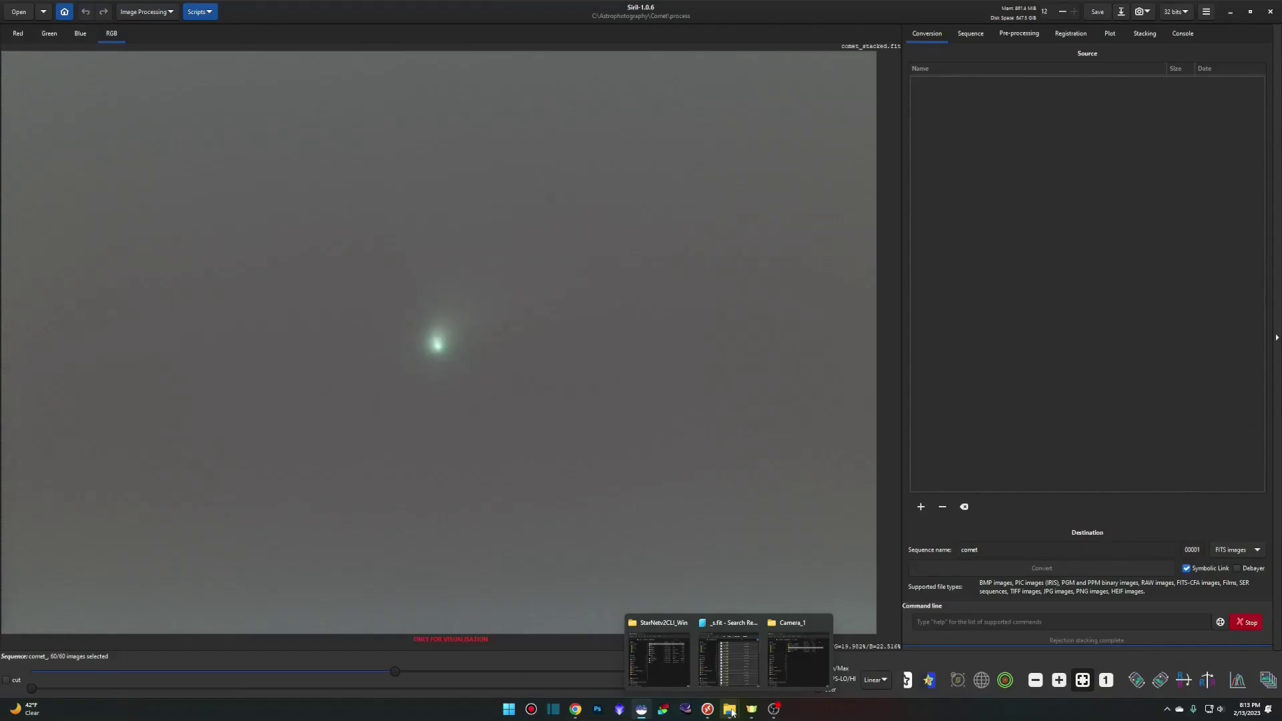
{"action": "left_click", "coordinate": [730, 661]}
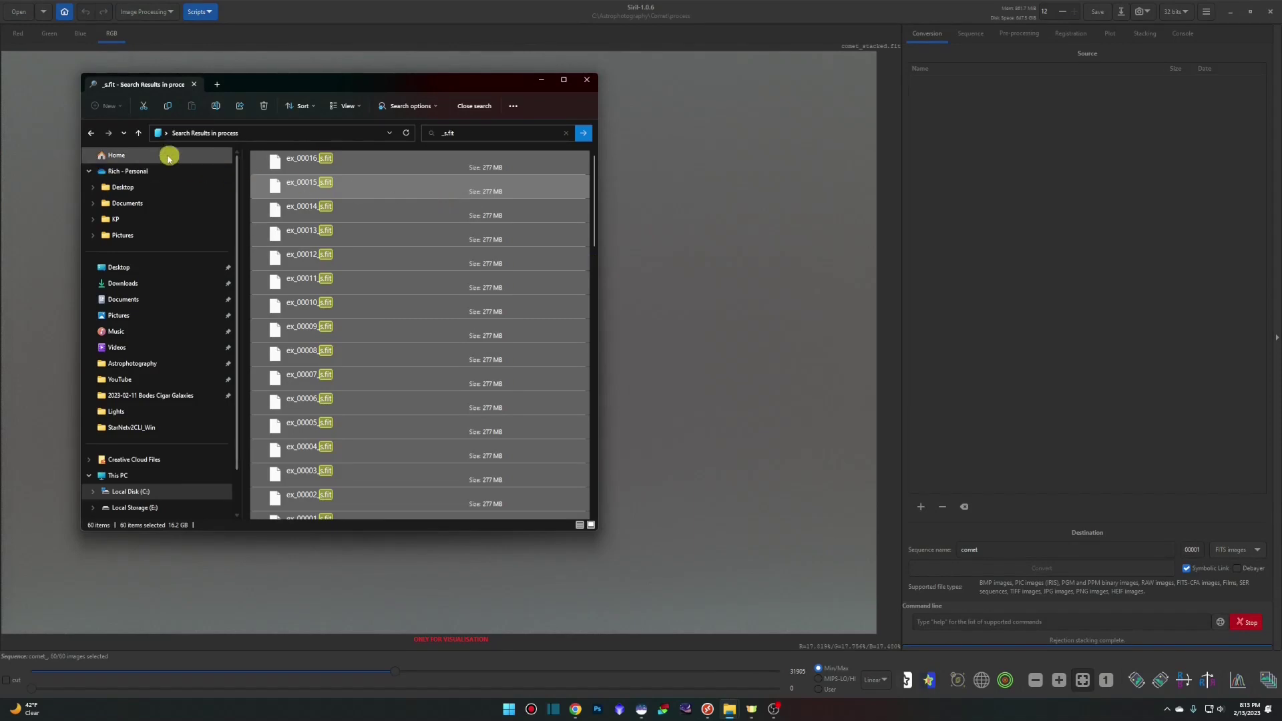
{"action": "left_click", "coordinate": [93, 133]}
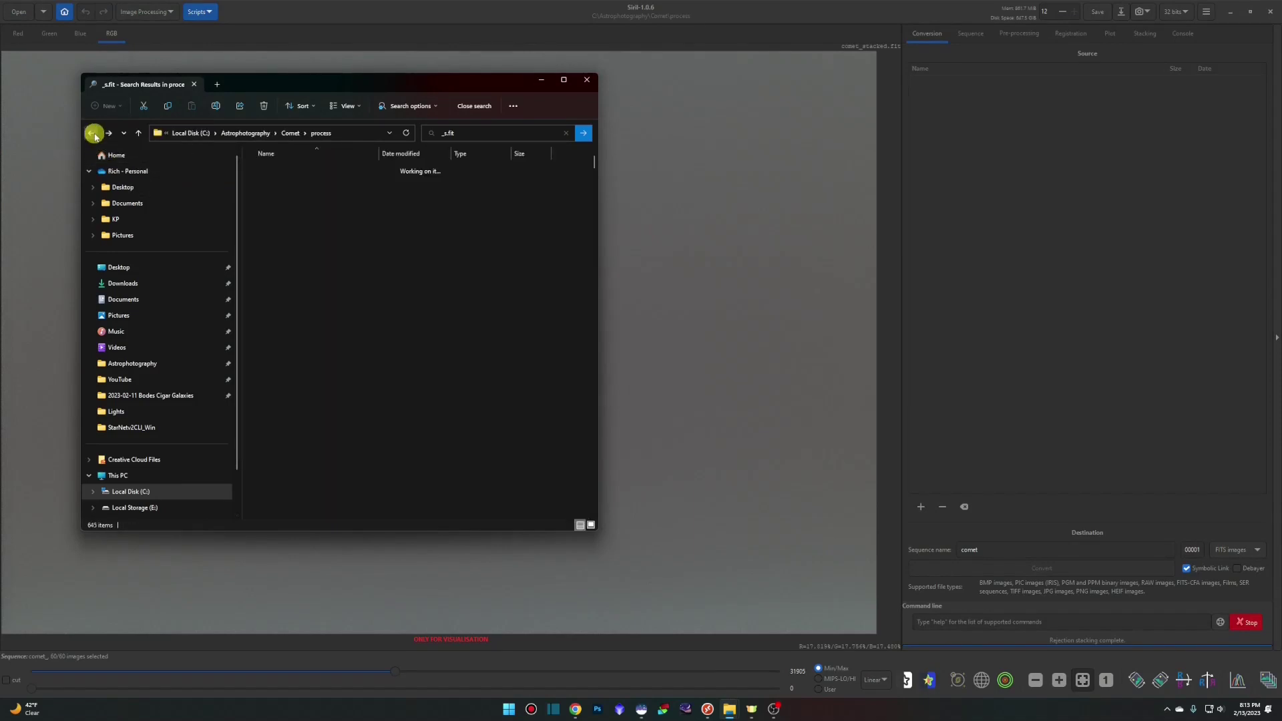
{"action": "left_click", "coordinate": [457, 135]}
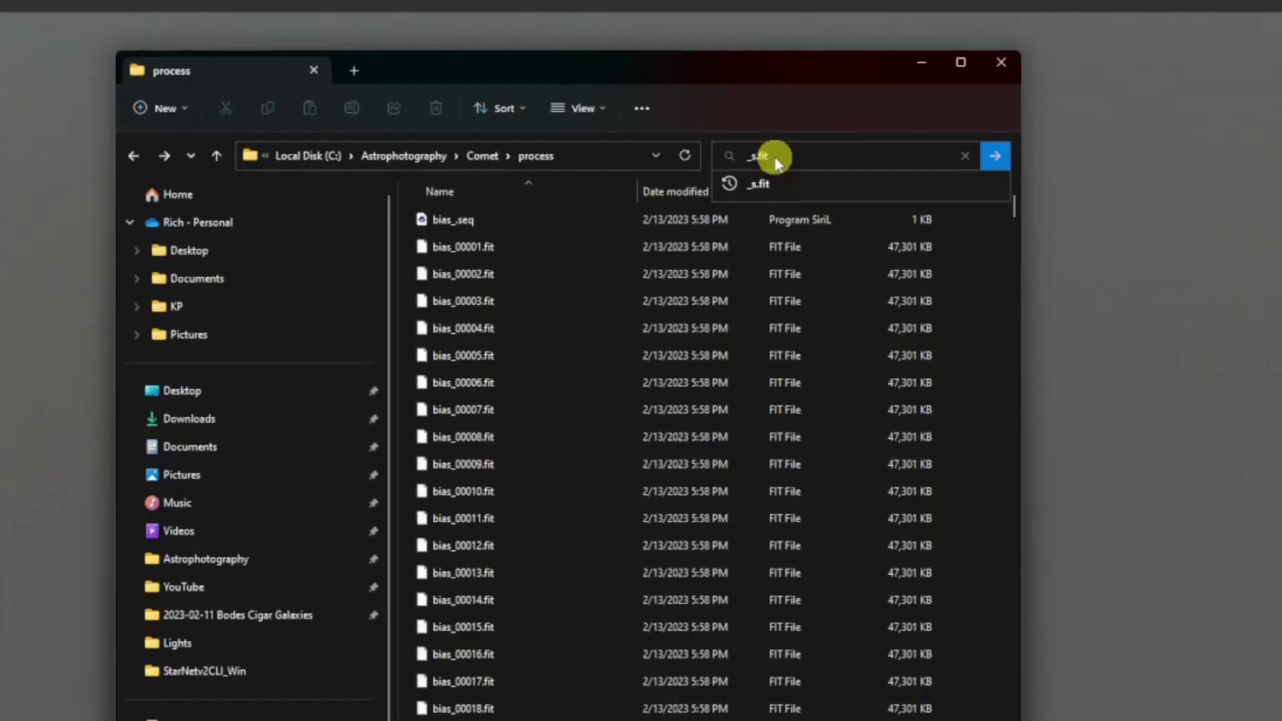
{"action": "type", "text": "_stars"}
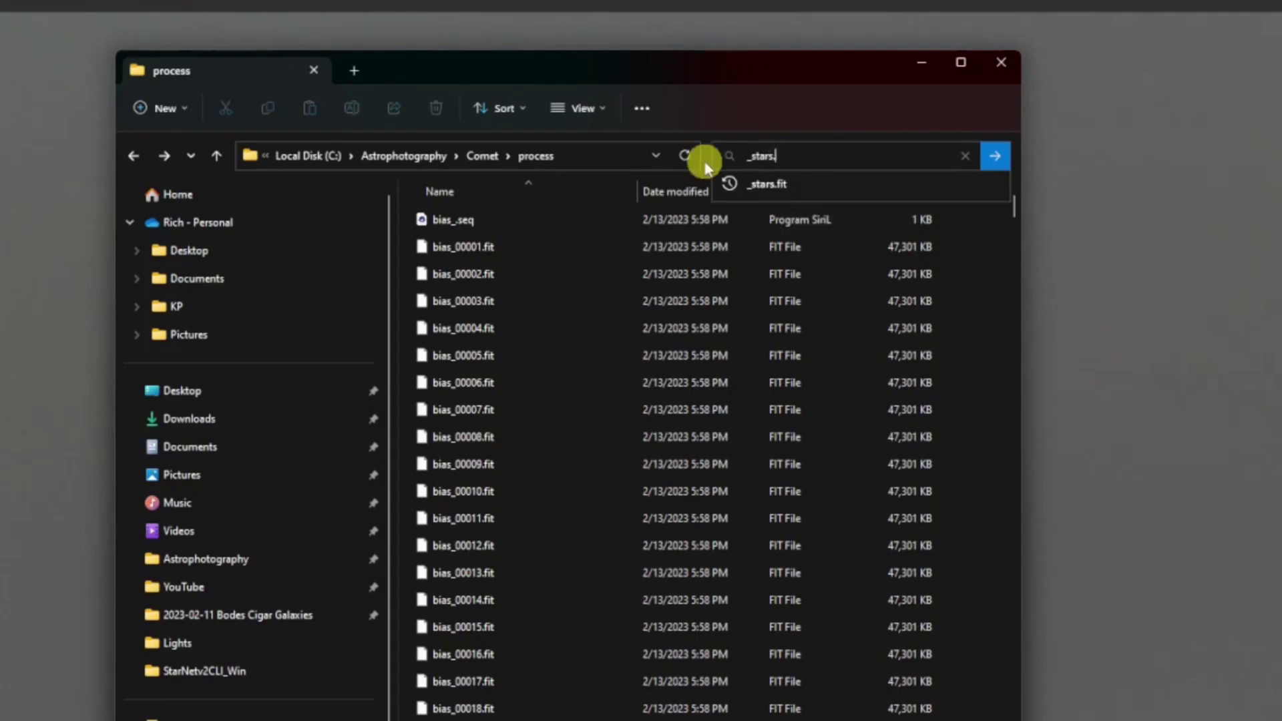
{"action": "left_click", "coordinate": [995, 156]}
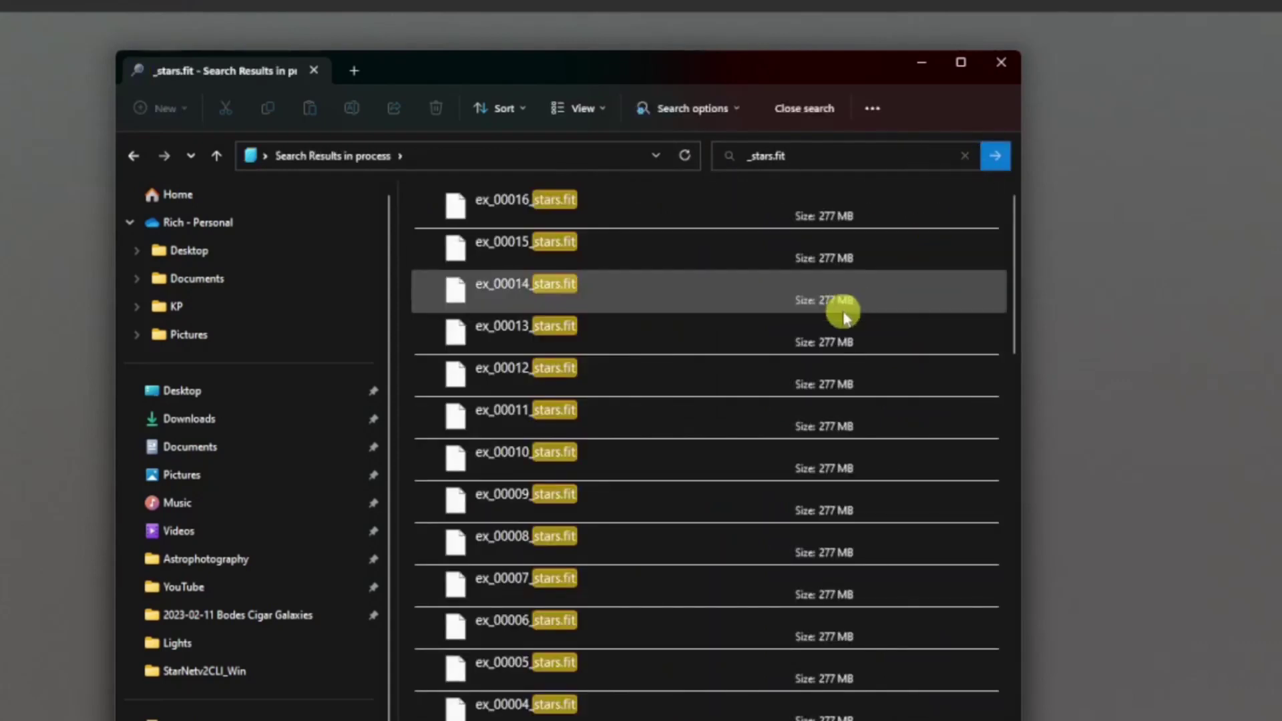
- Select all the _stars.fit files found and add them to Siril's conversion source list
{"action": "left_click", "coordinate": [699, 402]}
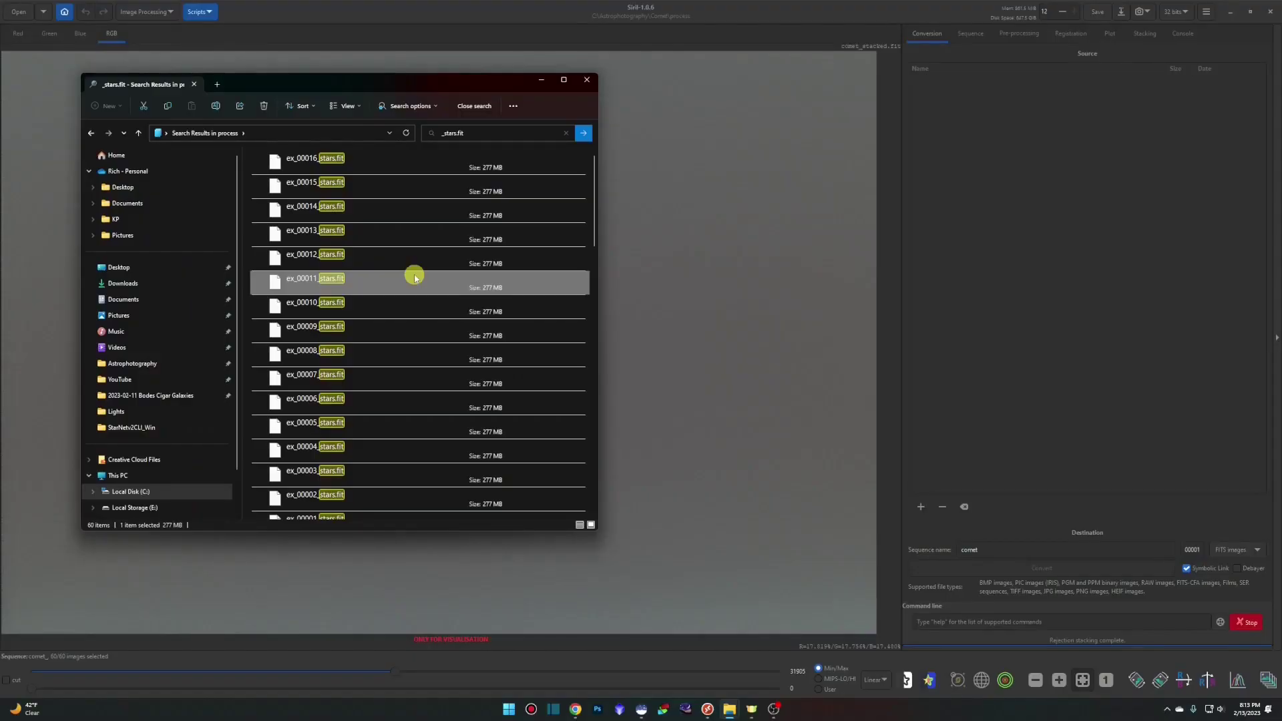
{"action": "key", "text": "ctrl+a"}
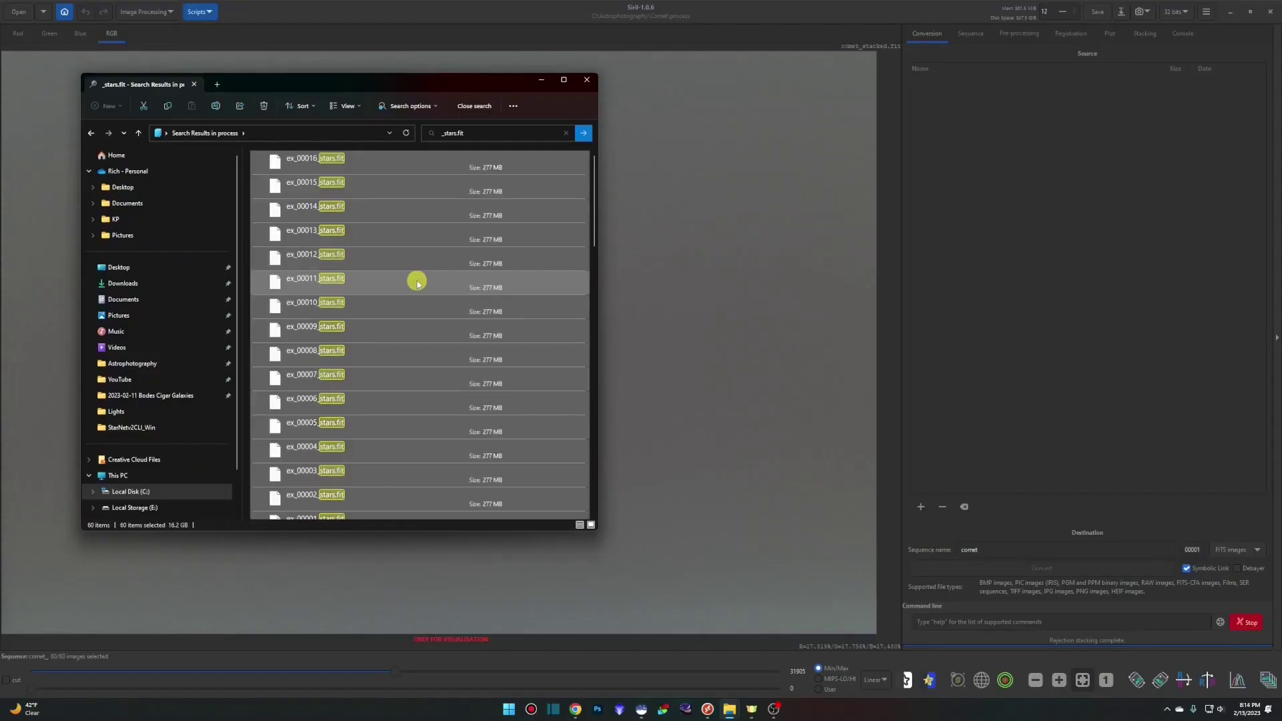
{"action": "left_click_drag", "start_coordinate": [416, 284], "coordinate": [1093, 217]}
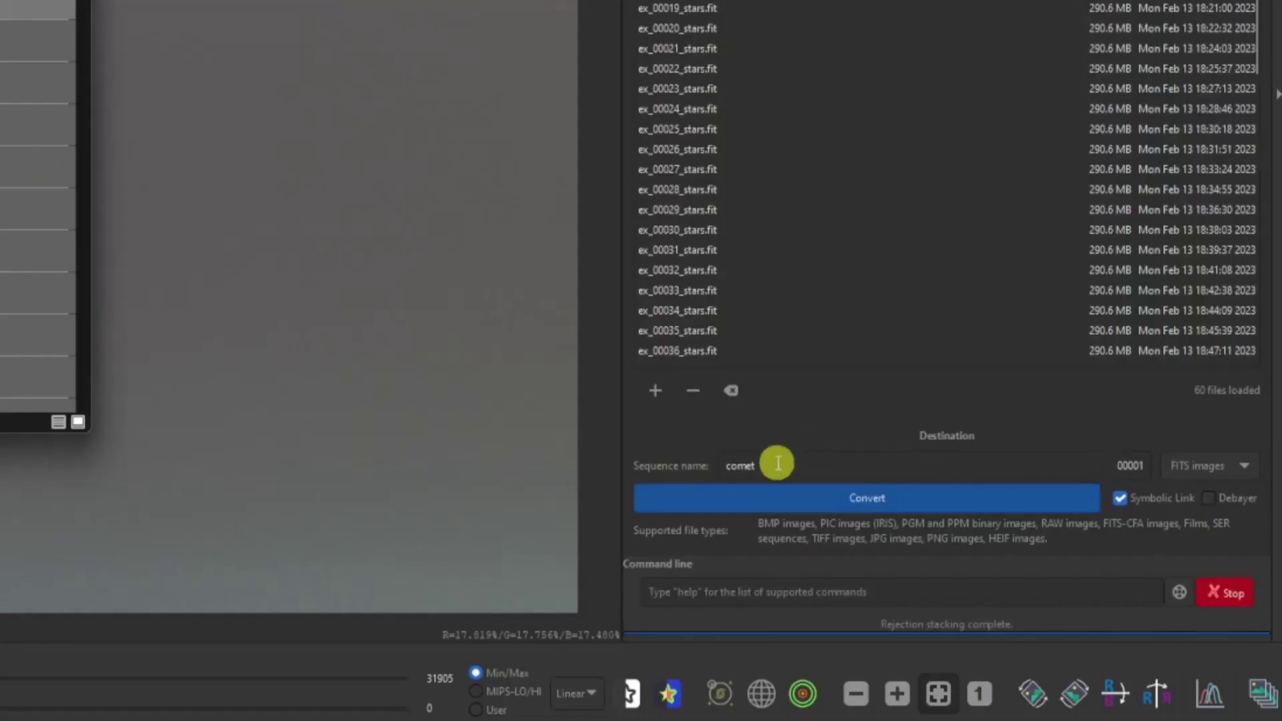
- Name the sequence stars and convert the loaded star-only files into it as FITS images with symbolic links
{"action": "left_click", "coordinate": [977, 549]}
{"action": "double_click", "coordinate": [750, 465]}
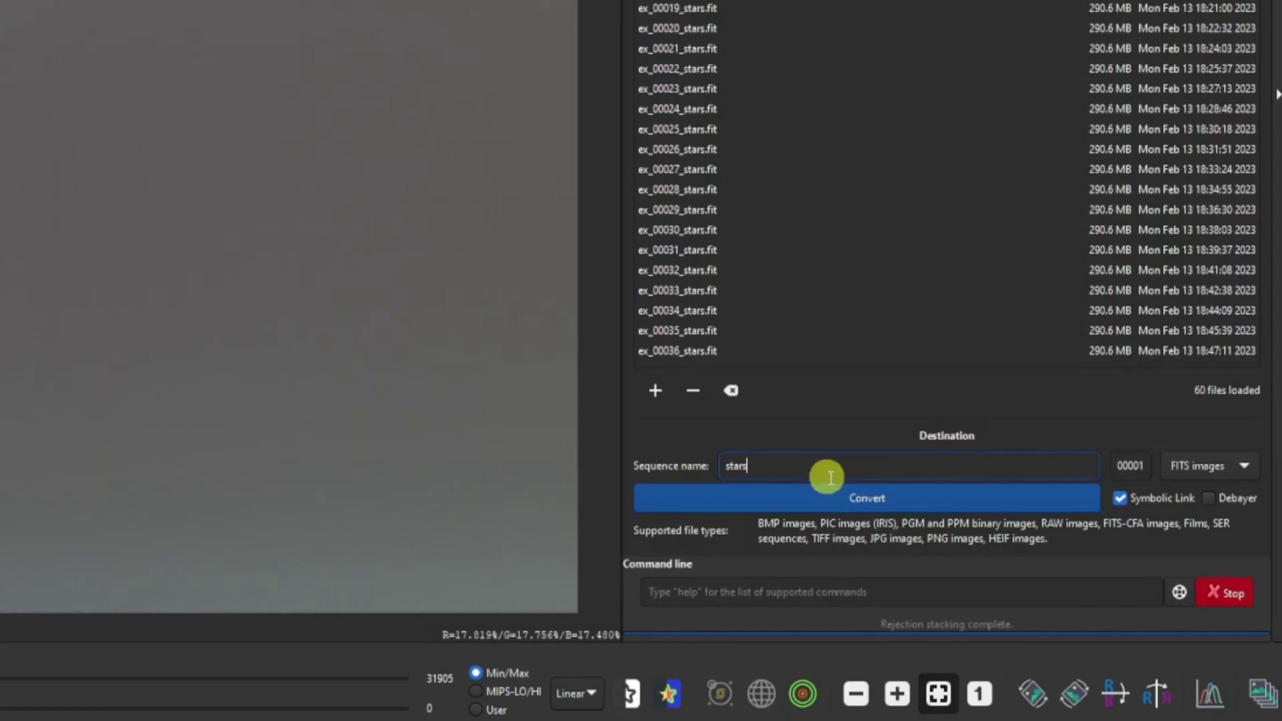
{"action": "left_click", "coordinate": [945, 494]}
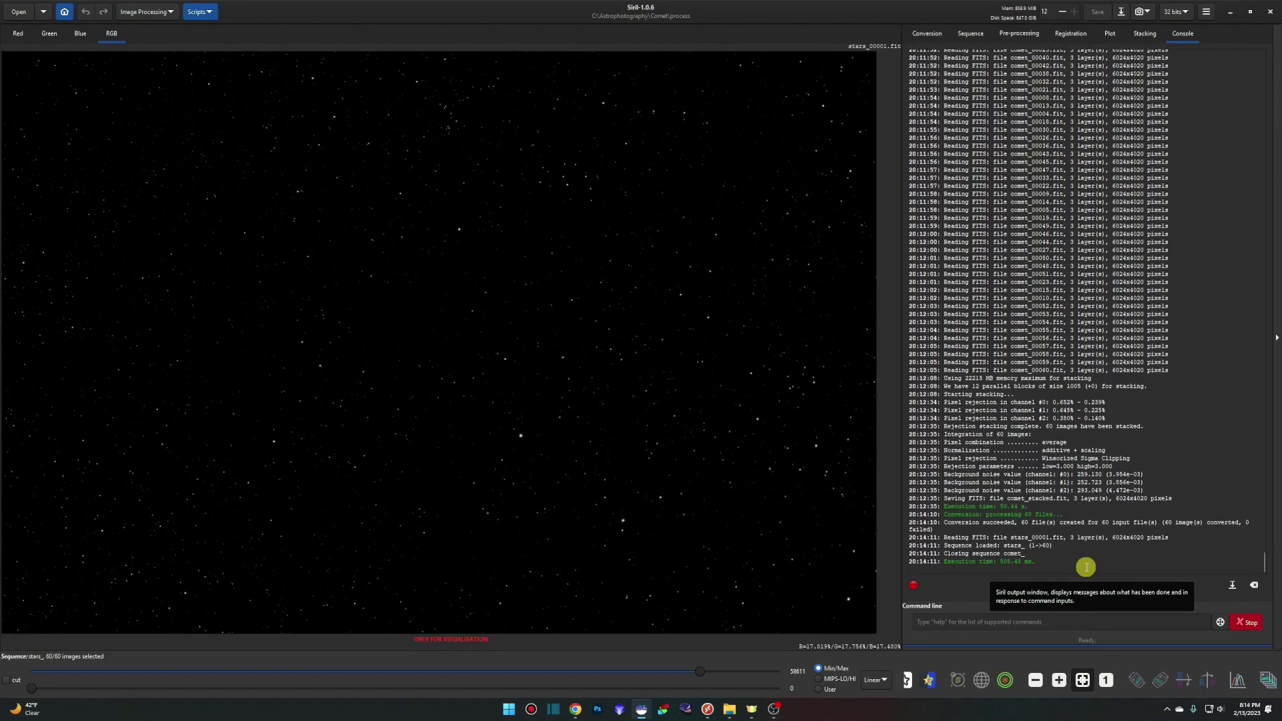
- Register all images of the stars sequence using Global Star Alignment (deep-sky) on the green layer
{"action": "left_click", "coordinate": [1070, 35]}
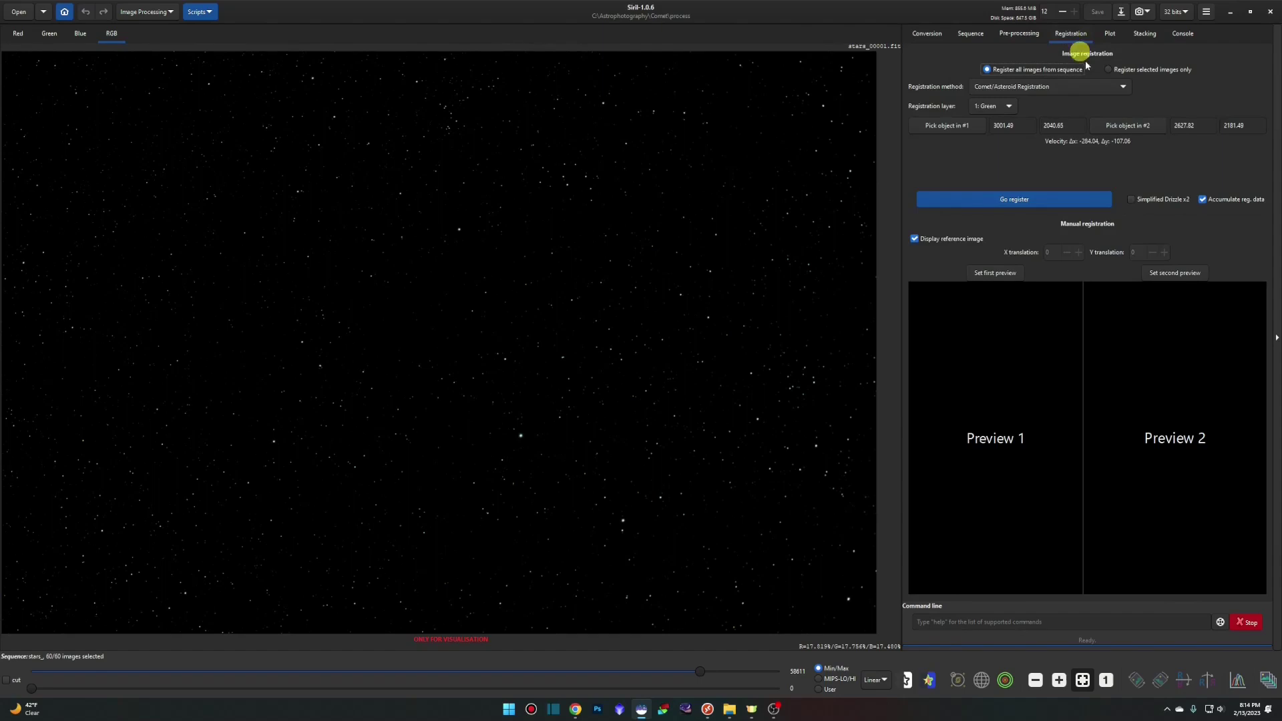
{"action": "left_click", "coordinate": [1089, 86]}
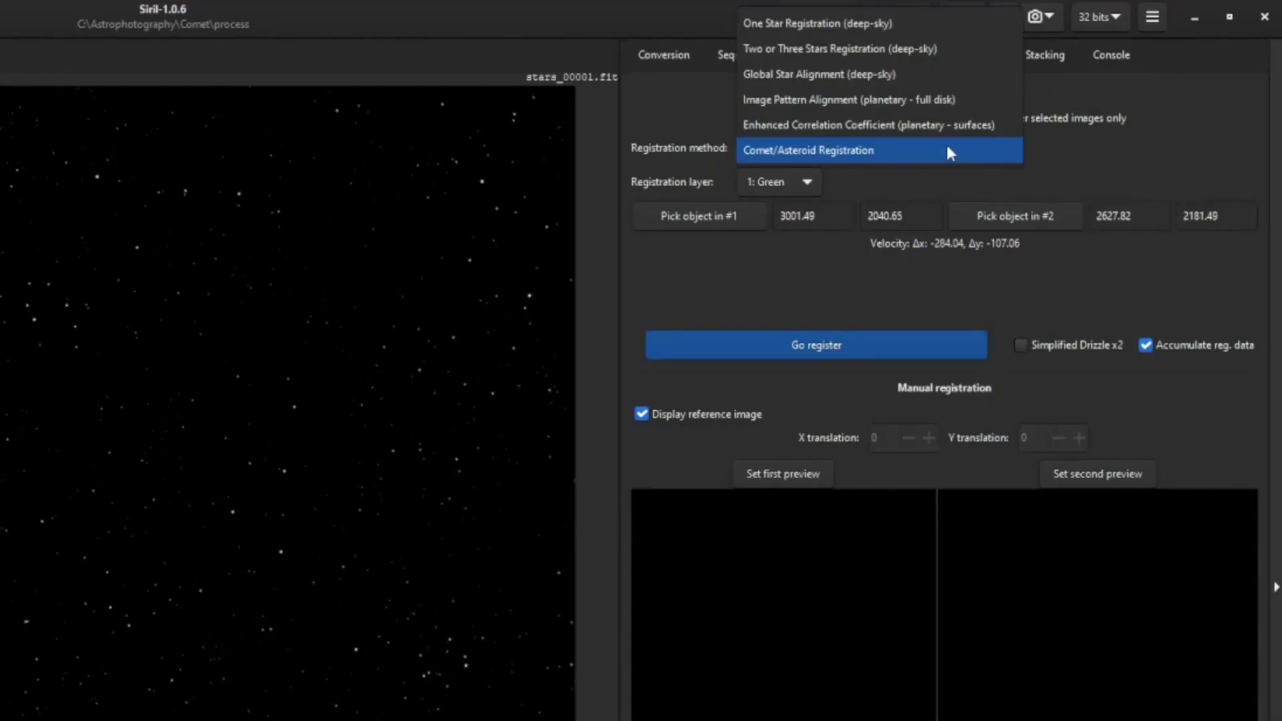
{"action": "left_click", "coordinate": [858, 75]}
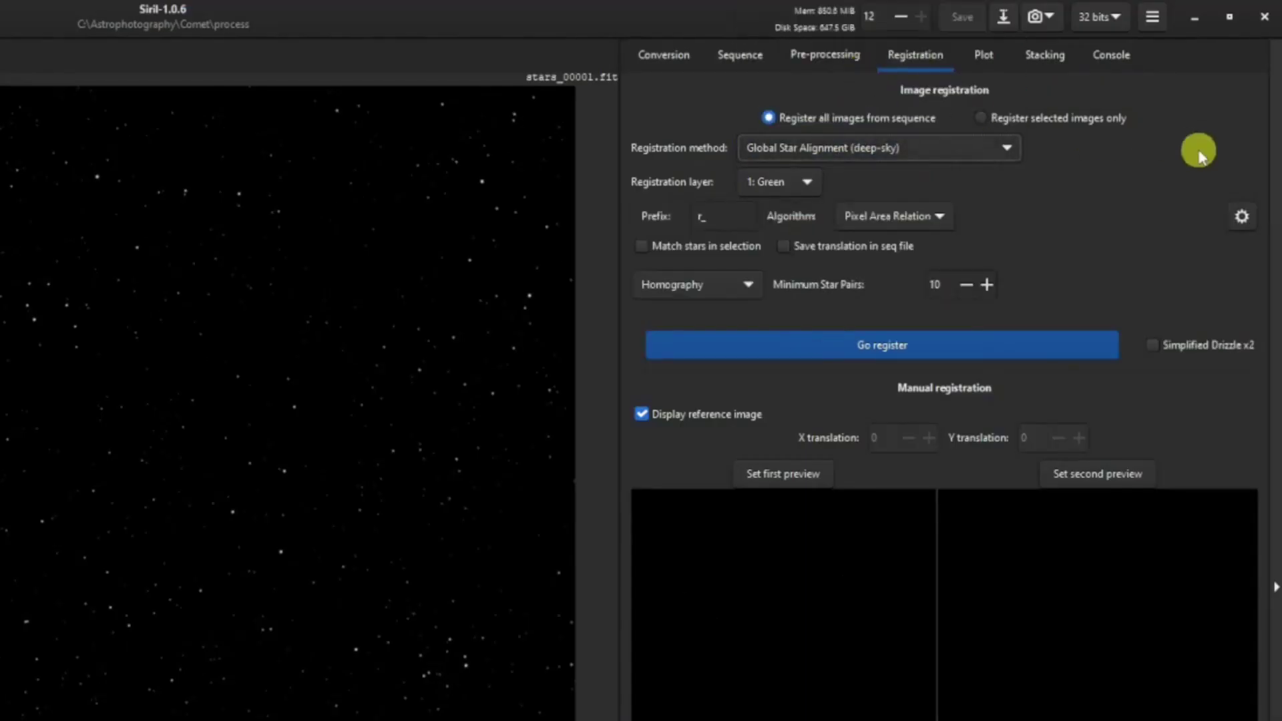
{"action": "left_click", "coordinate": [980, 345]}
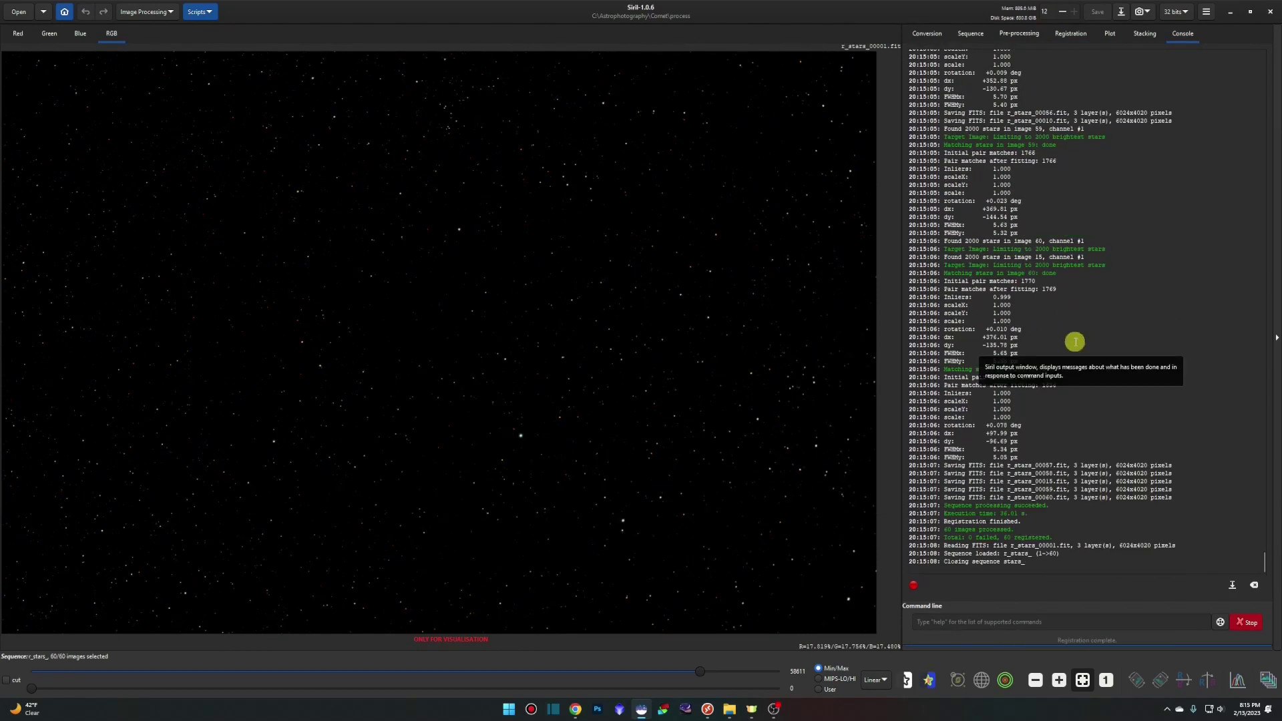
- Stack all the registered star images by average stacking with rejection, saving the result in stars_stacked.fit
{"action": "left_click", "coordinate": [1146, 35]}
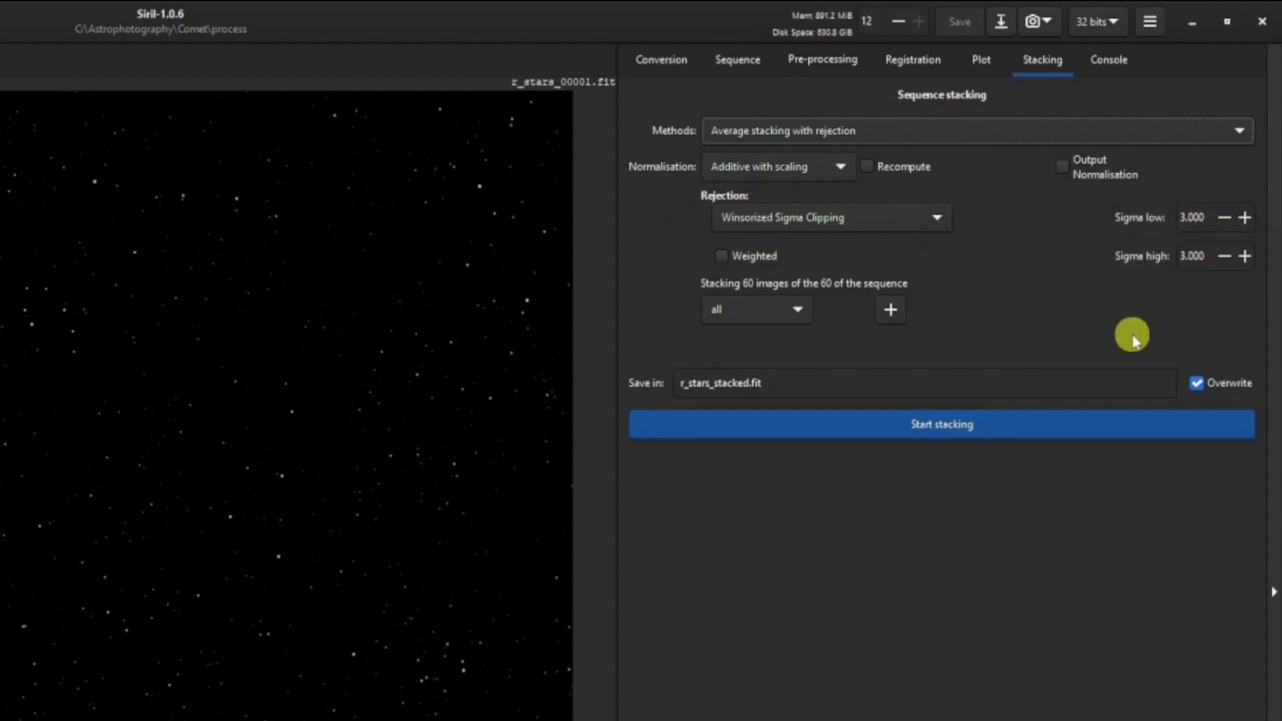
{"action": "left_click", "coordinate": [689, 384]}
{"action": "key", "text": "Delete"}
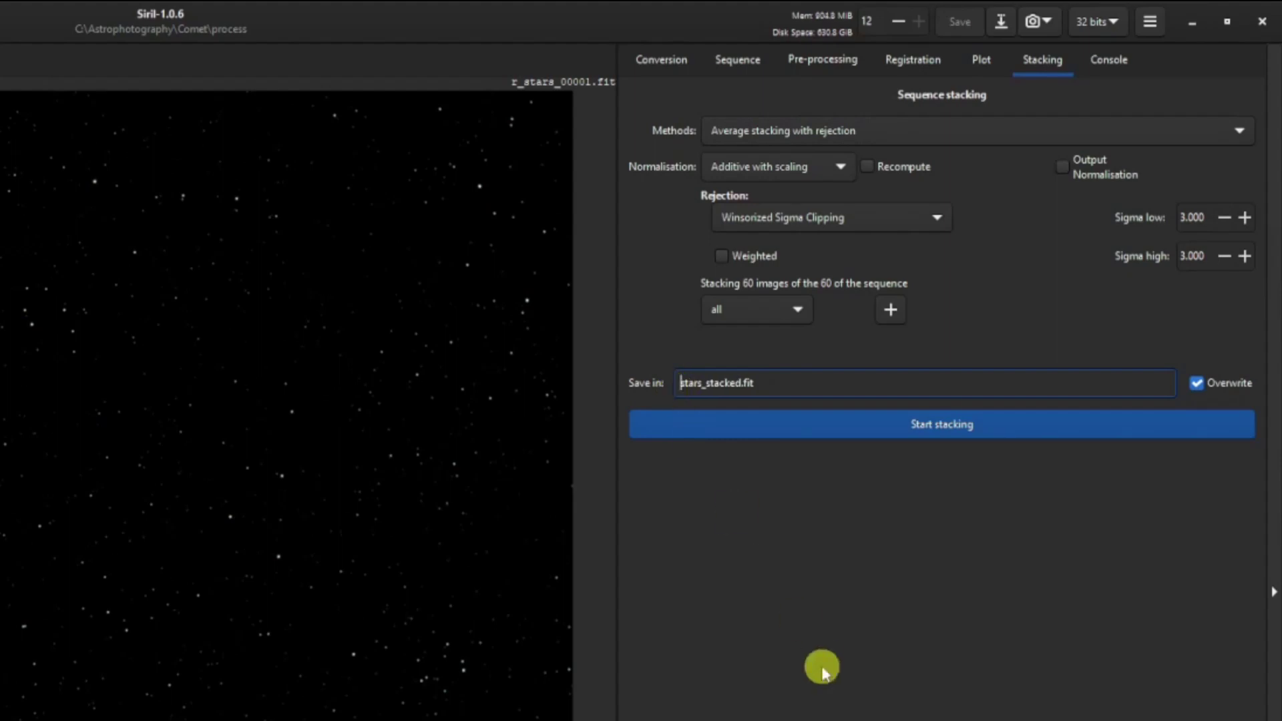
{"action": "left_click", "coordinate": [1075, 433]}
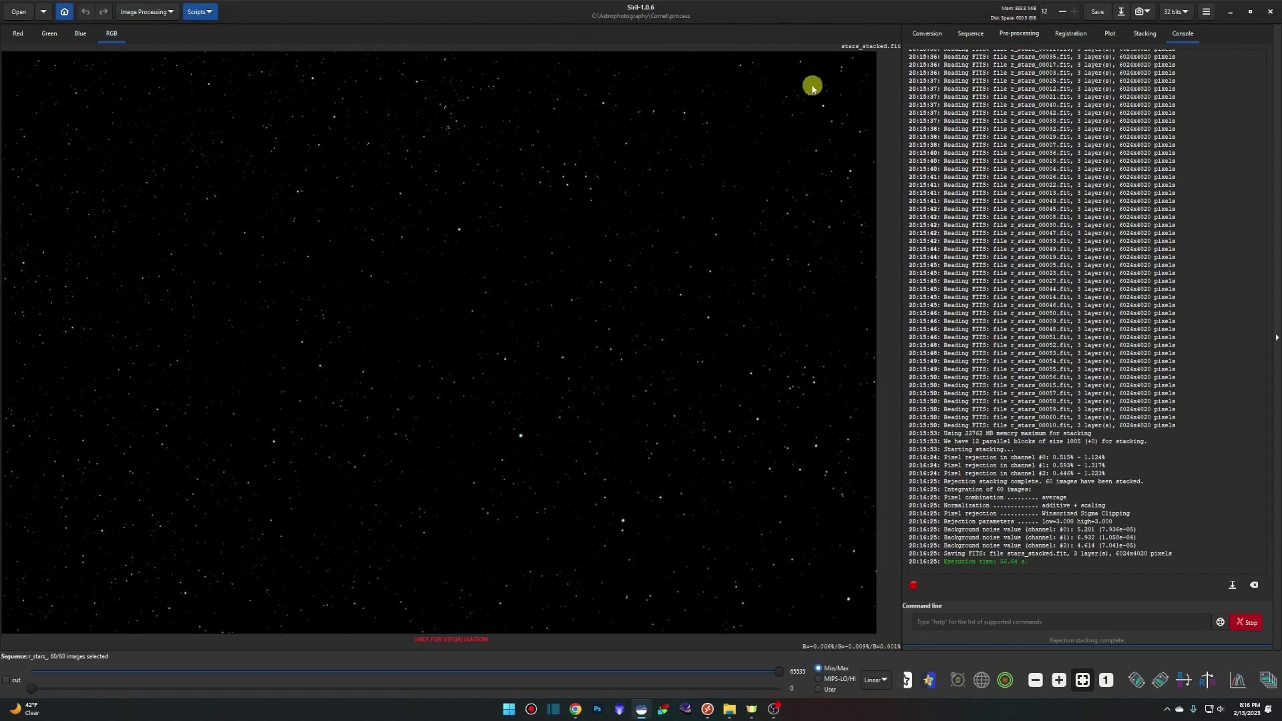
- Save the stacked star image as a 16-bit unsigned integer TIFF named stars
{"action": "right_click", "coordinate": [539, 286]}
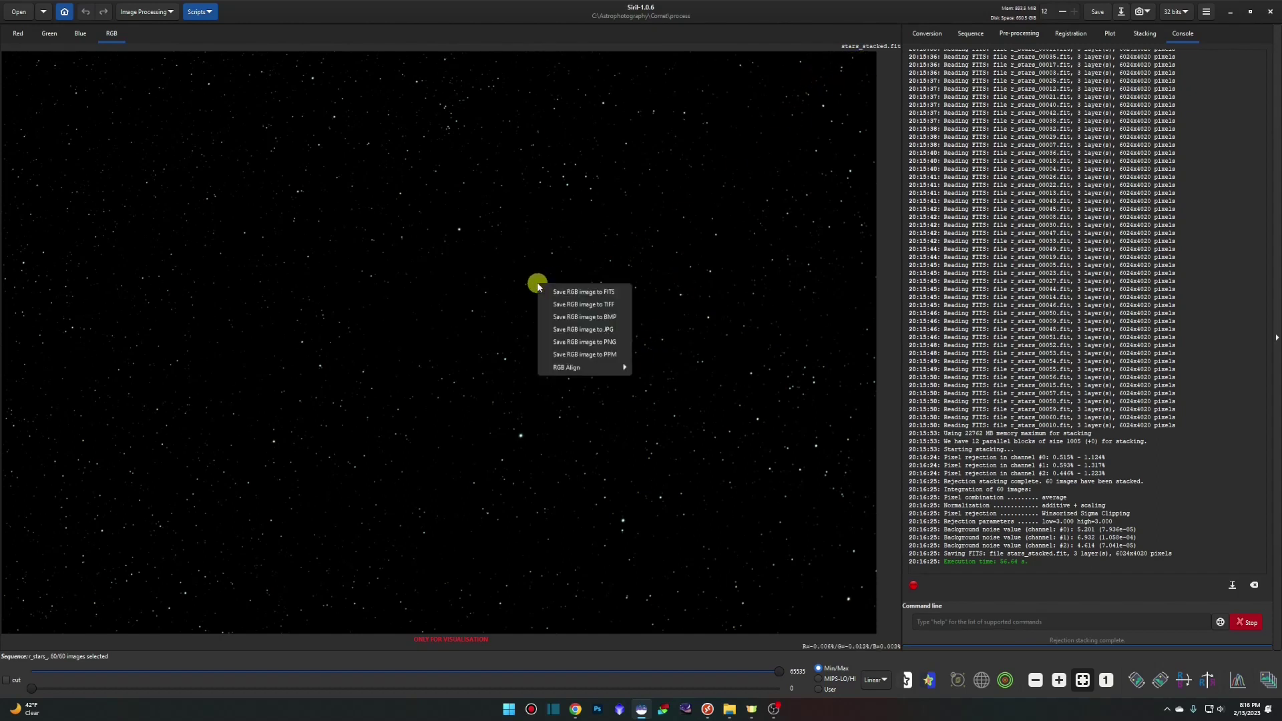
{"action": "left_click", "coordinate": [577, 306]}
{"action": "left_click", "coordinate": [575, 334]}
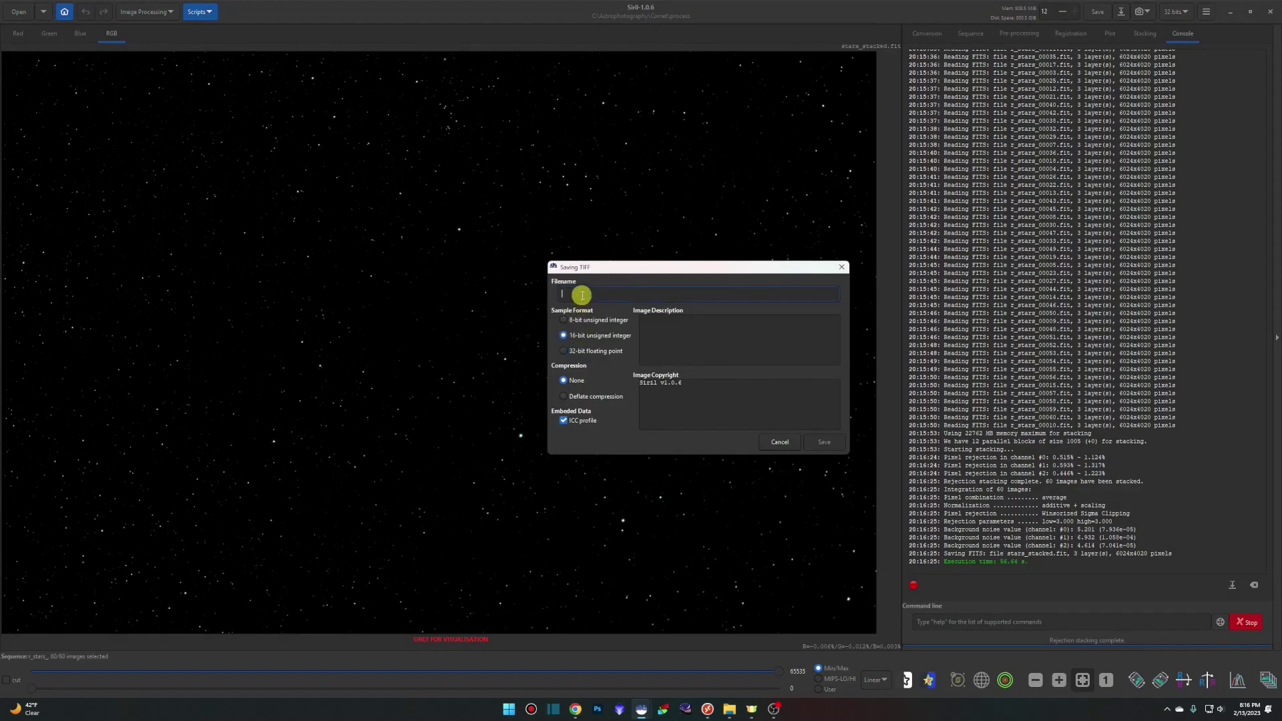
{"action": "left_click", "coordinate": [581, 294]}
{"action": "type", "text": "stars"}
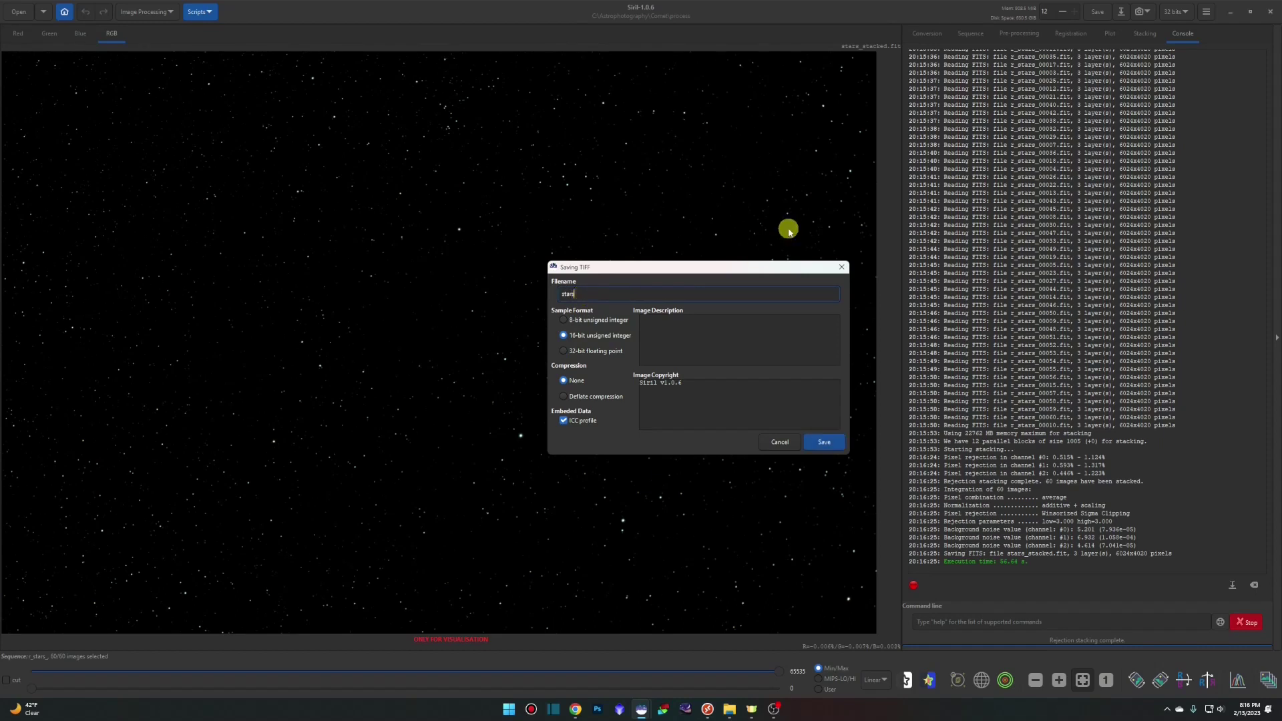
{"action": "left_click", "coordinate": [820, 443]}
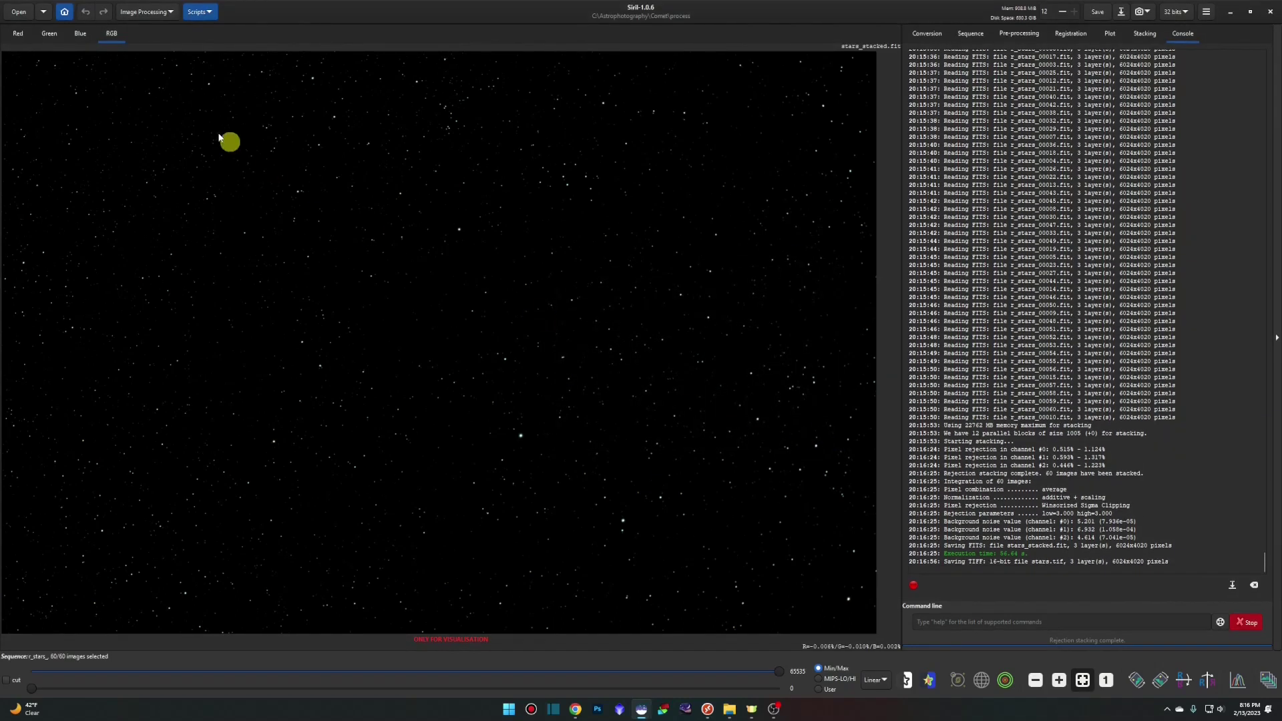
- Find and open comet_stacked.fit from the process folder
{"action": "left_click", "coordinate": [26, 16]}
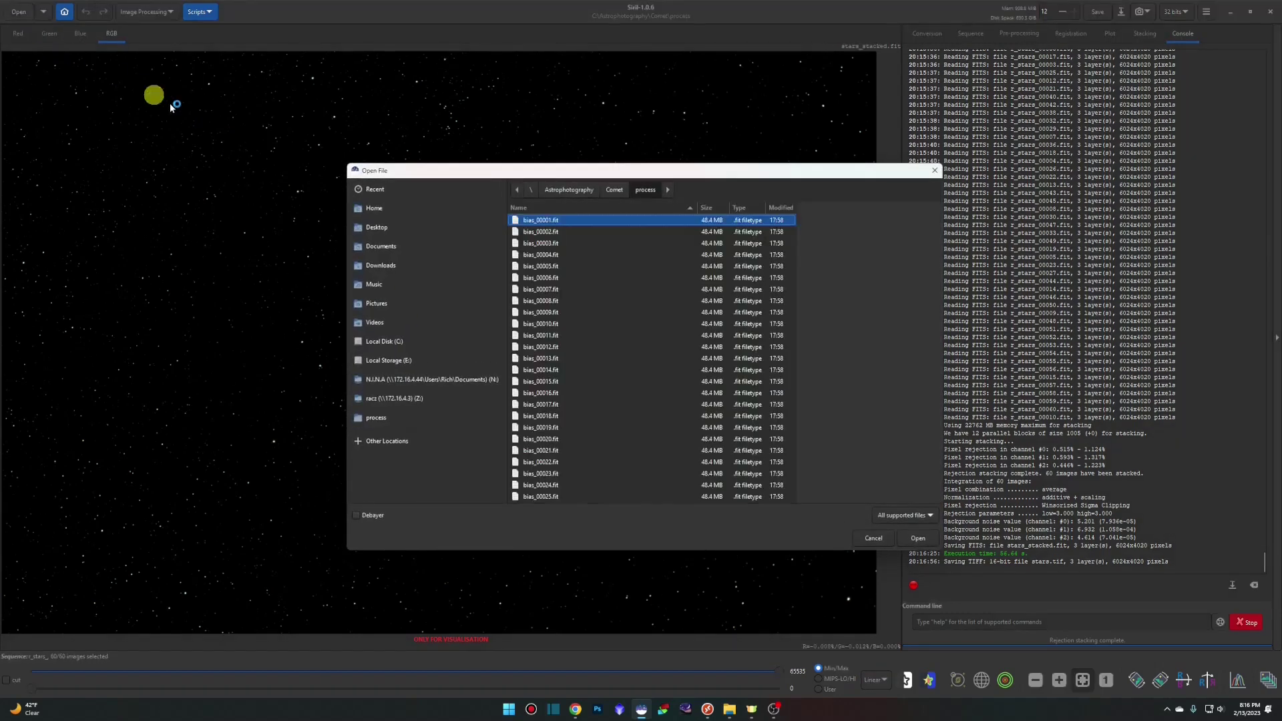
{"action": "type", "text": "c"}
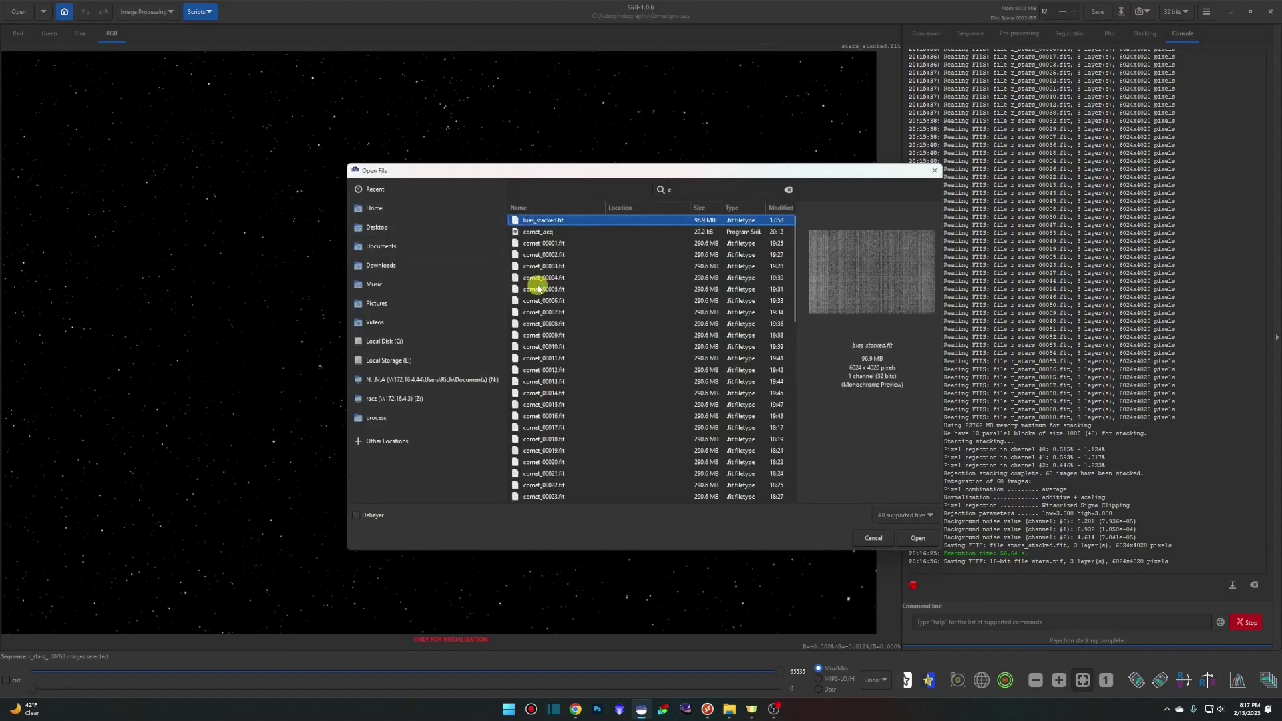
{"action": "scroll", "coordinate": [582, 267], "scroll_direction": "down", "scroll_amount": 2}
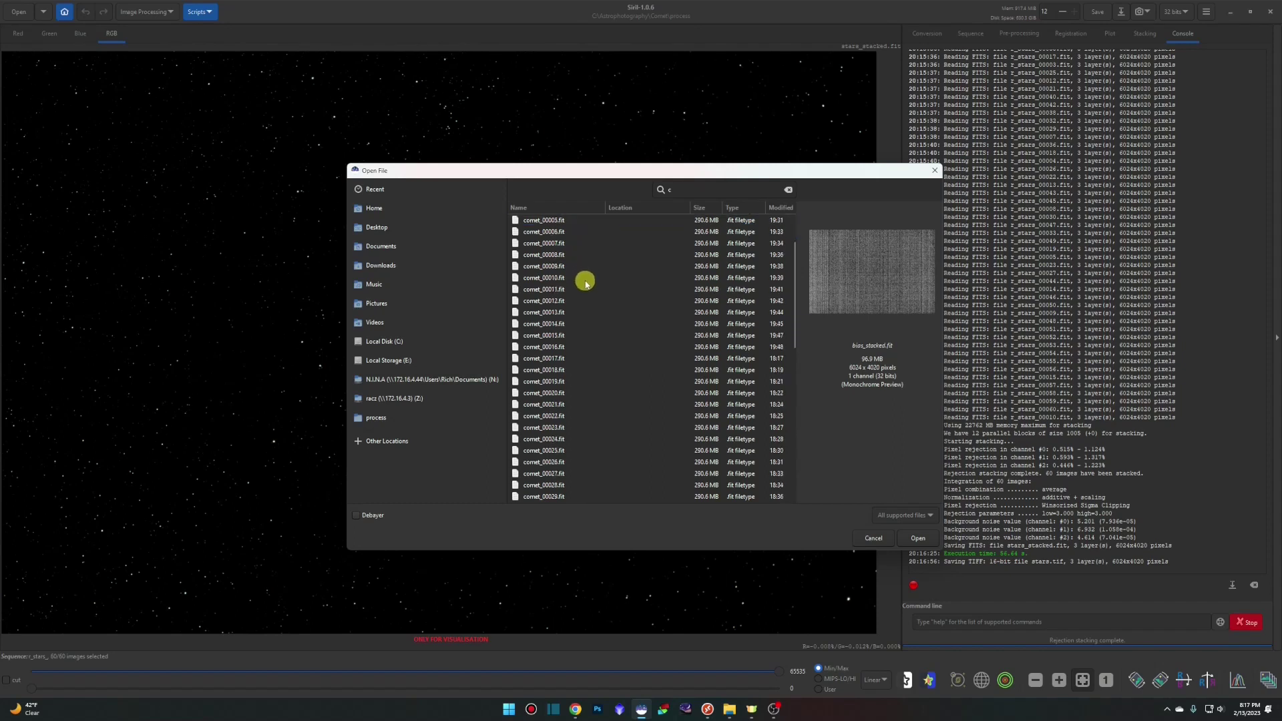
{"action": "scroll", "coordinate": [587, 285], "scroll_direction": "down", "scroll_amount": 10}
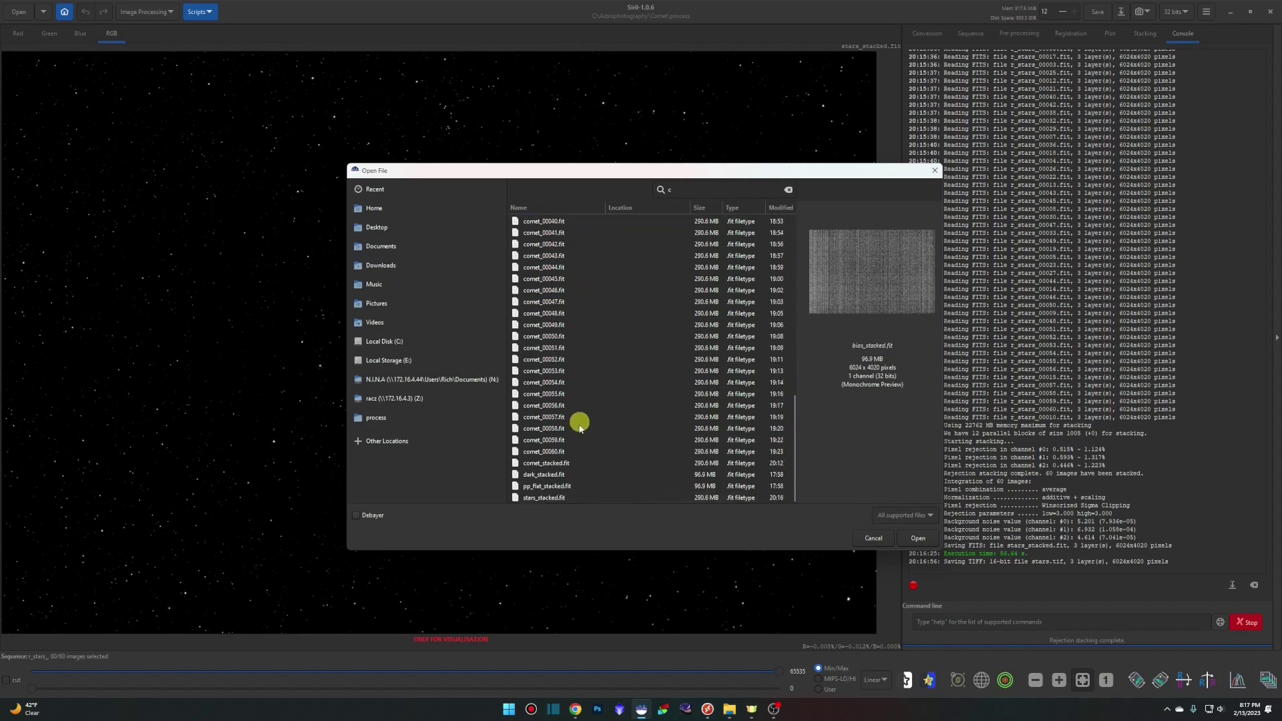
{"action": "left_click", "coordinate": [578, 466]}
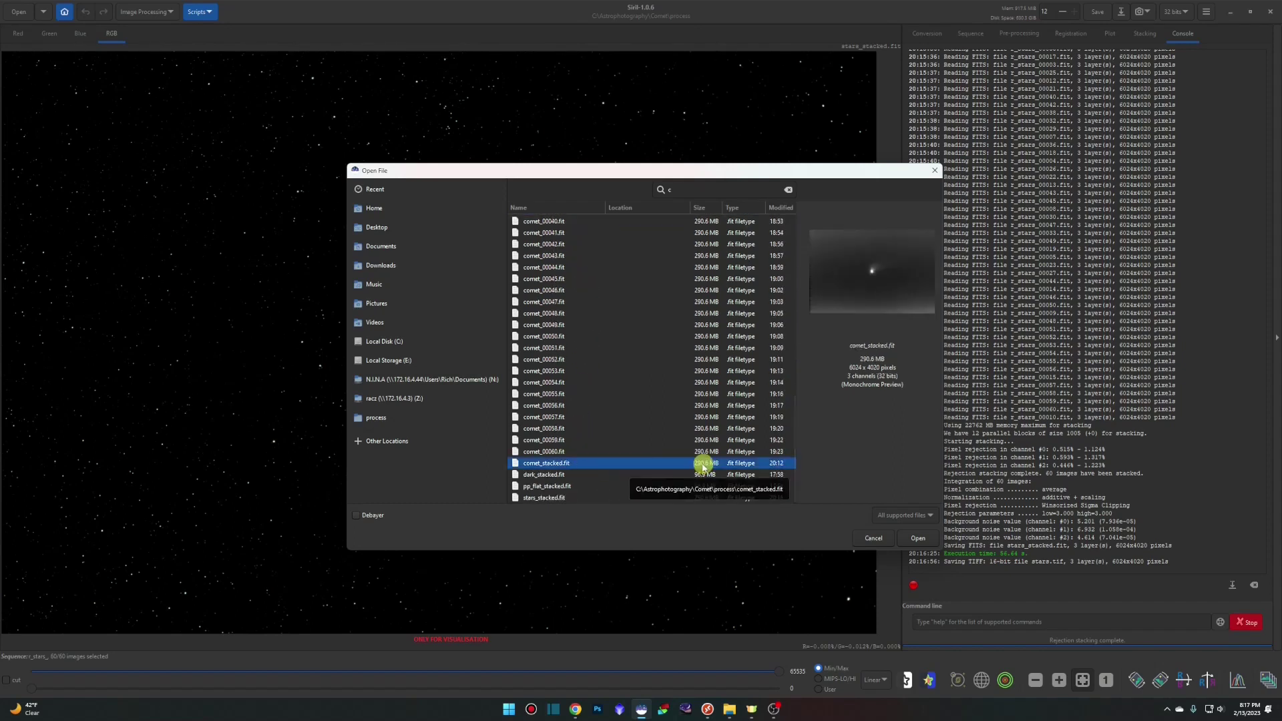
{"action": "double_click", "coordinate": [671, 464]}
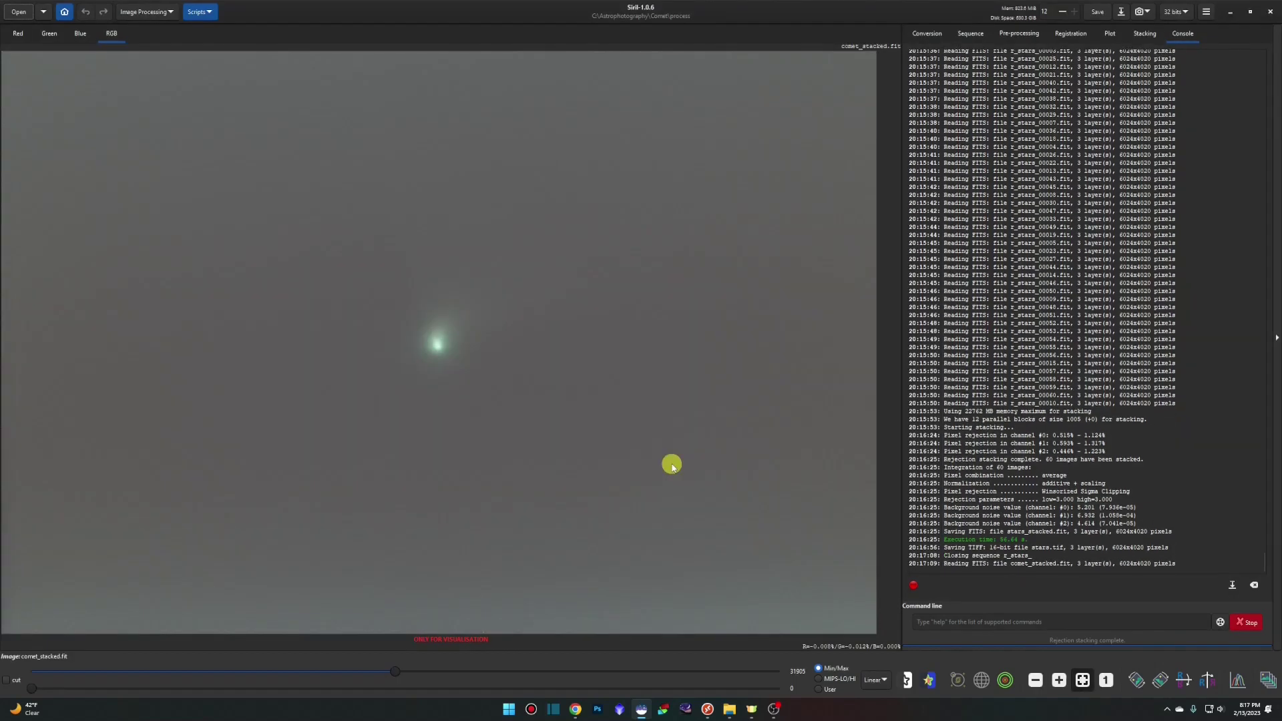
- Save the stacked comet image as a 16-bit unsigned integer TIFF named comet
{"action": "right_click", "coordinate": [587, 271]}
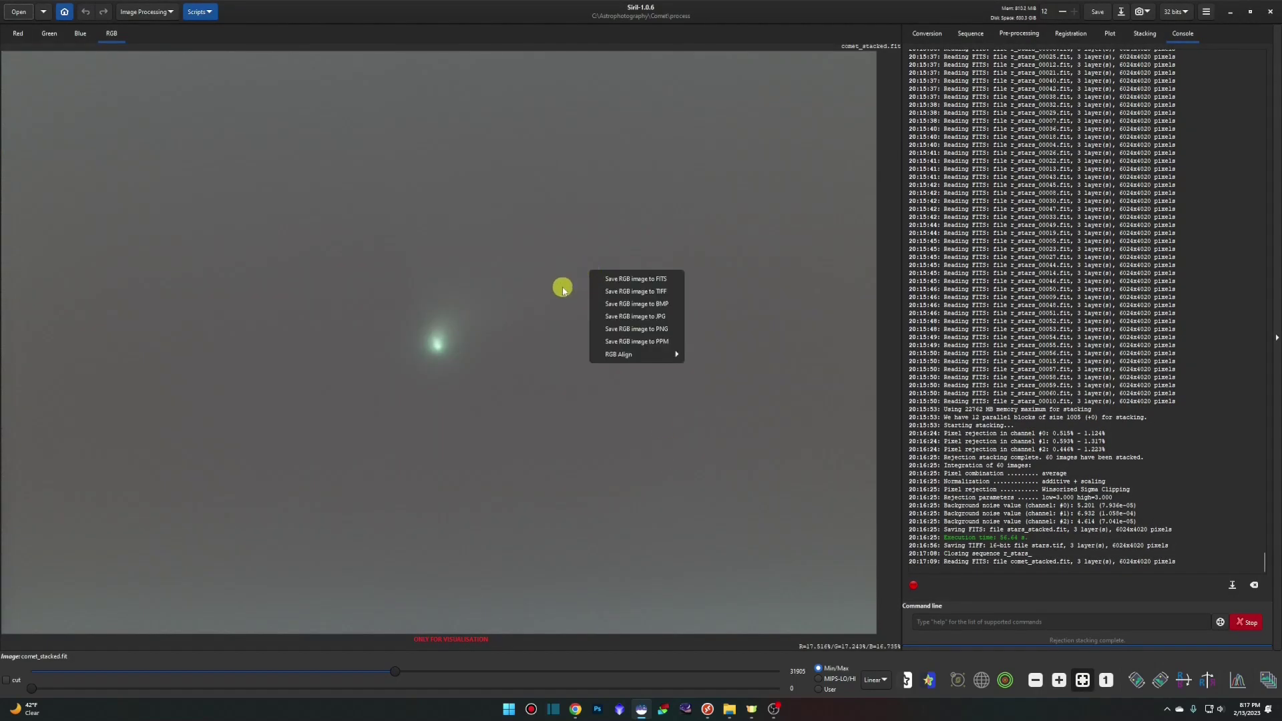
{"action": "left_click", "coordinate": [638, 293]}
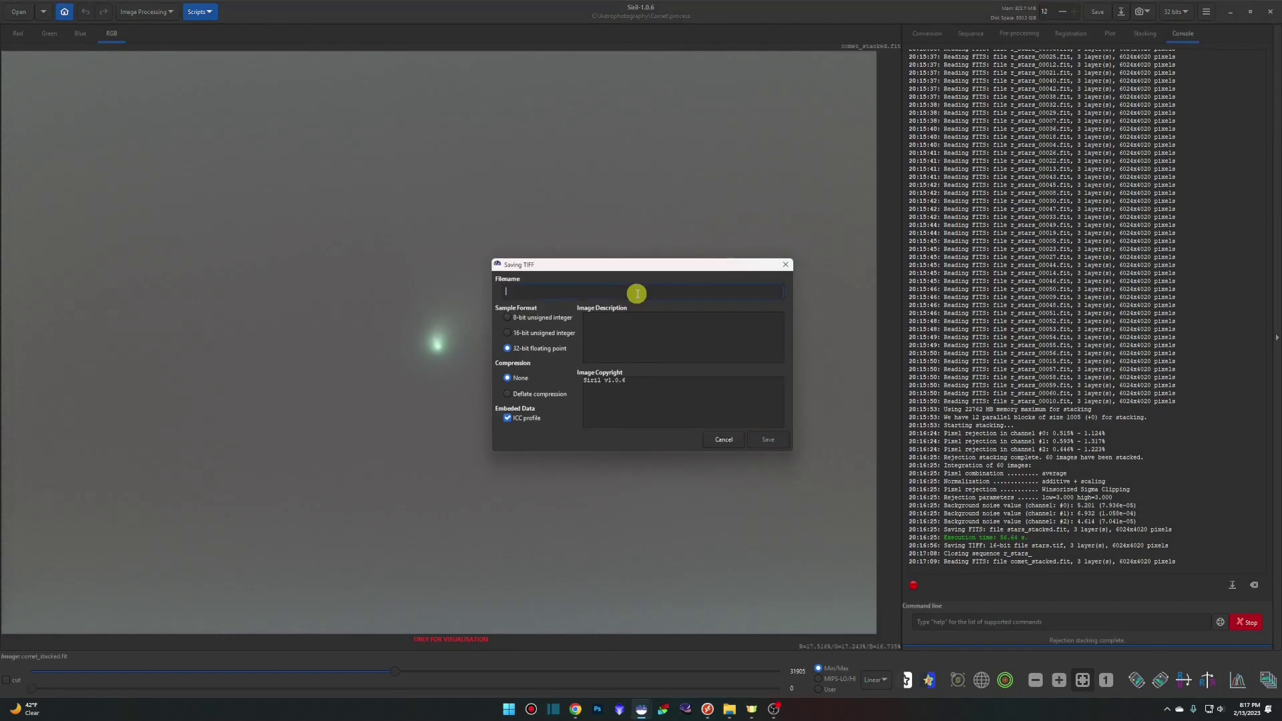
{"action": "left_click", "coordinate": [554, 334]}
{"action": "type", "text": "comet"}
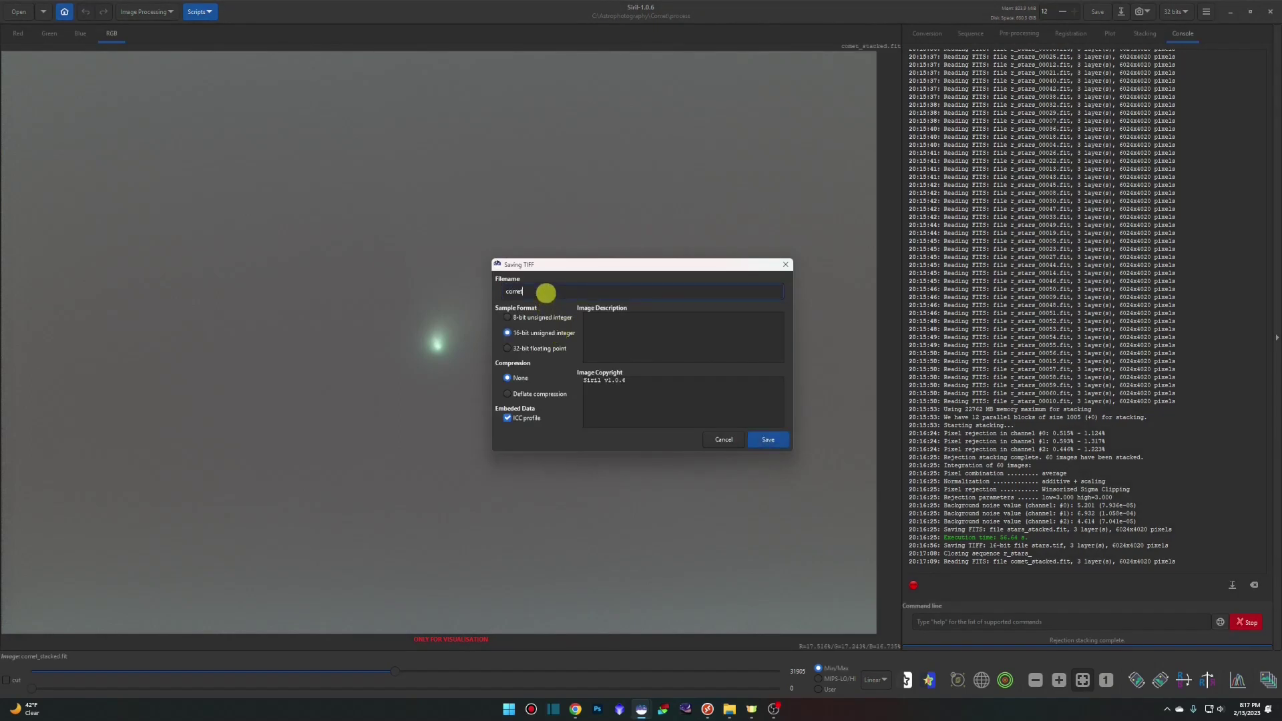
{"action": "left_click", "coordinate": [774, 440]}
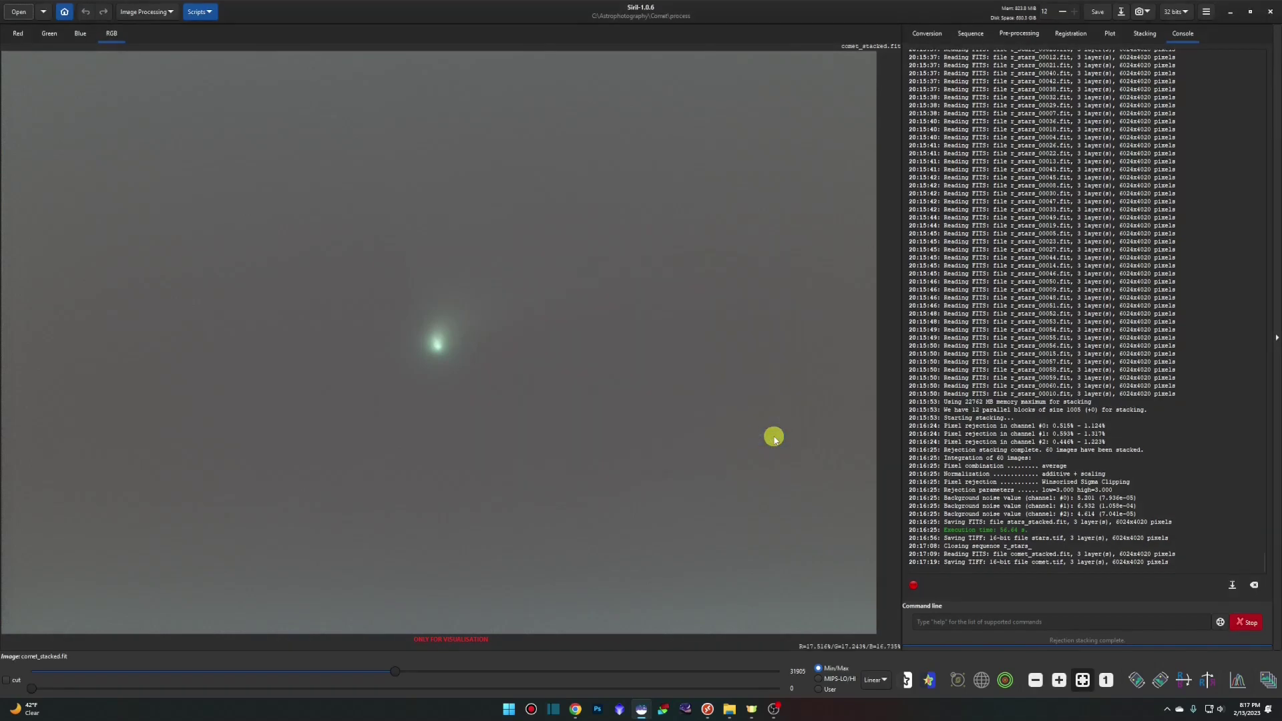
- Return to the process folder in File Explorer, find comet.tif and open it in Photoshop
{"action": "mouse_move", "coordinate": [730, 715]}
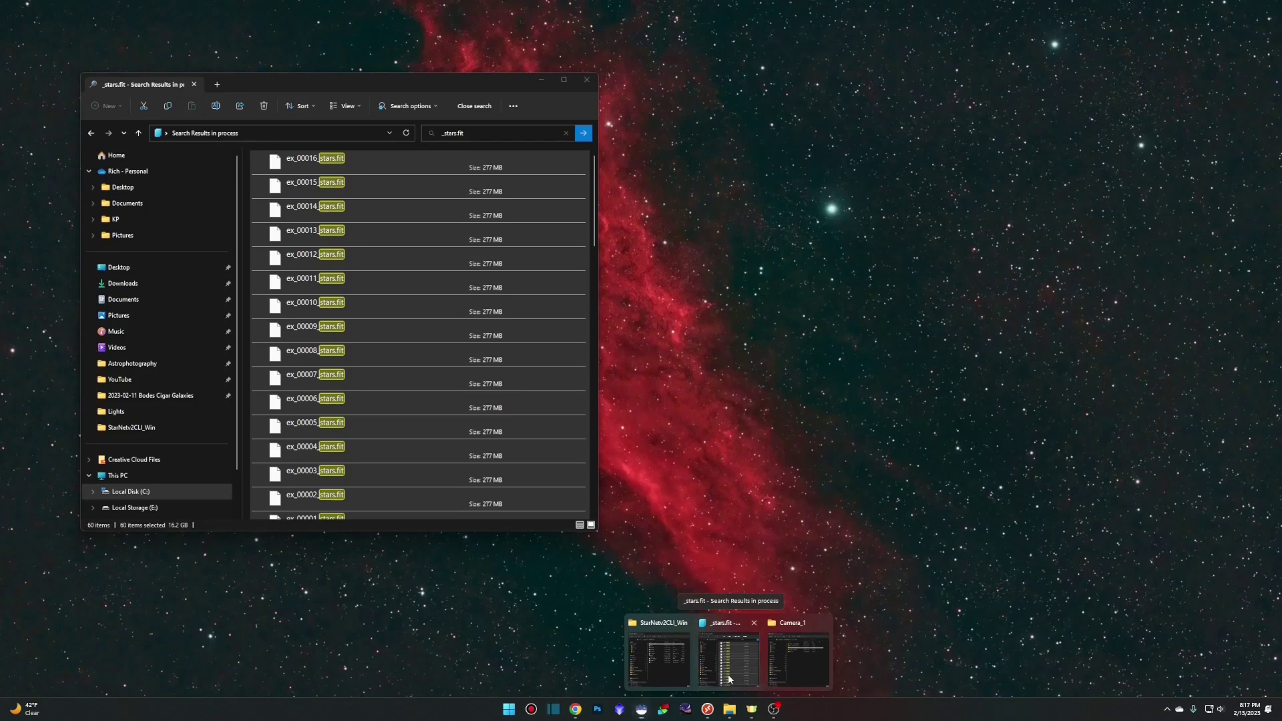
{"action": "left_click", "coordinate": [728, 657]}
{"action": "left_click", "coordinate": [91, 133]}
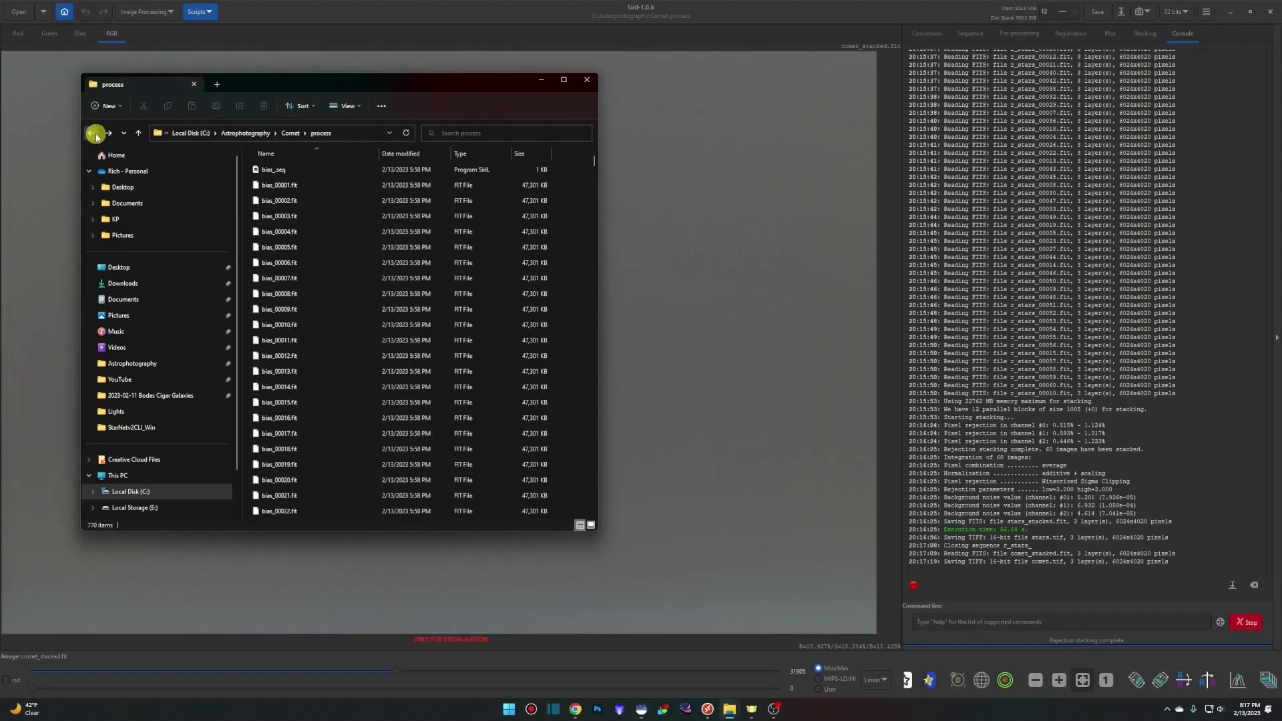
{"action": "type", "text": "comet"}
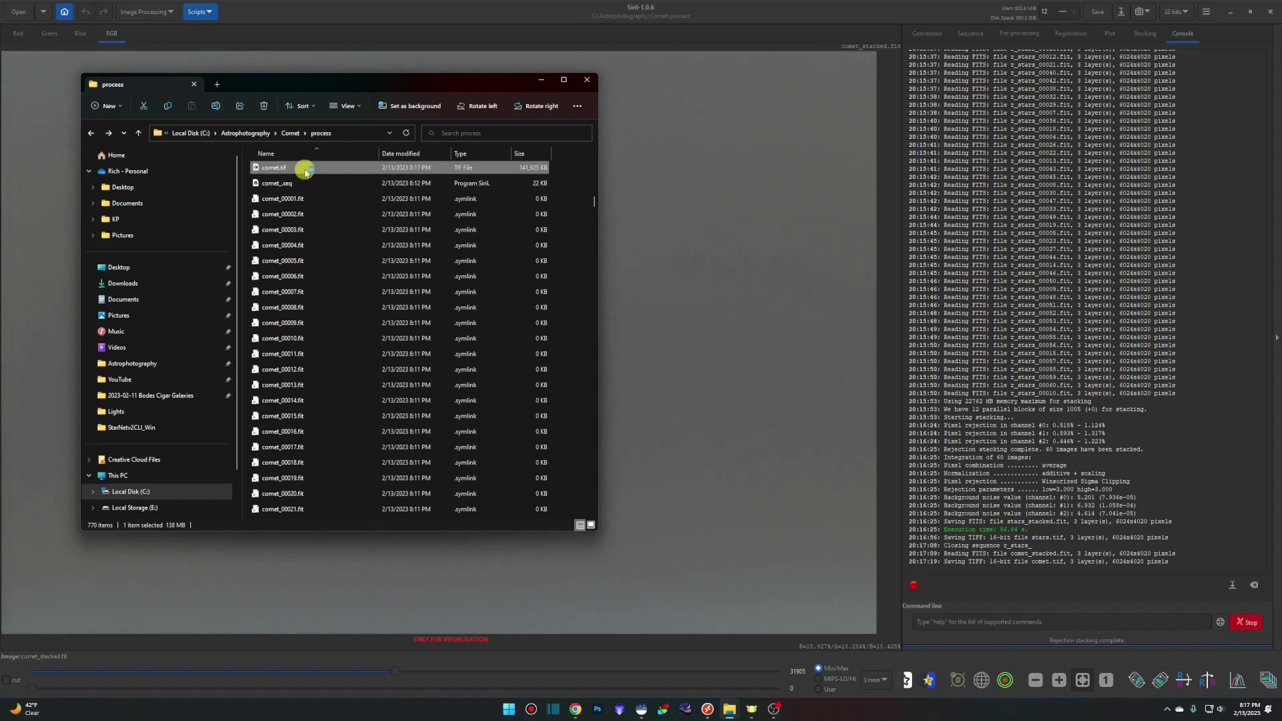
{"action": "double_click", "coordinate": [305, 169]}
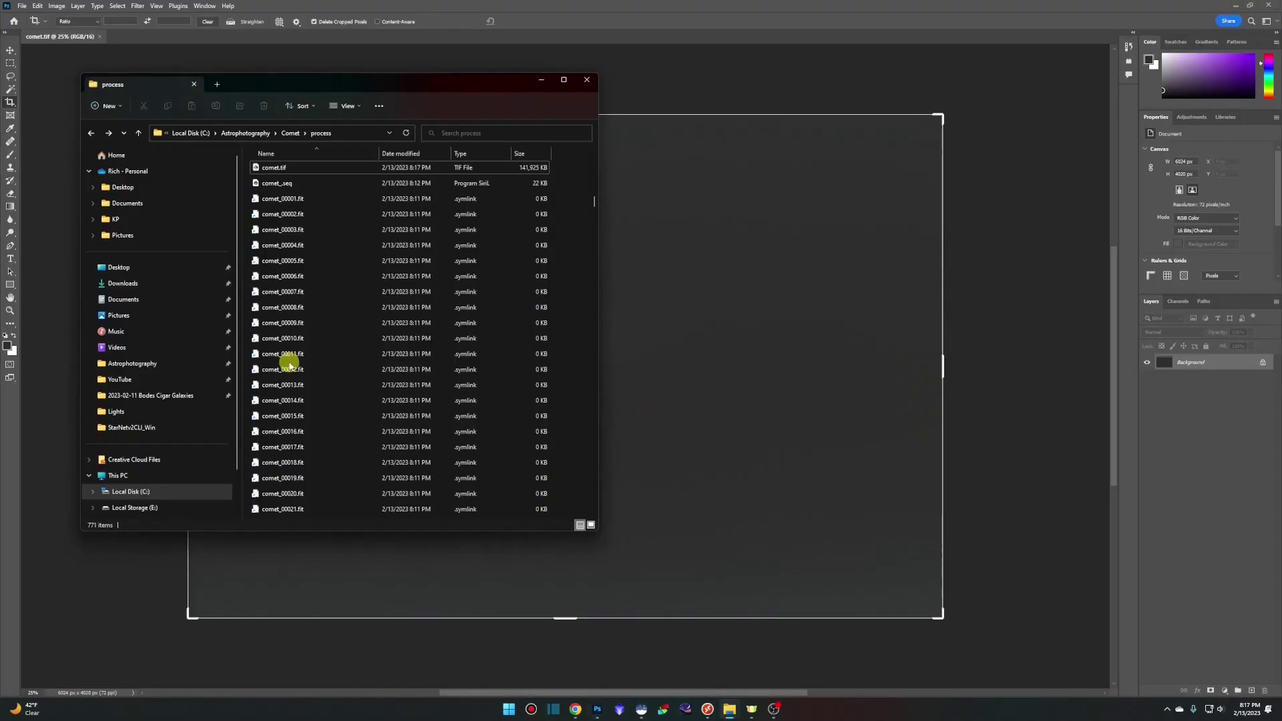
- Find stars.tif in the process folder and open it in Photoshop too
{"action": "left_click", "coordinate": [287, 370]}
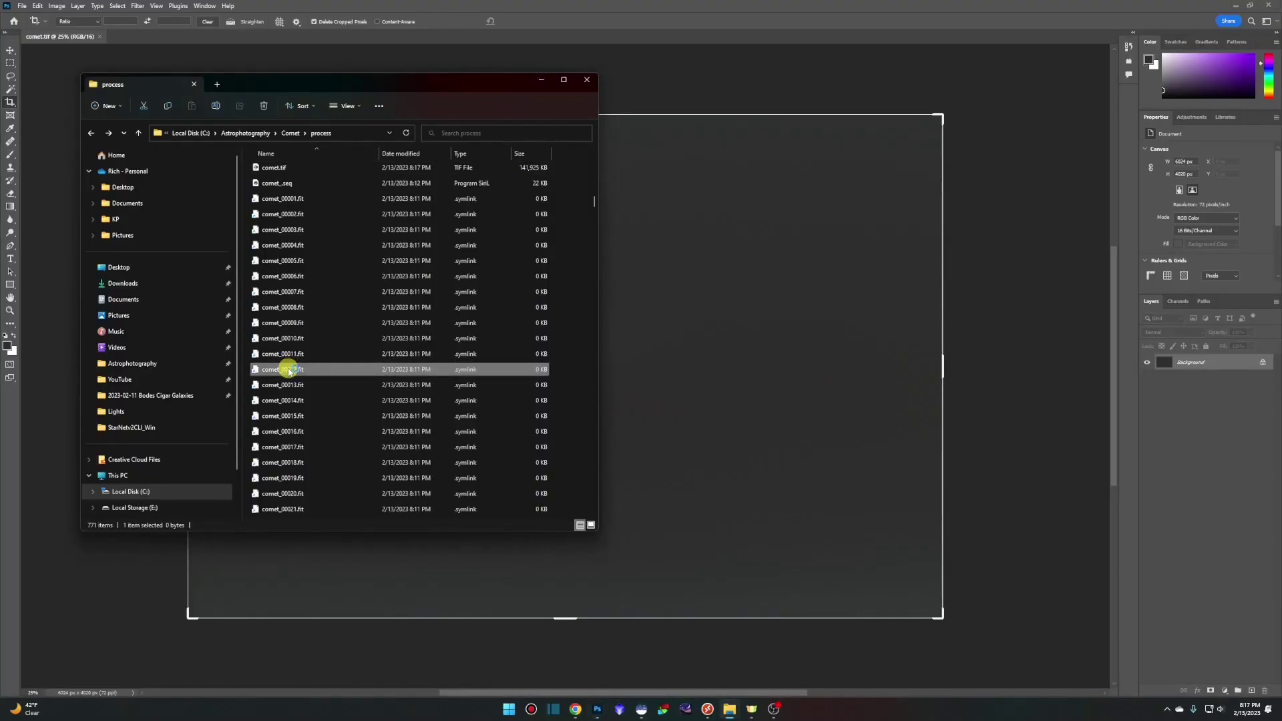
{"action": "key", "text": "s"}
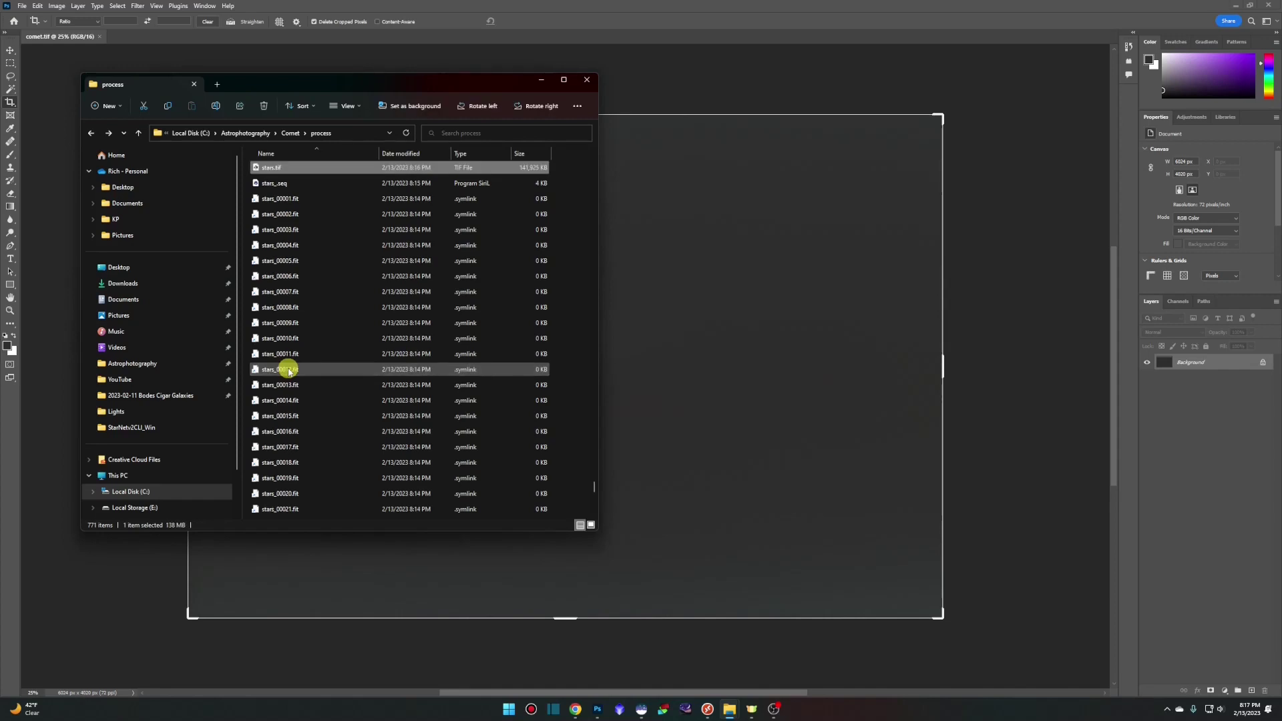
{"action": "double_click", "coordinate": [312, 170]}
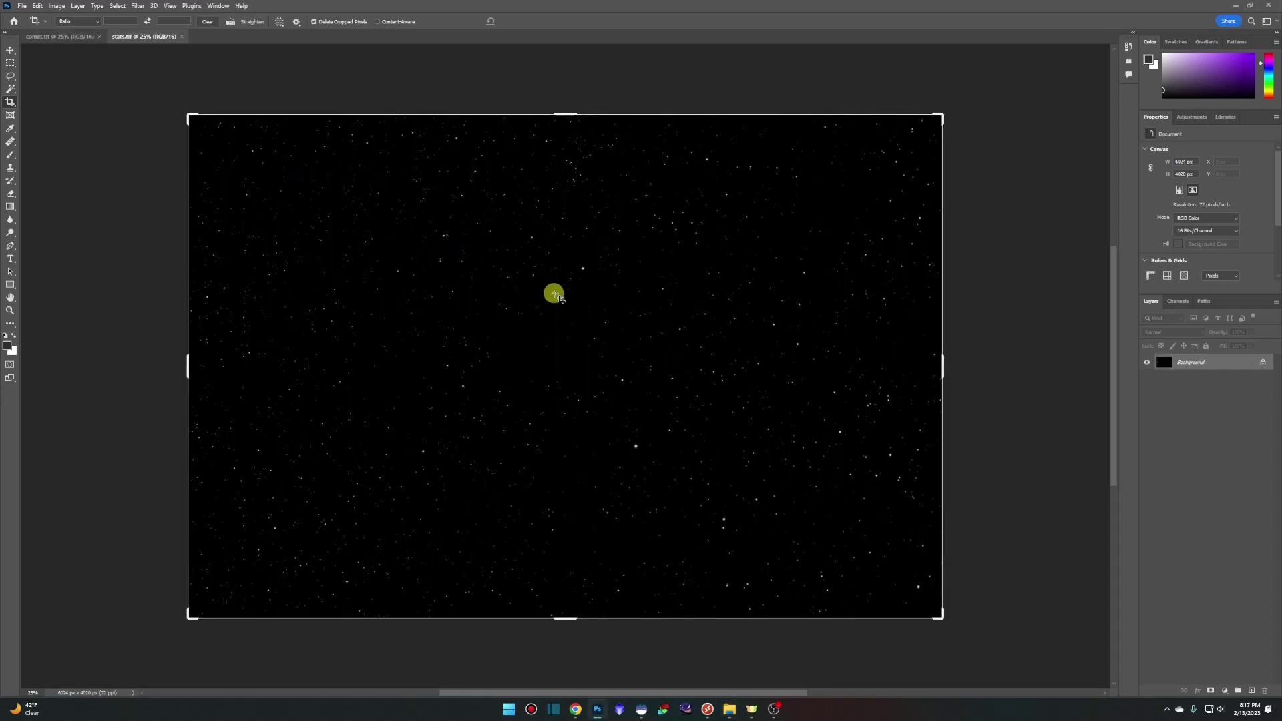
- Copy the entire stars.tif image and paste it as a new layer into the comet.tif document
{"action": "key", "text": "v"}
{"action": "key", "text": "ctrl+a"}
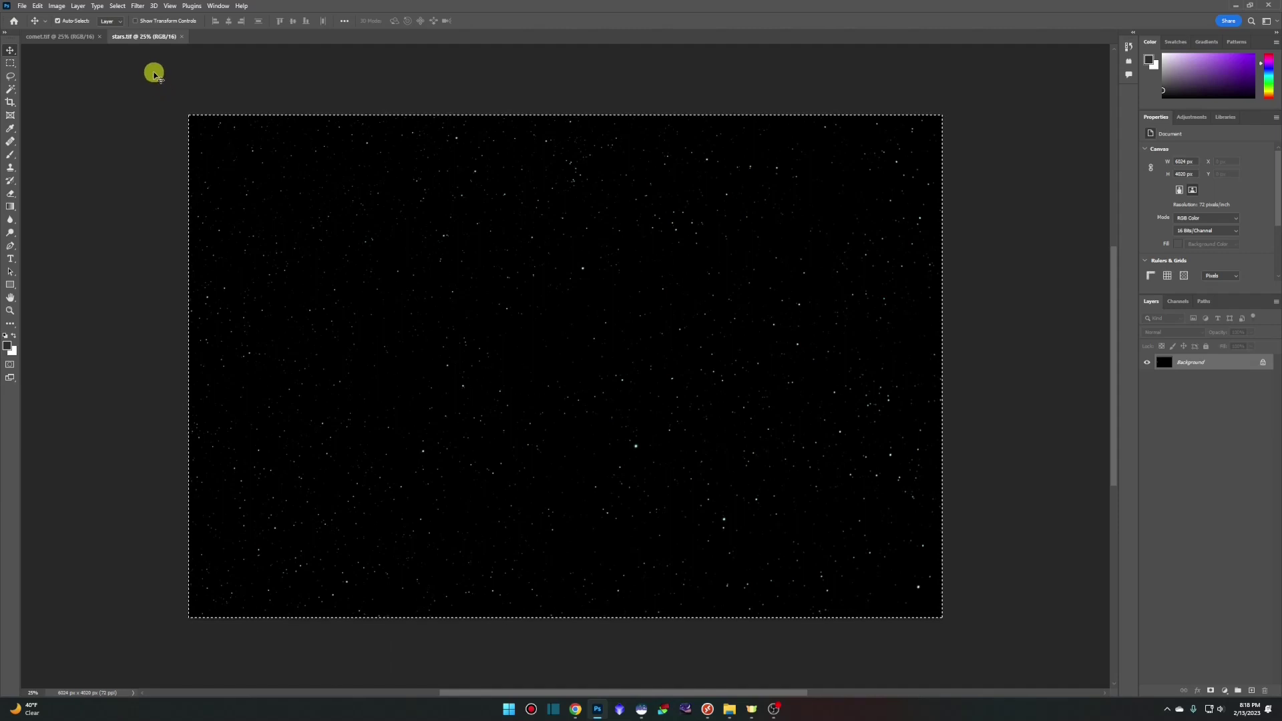
{"action": "left_click", "coordinate": [72, 36]}
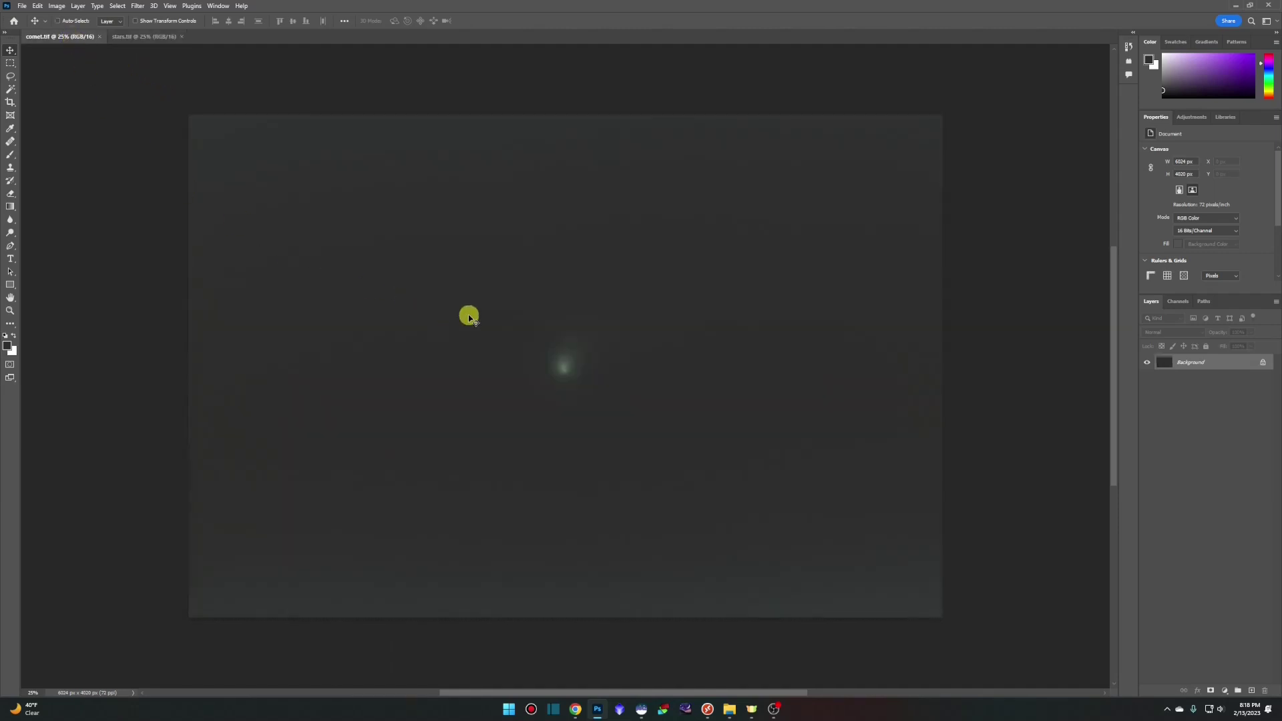
{"action": "key", "text": "ctrl+v"}
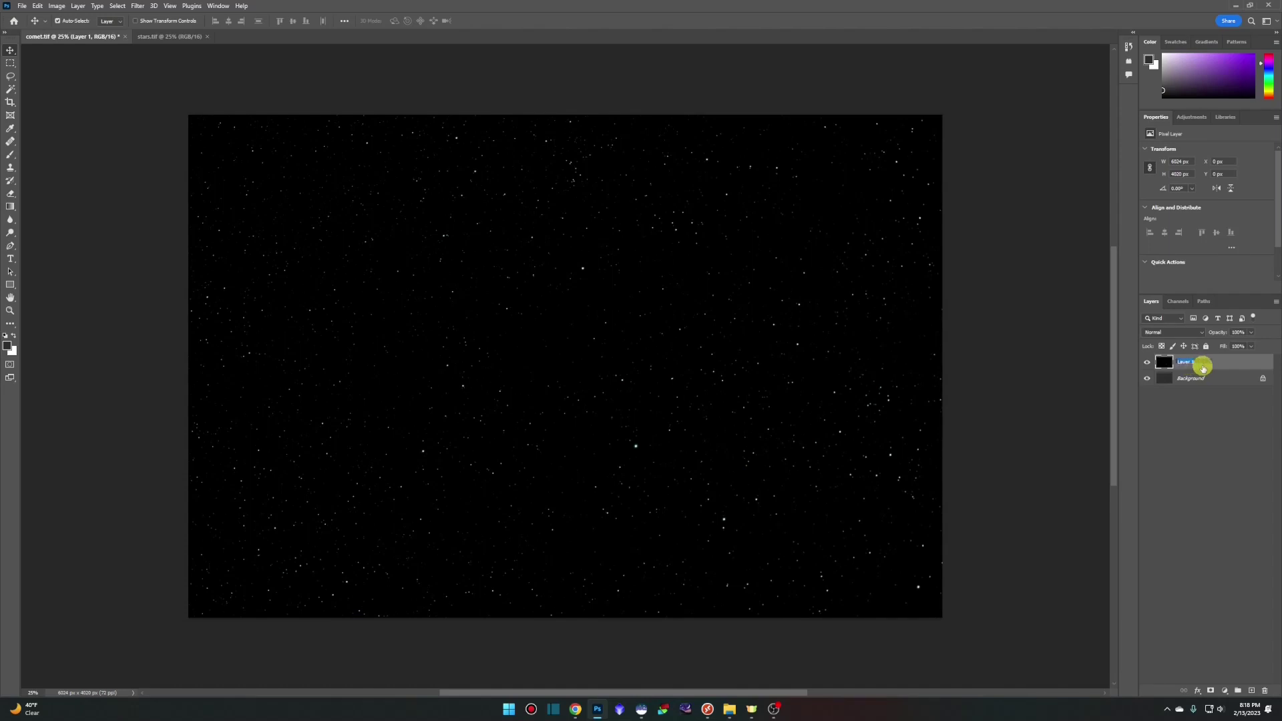
- Name the pasted layer stars, unlock the background layer and name it comet, leaving the stars layer selected
{"action": "type", "text": "stars"}
{"action": "key", "text": "Return"}
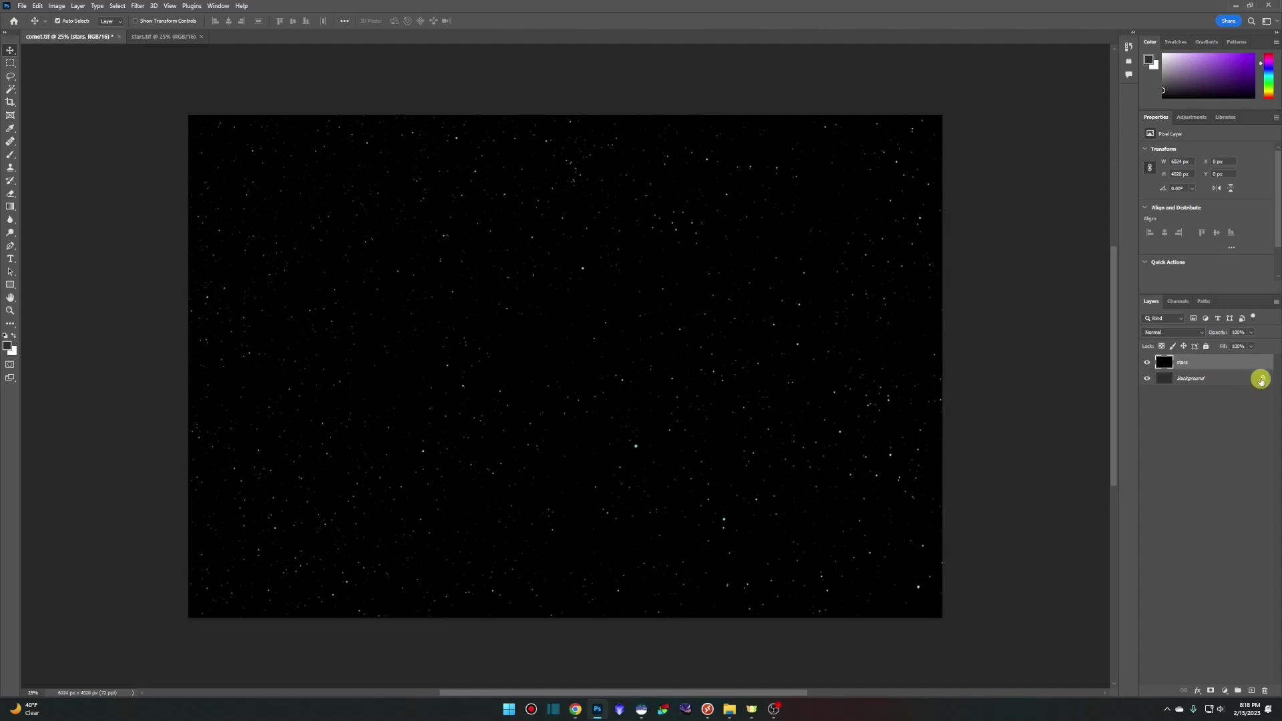
{"action": "left_click", "coordinate": [1263, 378]}
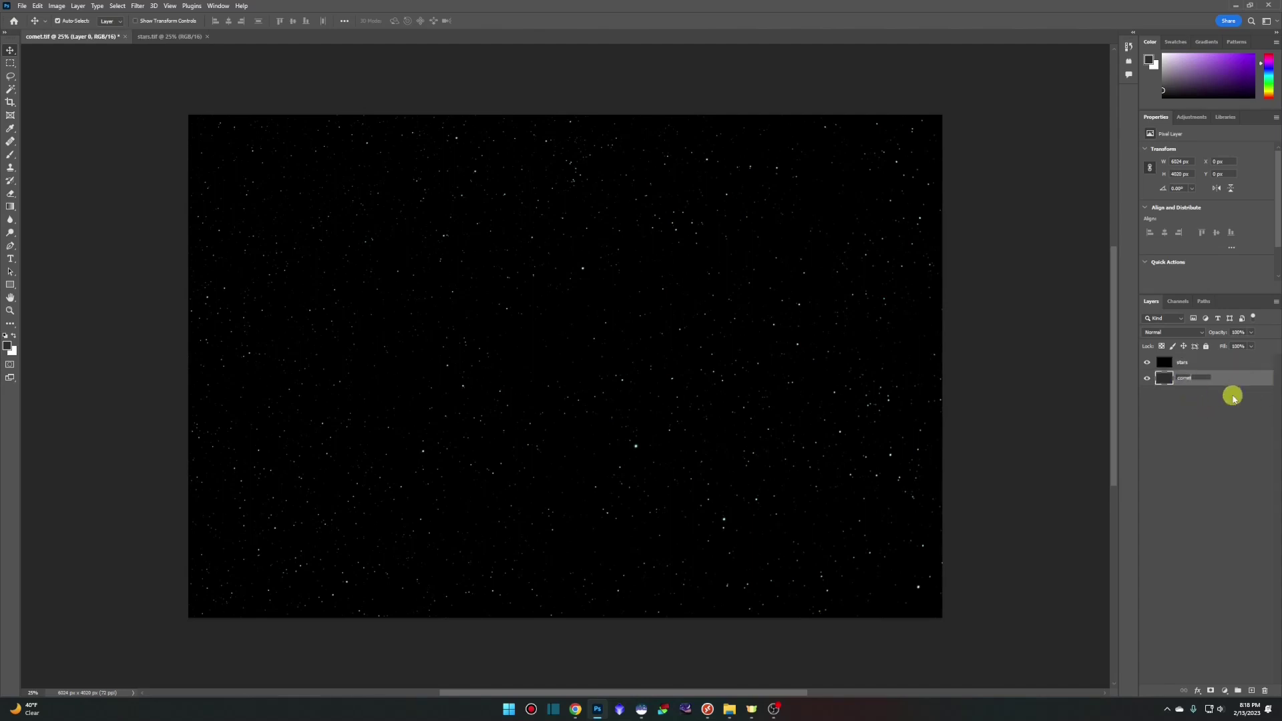
{"action": "left_click", "coordinate": [1203, 408]}
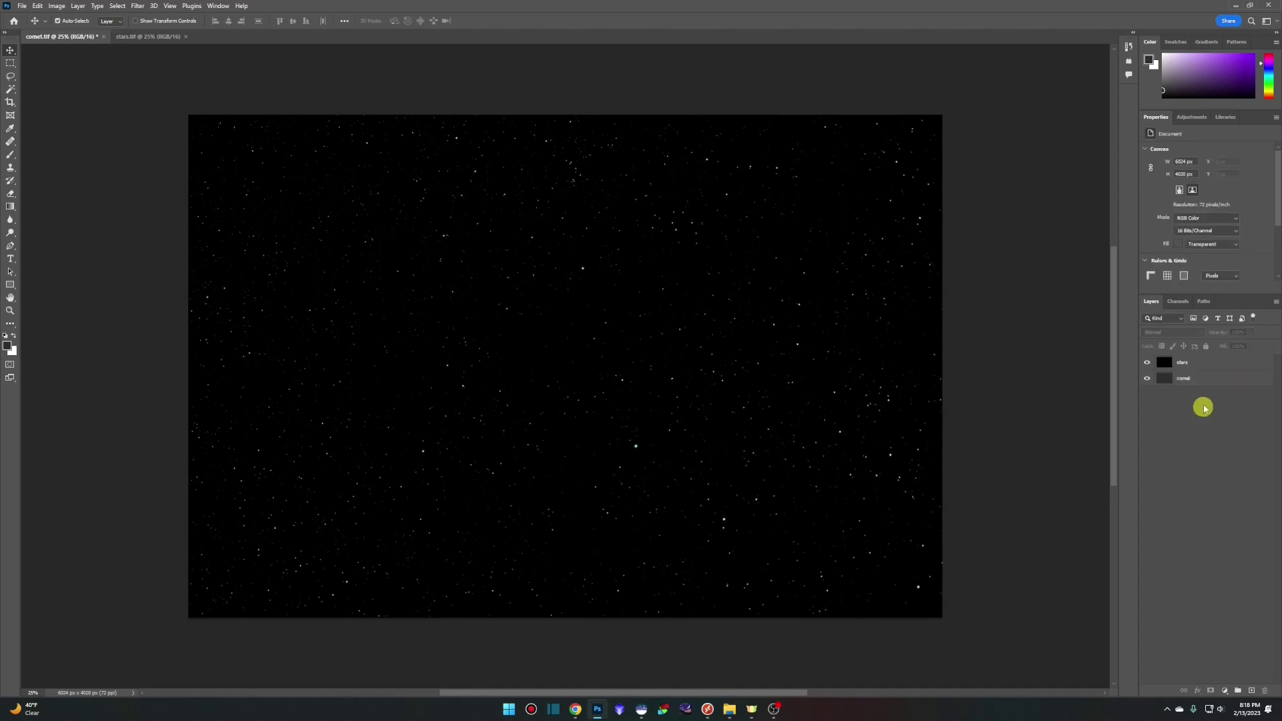
{"action": "left_click", "coordinate": [1209, 364]}
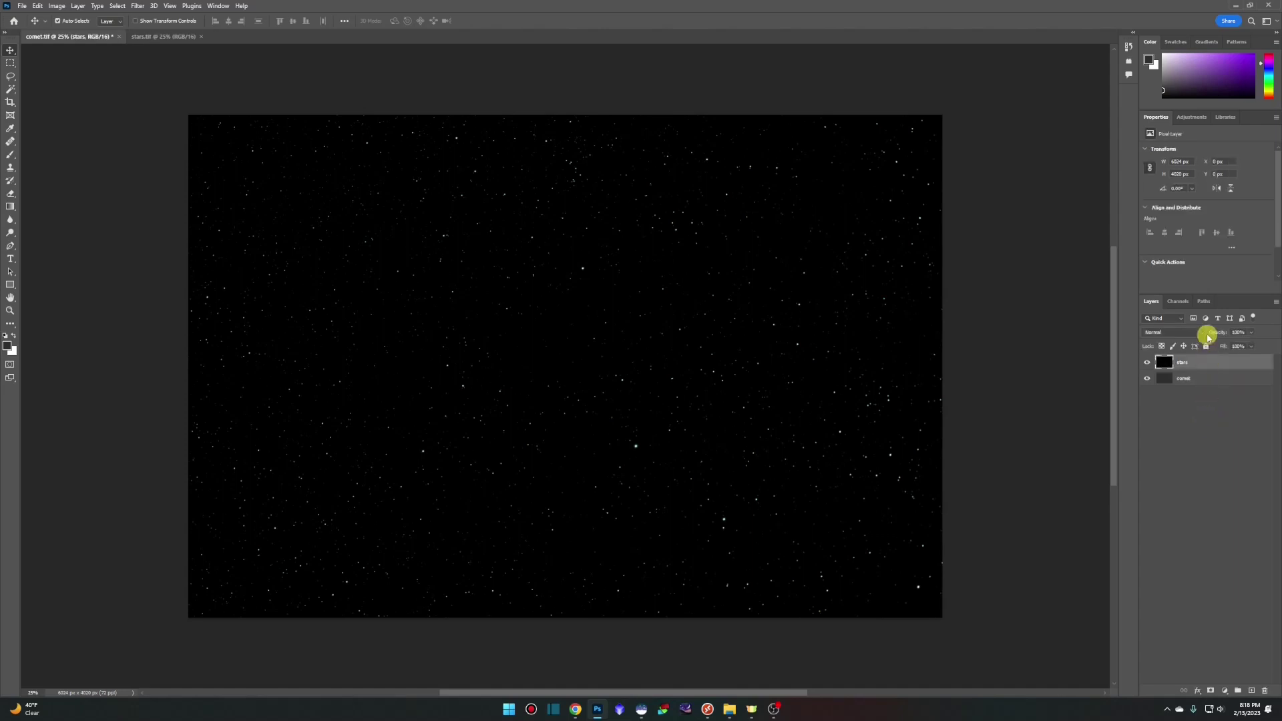
- Set the stars layer's blend mode to Linear Dodge (Add) and hide that layer
{"action": "left_click", "coordinate": [1201, 332]}
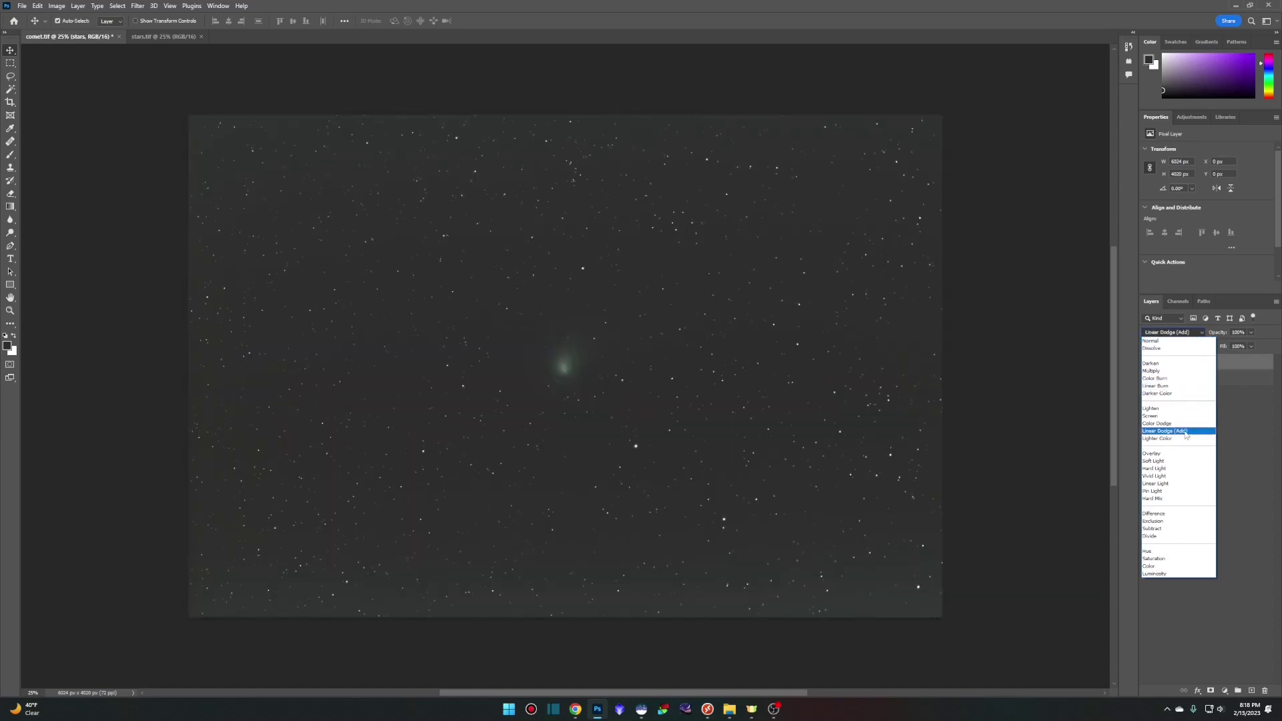
{"action": "left_click", "coordinate": [1186, 432]}
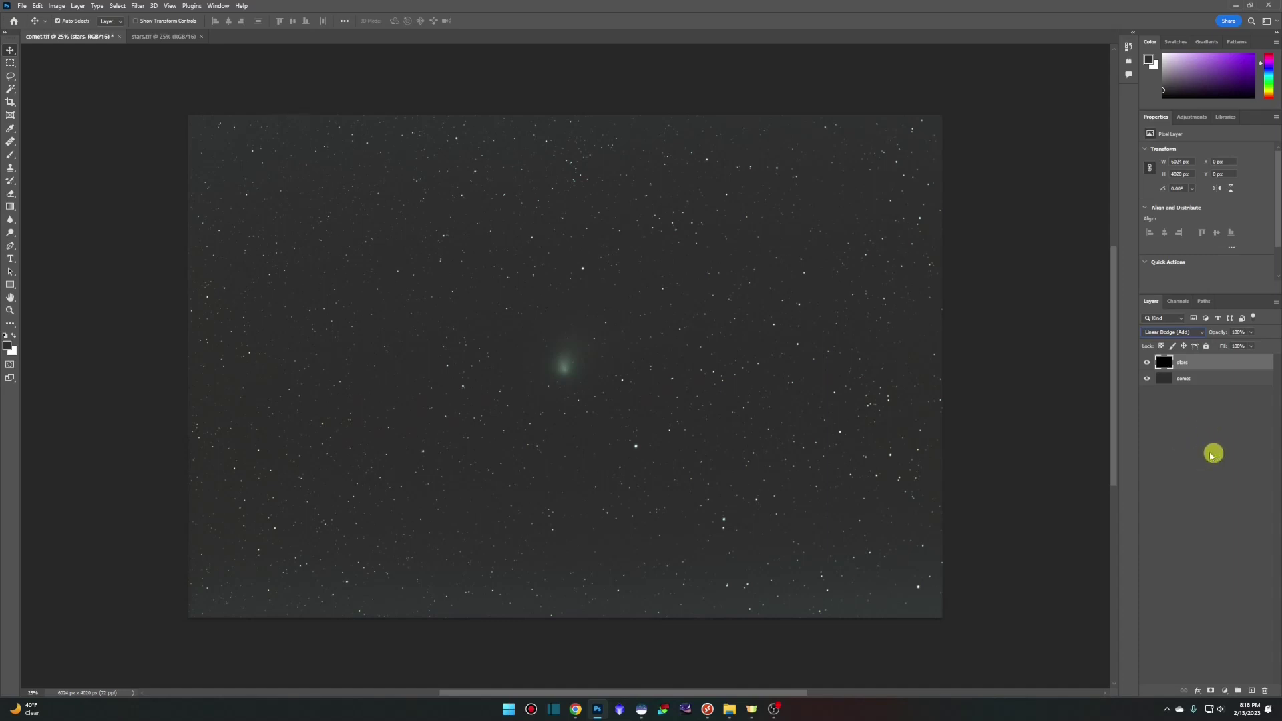
{"action": "left_click", "coordinate": [1148, 363]}
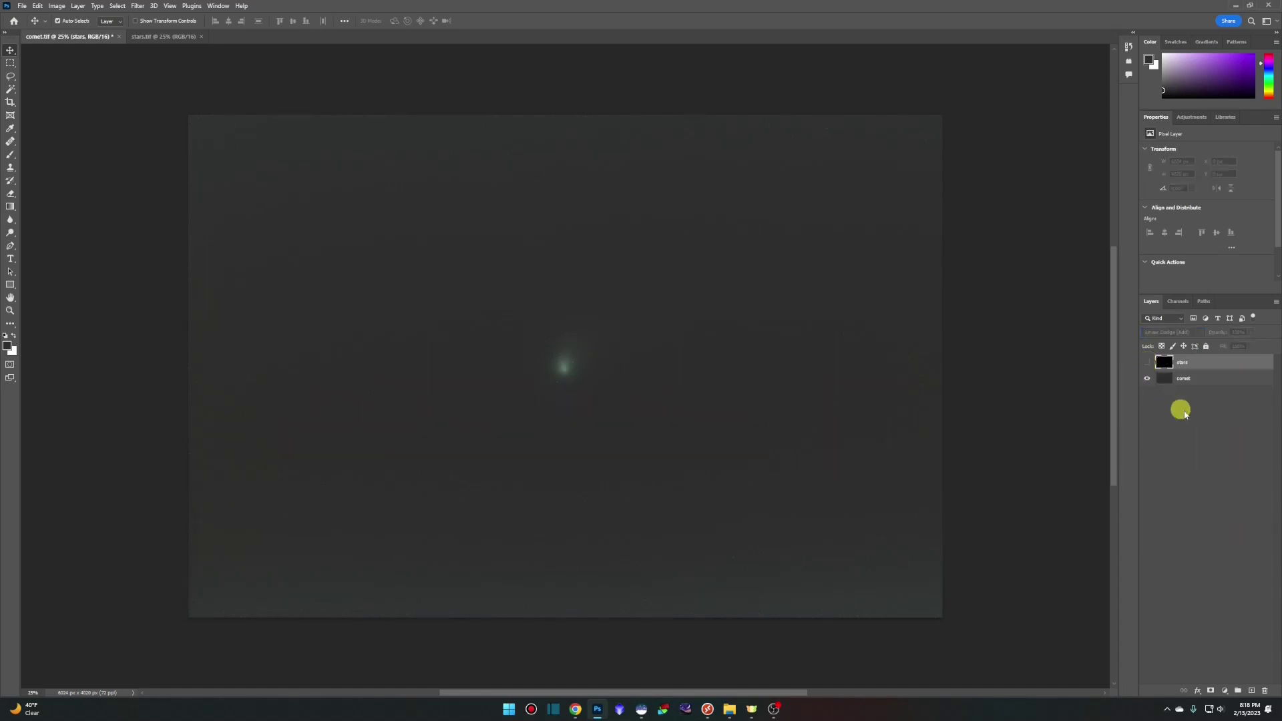
- Darken the comet layer's background with Levels by raising the RGB black input level close to the start of the histogram peak
{"action": "left_click", "coordinate": [1209, 378]}
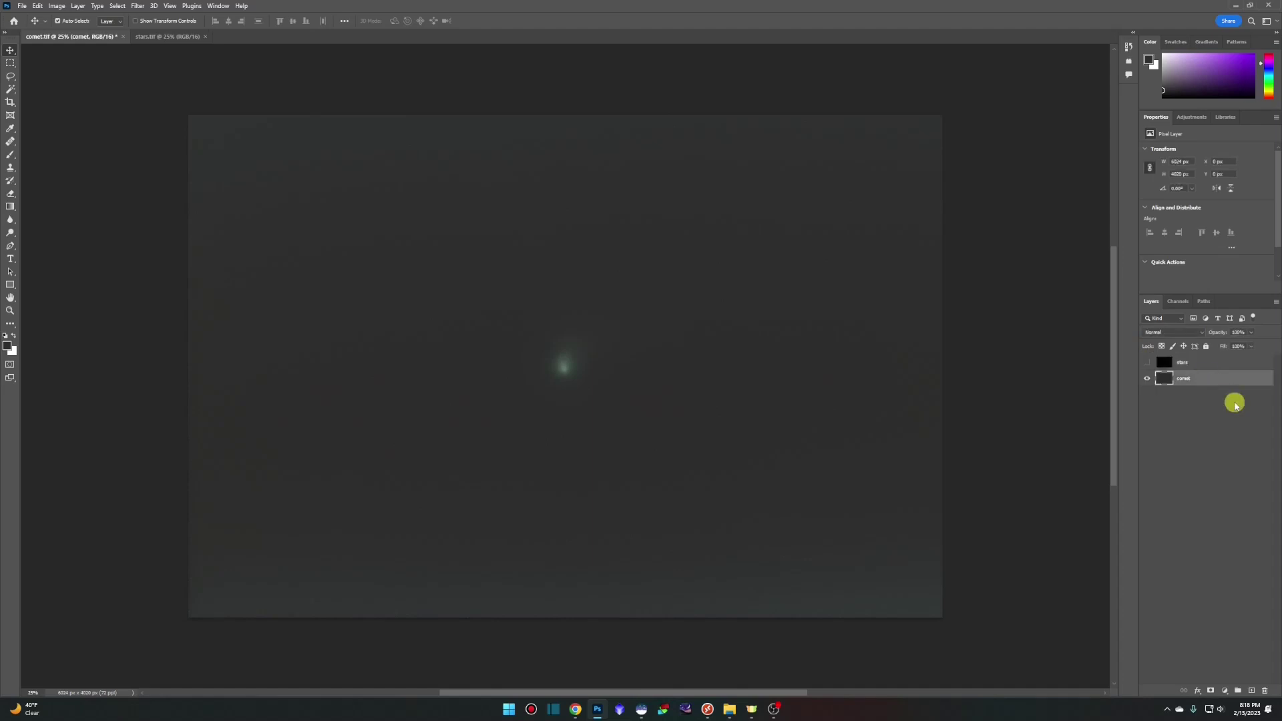
{"action": "left_click", "coordinate": [57, 6]}
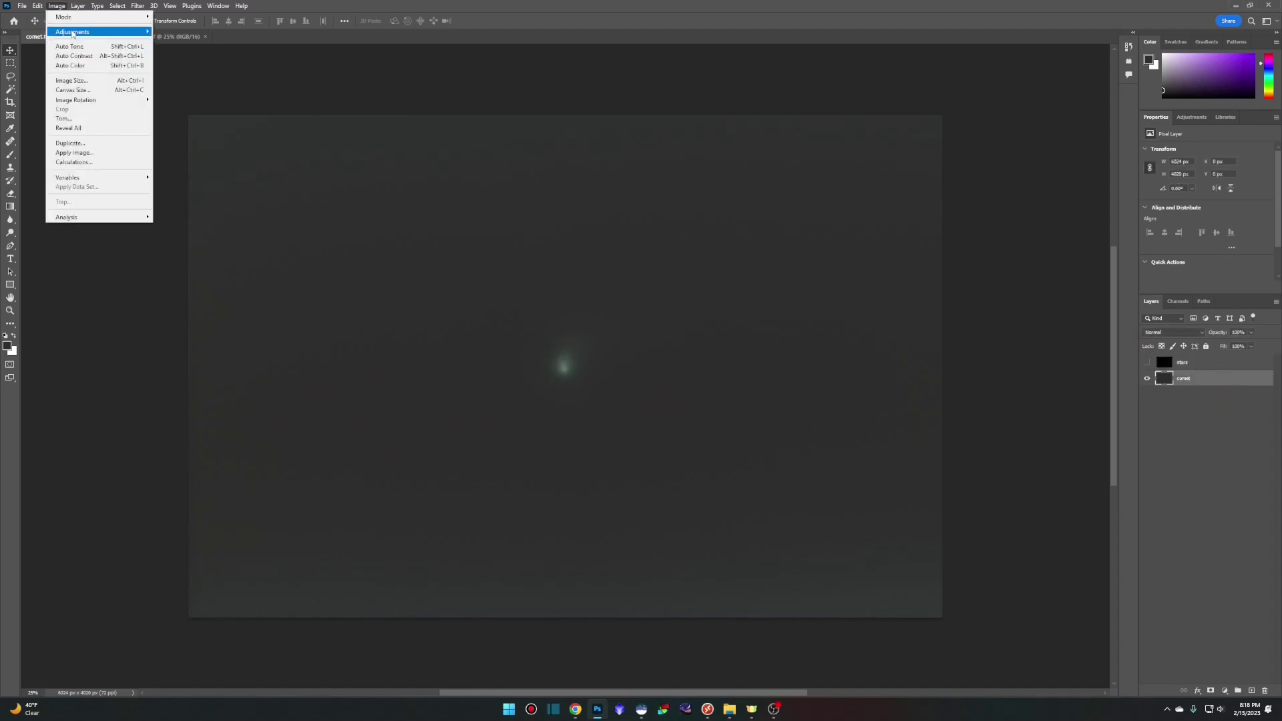
{"action": "mouse_move", "coordinate": [112, 32]}
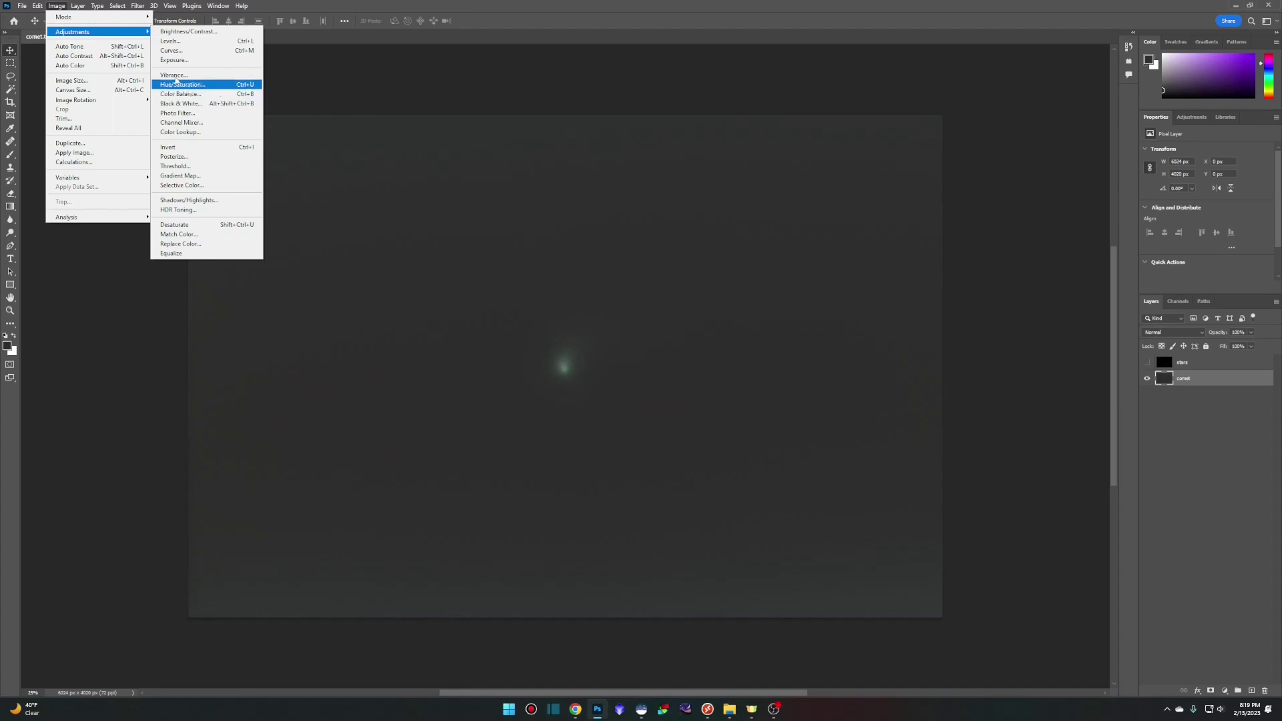
{"action": "left_click", "coordinate": [170, 40]}
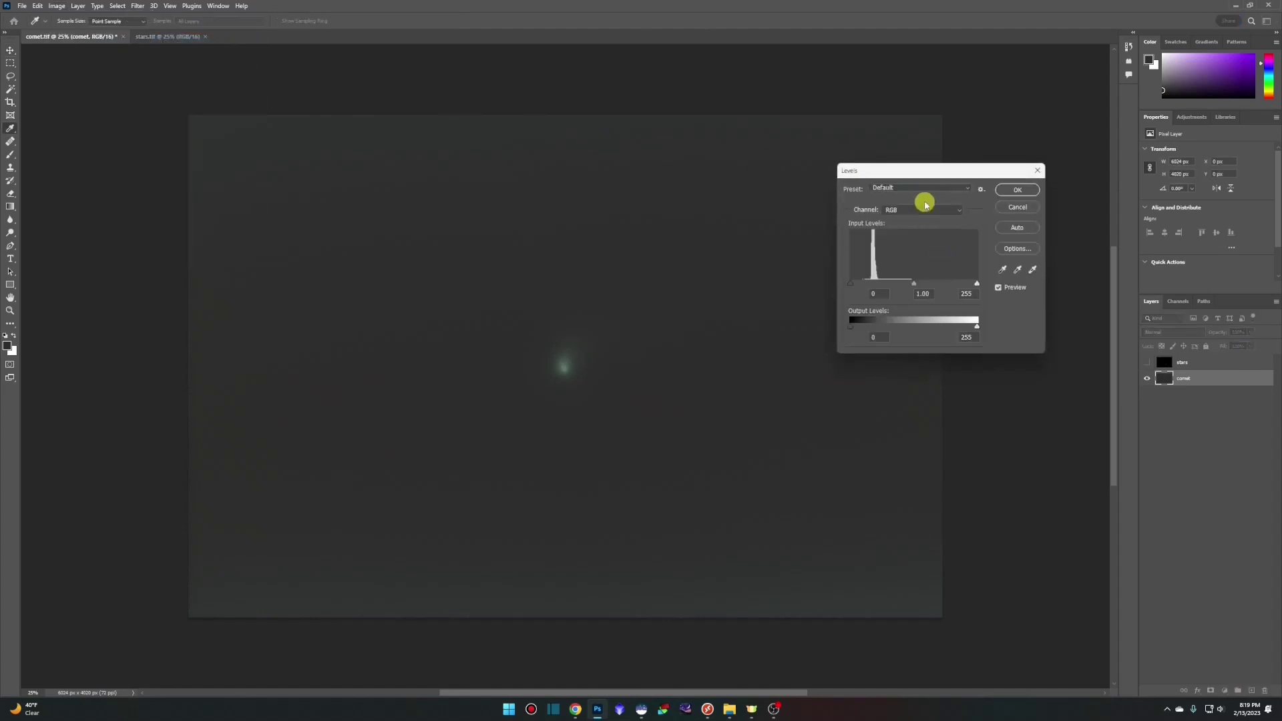
{"action": "left_click_drag", "start_coordinate": [851, 287], "coordinate": [857, 288]}
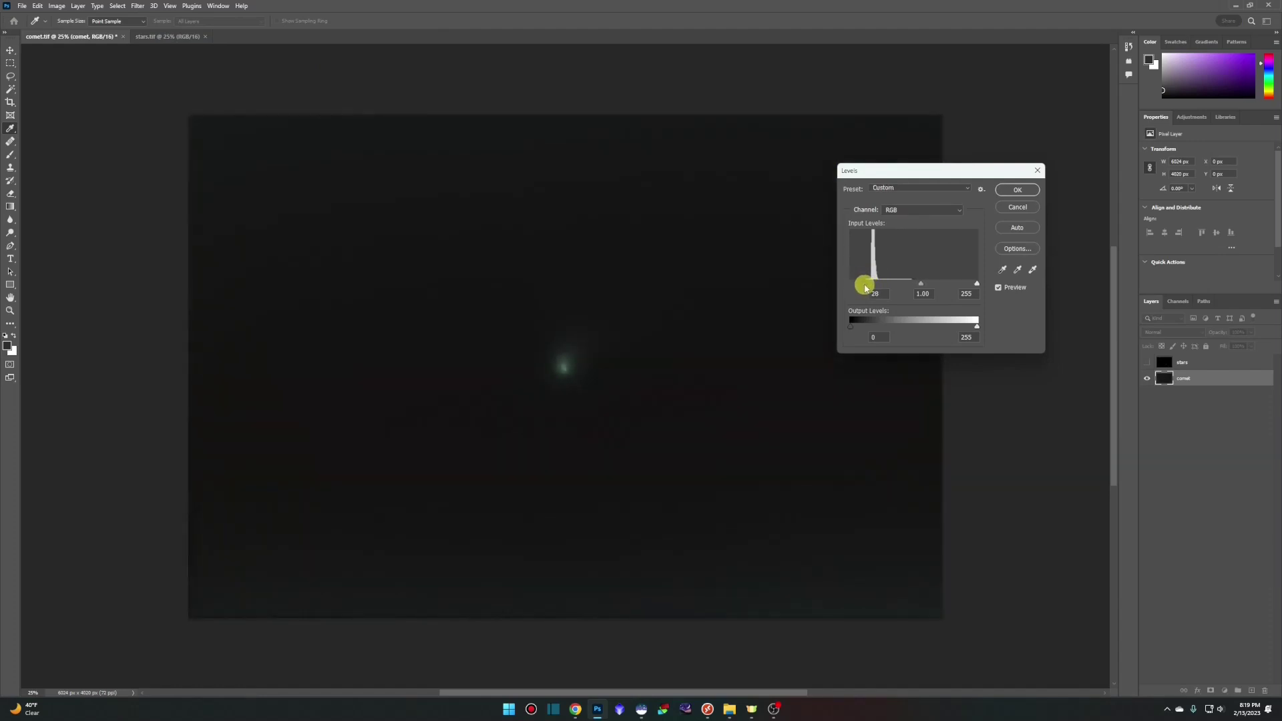
{"action": "left_click", "coordinate": [1016, 193]}
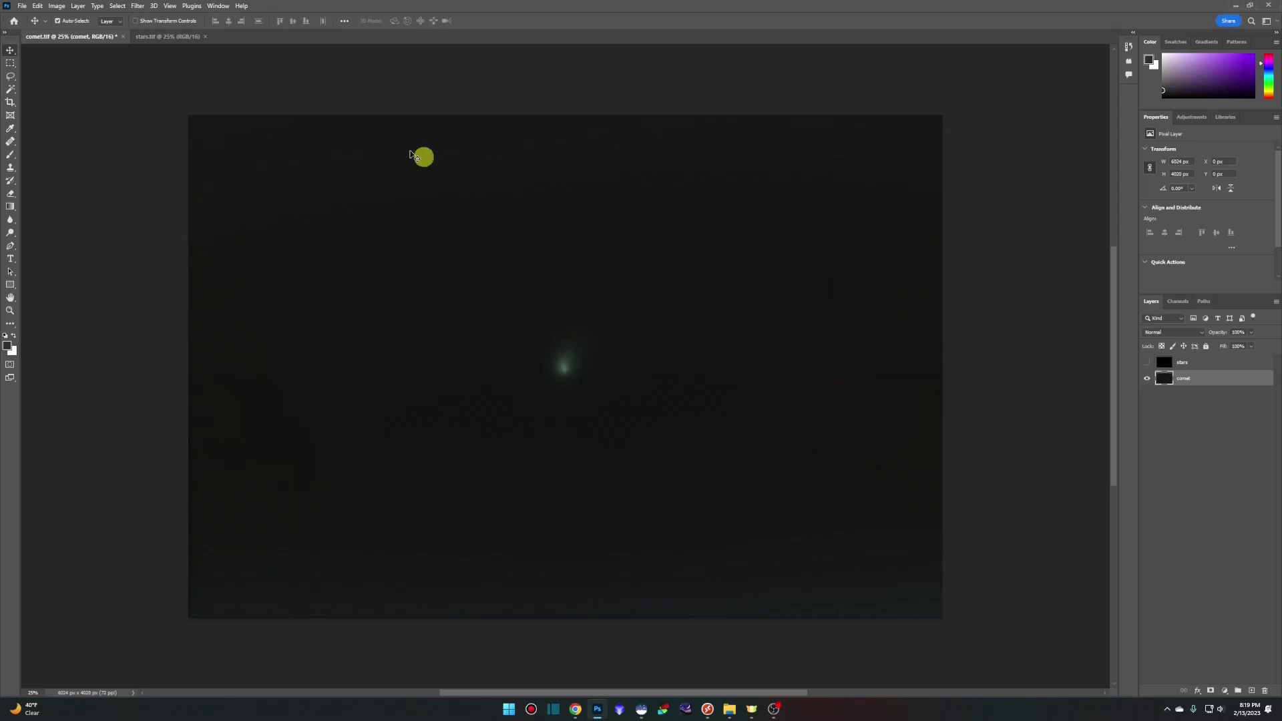
- Apply Curves to the comet layer, moving the black point to input 6 and lifting the shadows at input 50 to output 68
{"action": "left_click", "coordinate": [79, 7]}
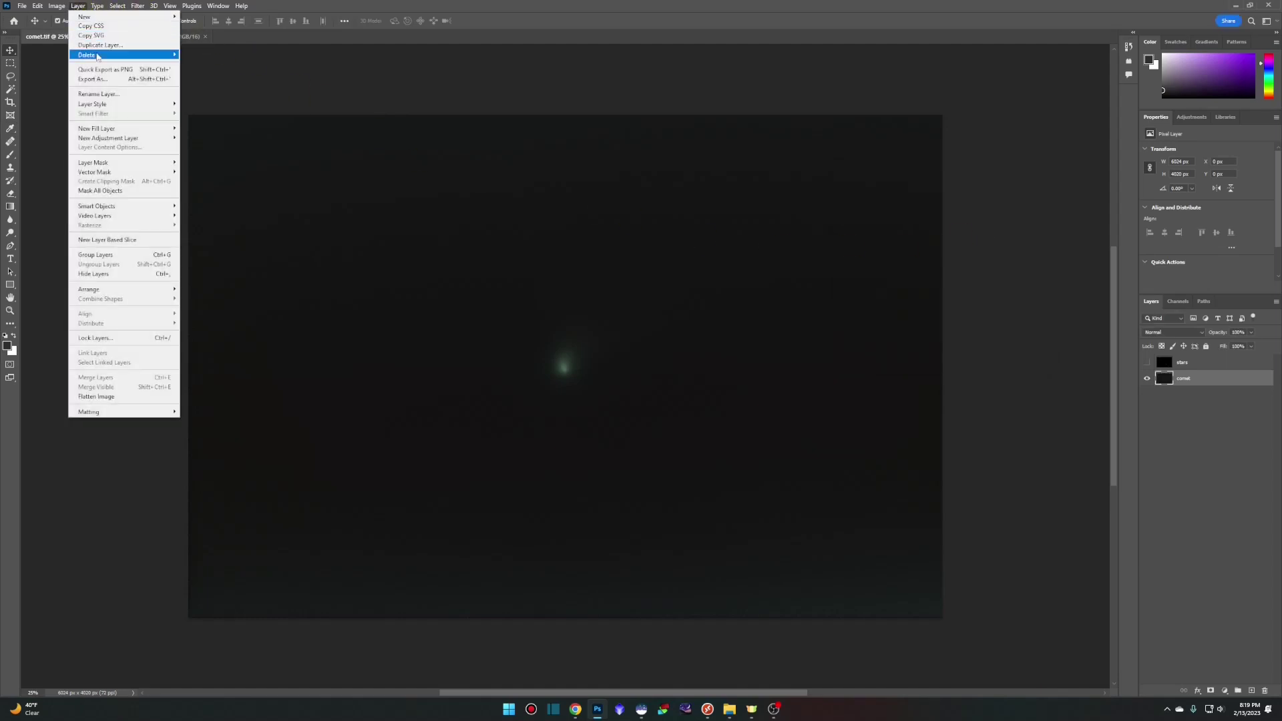
{"action": "mouse_move", "coordinate": [56, 8]}
{"action": "mouse_move", "coordinate": [72, 32]}
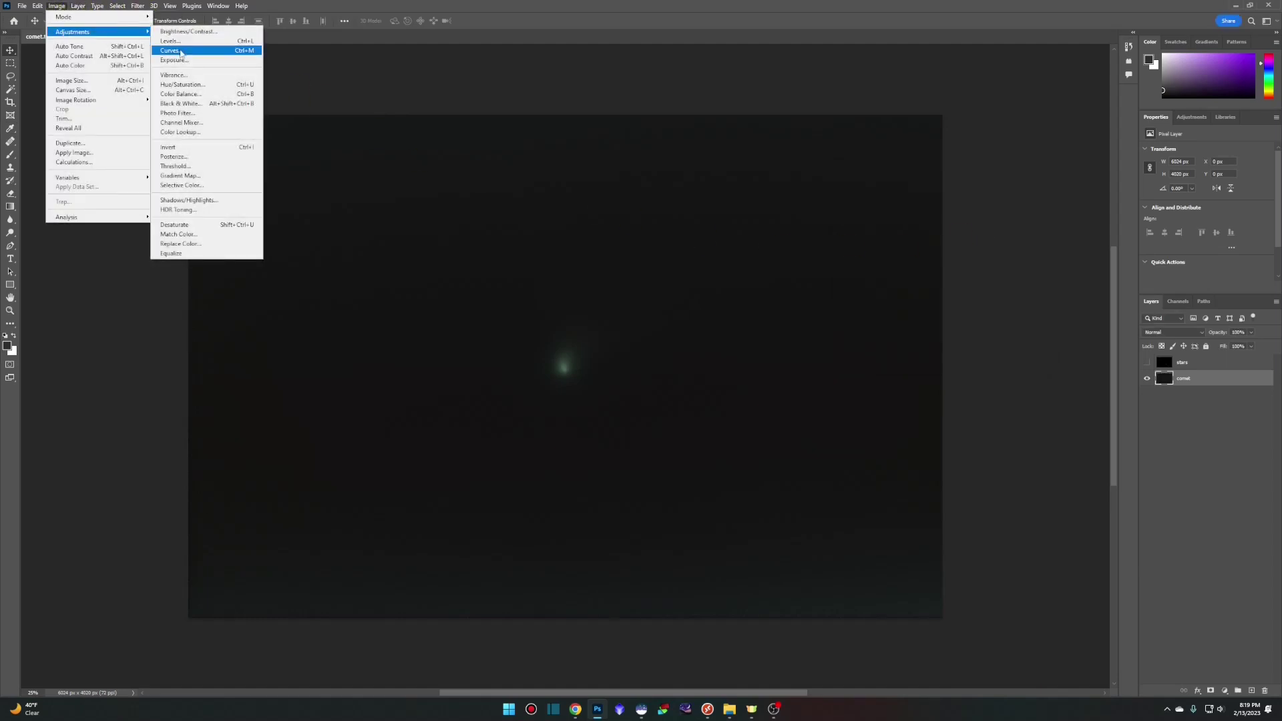
{"action": "left_click", "coordinate": [179, 50]}
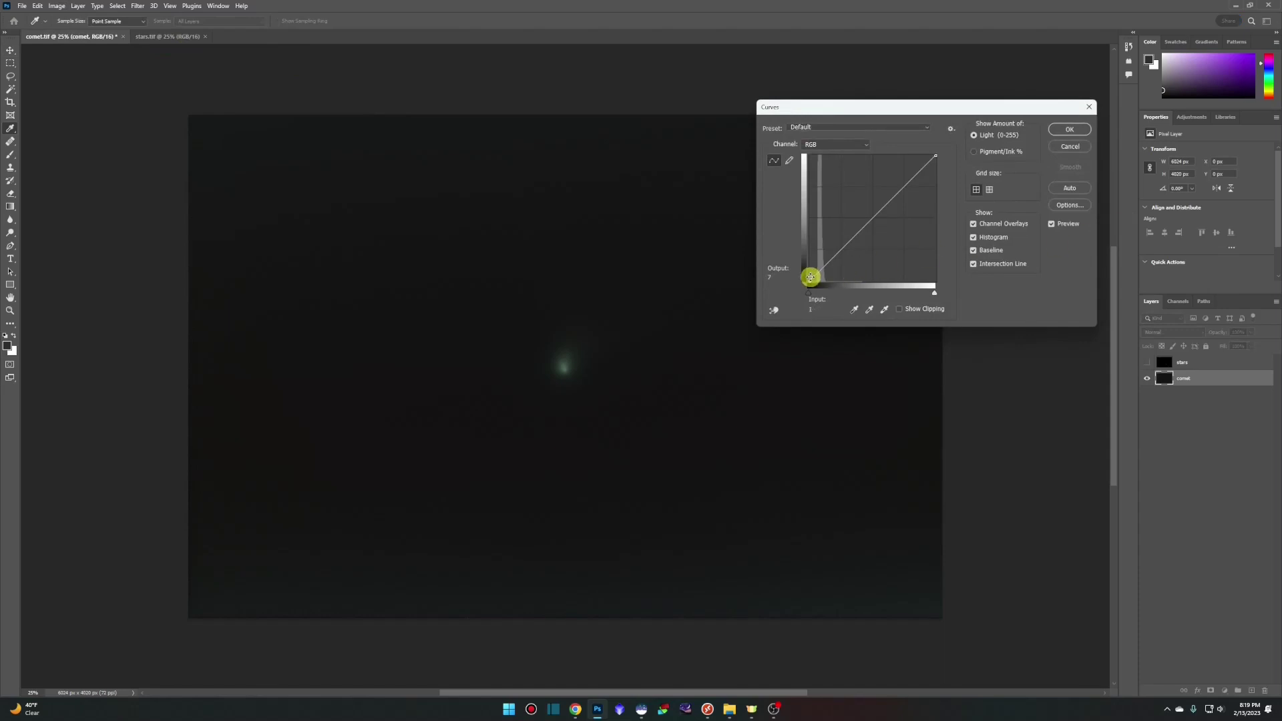
{"action": "left_click_drag", "start_coordinate": [812, 279], "coordinate": [813, 281]}
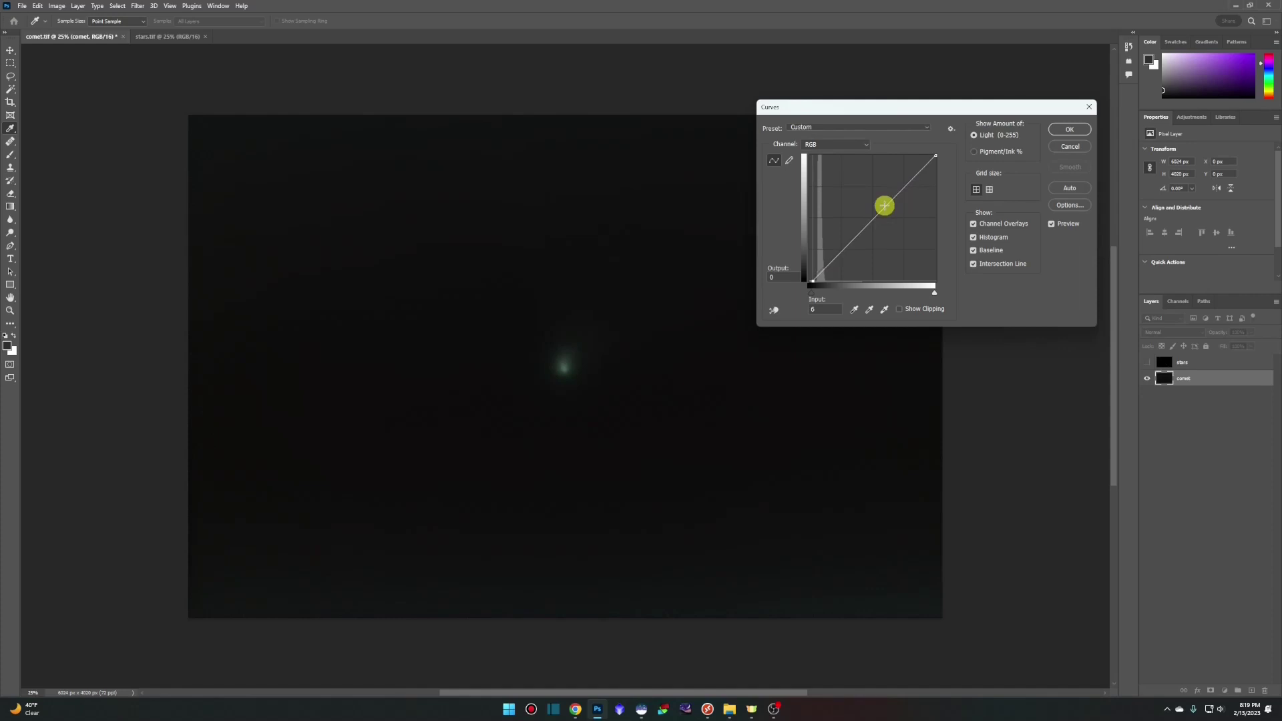
{"action": "left_click_drag", "start_coordinate": [839, 255], "coordinate": [834, 248]}
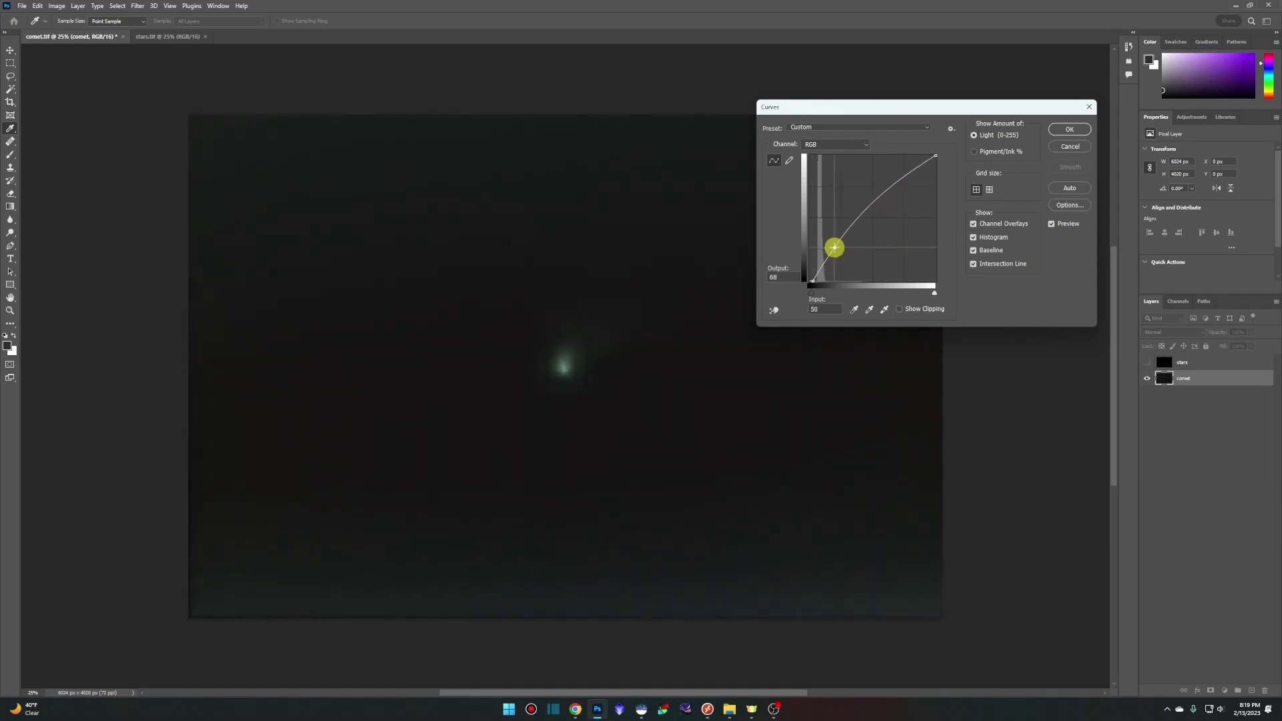
{"action": "left_click", "coordinate": [1061, 127]}
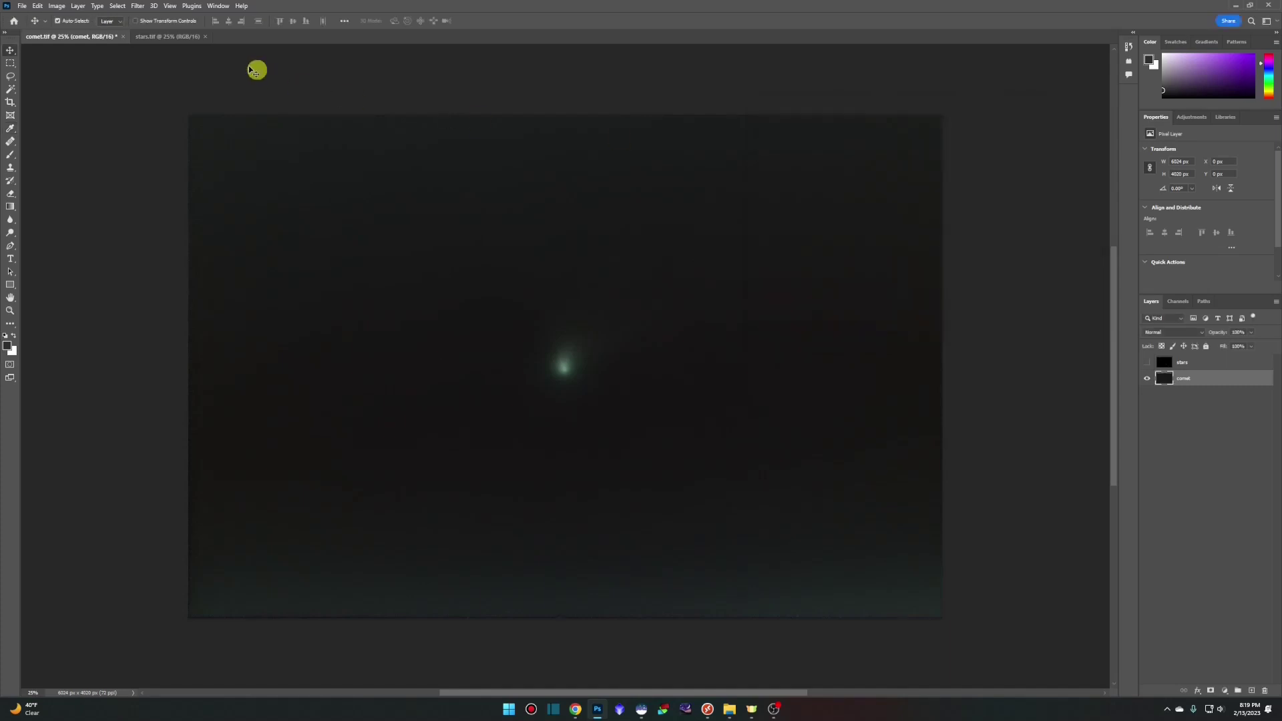
- Apply a second, S-shaped Curves adjustment to the comet layer, raising highlights at input 199 to output 219, and show the stars layer again
{"action": "left_click", "coordinate": [58, 7]}
{"action": "mouse_move", "coordinate": [65, 39]}
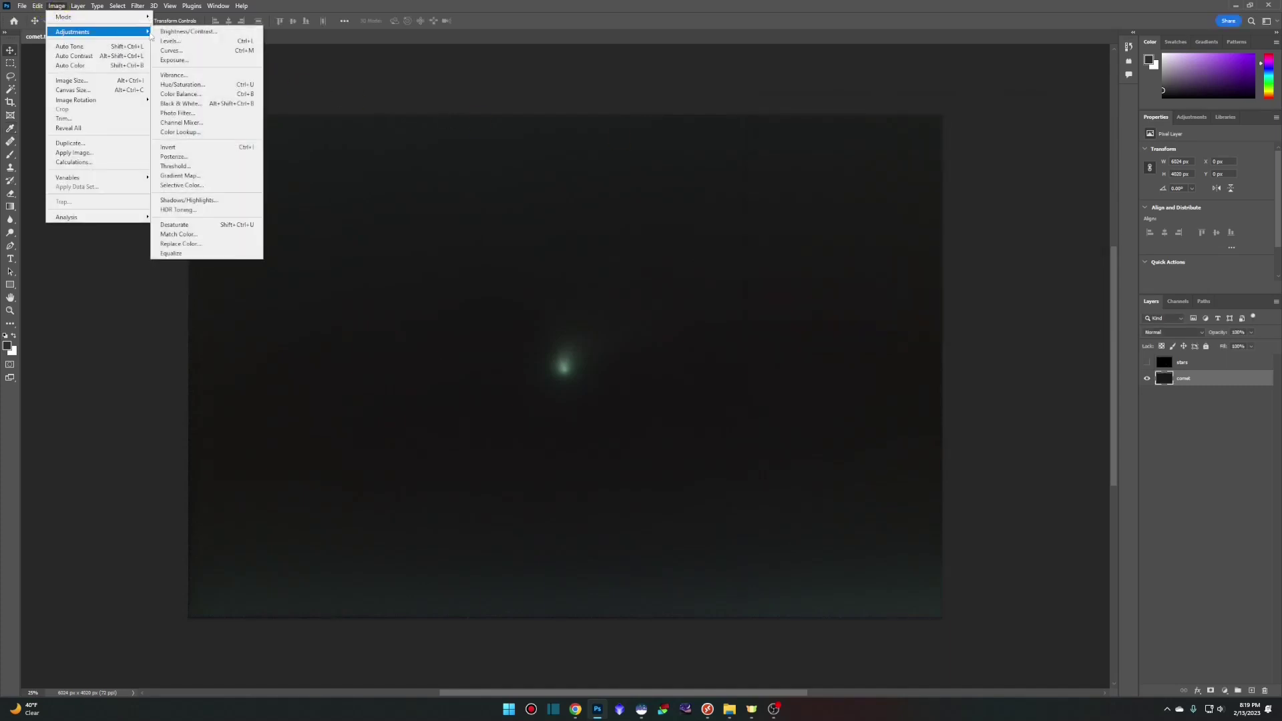
{"action": "left_click", "coordinate": [167, 51]}
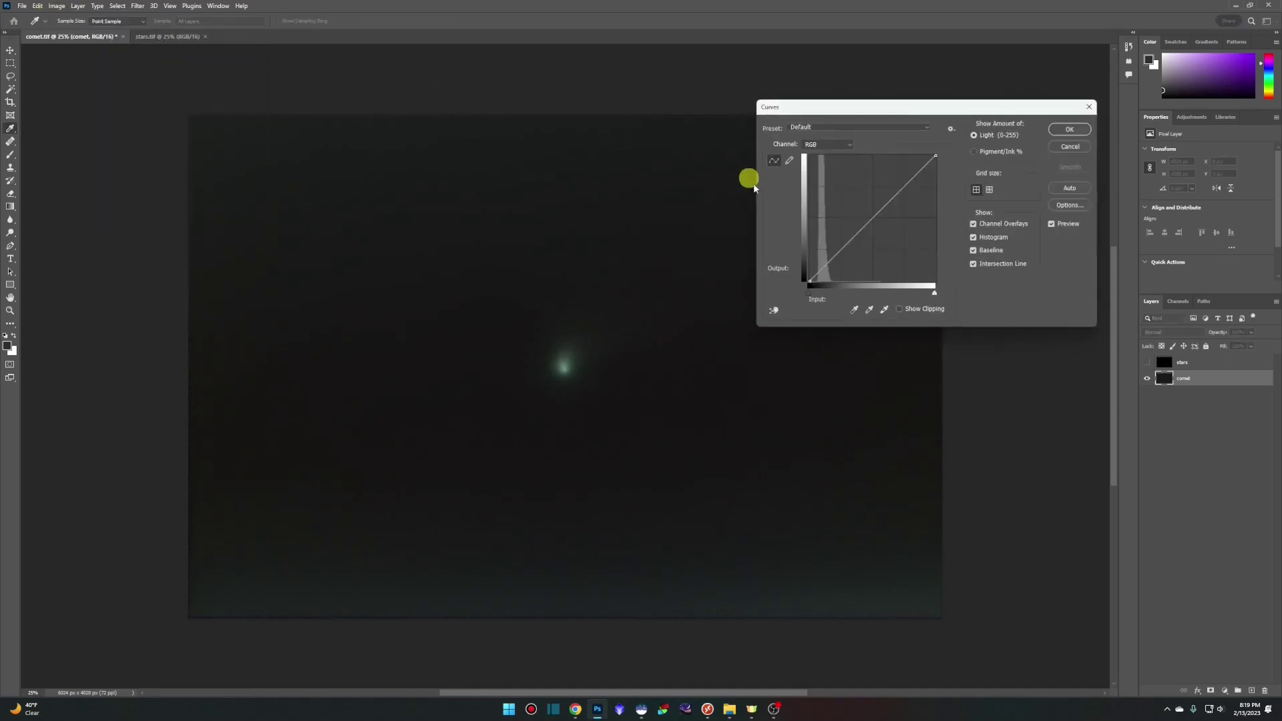
{"action": "left_click", "coordinate": [815, 274]}
{"action": "left_click", "coordinate": [913, 181]}
{"action": "left_click_drag", "start_coordinate": [912, 180], "coordinate": [908, 175]}
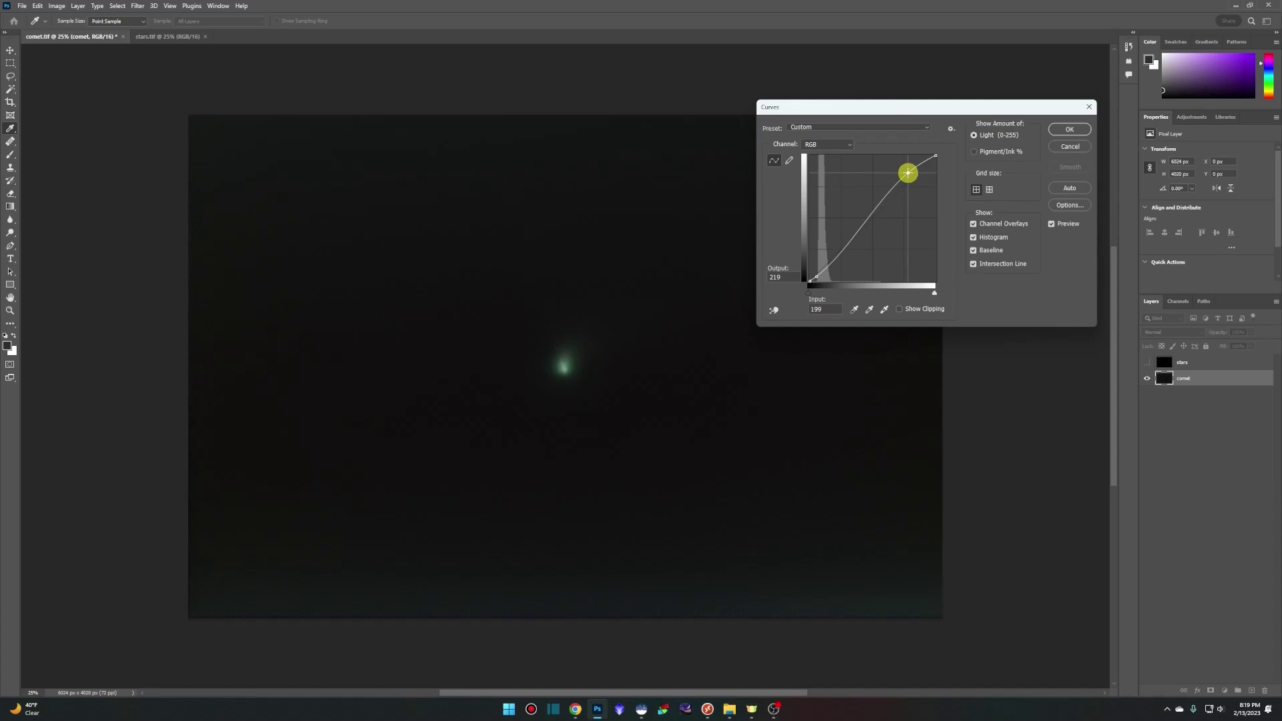
{"action": "left_click", "coordinate": [1069, 131]}
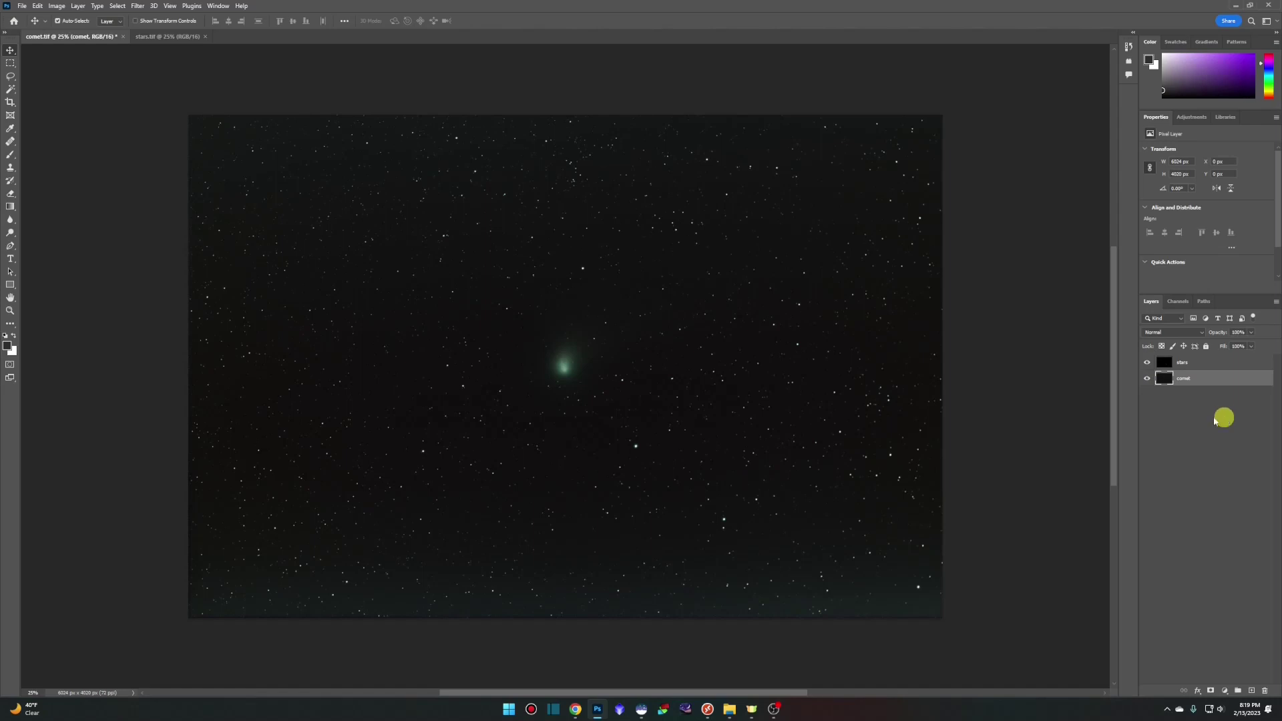
- Check the combined comet and stars up close and flatten the image into a single background layer
{"action": "scroll", "coordinate": [689, 362], "scroll_direction": "up", "scroll_amount": 3}
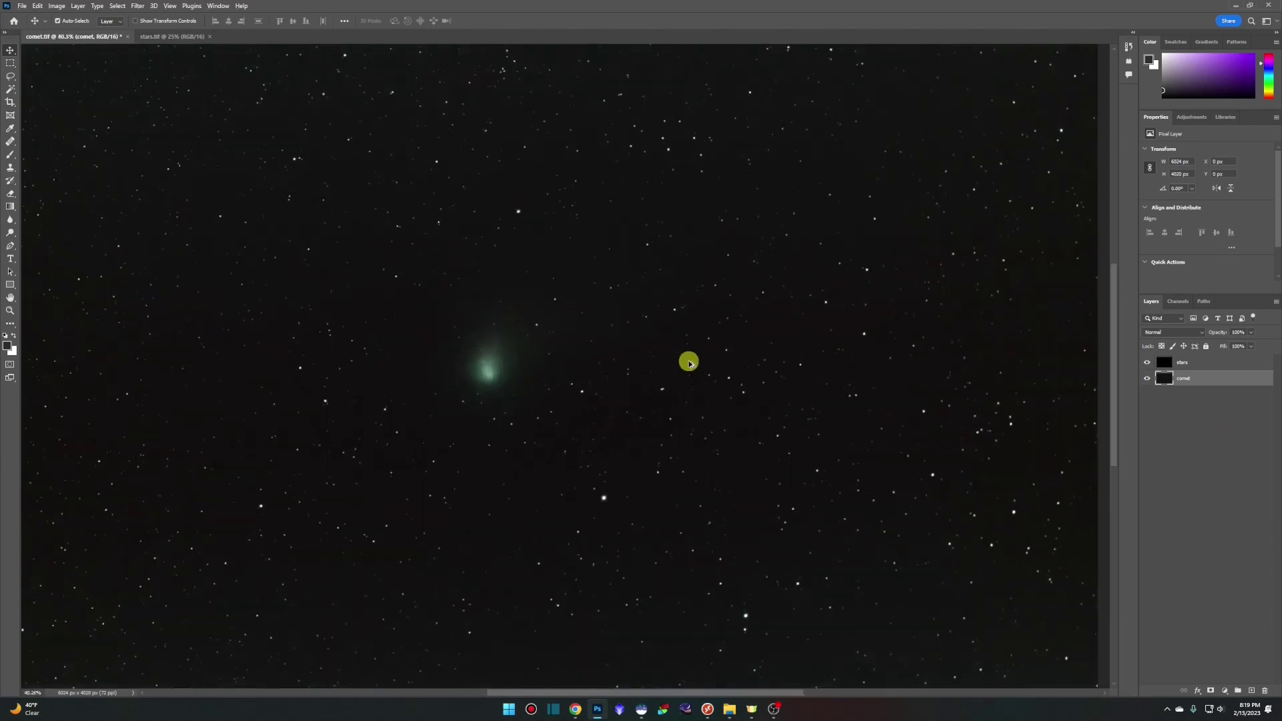
{"action": "scroll", "coordinate": [689, 362], "scroll_direction": "up", "scroll_amount": 5}
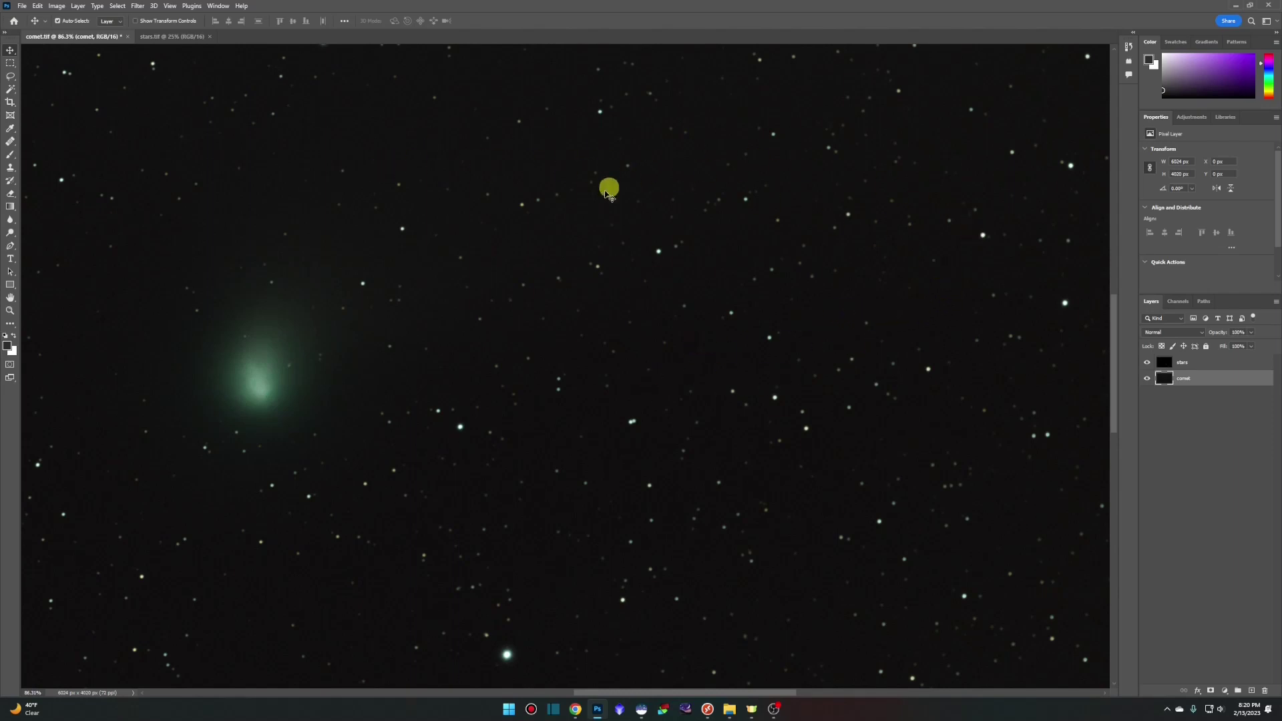
{"action": "scroll", "coordinate": [596, 365], "scroll_direction": "down", "scroll_amount": 5}
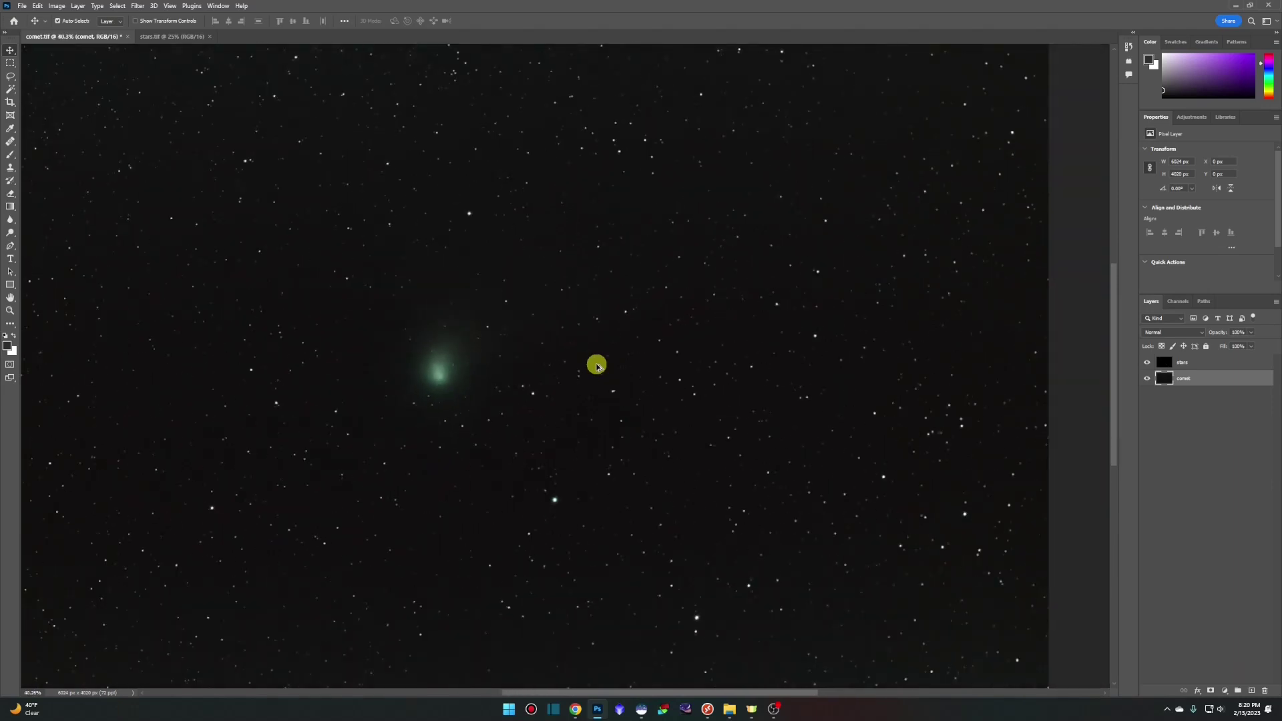
{"action": "scroll", "coordinate": [596, 366], "scroll_direction": "down", "scroll_amount": 3}
{"action": "scroll", "coordinate": [597, 365], "scroll_direction": "up", "scroll_amount": 1}
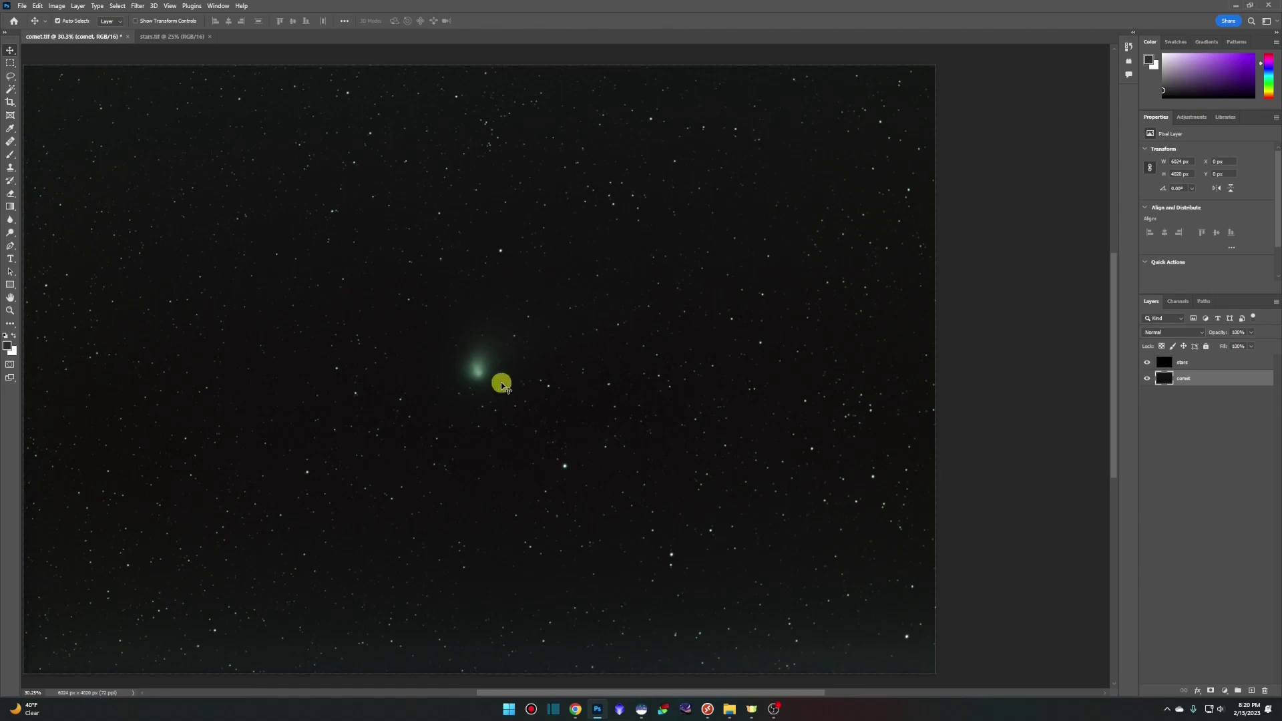
{"action": "right_click", "coordinate": [1243, 378]}
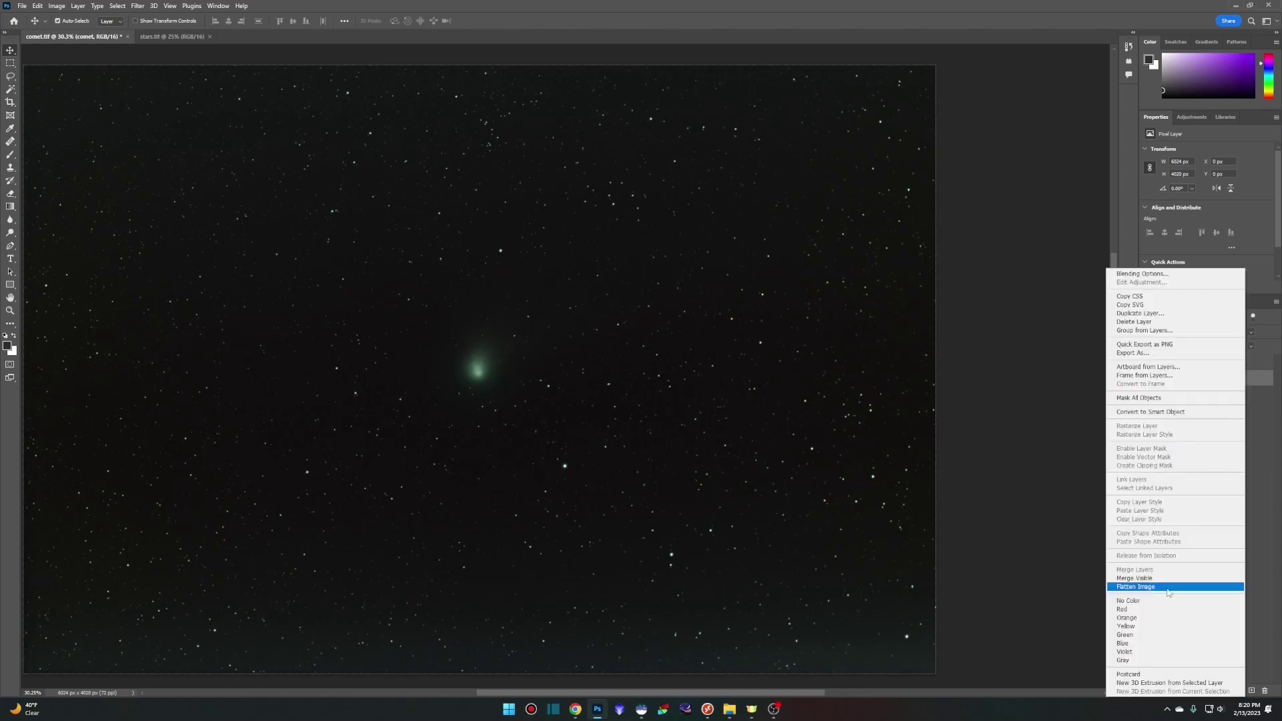
{"action": "left_click", "coordinate": [1168, 588]}
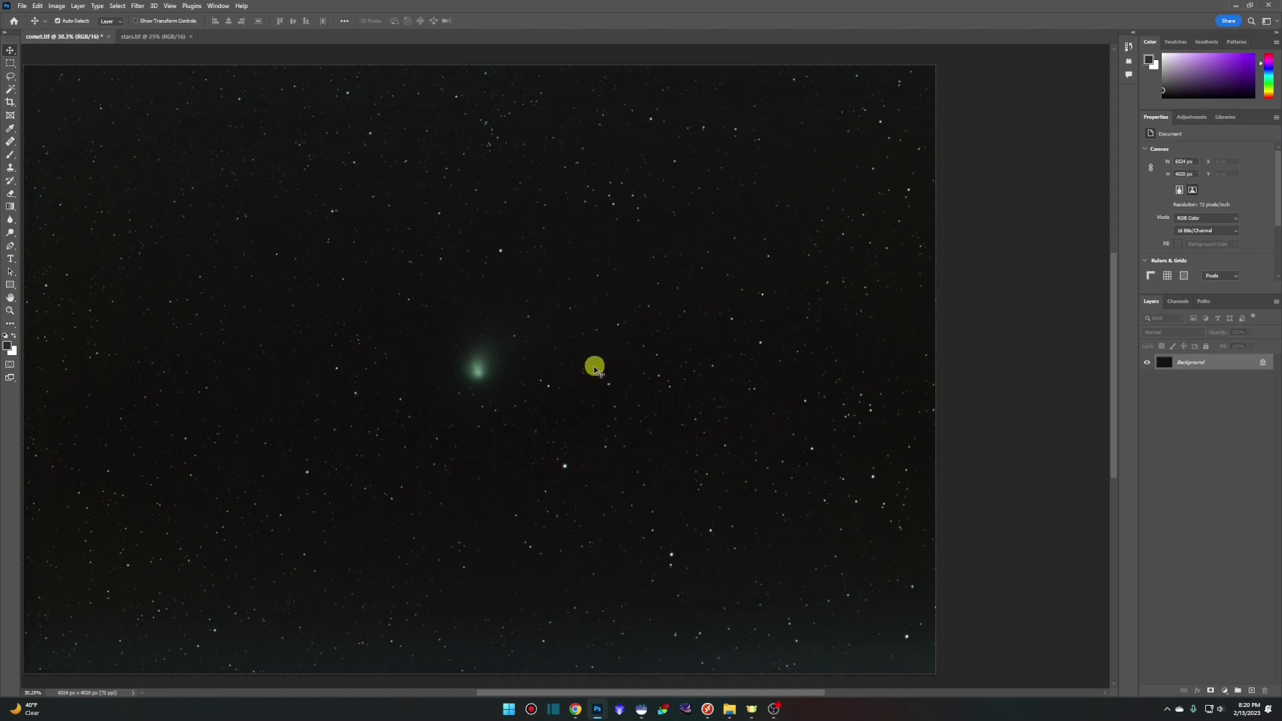